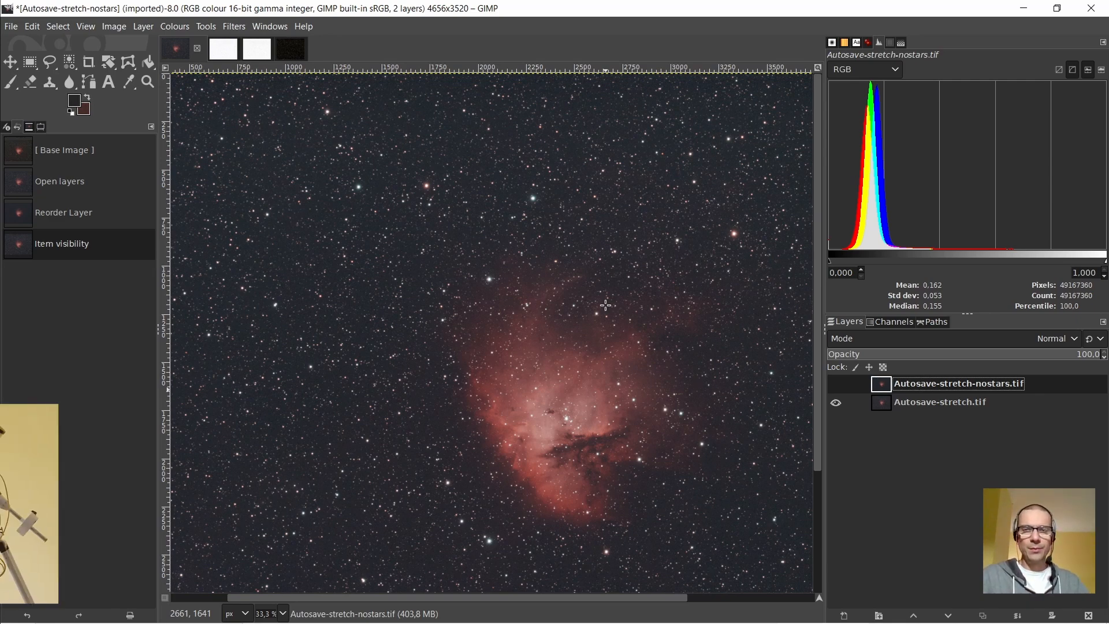
# Examine the nebula and its surrounding star field in the Autosave-stretch.tif layer at several magnifications
pyautogui.scroll(-3, 606, 304)
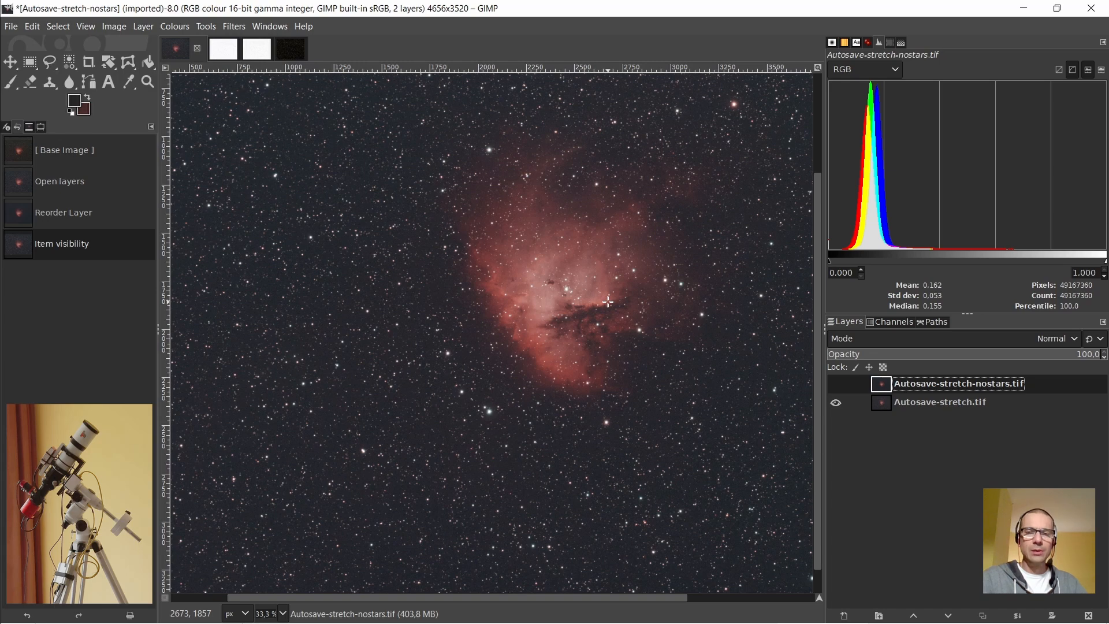
pyautogui.scroll(3, 608, 301)
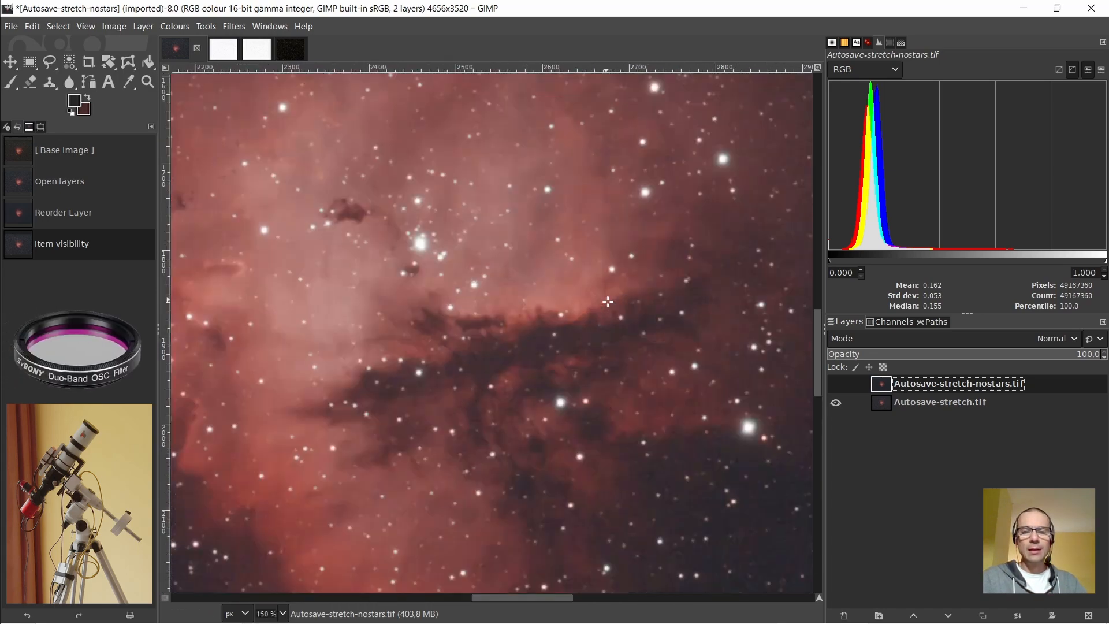
pyautogui.scroll(-1, 608, 302)
pyautogui.scroll(-1, 608, 301)
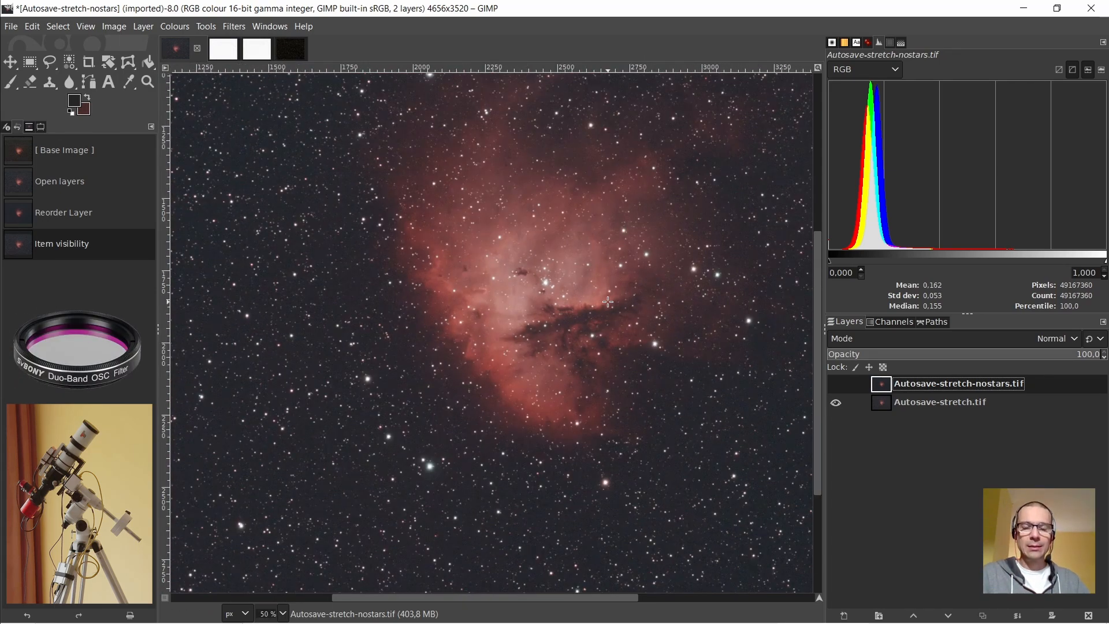
pyautogui.scroll(3, 608, 302)
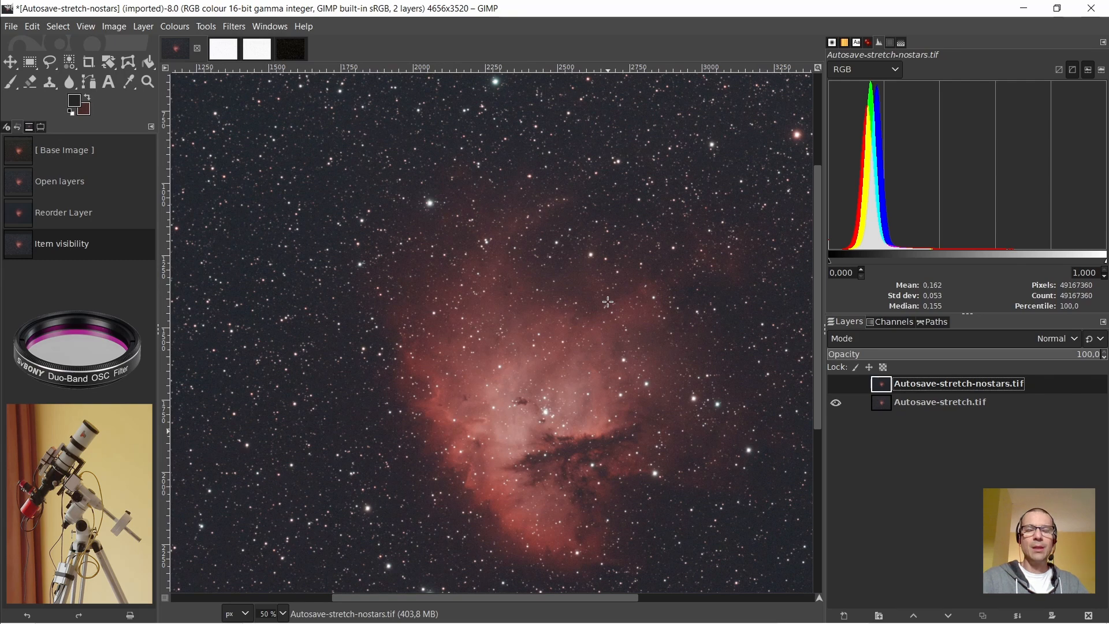
pyautogui.scroll(-3, 608, 302)
pyautogui.scroll(1, 608, 302)
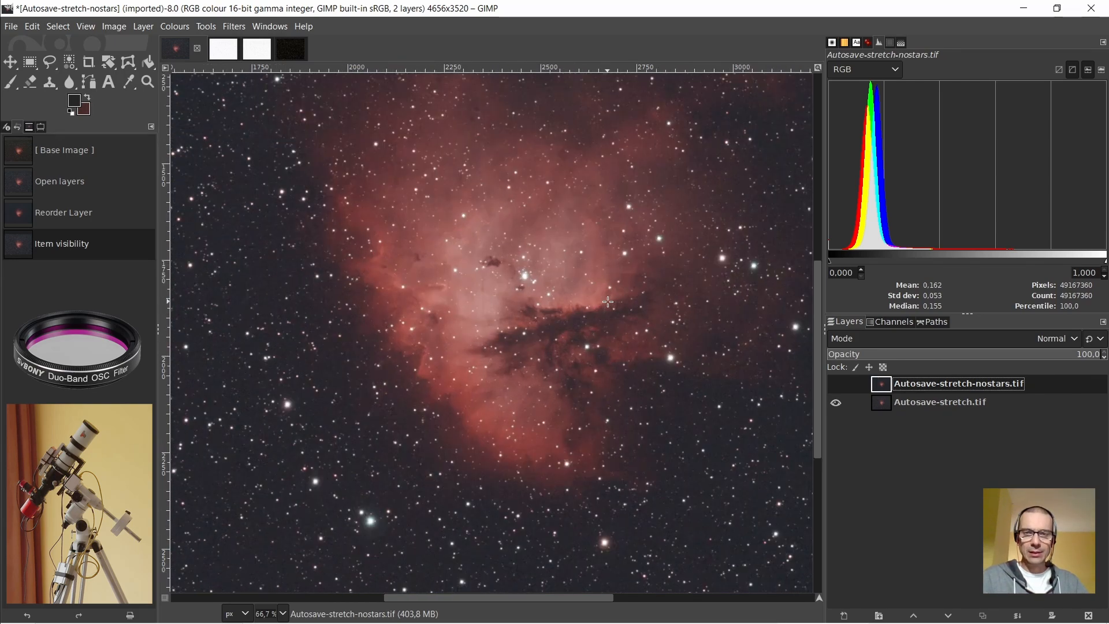
pyautogui.scroll(-3, 608, 302)
# Temporarily show the Autosave-stretch-nostars.tif layer to compare the starless nebula with the starry image, and hide it again
pyautogui.click(835, 384)
pyautogui.scroll(3, 606, 271)
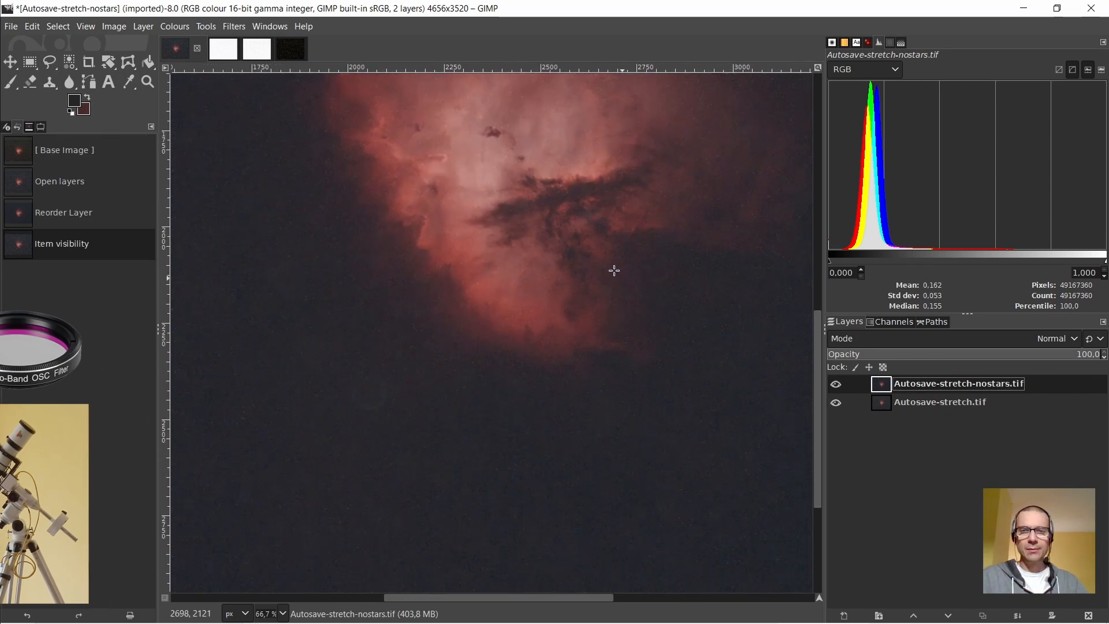
pyautogui.scroll(-4, 589, 281)
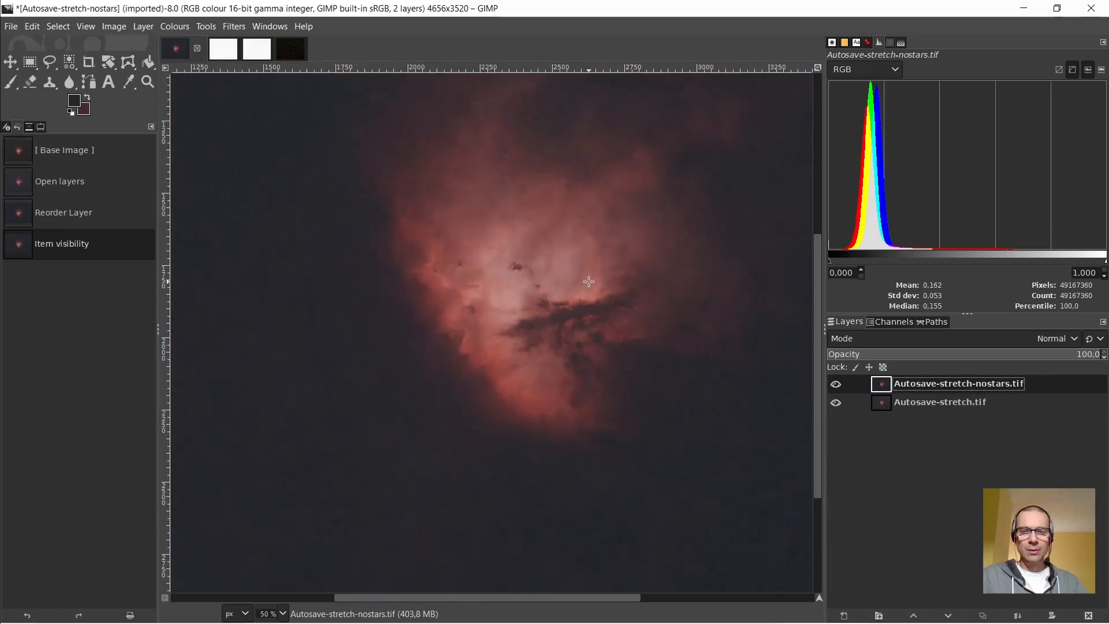
pyautogui.scroll(3, 589, 281)
pyautogui.click(836, 383)
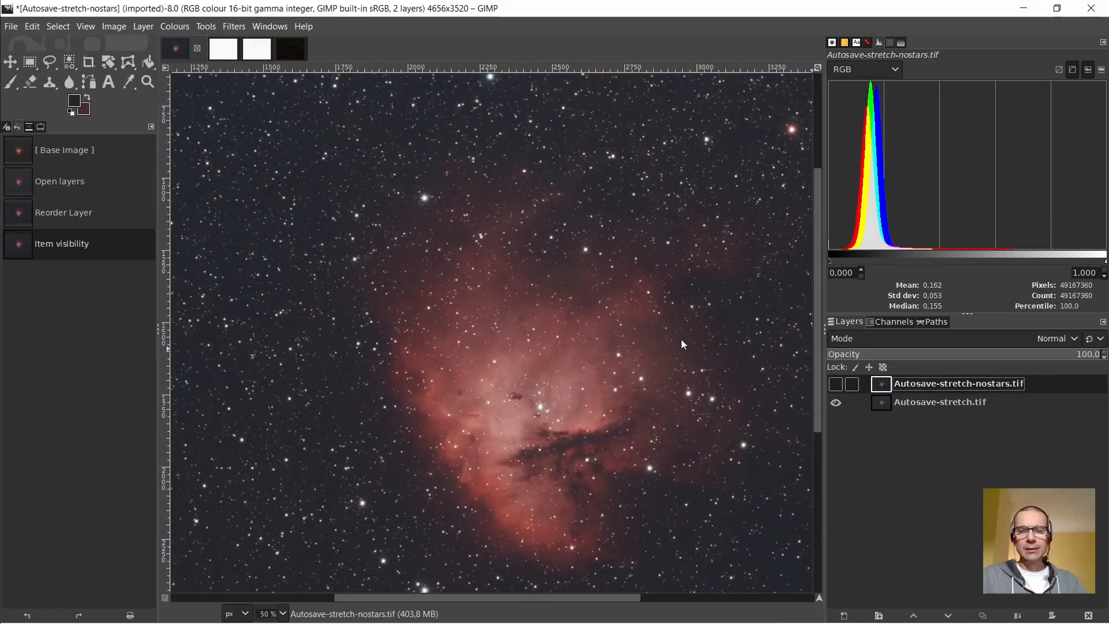
# Inspect the size and colour of the stars around and inside the nebula in the starry image up close
pyautogui.scroll(4, 422, 201)
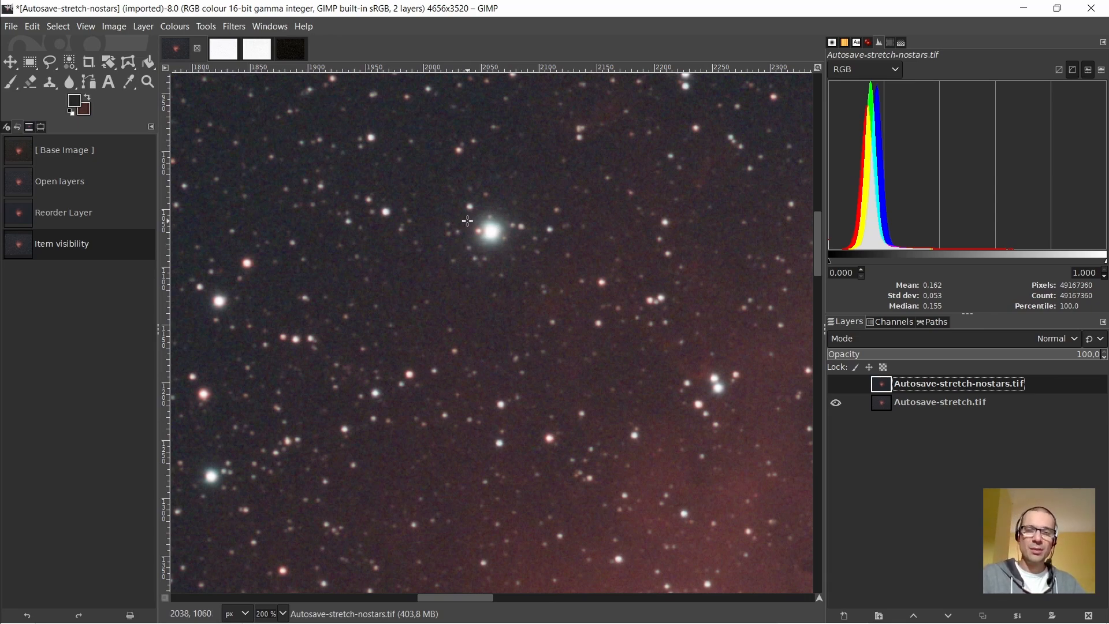
pyautogui.scroll(-10, 425, 305)
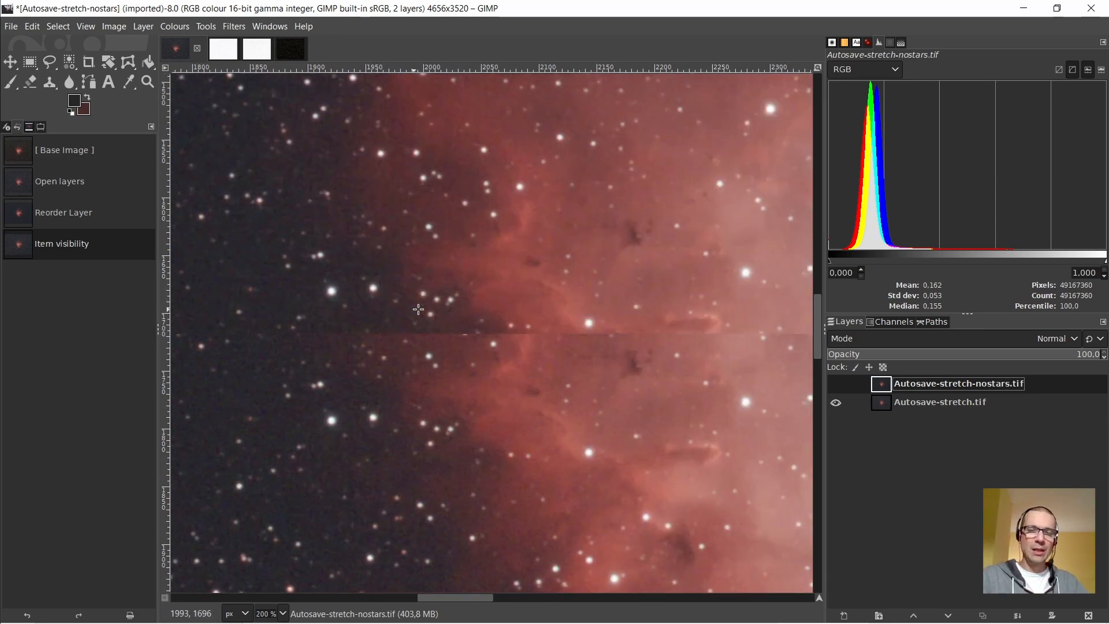
pyautogui.scroll(-10, 419, 309)
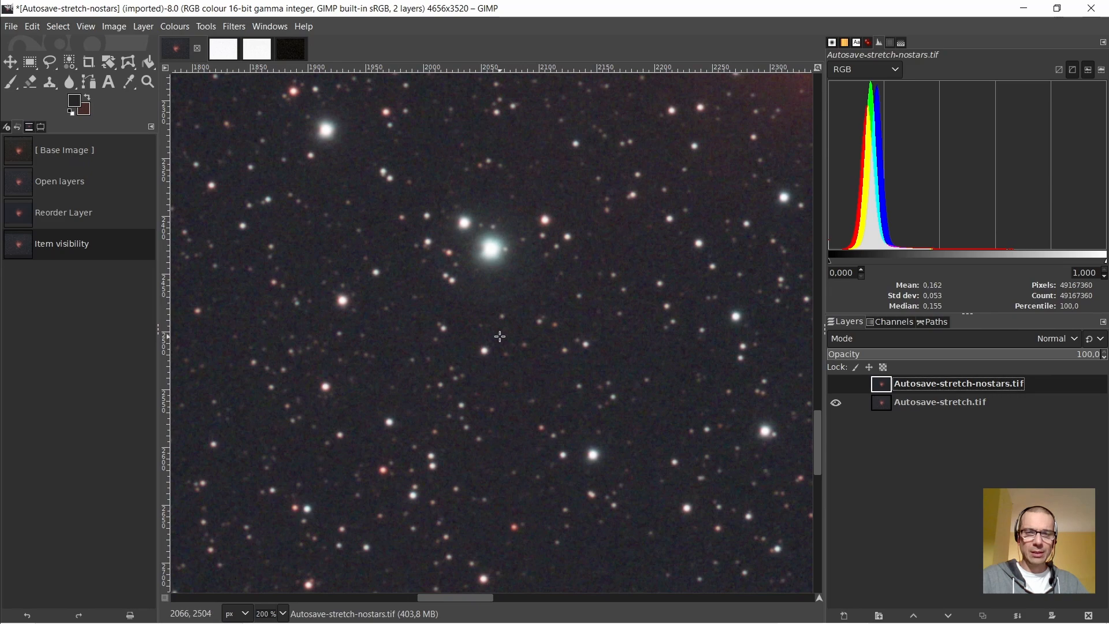
pyautogui.scroll(10, 500, 336)
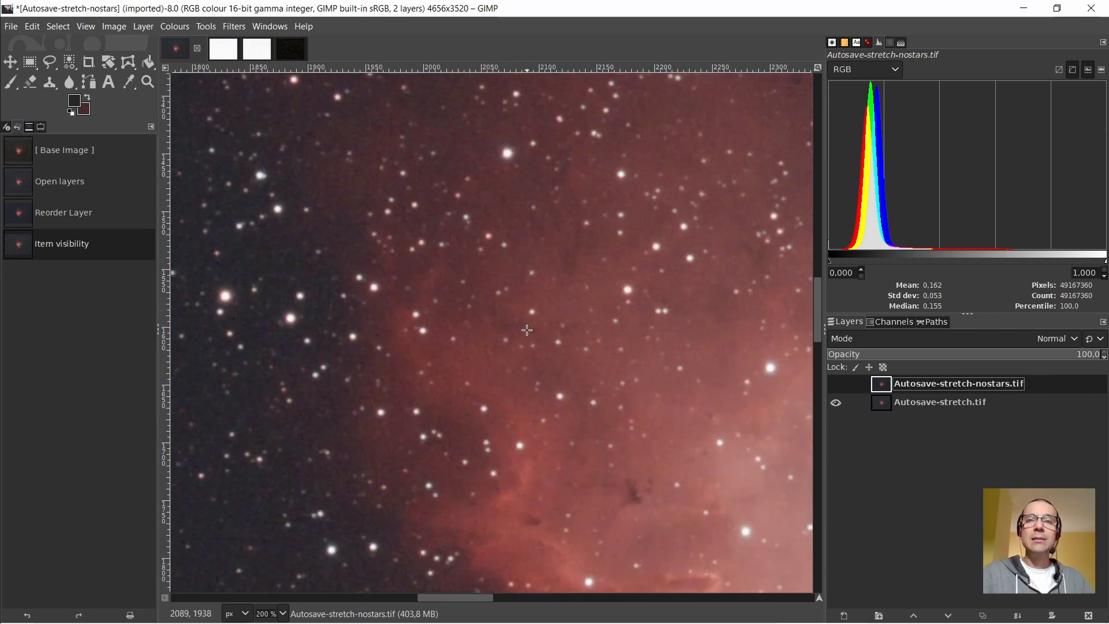
pyautogui.scroll(-1, 526, 329)
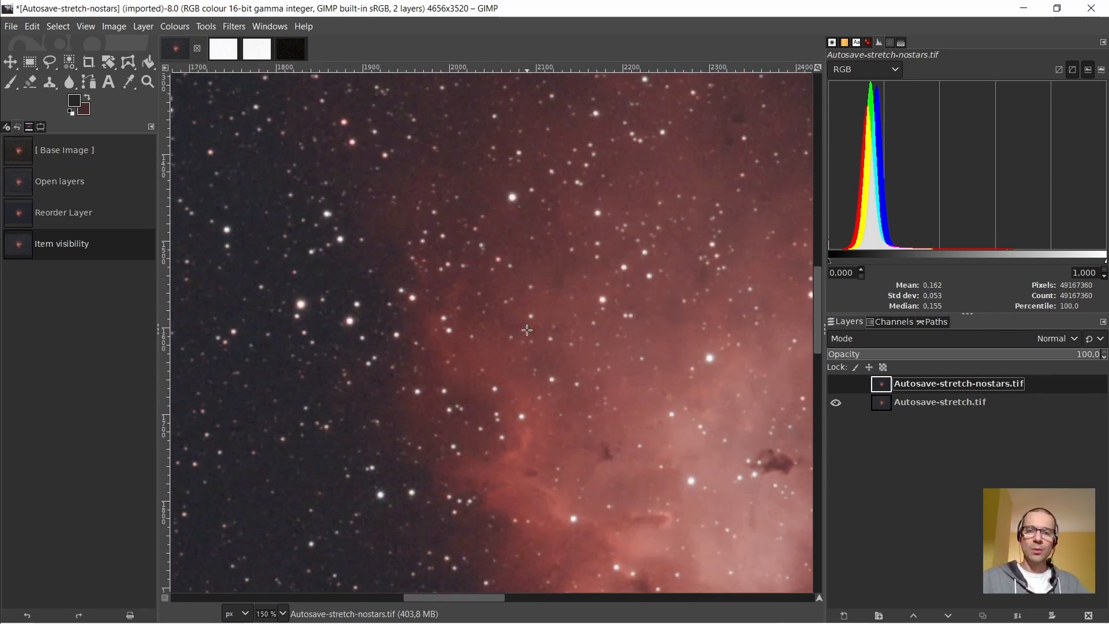
pyautogui.scroll(-2, 527, 330)
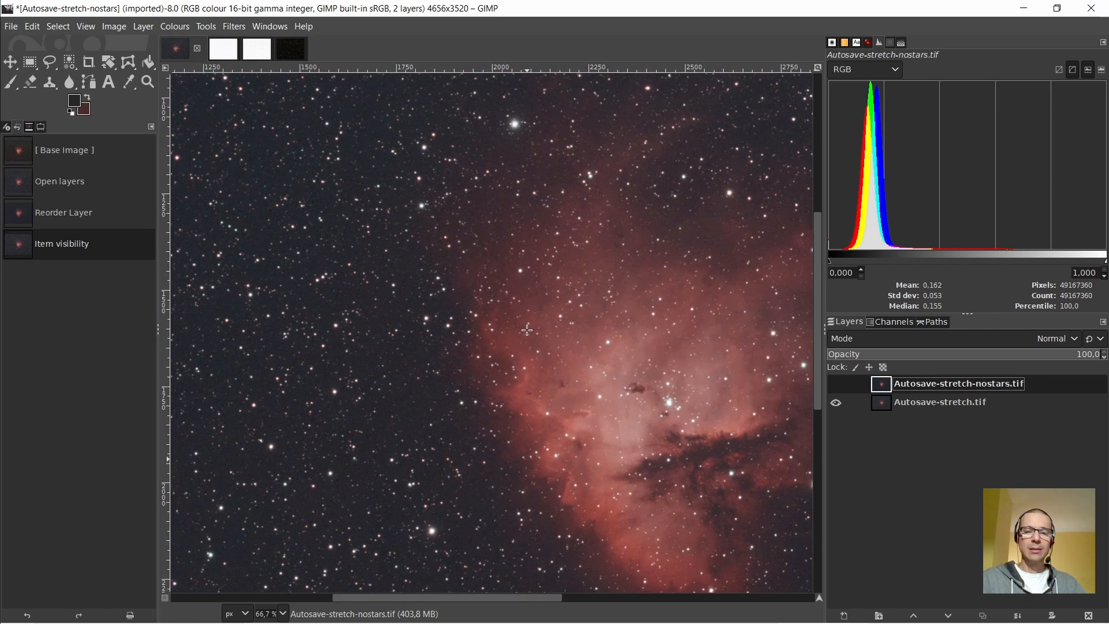
pyautogui.scroll(1, 534, 290)
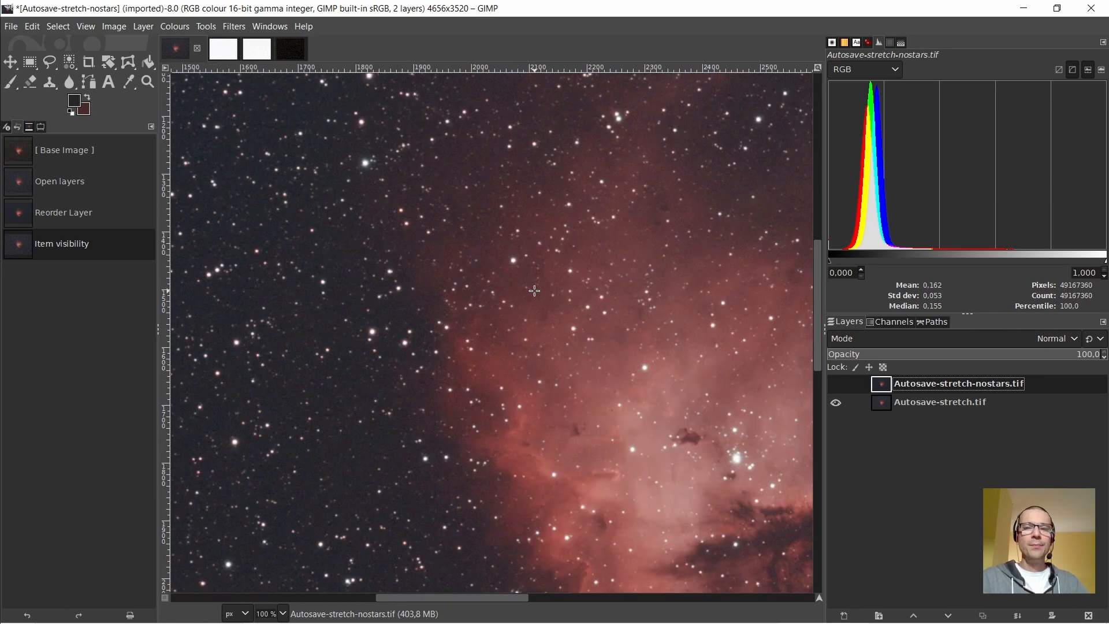
pyautogui.scroll(5, 534, 291)
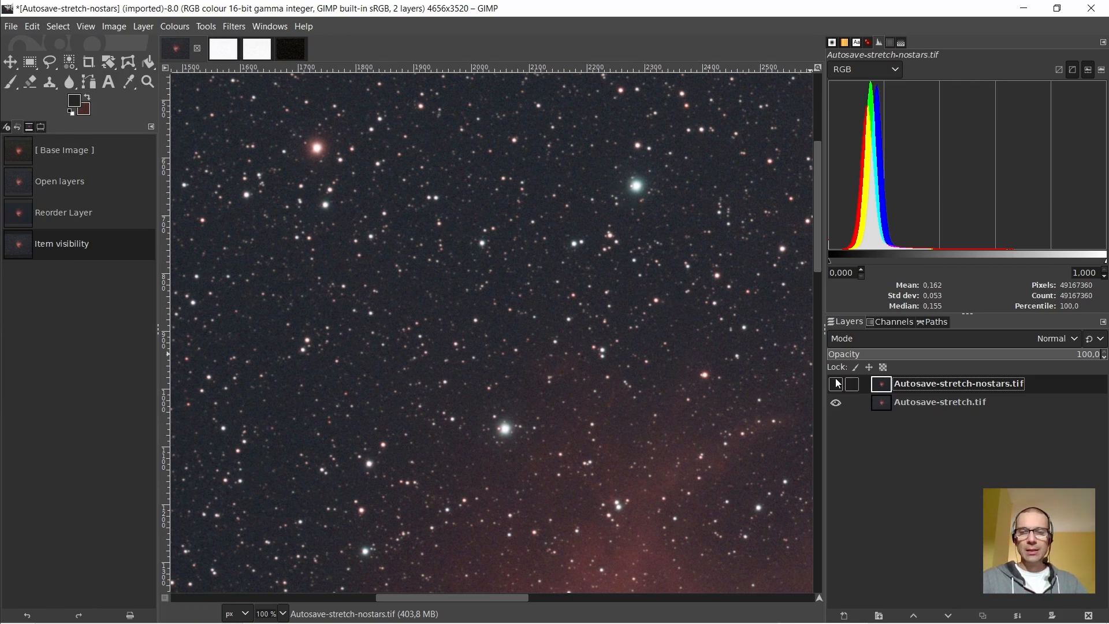
pyautogui.scroll(3, 620, 205)
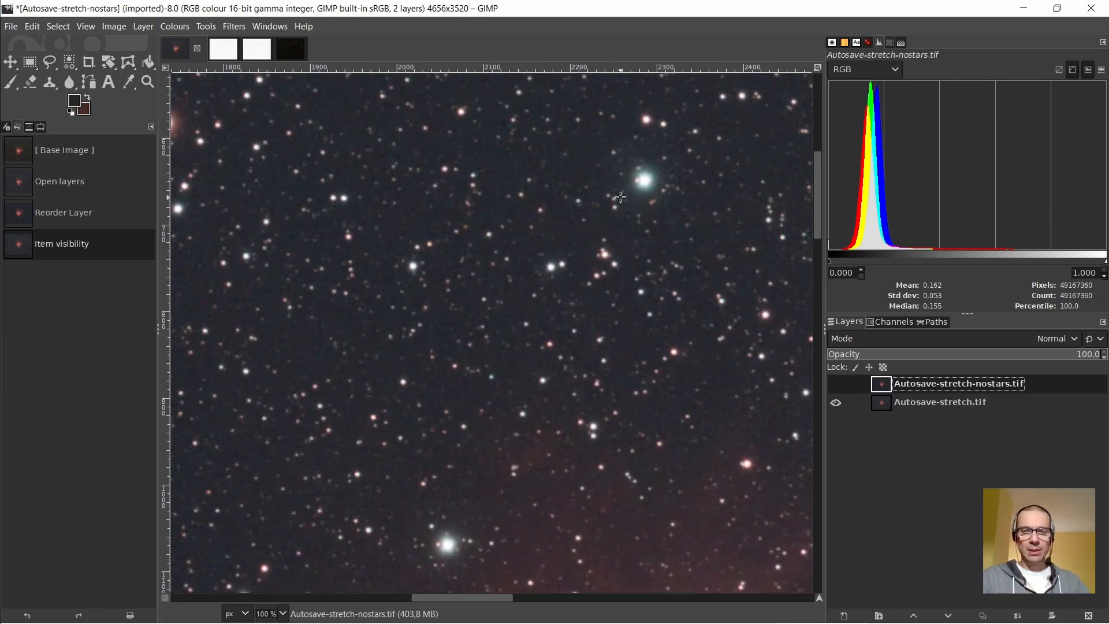
pyautogui.scroll(-1, 620, 199)
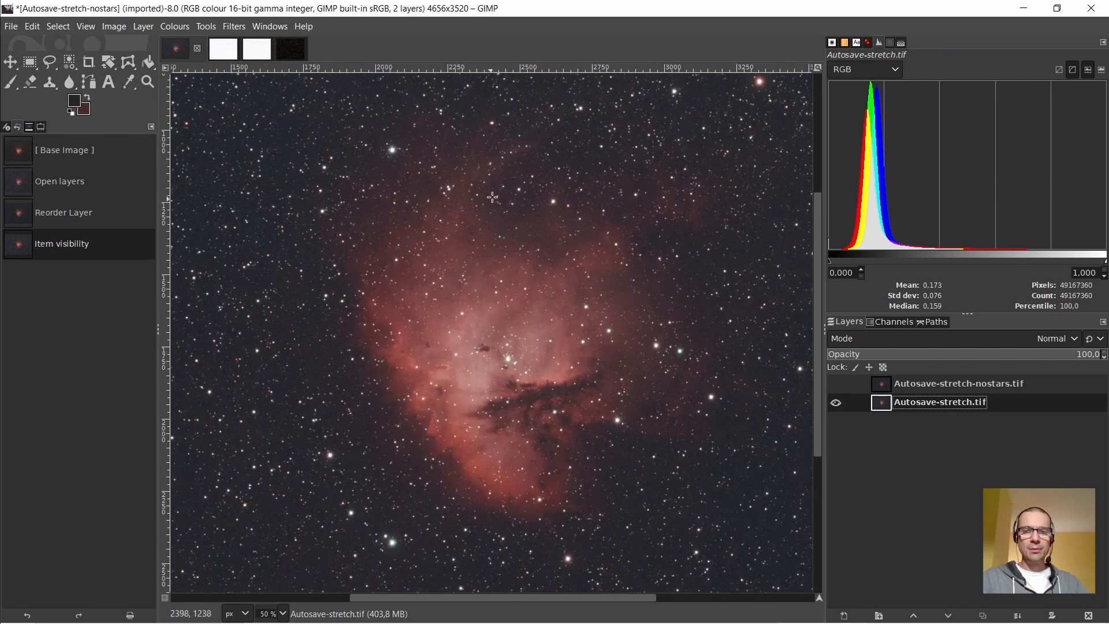
pyautogui.scroll(5, 471, 167)
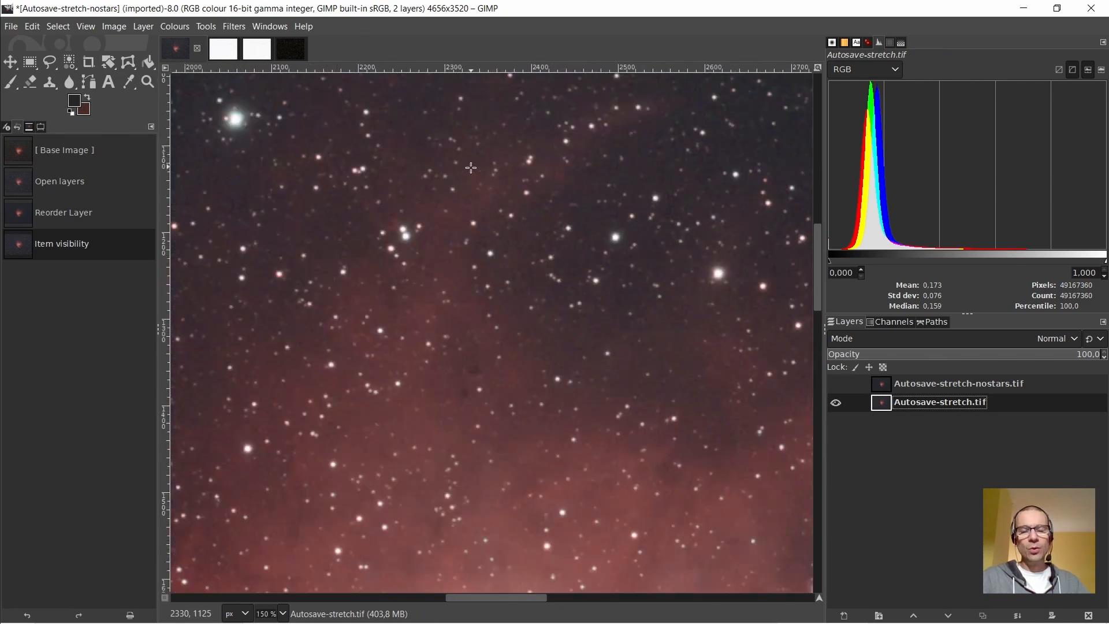
pyautogui.scroll(2, 471, 168)
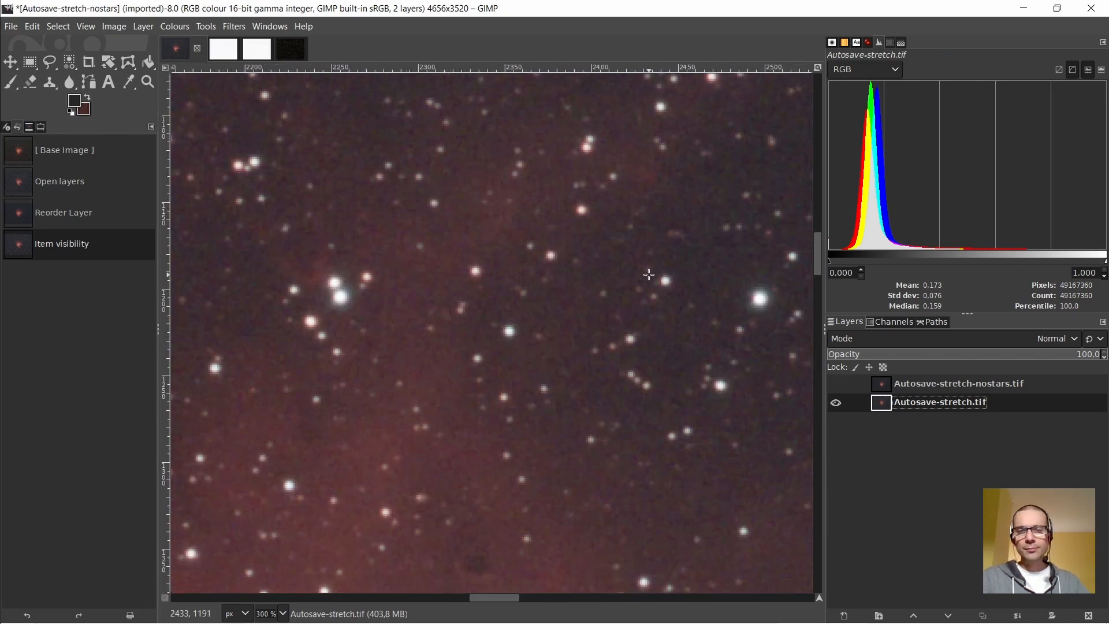
pyautogui.scroll(-2, 650, 275)
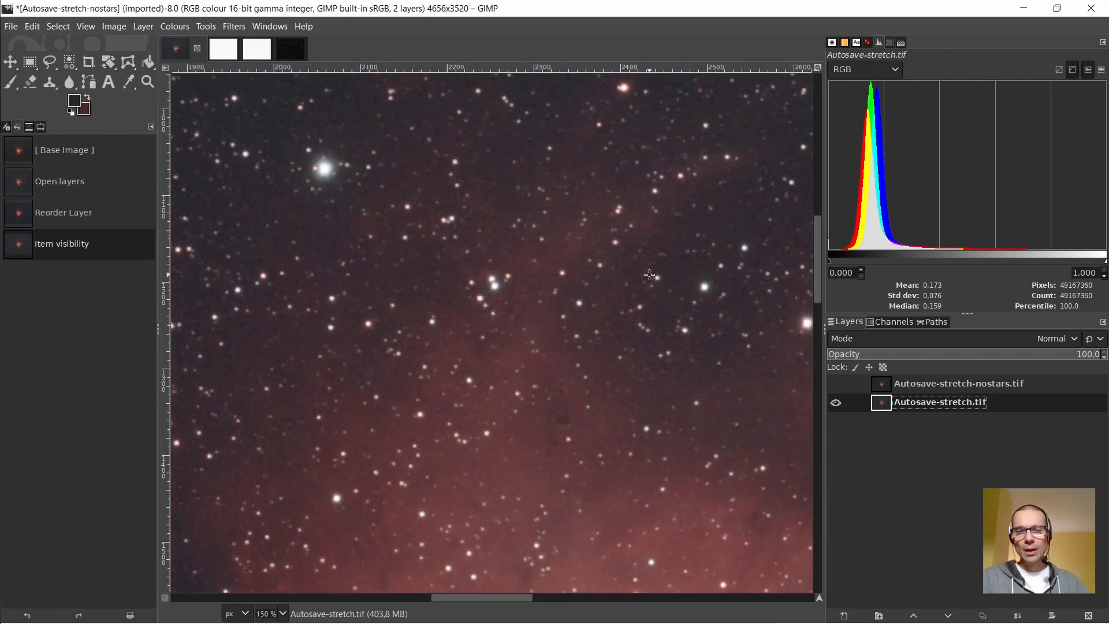
# Make the Autosave-stretch-nostars.tif layer visible above the starry layer and check the starless nebula
pyautogui.click(840, 384)
pyautogui.scroll(-3, 624, 317)
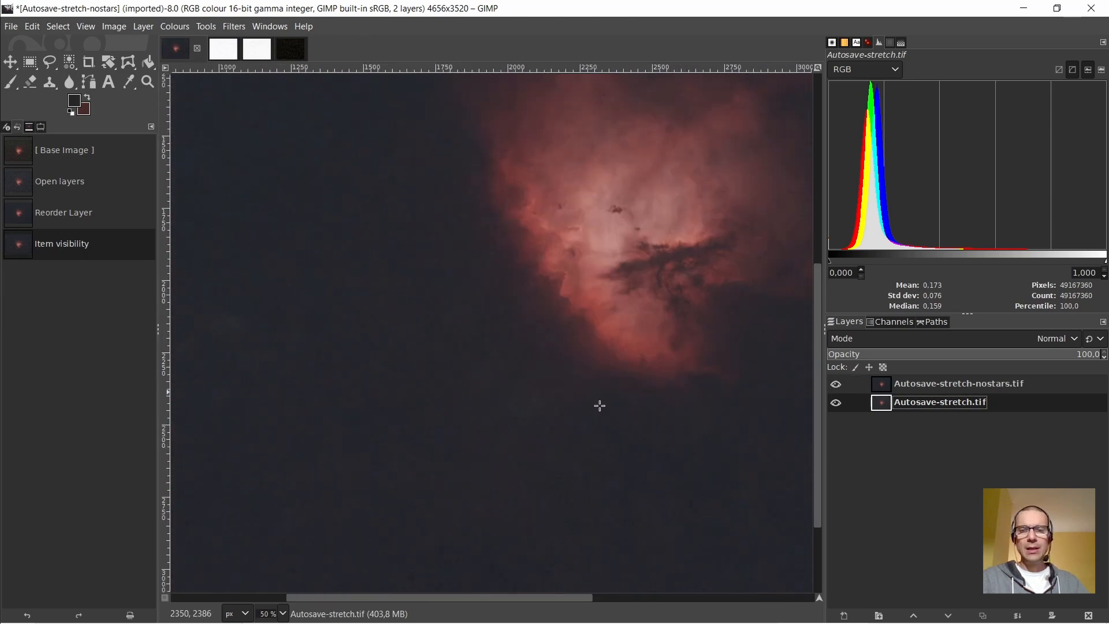
pyautogui.moveTo(538, 597); pyautogui.dragTo(607, 598)
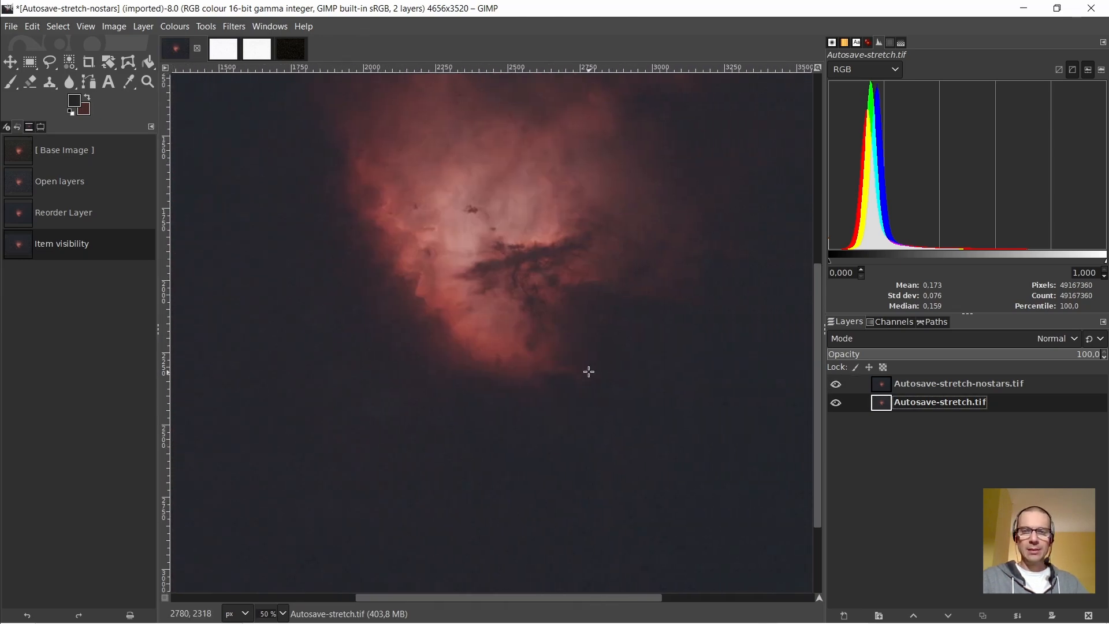
pyautogui.scroll(3, 589, 371)
# Set the blend mode of the Autosave-stretch-nostars.tif layer to Subtract
pyautogui.click(888, 388)
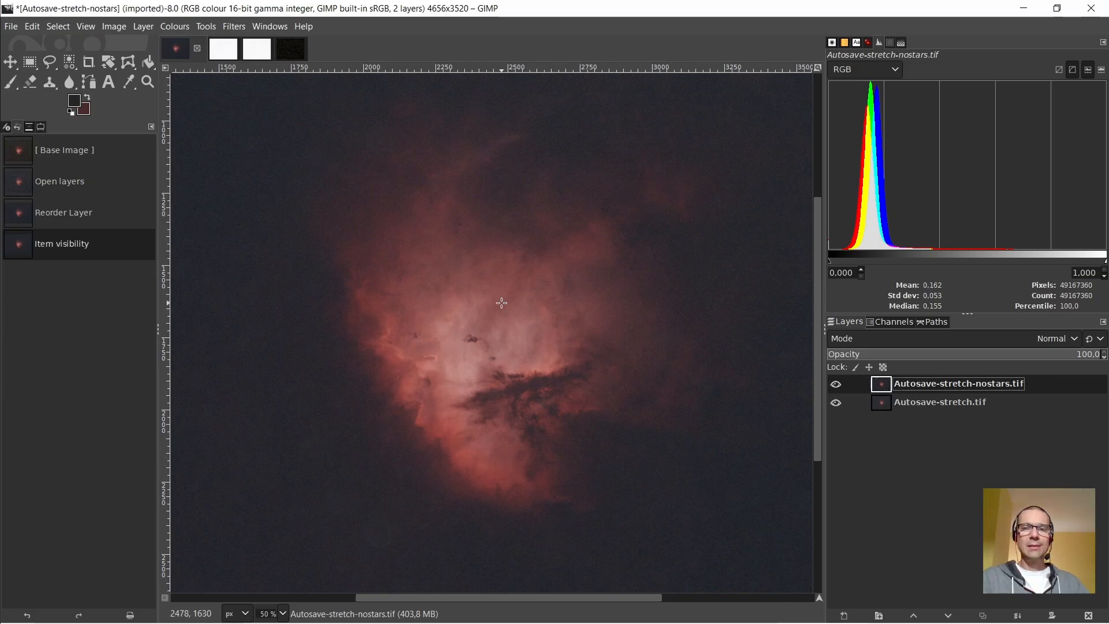
pyautogui.click(932, 339)
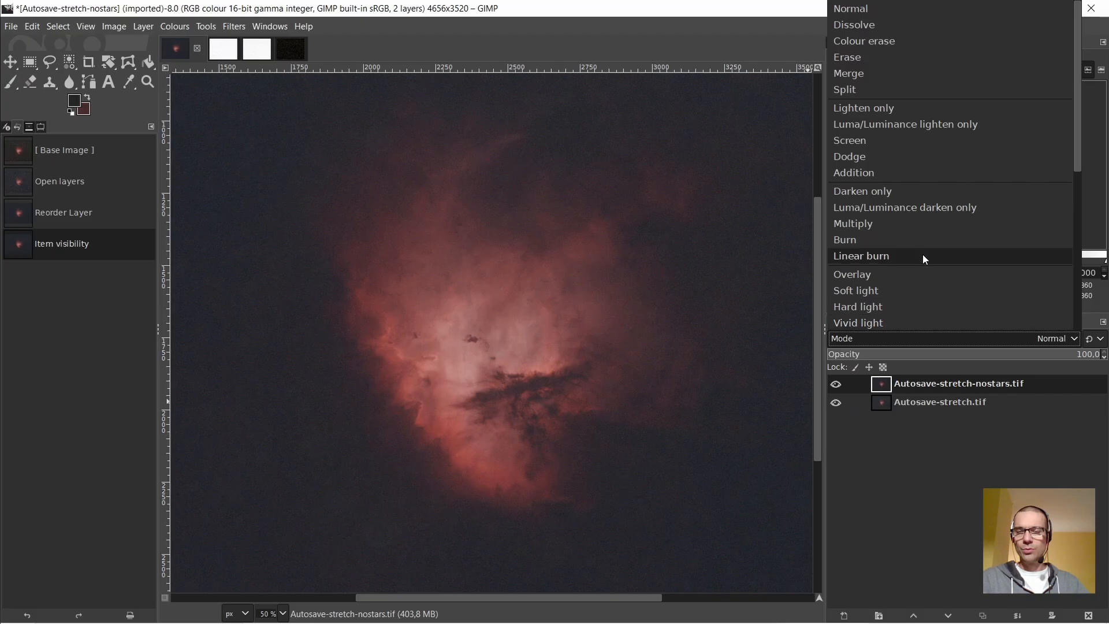
pyautogui.scroll(-1, 923, 254)
pyautogui.scroll(-3, 923, 254)
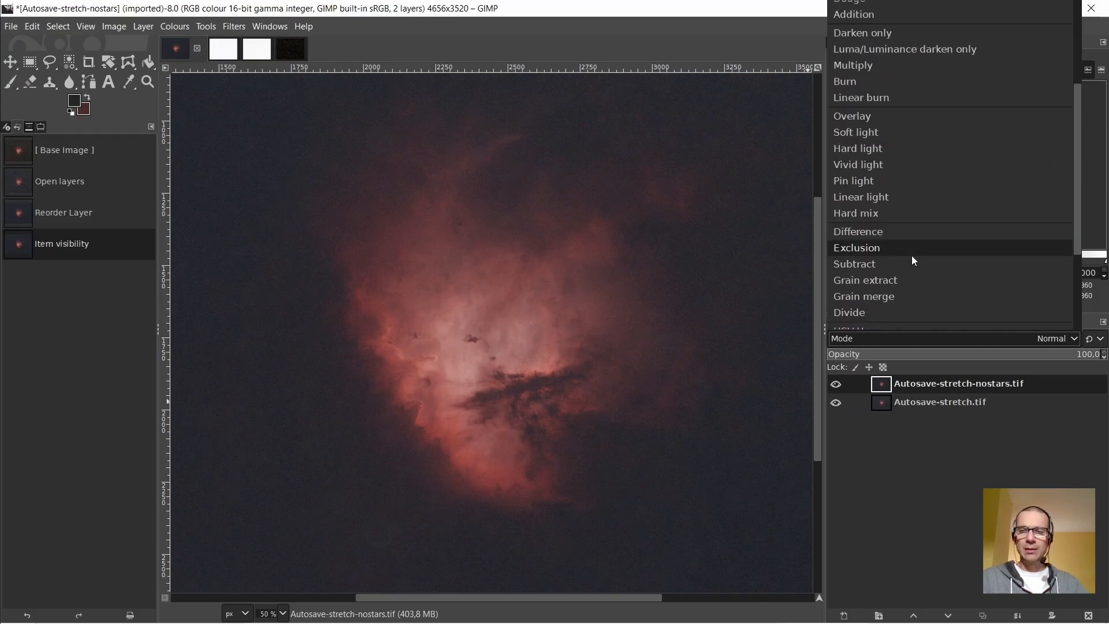
pyautogui.click(864, 266)
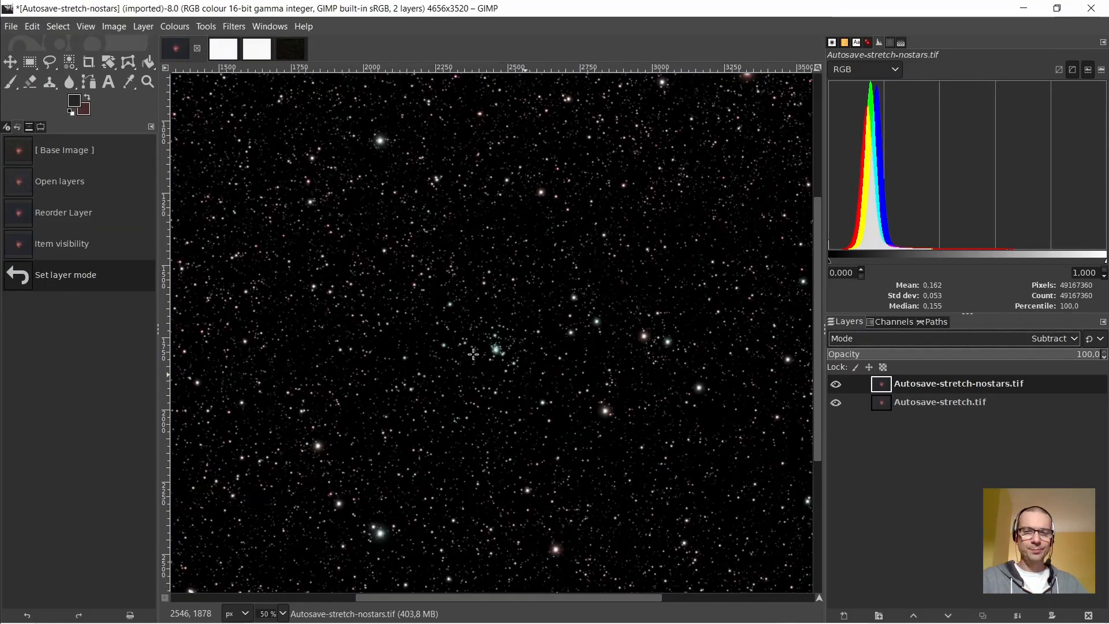
# Create a new layer from the visible result and rename it "stars"
pyautogui.rightClick(882, 384)
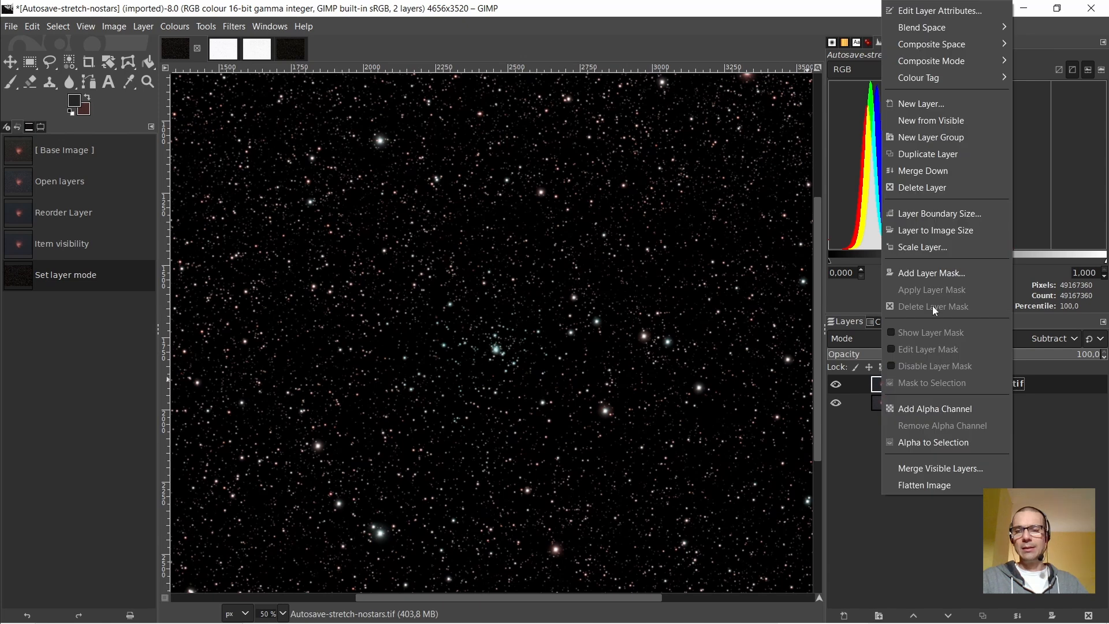
pyautogui.click(910, 119)
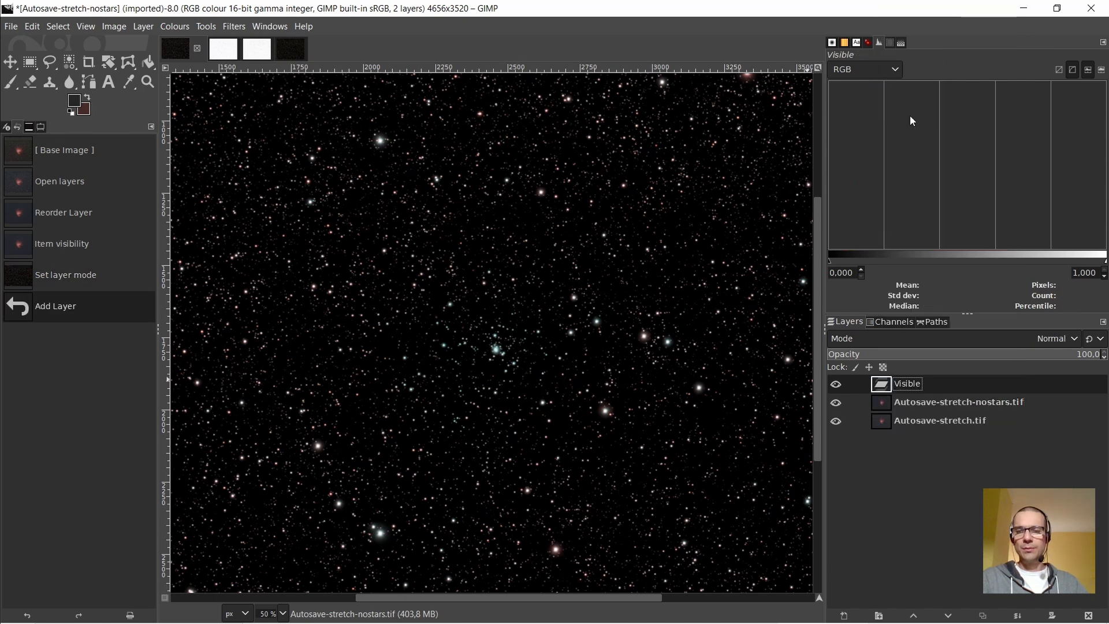
pyautogui.doubleClick(907, 384)
pyautogui.write('stars')
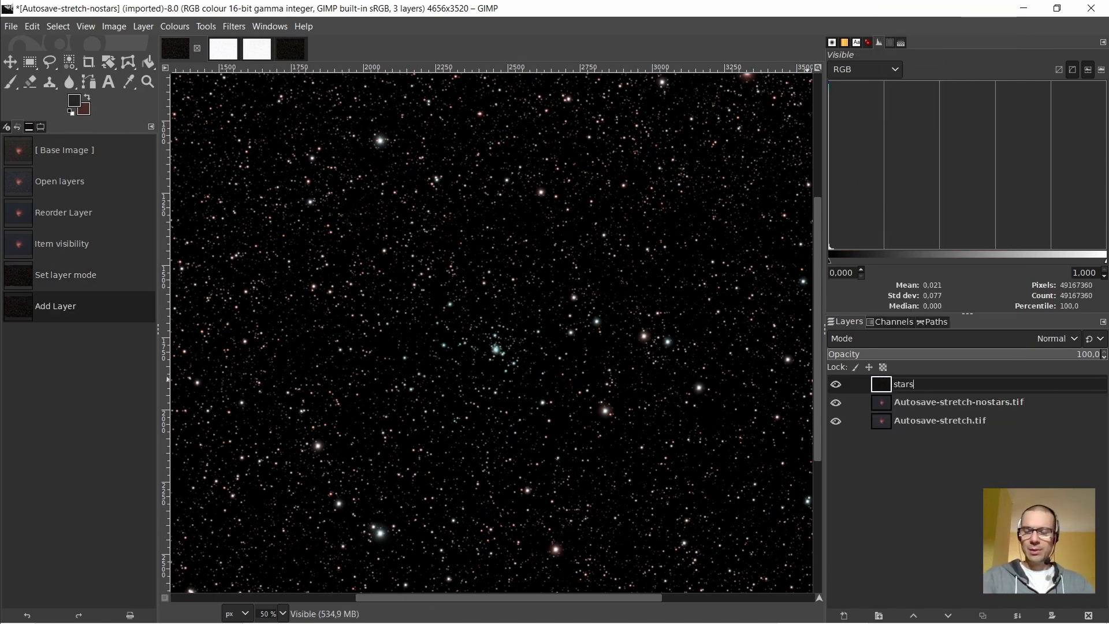
pyautogui.press('Return')
# Set the blend mode of the Autosave-stretch-nostars.tif layer back to Normal
pyautogui.click(883, 406)
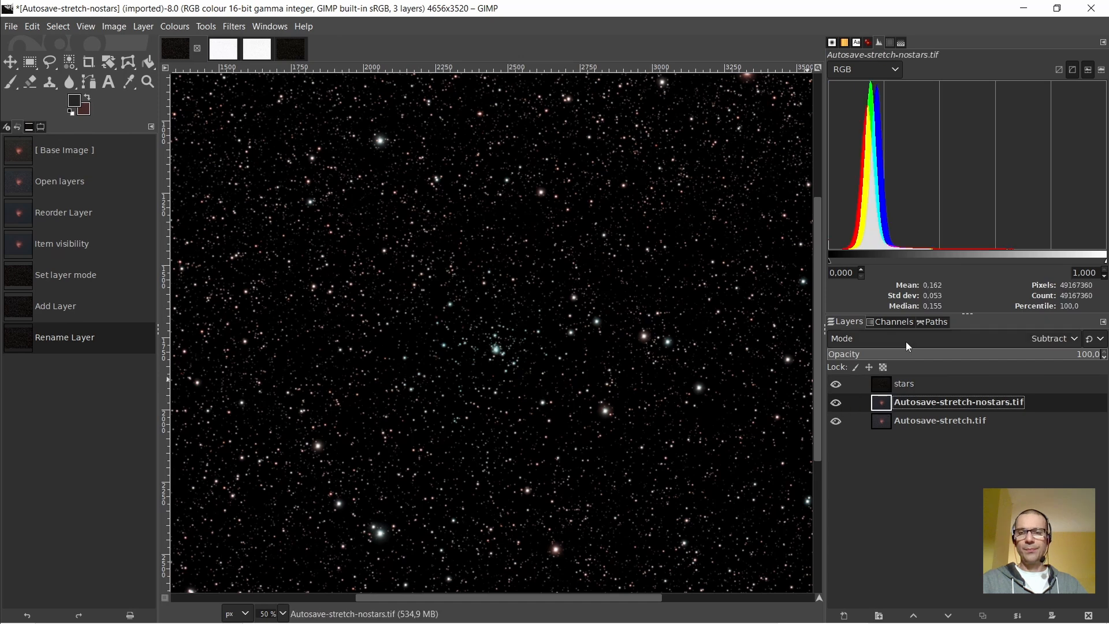
pyautogui.click(903, 337)
pyautogui.scroll(5, 924, 141)
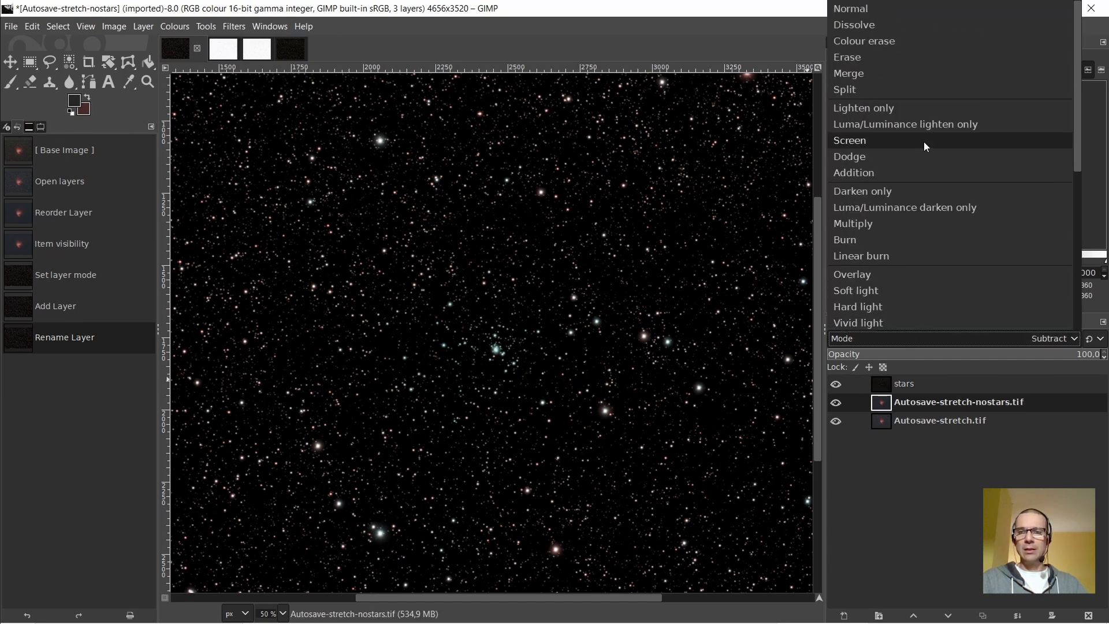
pyautogui.click(871, 9)
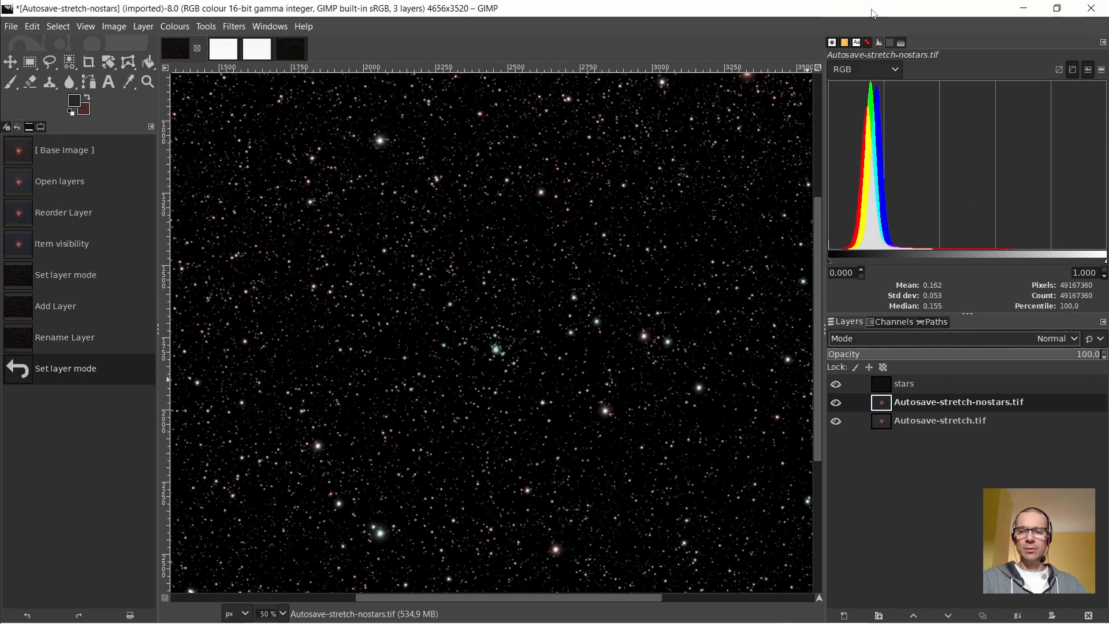
# Select the stars layer and inspect the extracted stars near the image centre up close
pyautogui.click(887, 383)
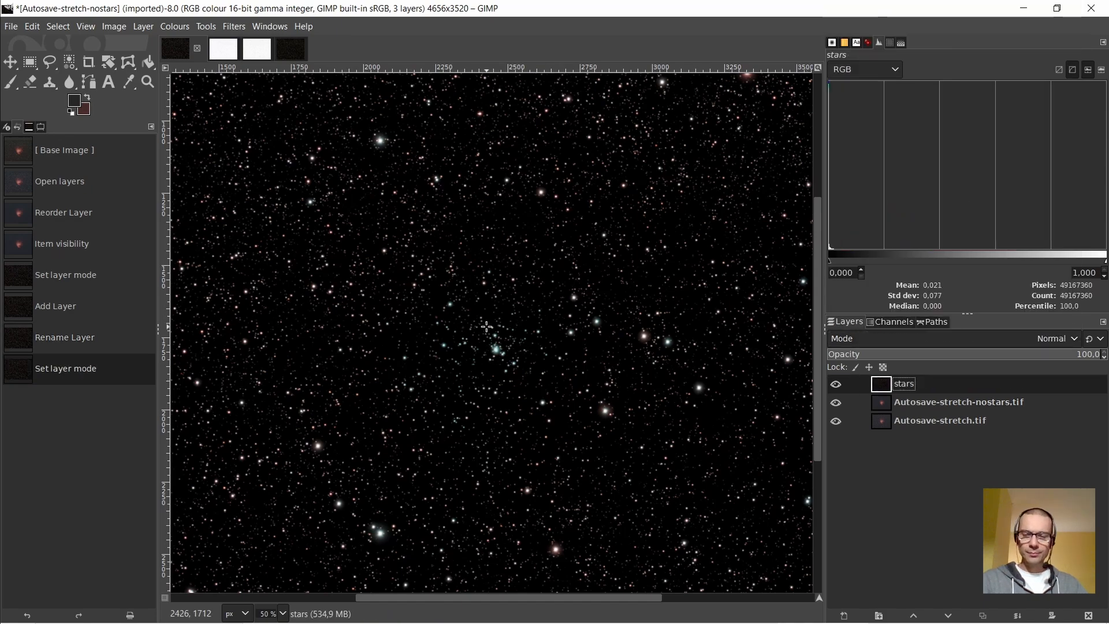
pyautogui.scroll(7, 501, 336)
pyautogui.scroll(-2, 500, 337)
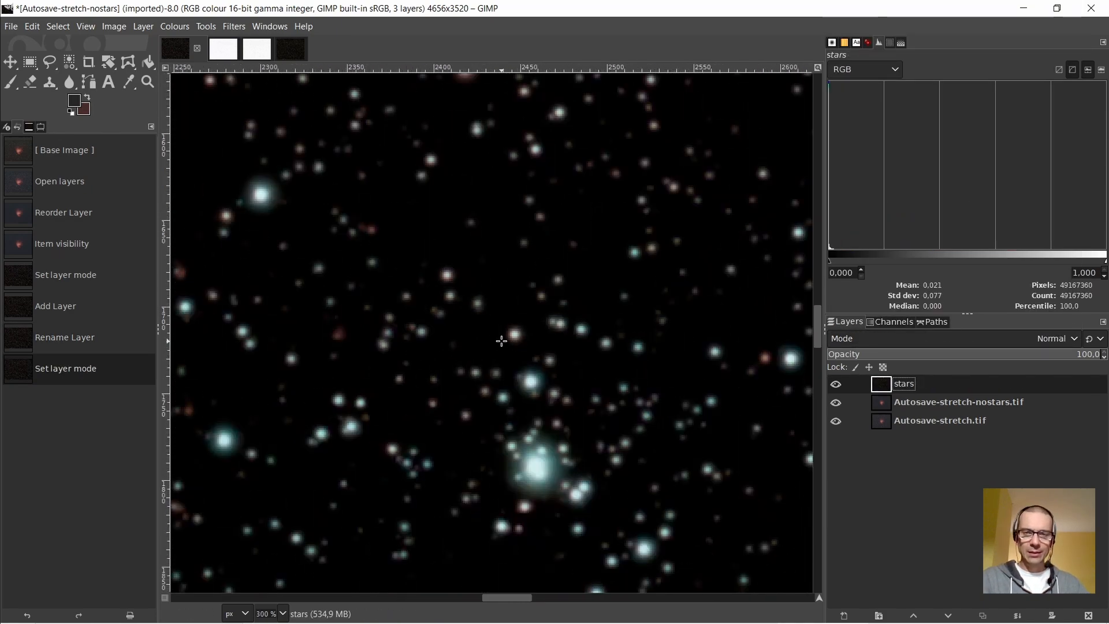
# Duplicate the stars layer and hide the original stars layer beneath the copy
pyautogui.scroll(-4, 535, 383)
pyautogui.scroll(-1, 537, 307)
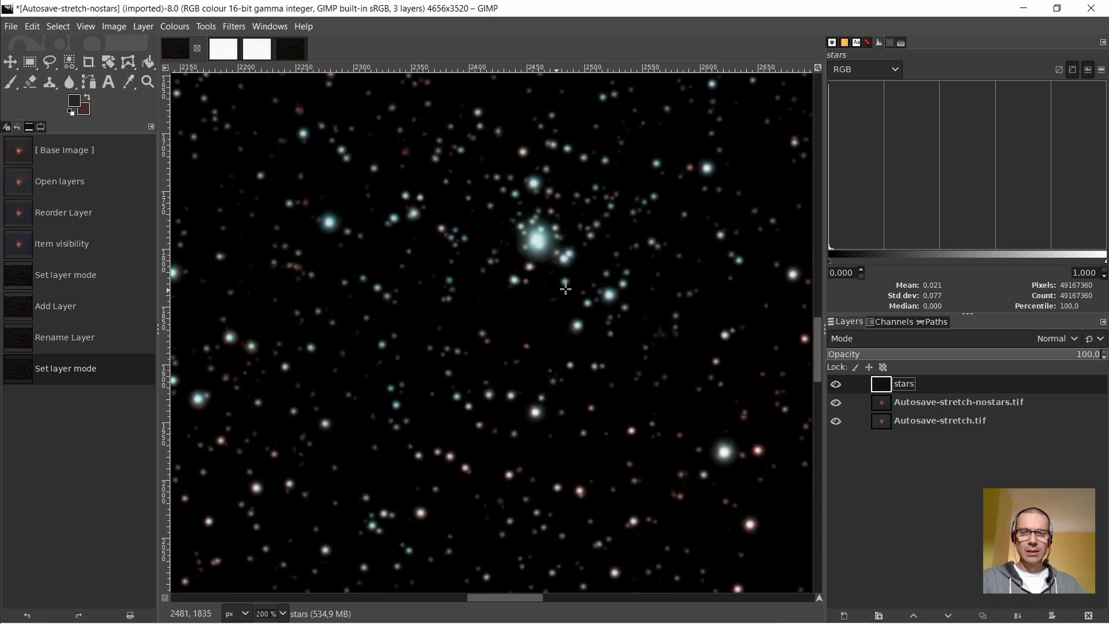
pyautogui.scroll(-4, 565, 287)
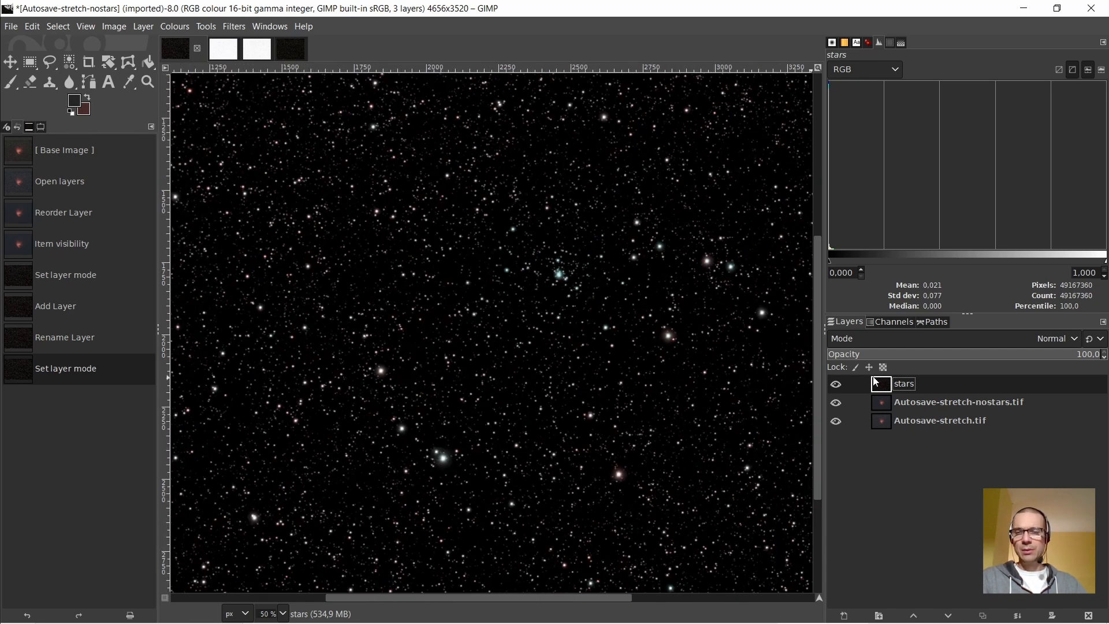
pyautogui.rightClick(890, 391)
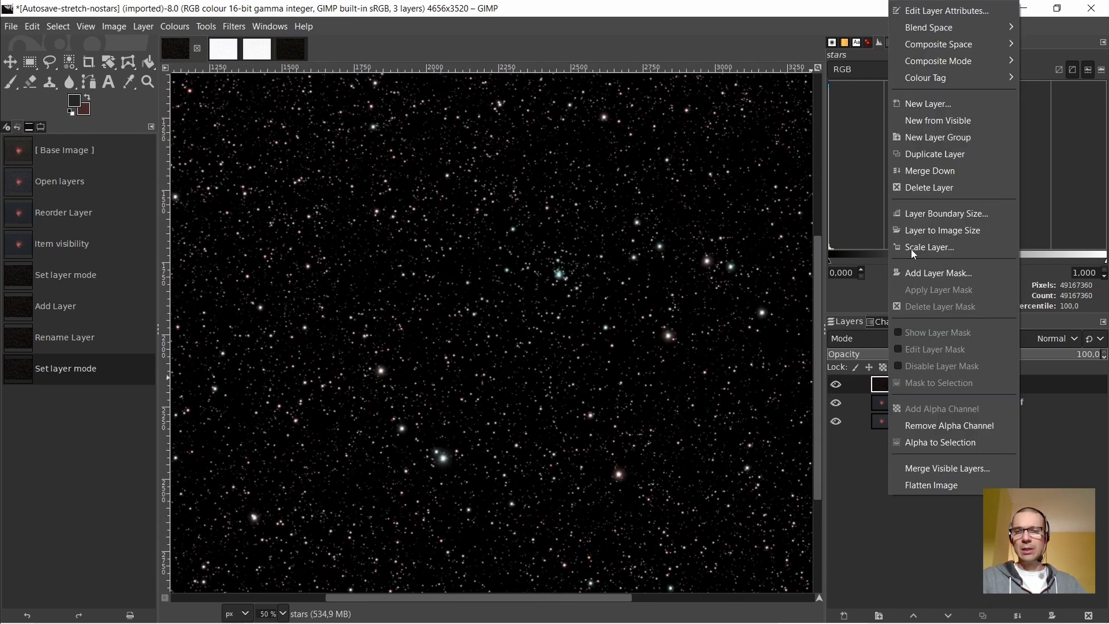
pyautogui.click(930, 152)
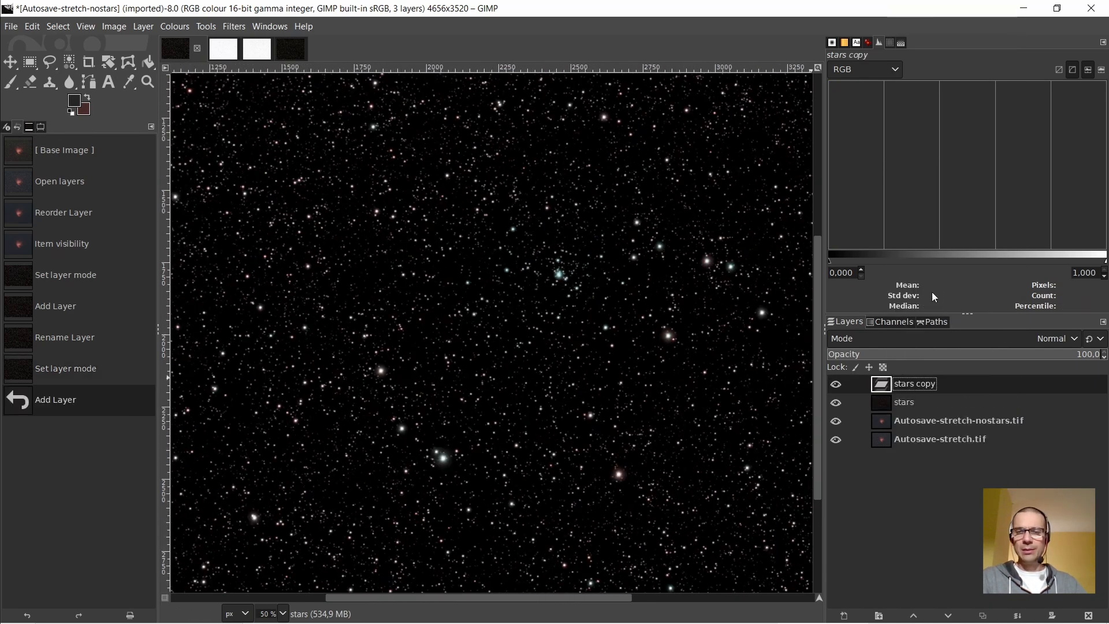
pyautogui.click(837, 403)
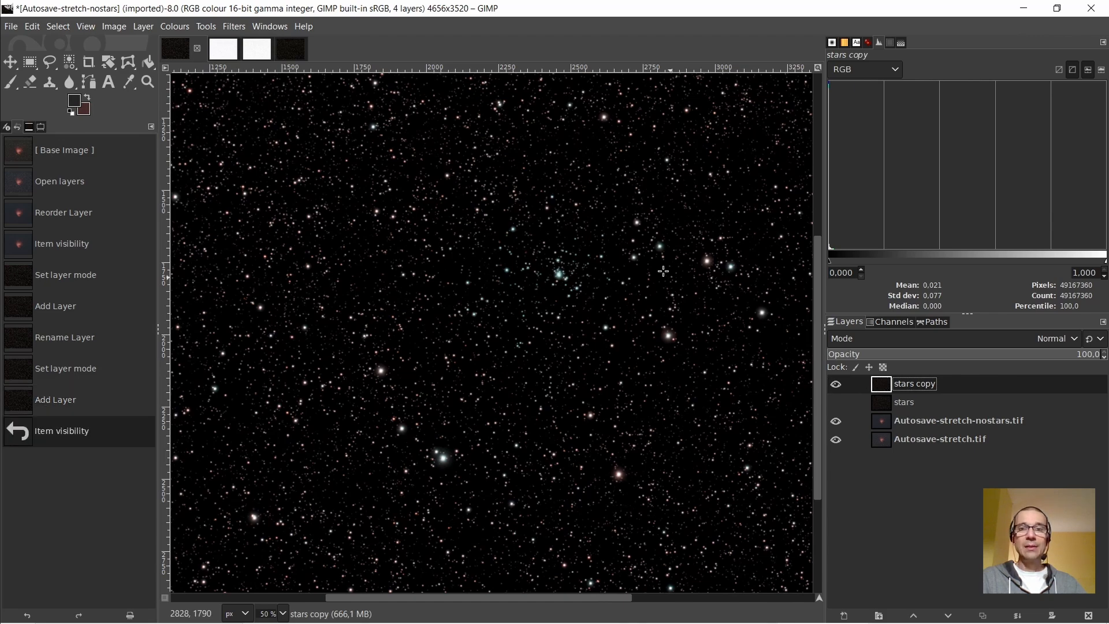
# Select the bright stars on the stars copy layer by colour, sampling the brightest cluster star's core and widening the threshold to cover the brighter cores
pyautogui.scroll(5, 546, 258)
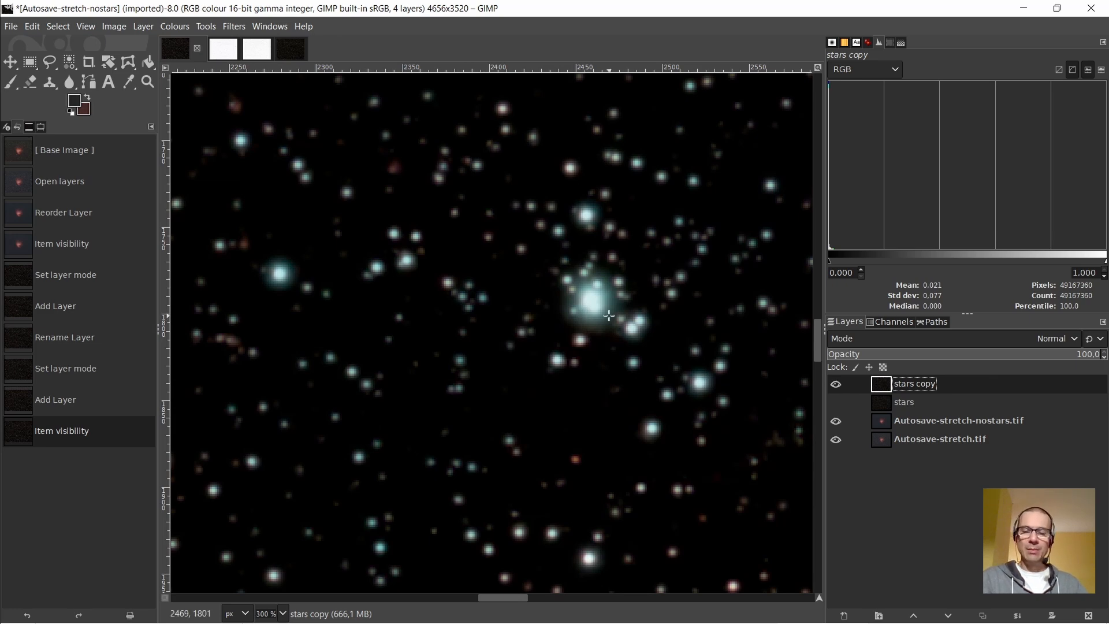
pyautogui.scroll(-1, 604, 306)
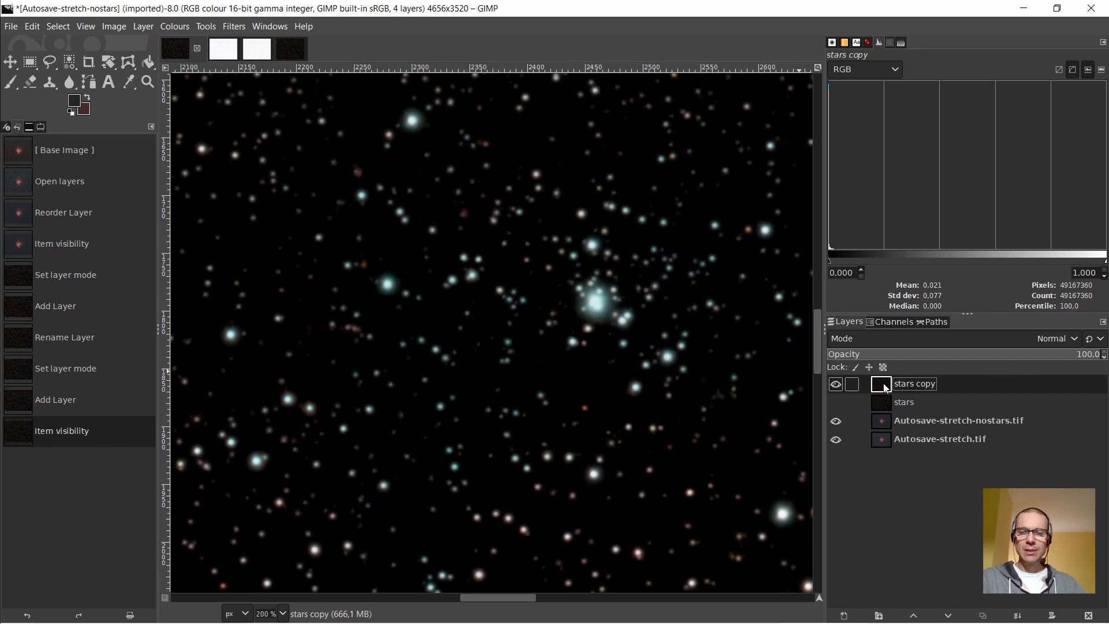
pyautogui.click(69, 62)
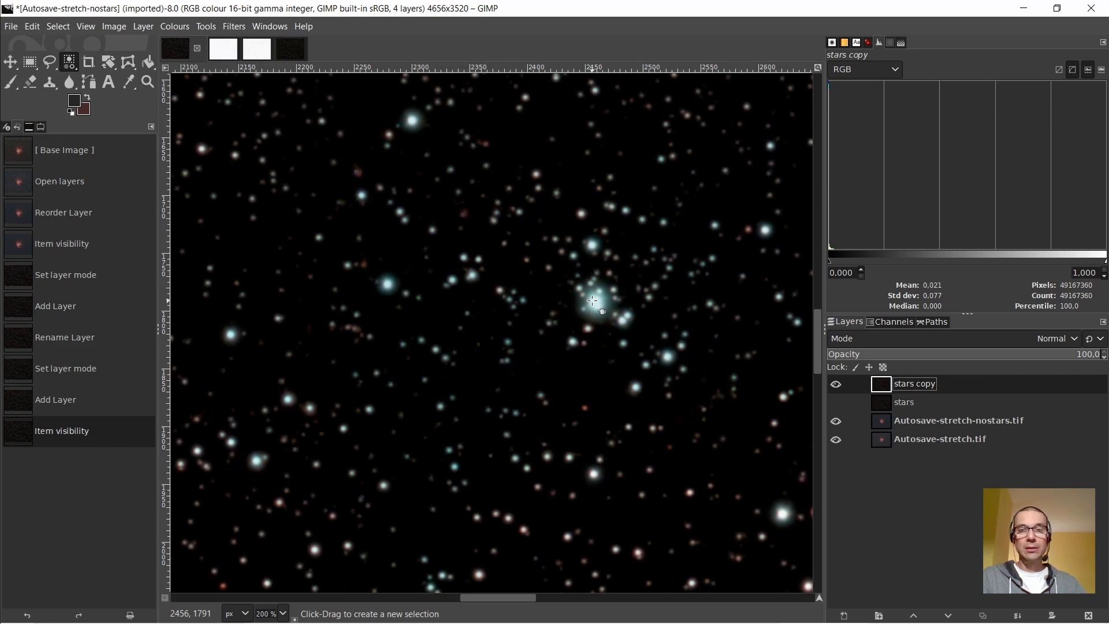
pyautogui.moveTo(593, 300); pyautogui.dragTo(757, 307)
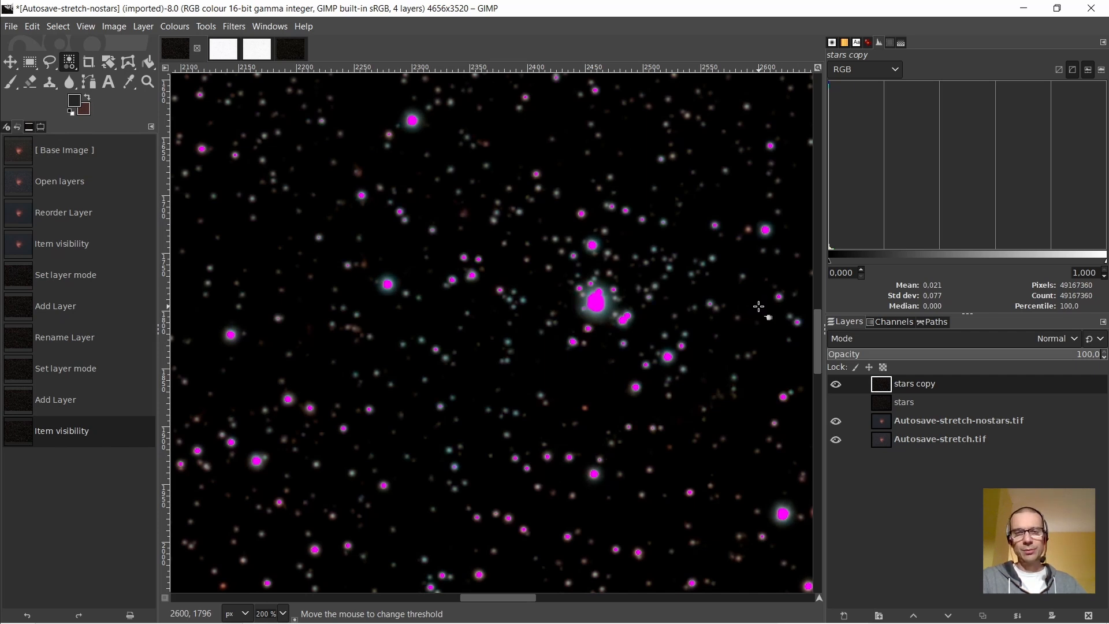
pyautogui.moveTo(758, 306)
pyautogui.mouseDown()
pyautogui.moveTo(667, 306)
pyautogui.moveTo(759, 309)
pyautogui.mouseUp()
pyautogui.scroll(-3, 688, 301)
pyautogui.scroll(3, 687, 300)
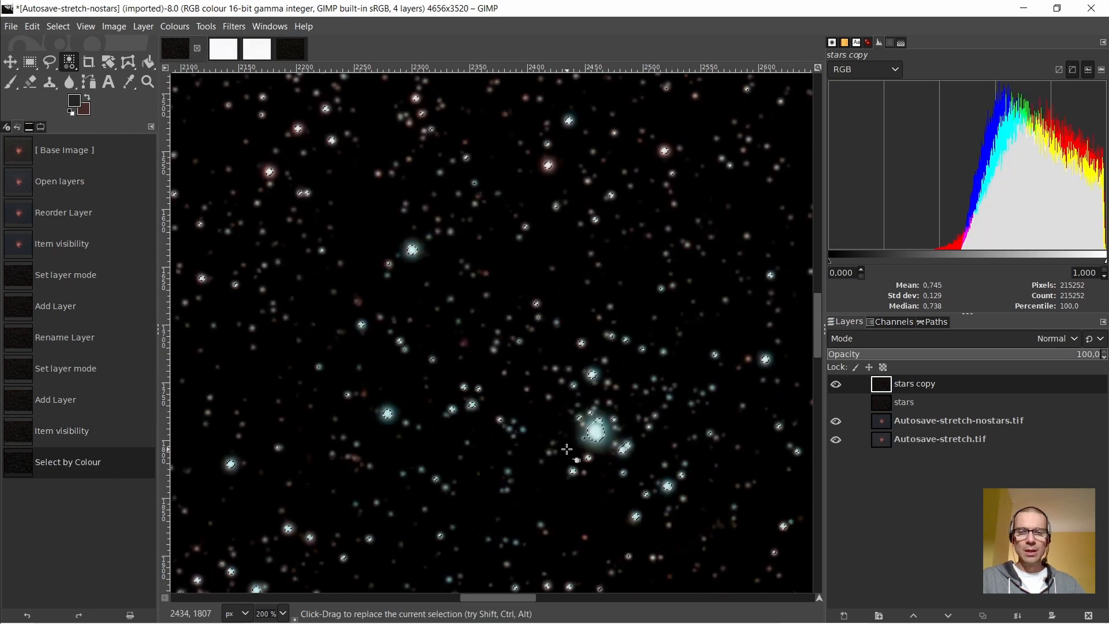
# Grow the star selection by 10 px so that it surrounds the stars' halos
pyautogui.scroll(4, 601, 442)
pyautogui.scroll(-3, 603, 436)
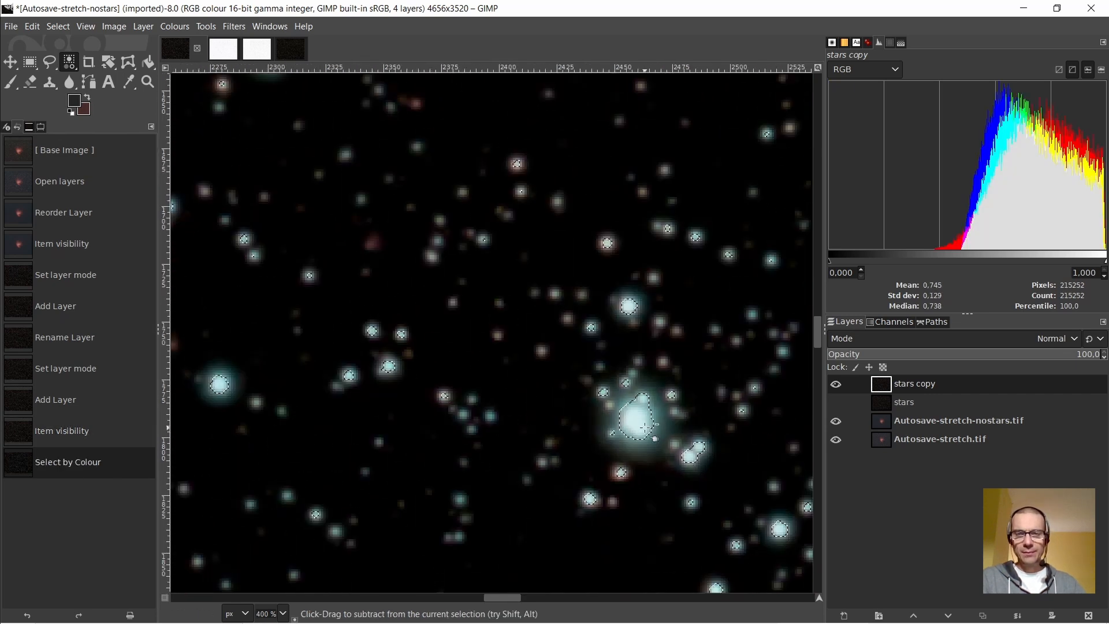
pyautogui.scroll(-2, 643, 424)
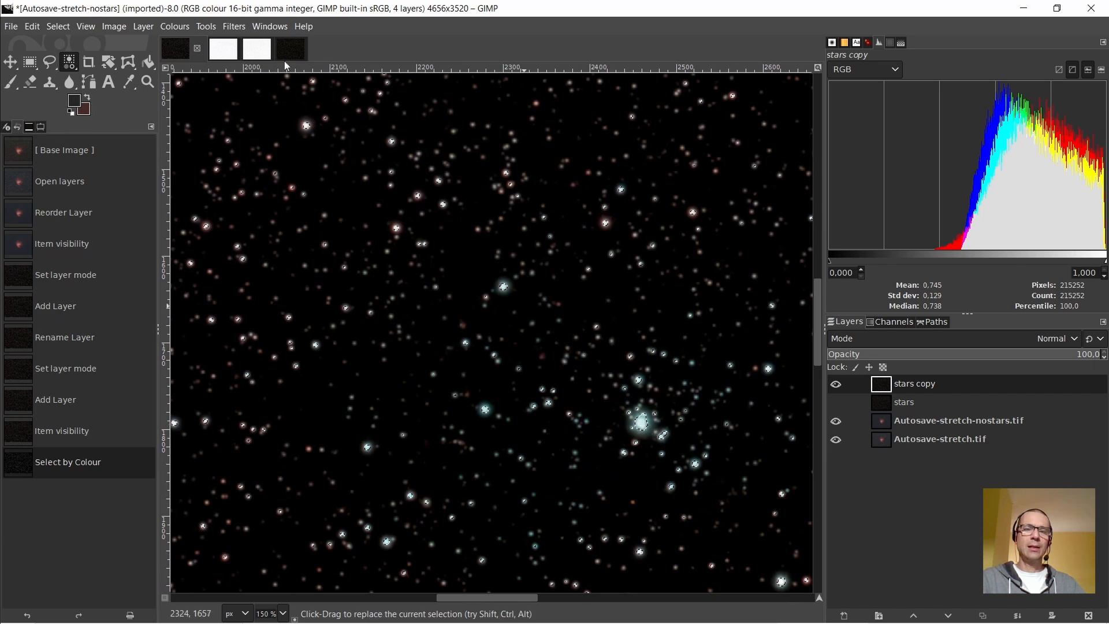
pyautogui.click(56, 27)
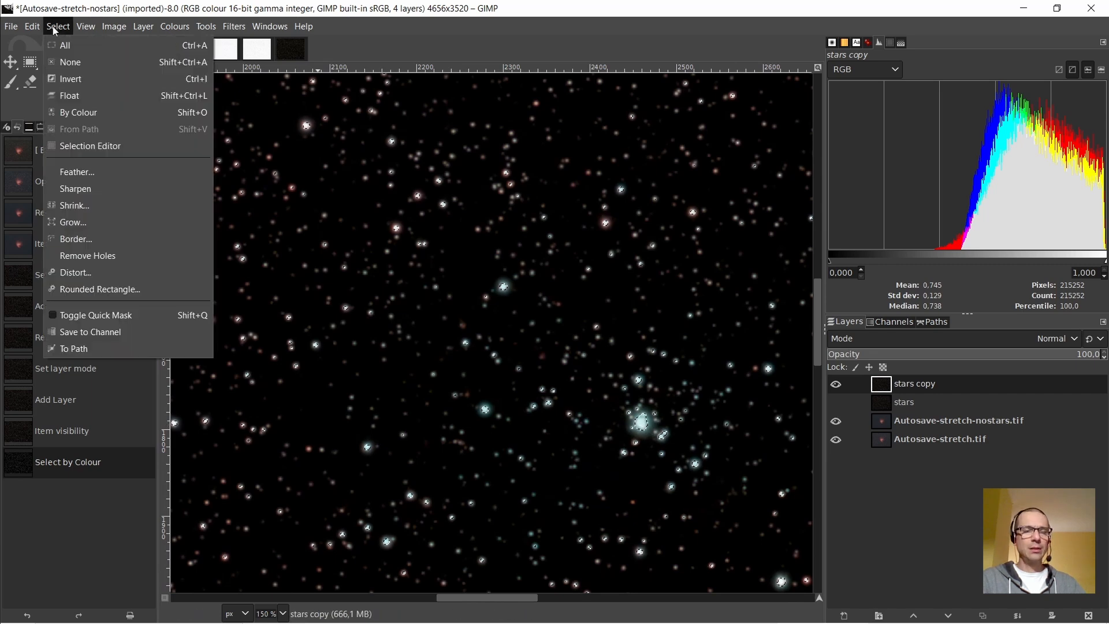
pyautogui.click(73, 223)
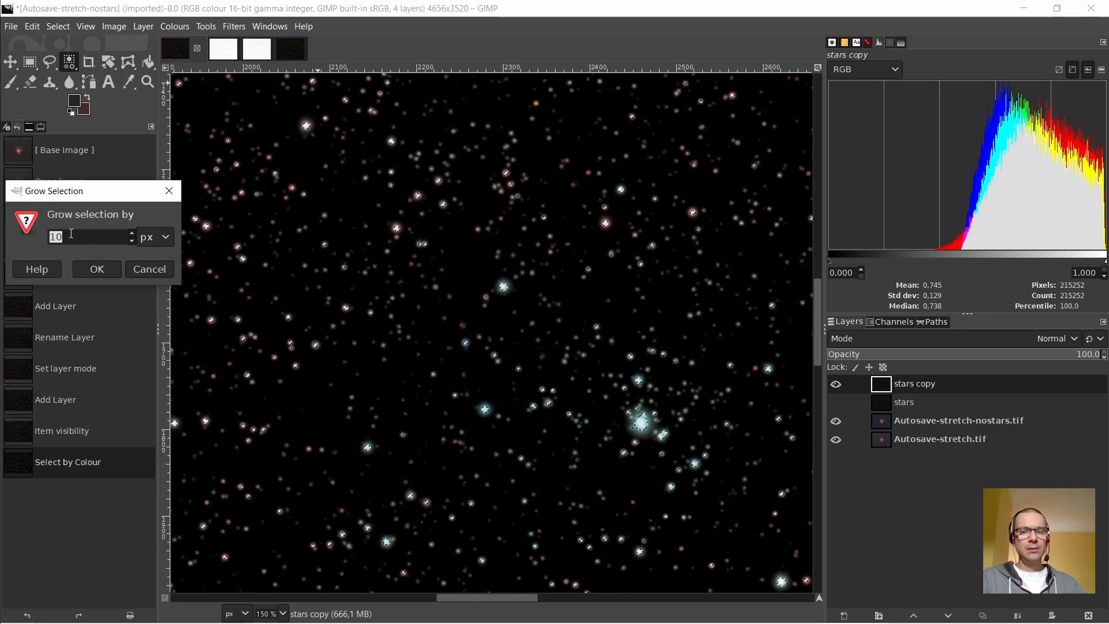
pyautogui.click(97, 270)
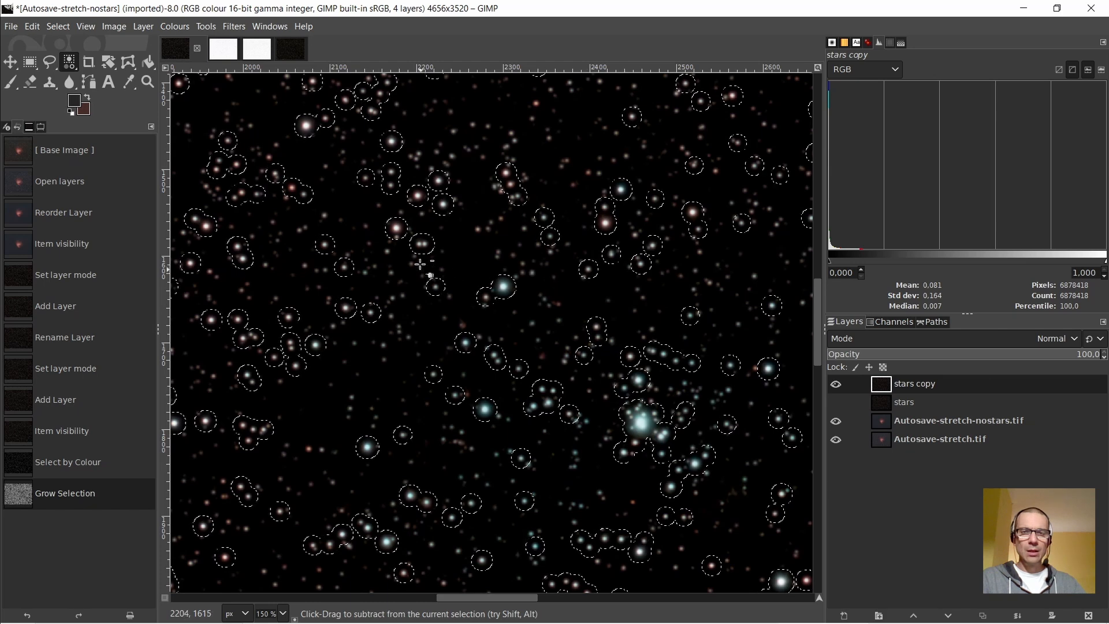
# Feather the star selection by 10 px, with selected areas continuing outside the image
pyautogui.scroll(3, 639, 451)
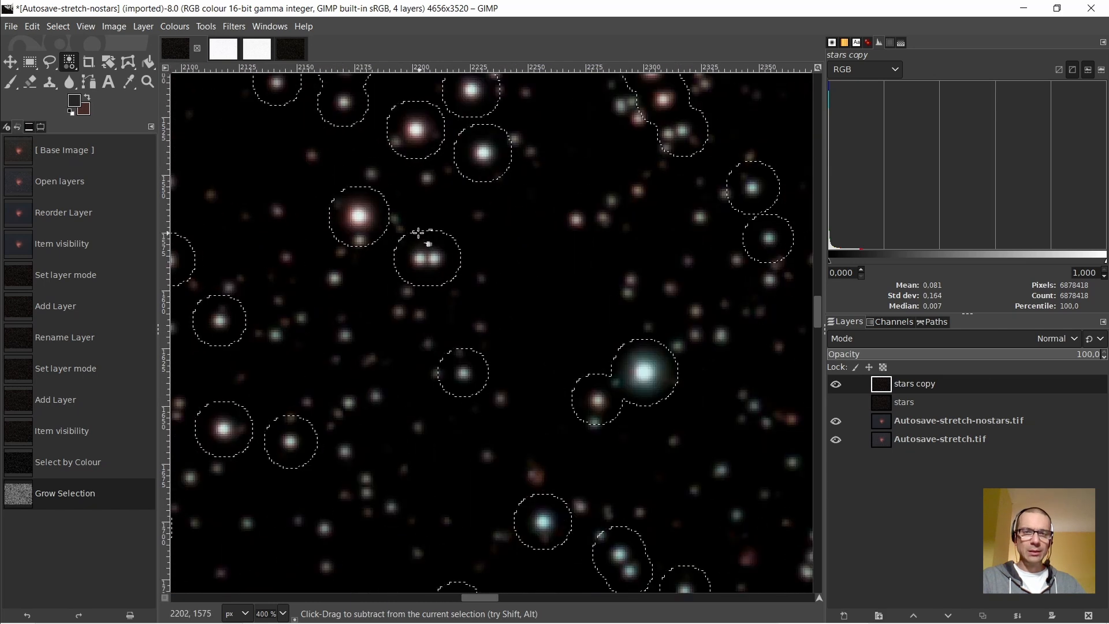
pyautogui.click(58, 26)
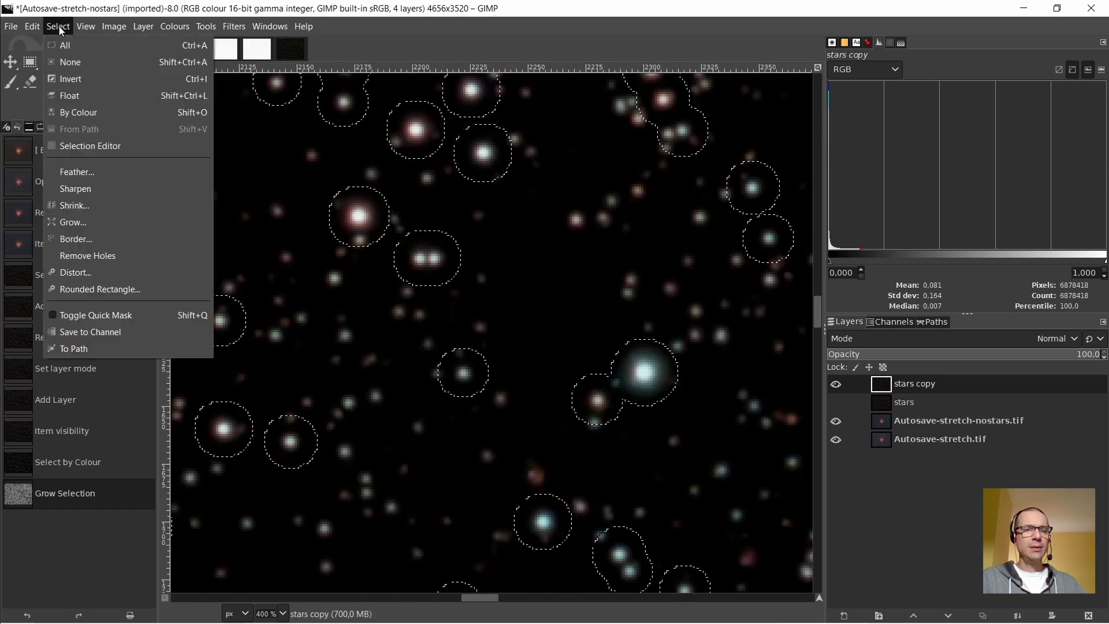
pyautogui.click(76, 171)
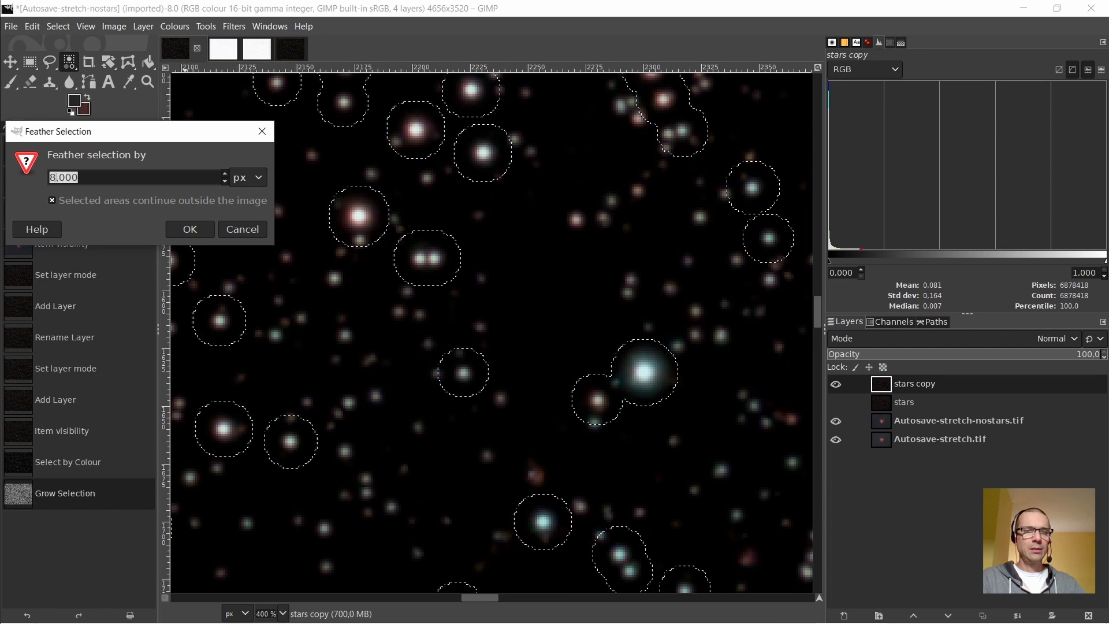
pyautogui.write('8')
pyautogui.press('BackSpace')
pyautogui.write('10')
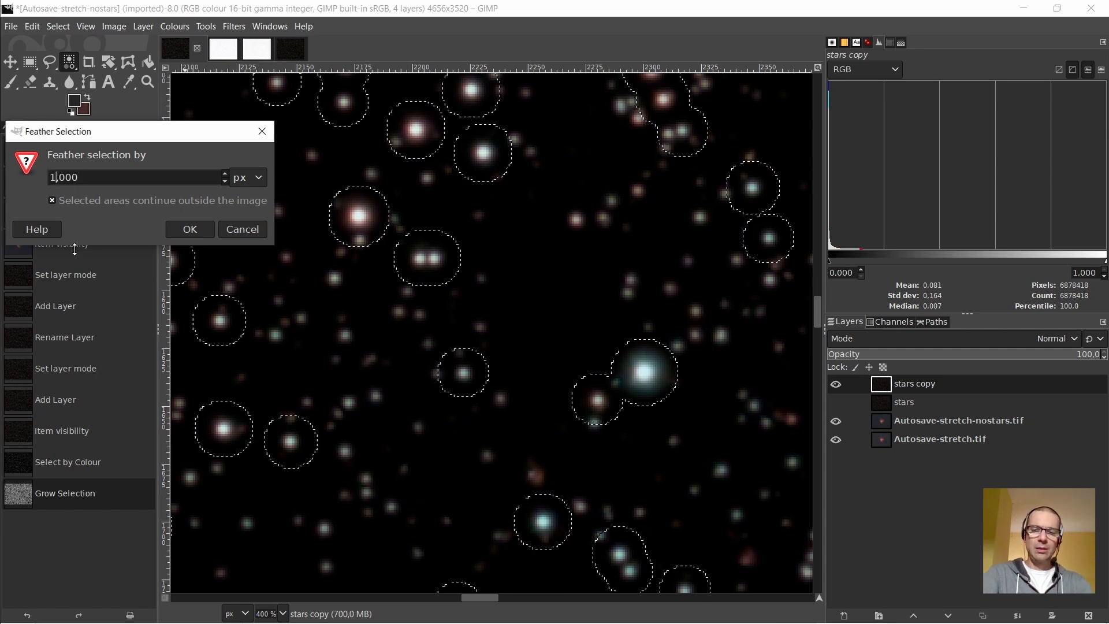
pyautogui.click(90, 179)
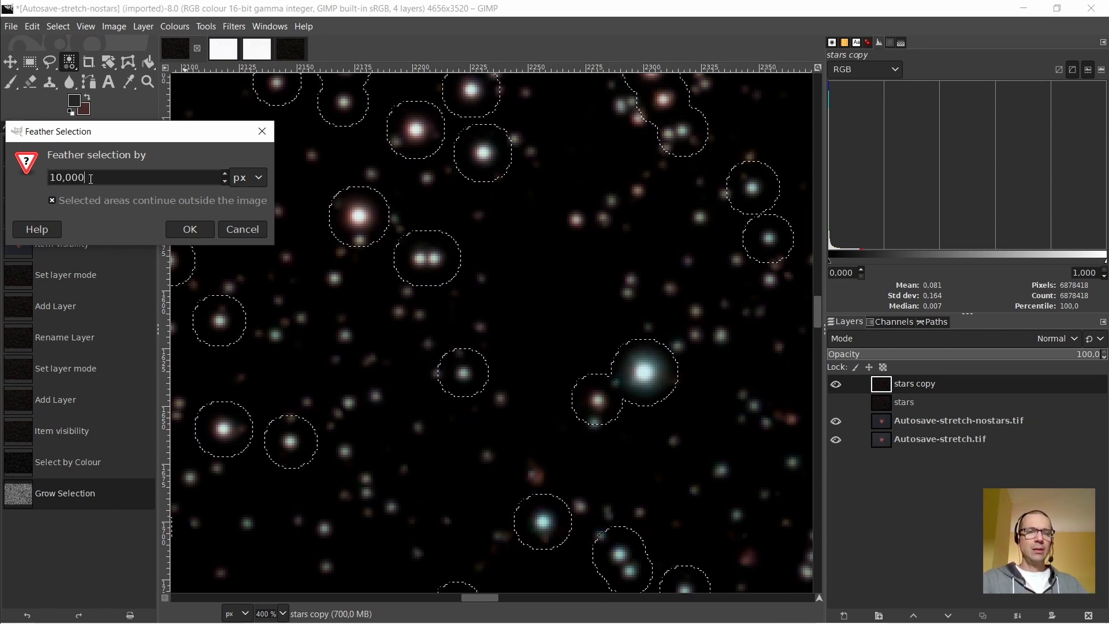
pyautogui.click(186, 230)
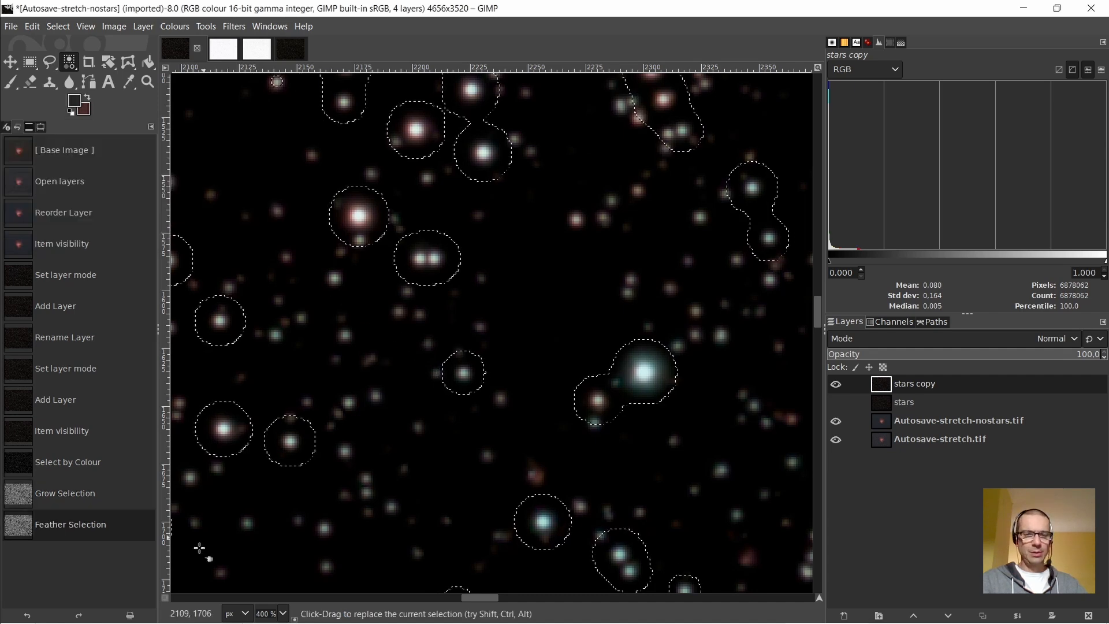
# Examine the feathered star selection as a Quick Mask overlay, and return to the normal selection view
pyautogui.click(165, 599)
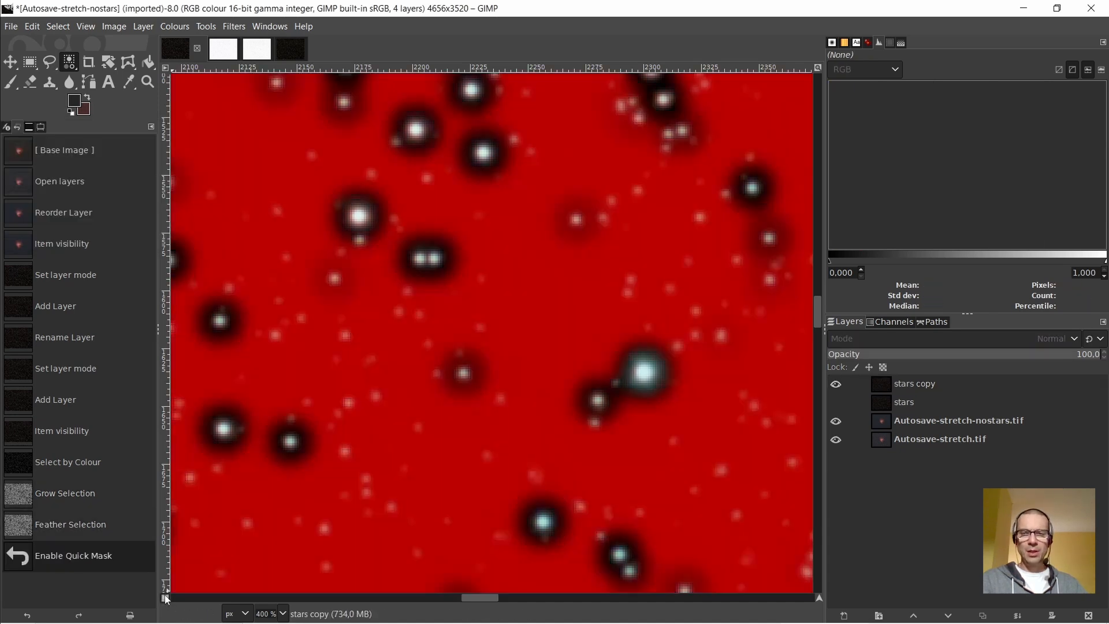
pyautogui.keyDown('ctrl'); pyautogui.scroll(-1, 349, 535); pyautogui.keyUp('ctrl')
pyautogui.scroll(-3, 363, 511)
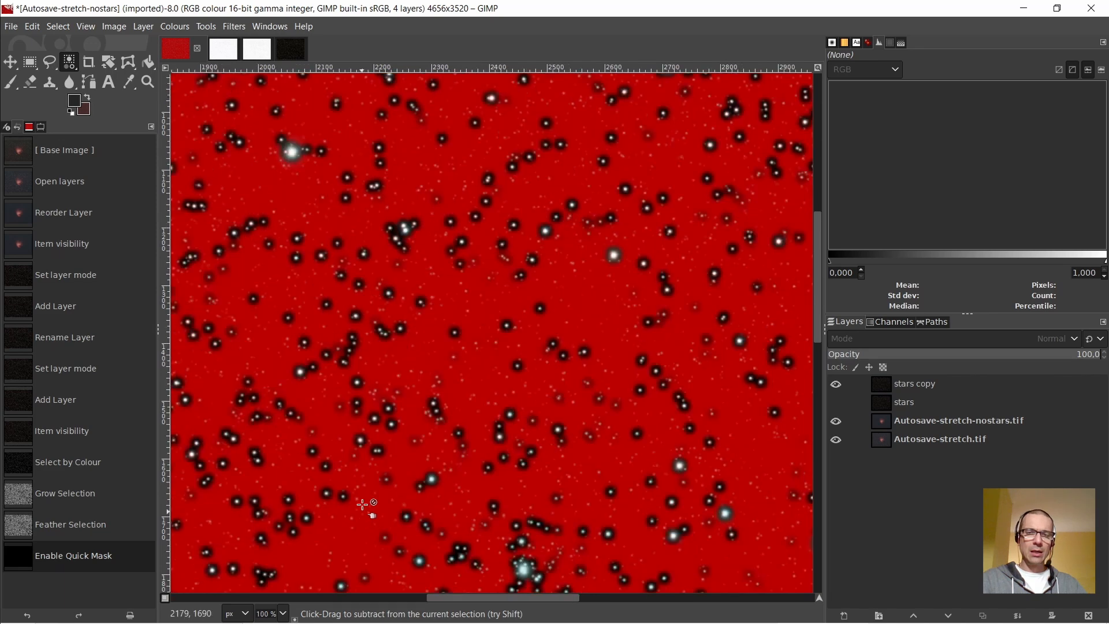
pyautogui.scroll(4, 371, 220)
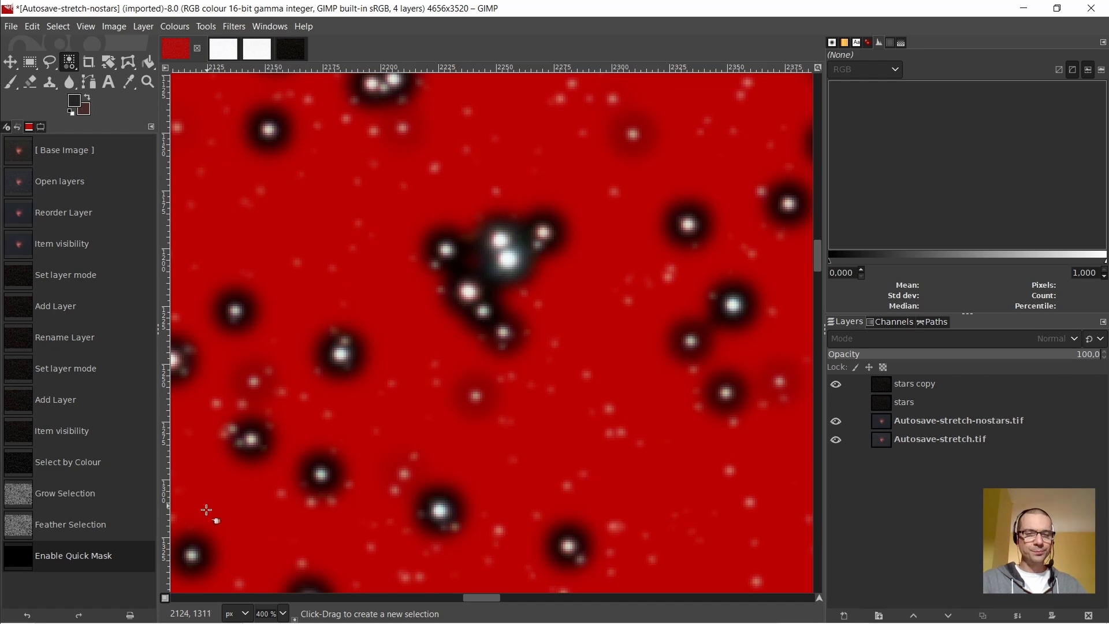
pyautogui.click(167, 599)
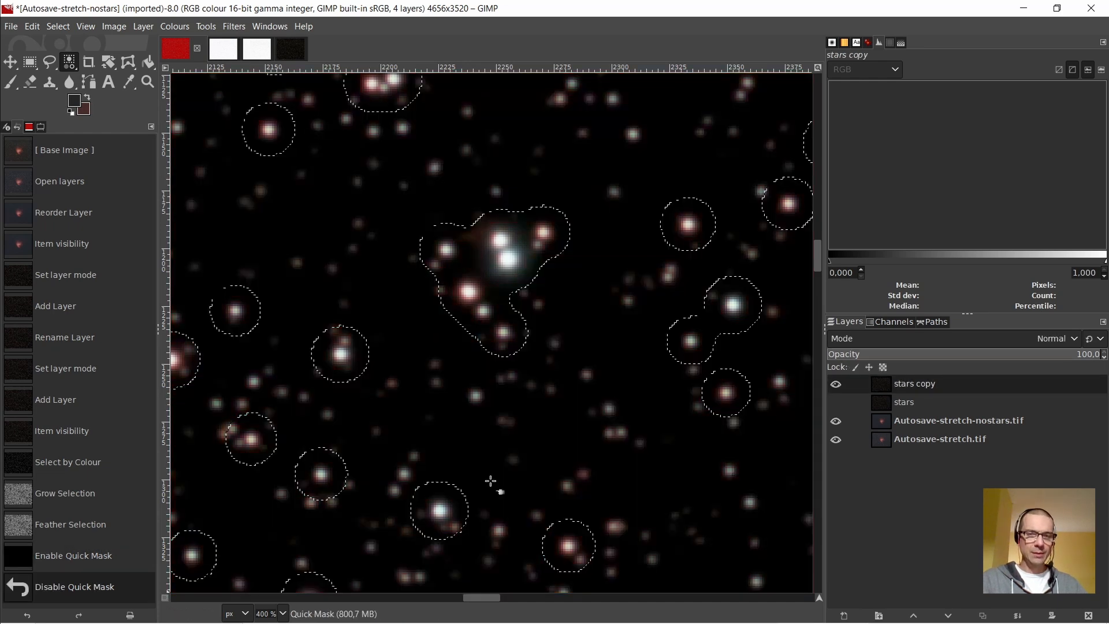
# Shrink the selected stars with Value Propagate, using More black (smaller value) mode and a propagating rate of 0.512
pyautogui.scroll(-2, 525, 396)
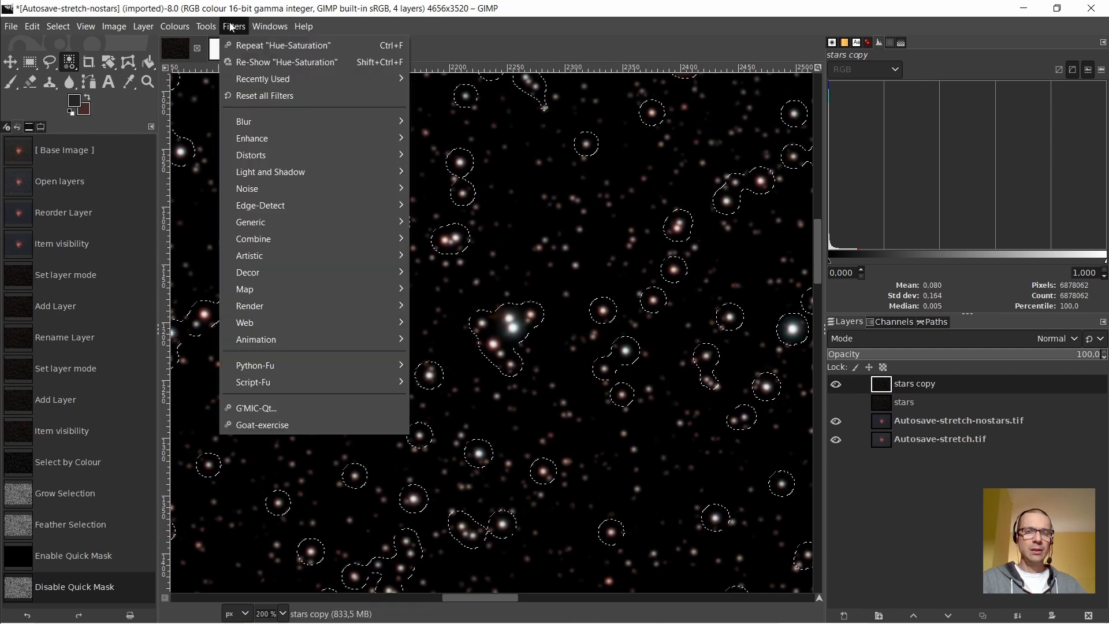
pyautogui.moveTo(365, 156)
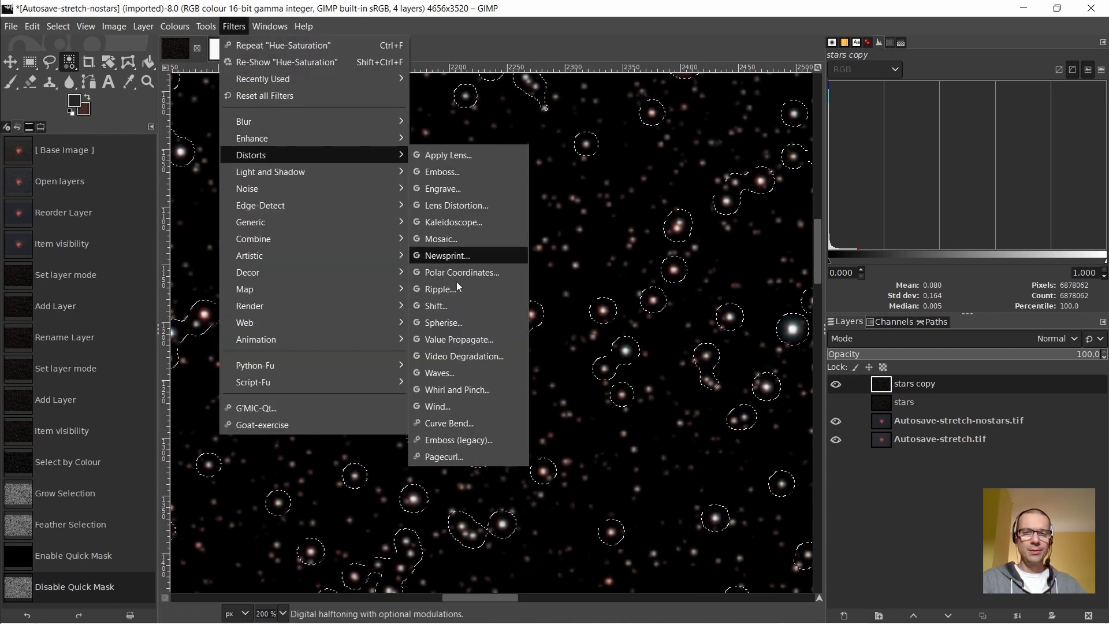
pyautogui.click(456, 340)
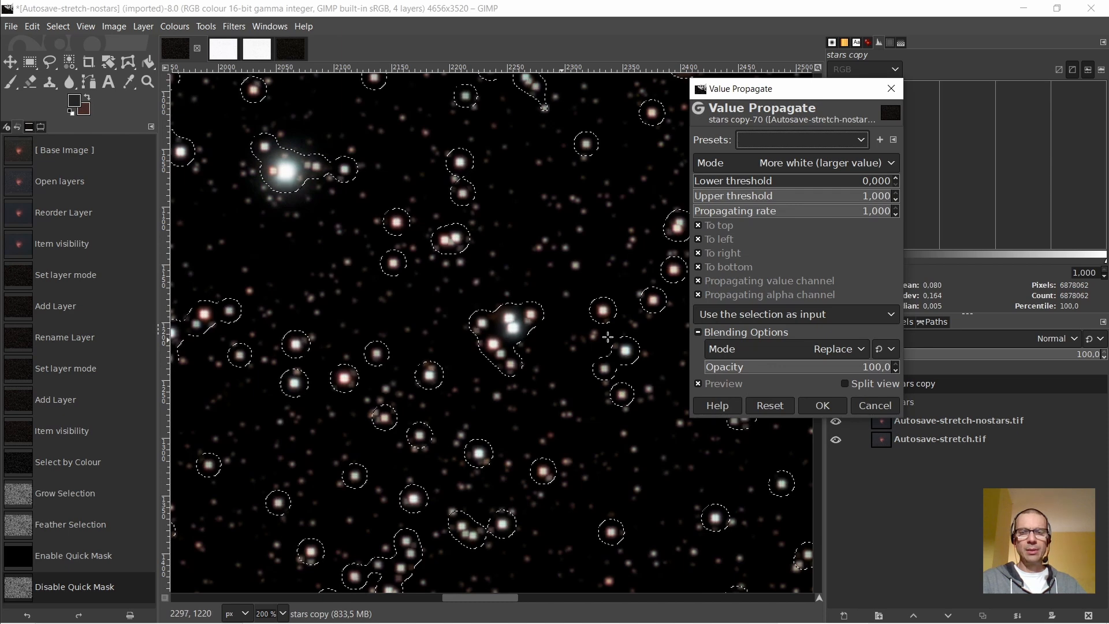
pyautogui.click(844, 165)
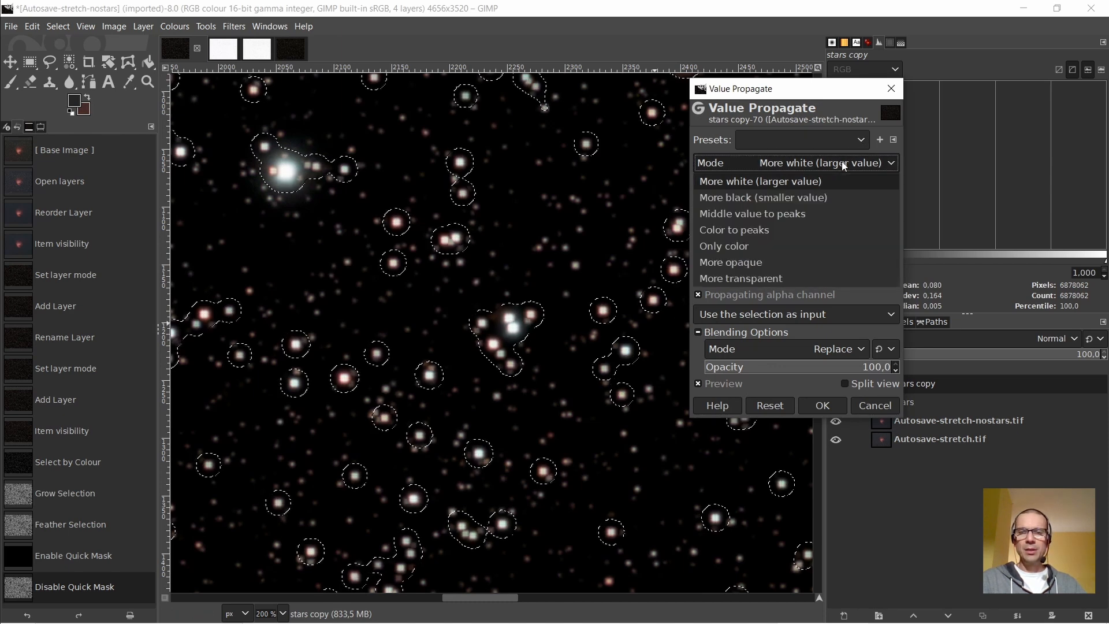
pyautogui.click(818, 200)
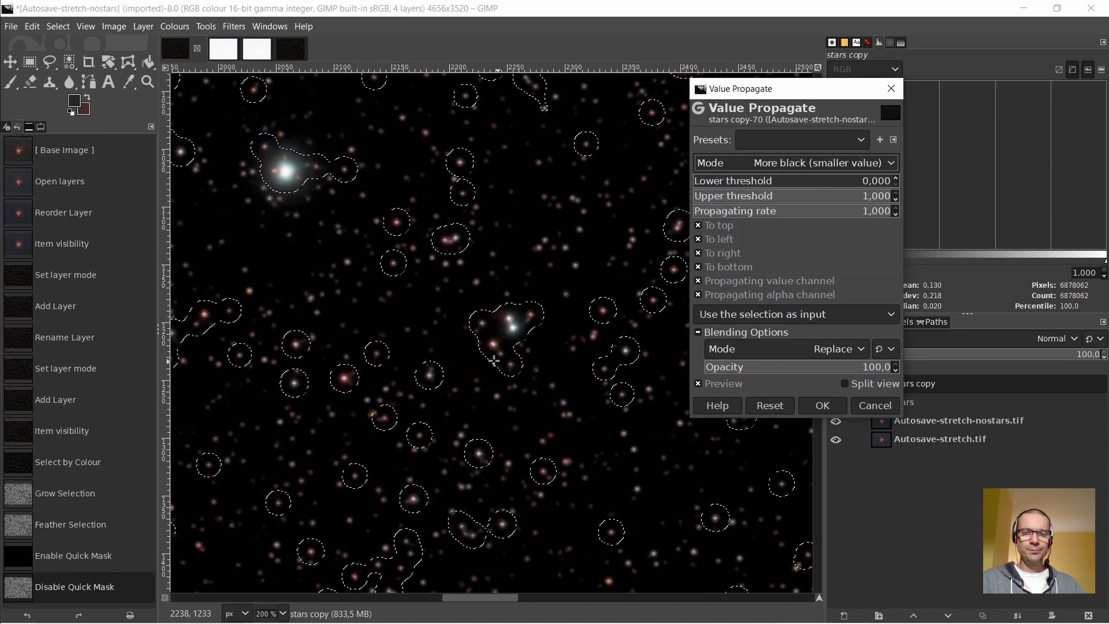
pyautogui.scroll(2, 497, 358)
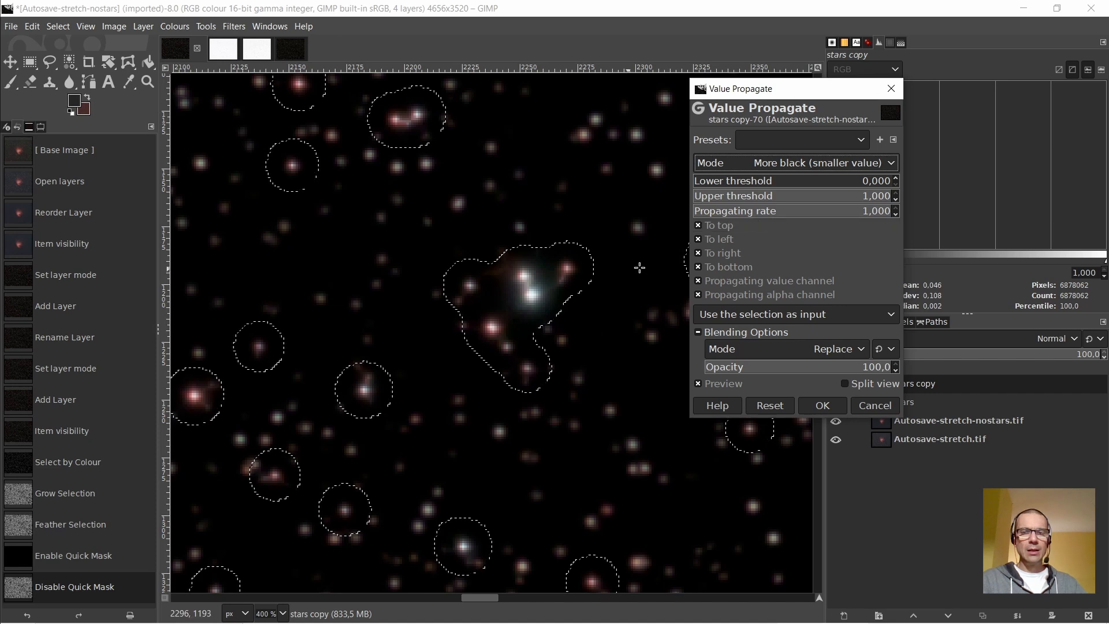
pyautogui.moveTo(874, 206); pyautogui.dragTo(798, 210)
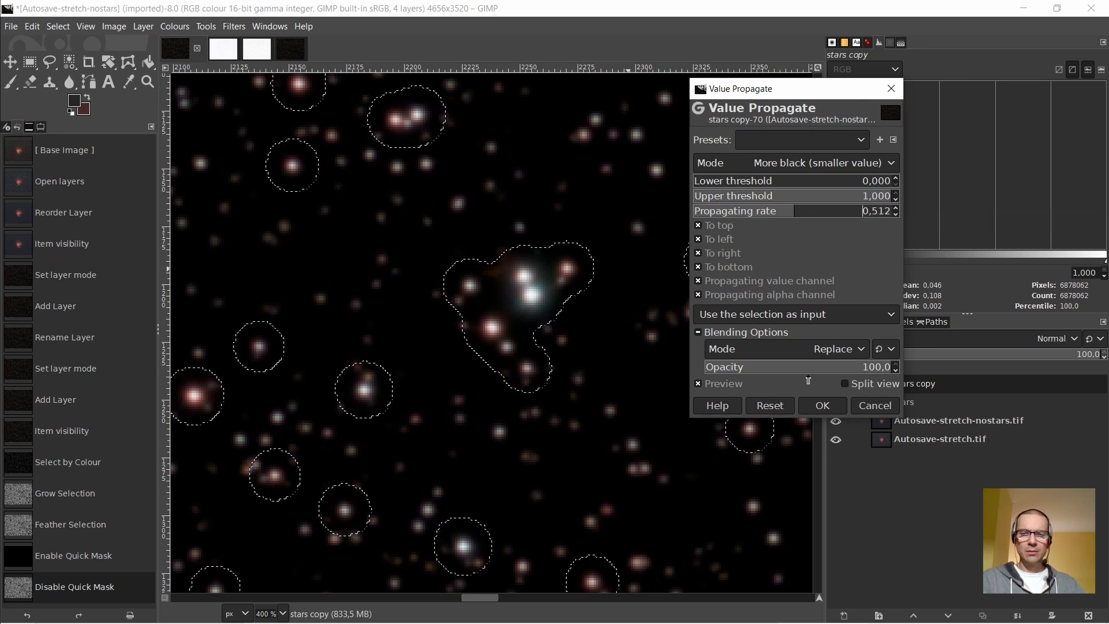
pyautogui.click(823, 405)
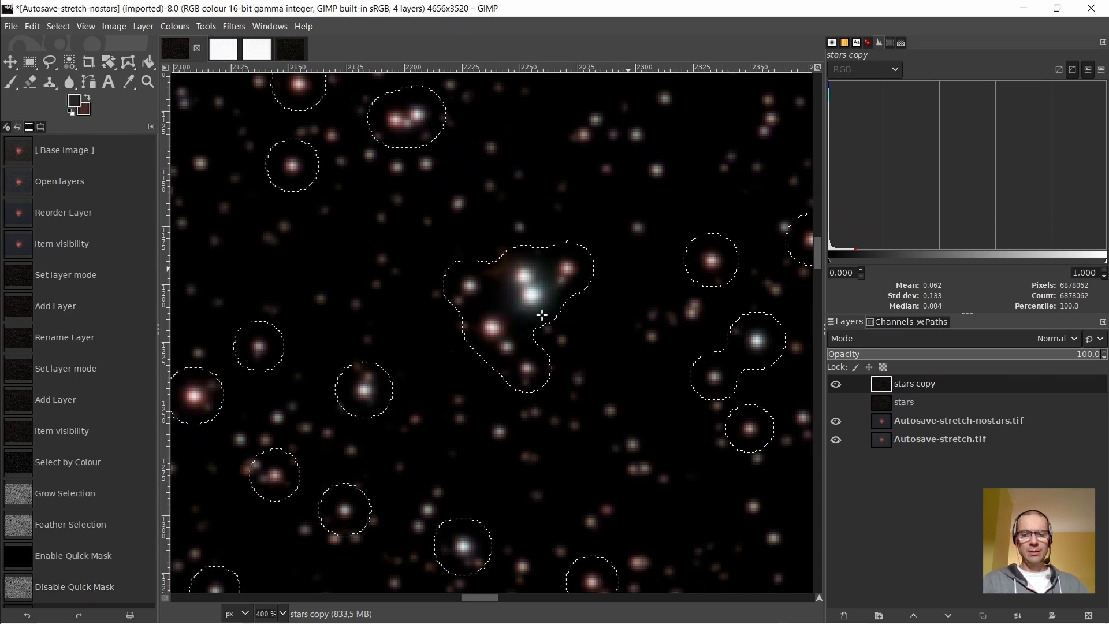
# Clear the star selection on the stars copy layer
pyautogui.scroll(-2, 543, 316)
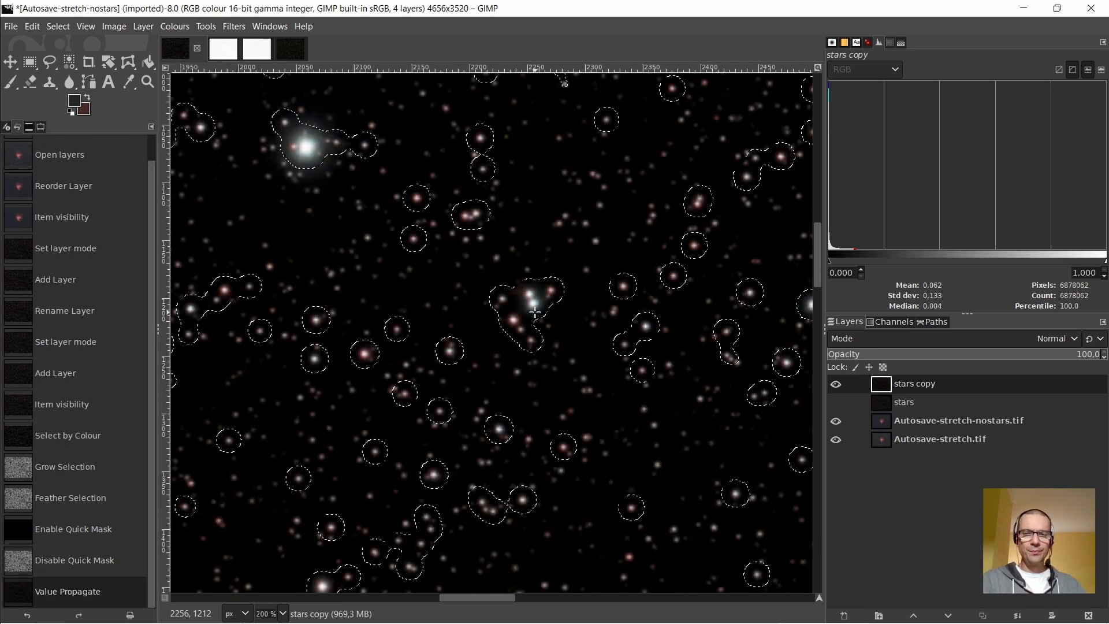
pyautogui.click(59, 27)
pyautogui.click(63, 63)
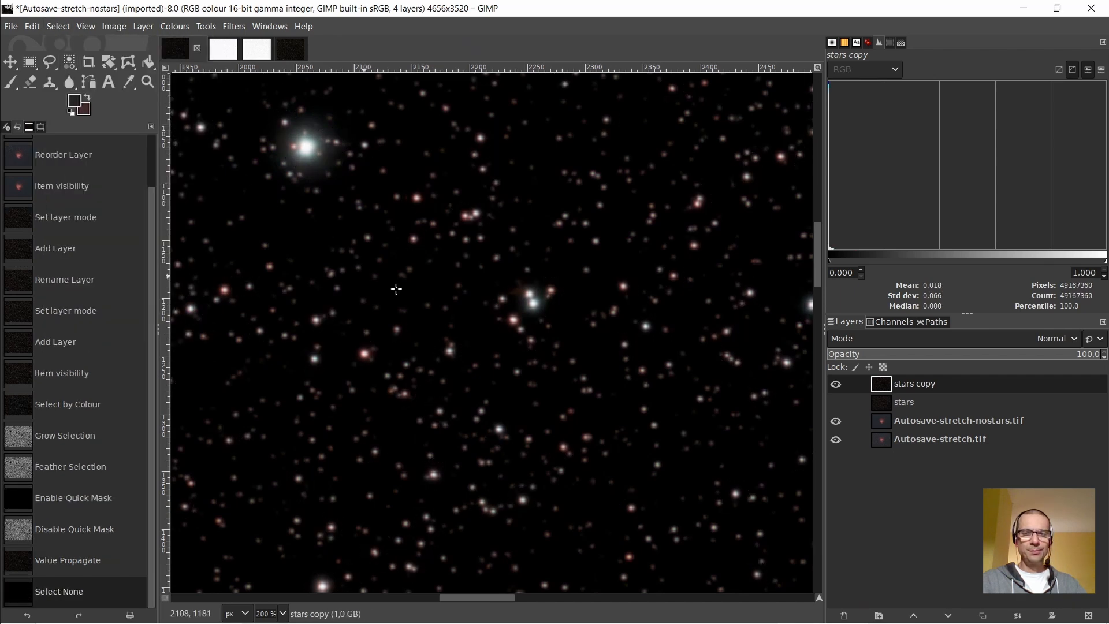
# Show the stars layer and compare it with stars copy around the close double star by toggling the stars copy visibility
pyautogui.click(836, 402)
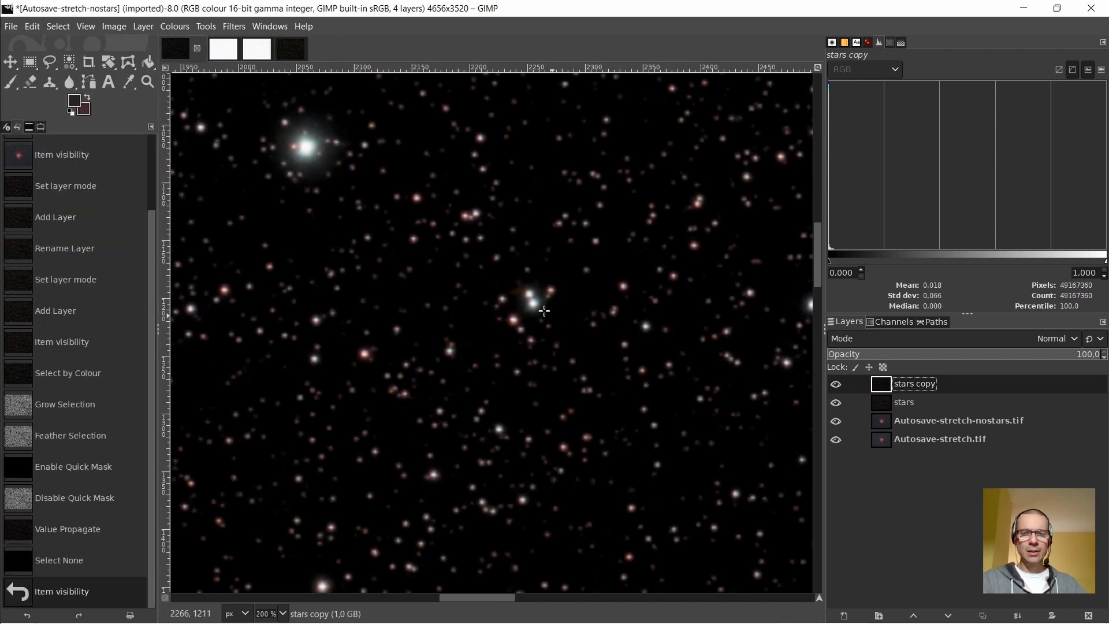
pyautogui.scroll(2, 542, 309)
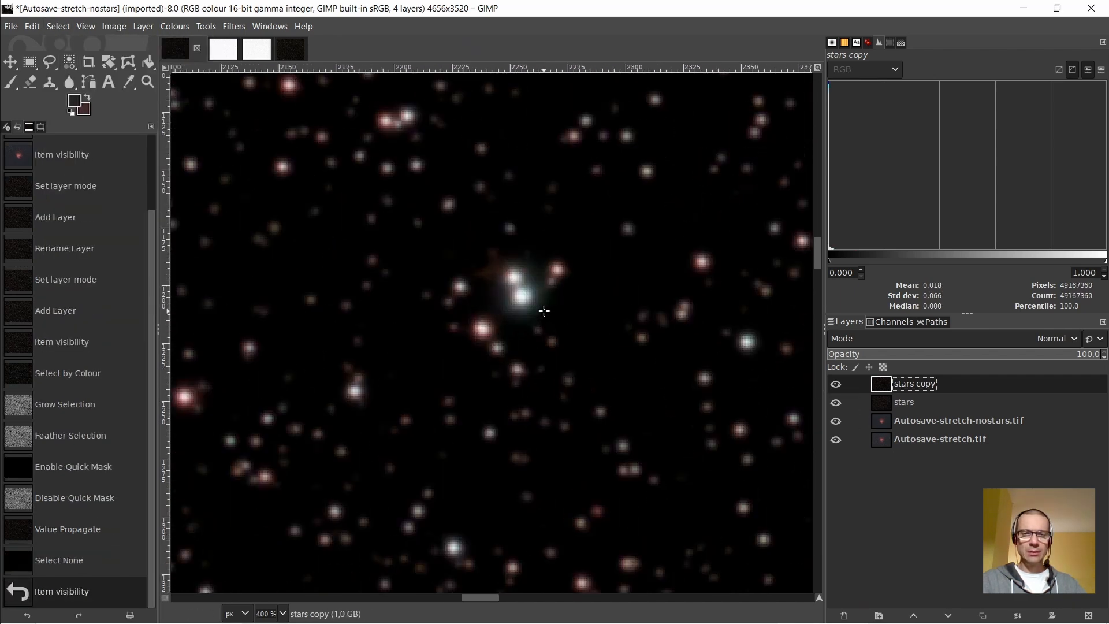
pyautogui.click(836, 384)
pyautogui.click(840, 386)
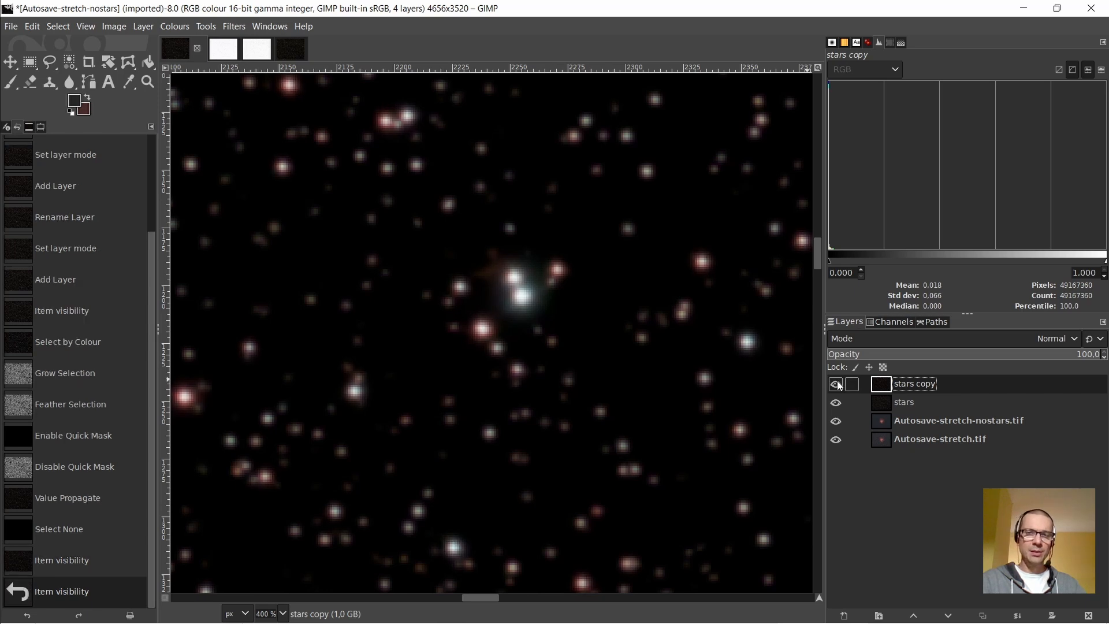
pyautogui.click(839, 386)
pyautogui.click(840, 386)
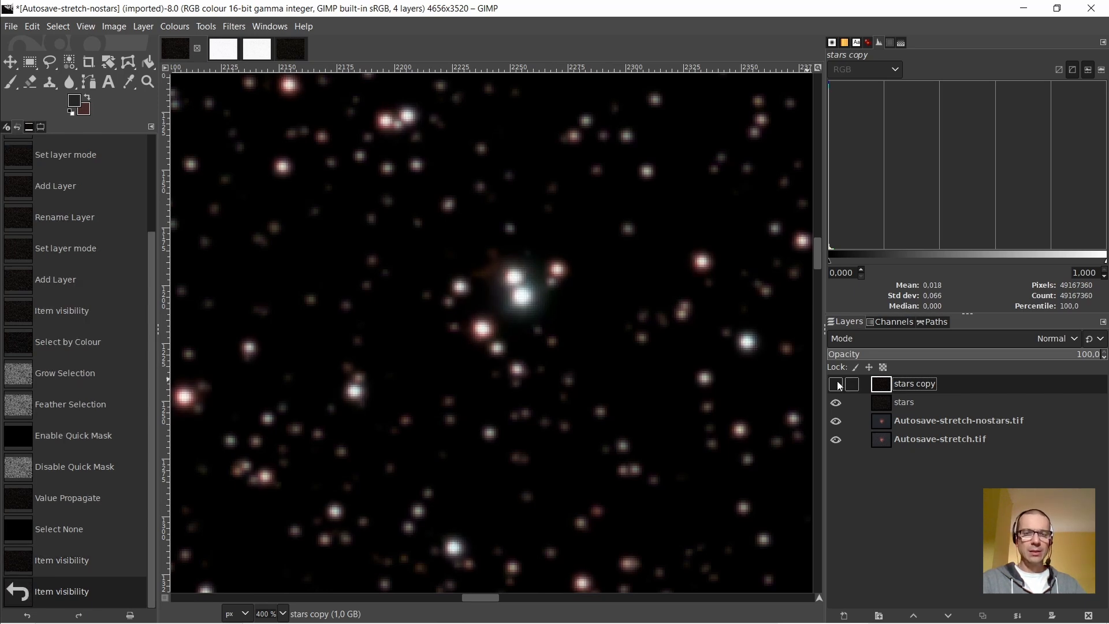
pyautogui.click(840, 386)
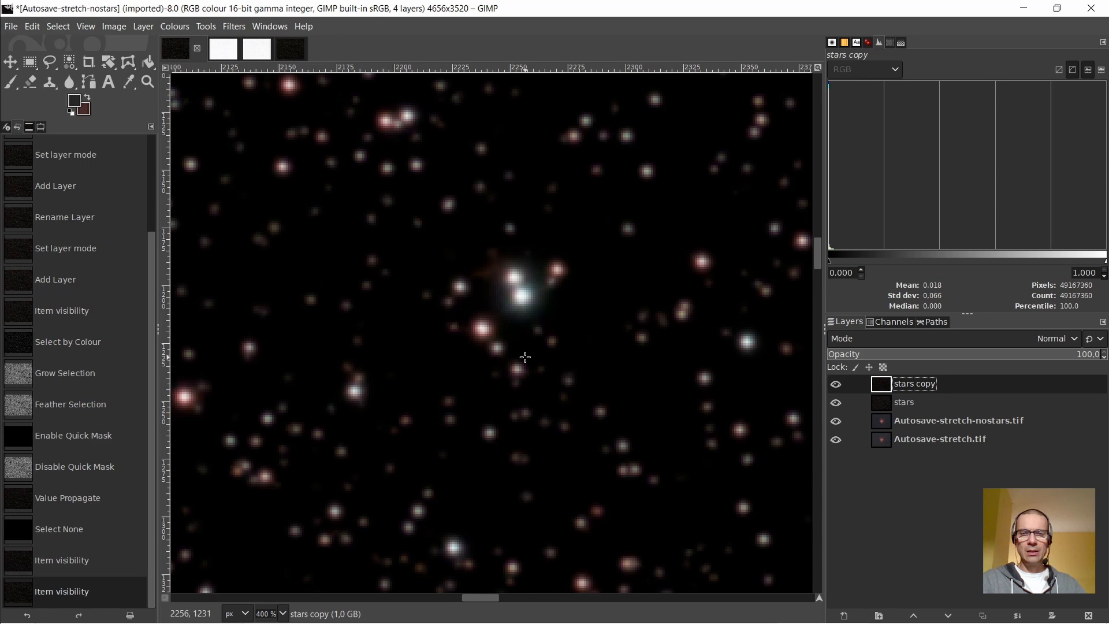
# Compare the reduced and original versions of the large bright star, and examine the reduced stars across the wider field
pyautogui.scroll(-4, 520, 359)
pyautogui.scroll(4, 337, 191)
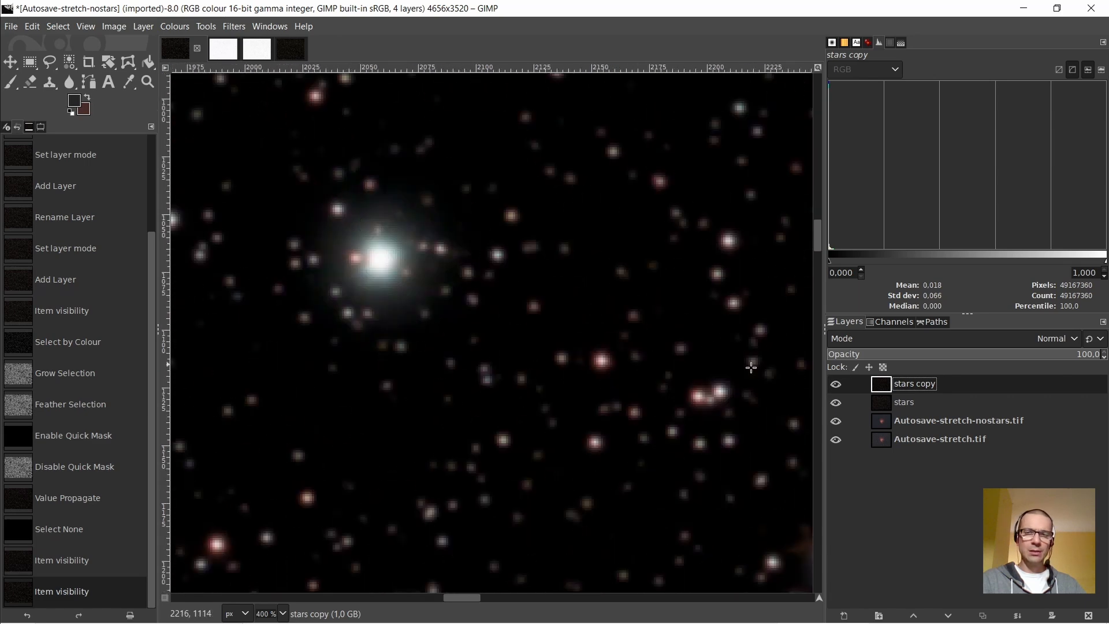
pyautogui.click(834, 386)
pyautogui.click(834, 385)
pyautogui.scroll(-5, 694, 362)
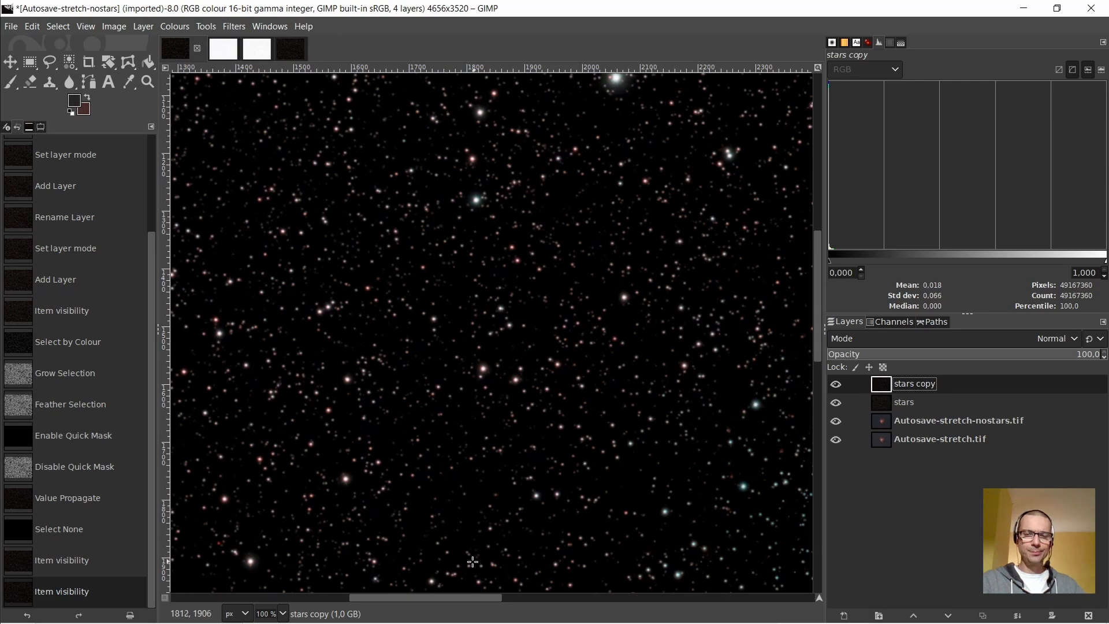
pyautogui.scroll(5, 645, 266)
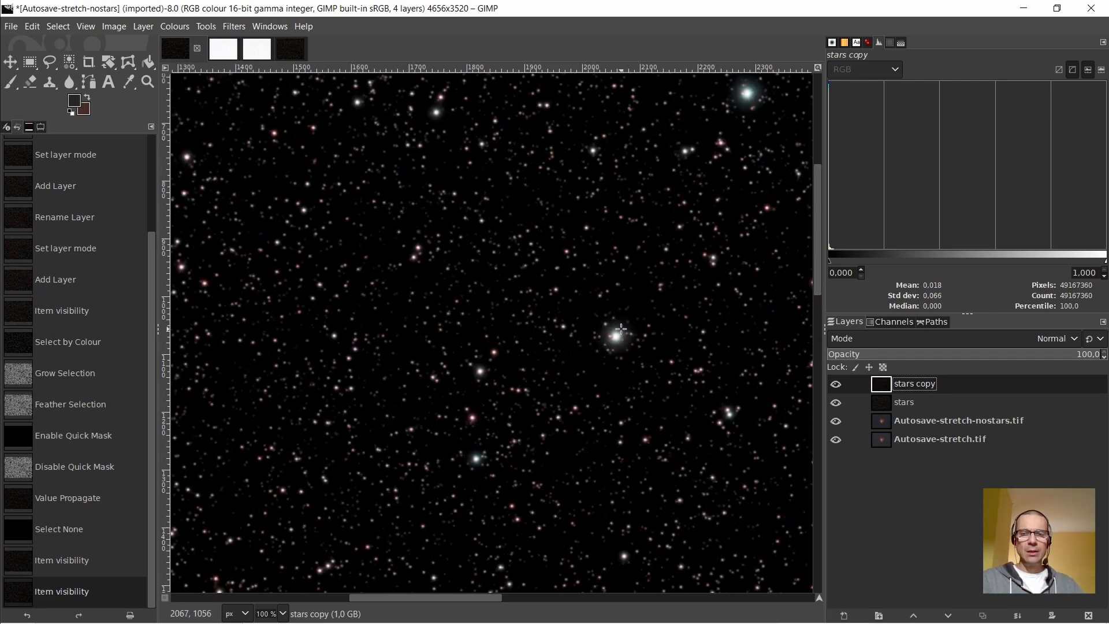
pyautogui.scroll(5, 623, 346)
pyautogui.scroll(-5, 624, 359)
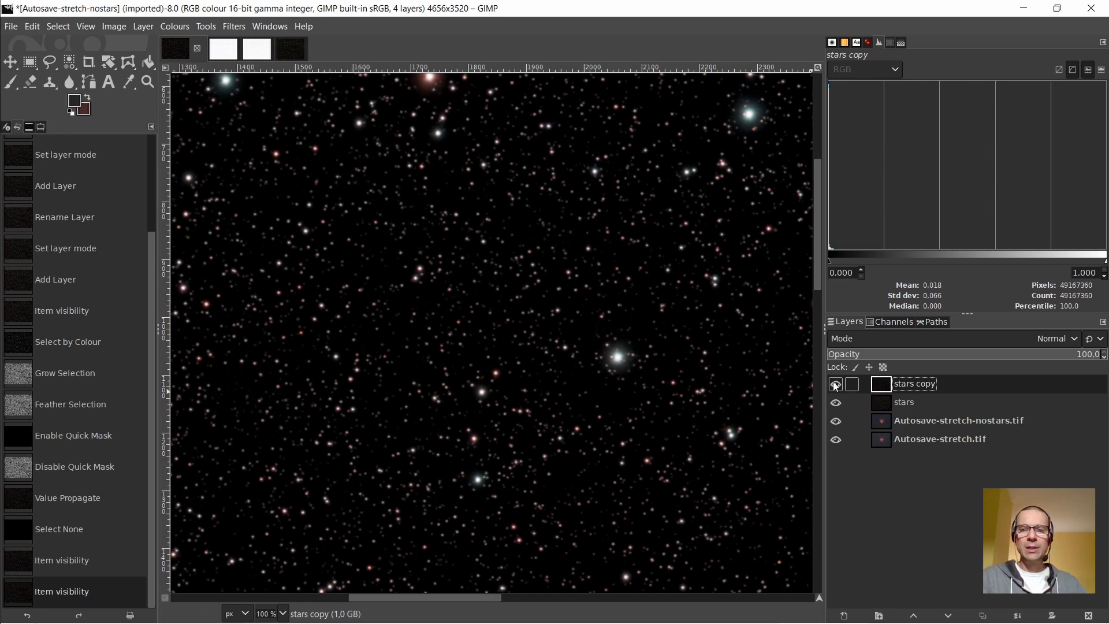
# Duplicate the stars copy layer and hide the duplicate
pyautogui.rightClick(878, 387)
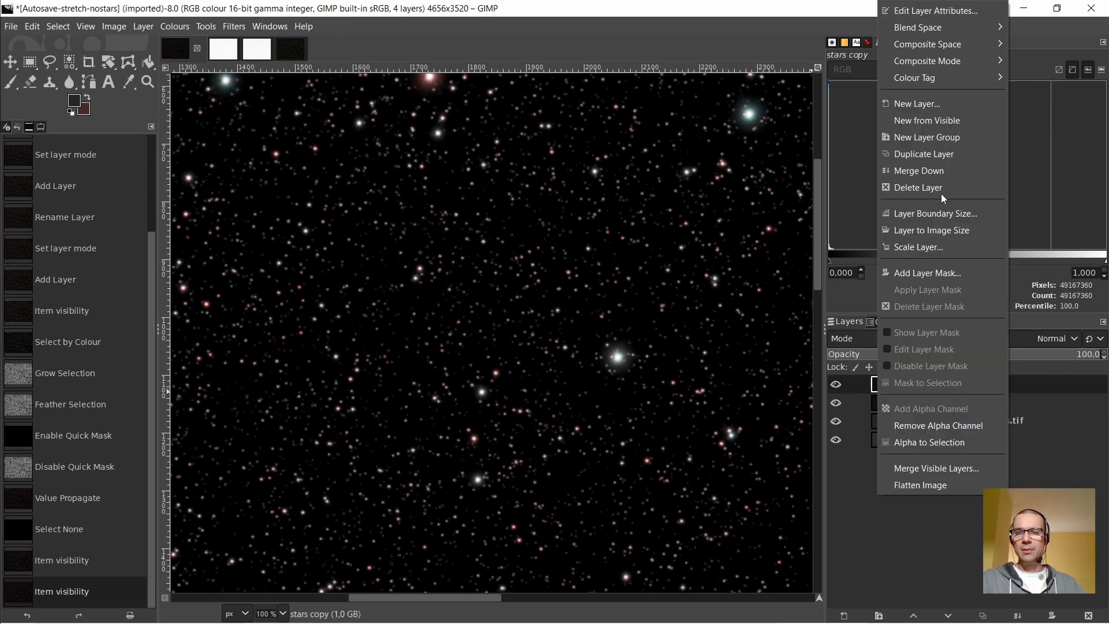
pyautogui.click(912, 153)
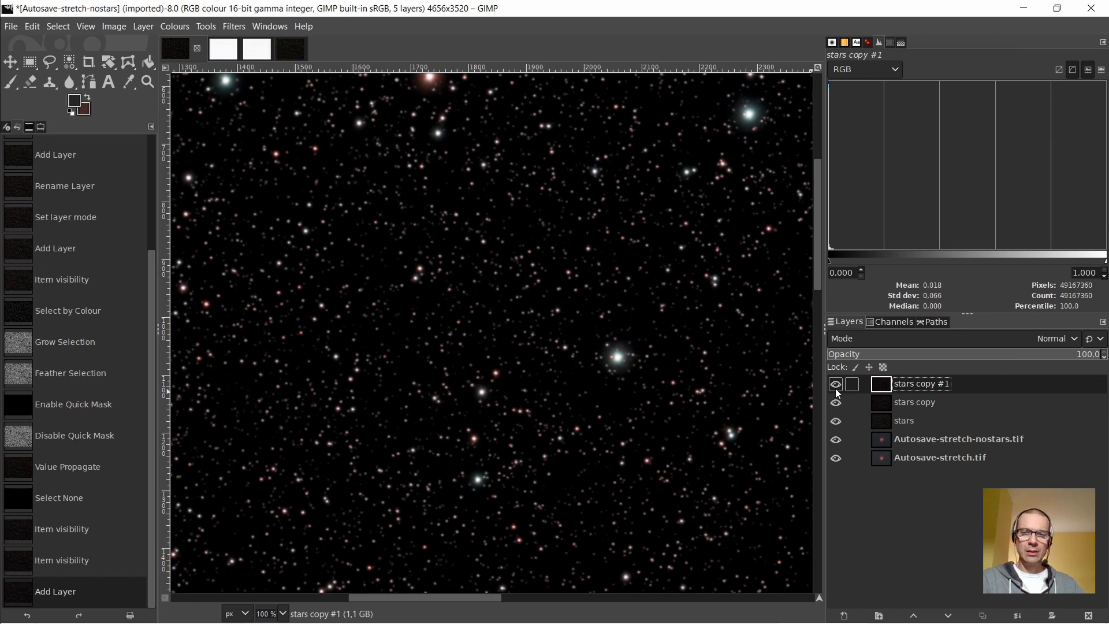
pyautogui.press('2')
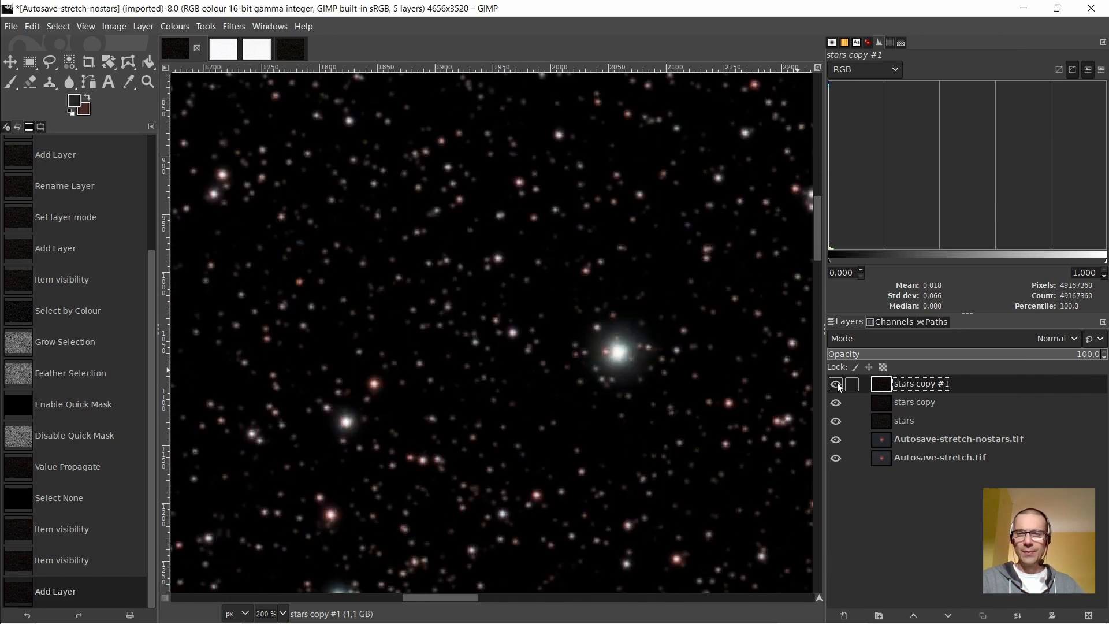
pyautogui.click(837, 387)
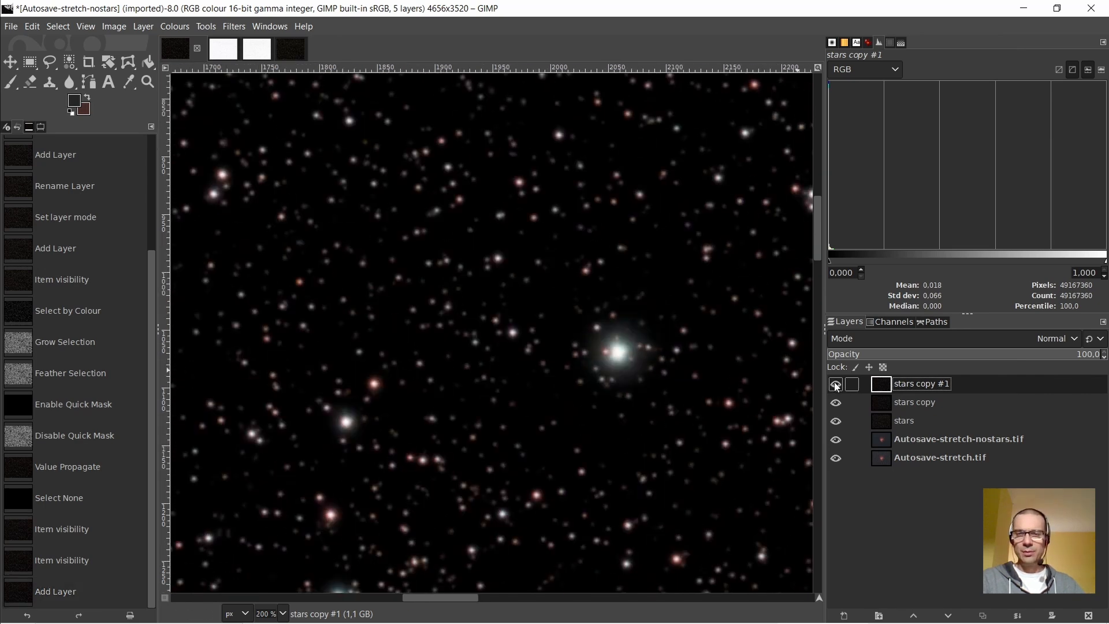
# Apply a Gaussian Blur of 1.50 in both X and Y to the stars copy layer
pyautogui.click(882, 402)
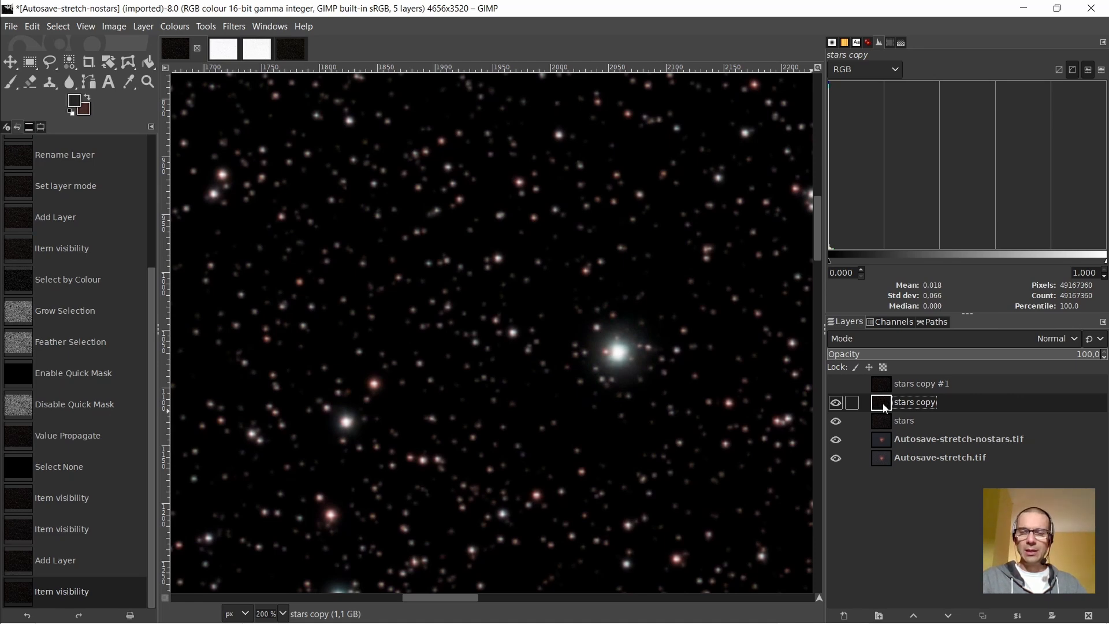
pyautogui.click(231, 27)
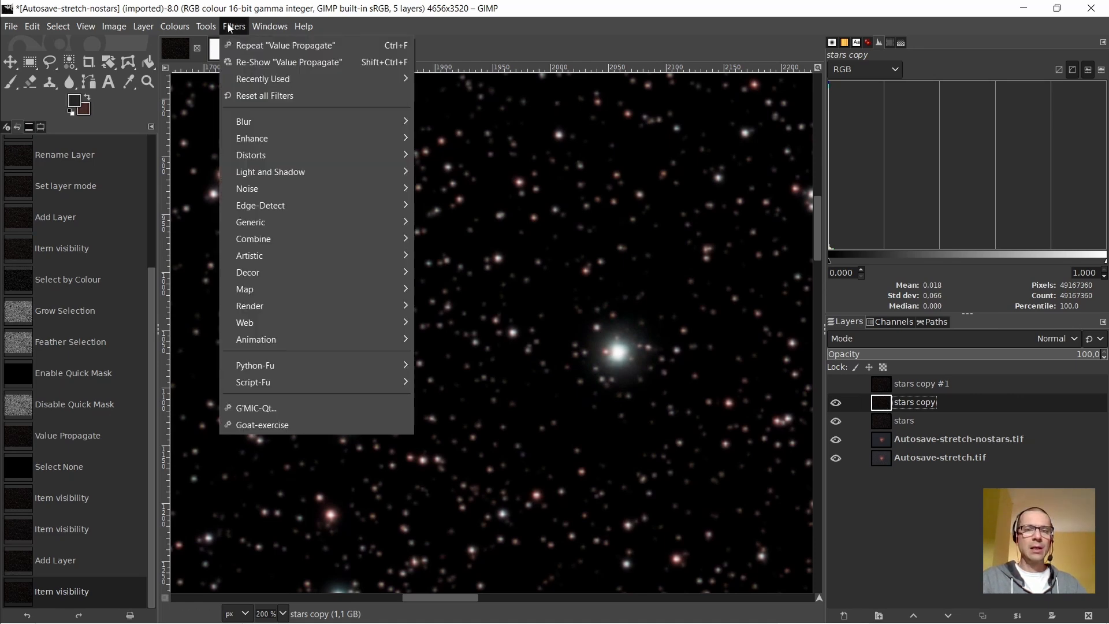
pyautogui.click(434, 123)
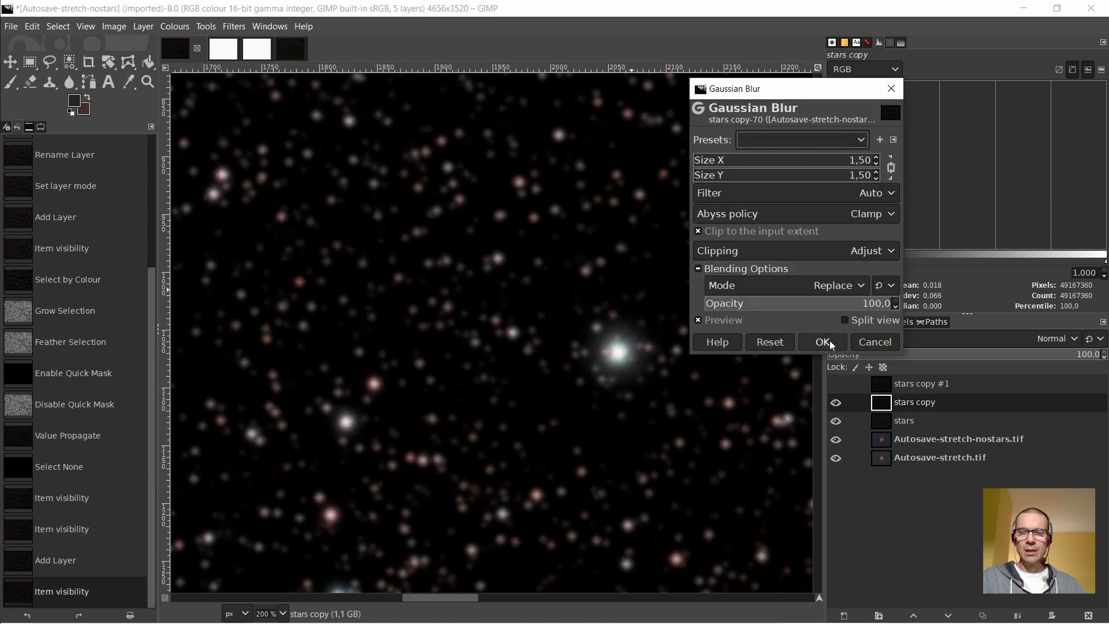
pyautogui.click(823, 342)
# Examine the colour and softness of the blurred stars on the stars copy layer at several magnifications
pyautogui.scroll(3, 568, 216)
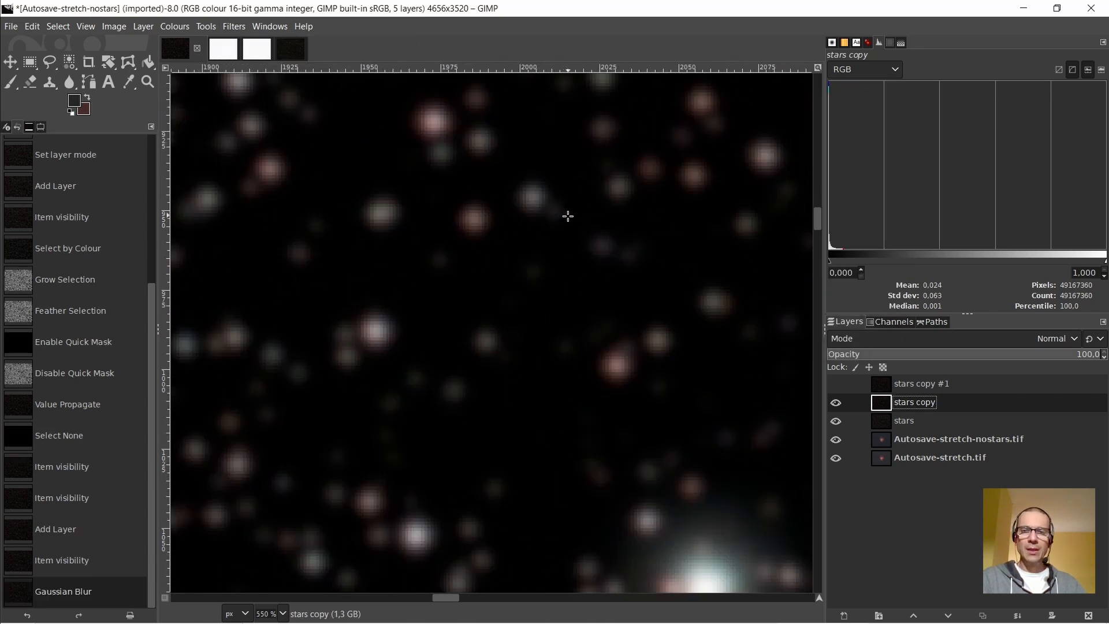
pyautogui.scroll(-2, 568, 216)
pyautogui.scroll(-1, 568, 216)
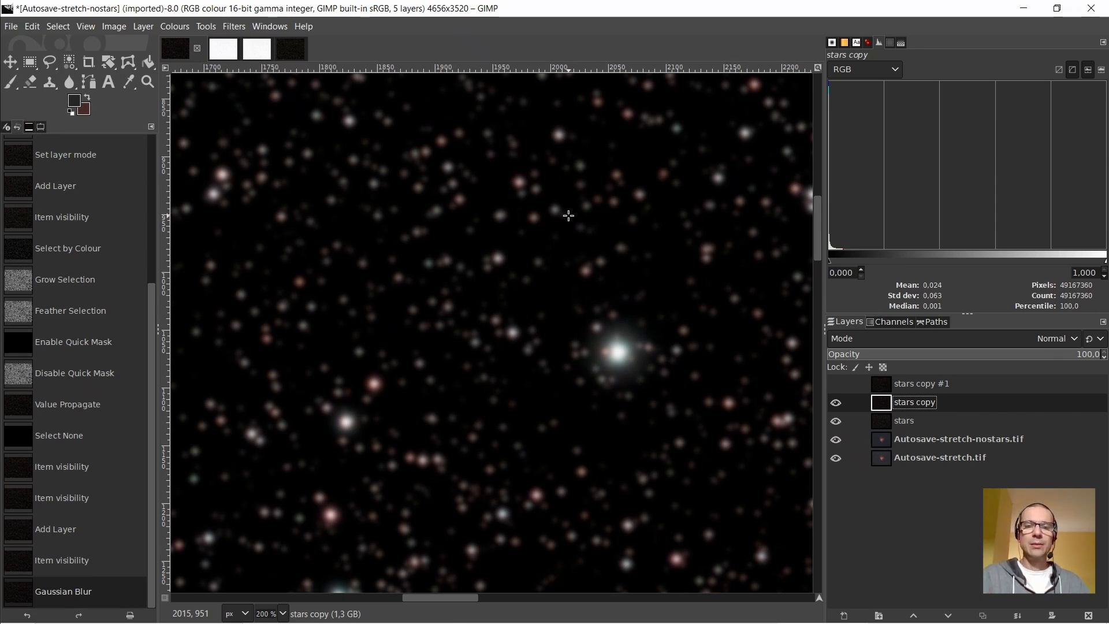
pyautogui.scroll(1, 496, 288)
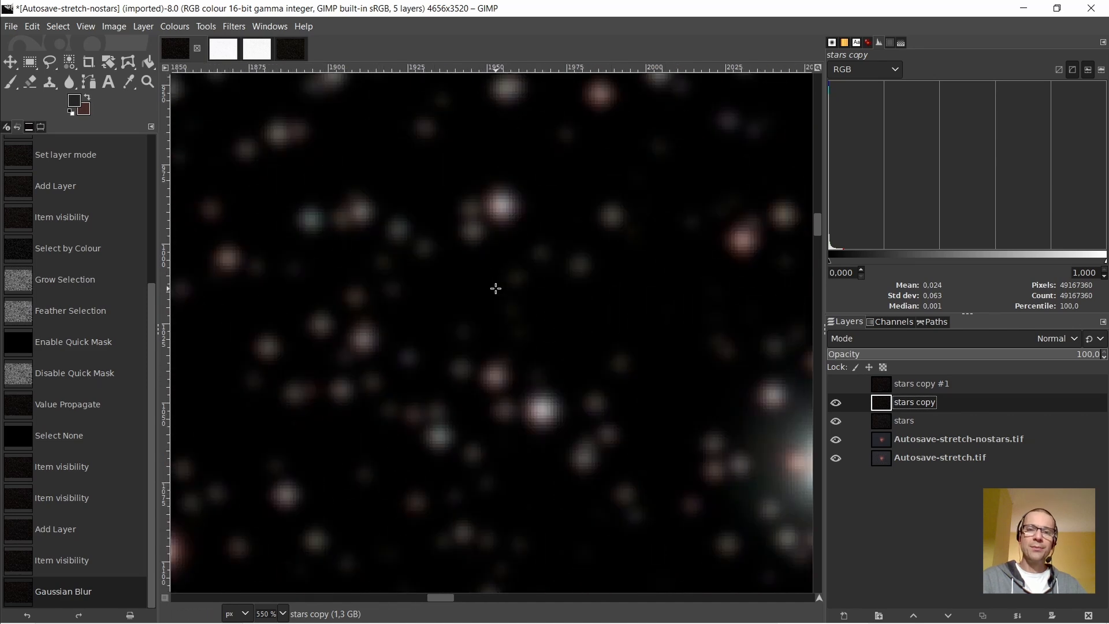
pyautogui.scroll(-1, 495, 288)
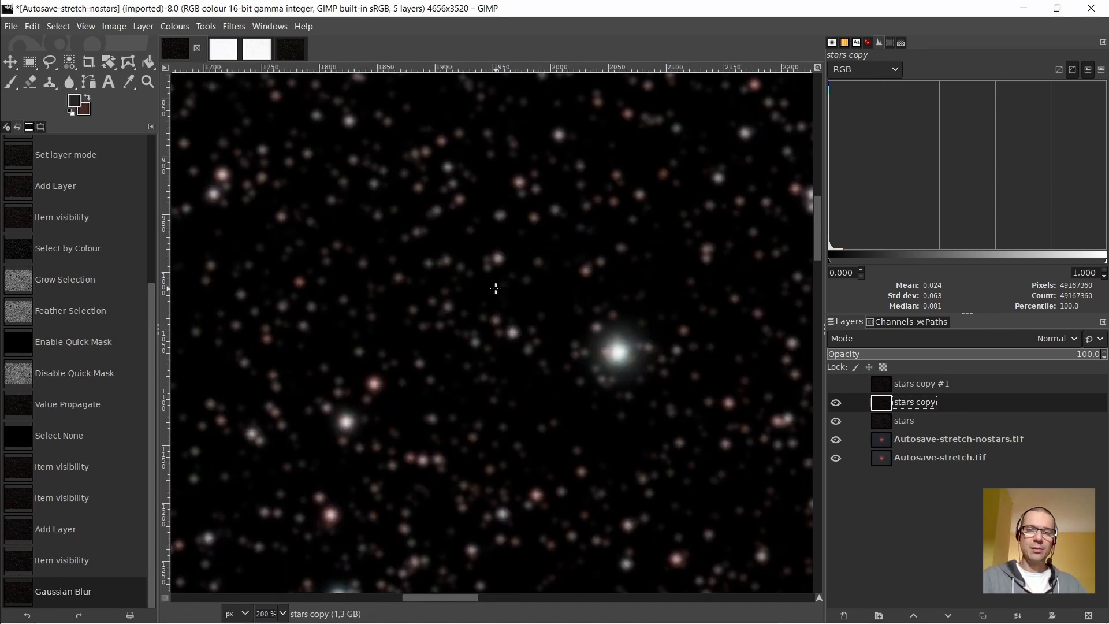
pyautogui.scroll(1, 495, 288)
pyautogui.scroll(-1, 495, 288)
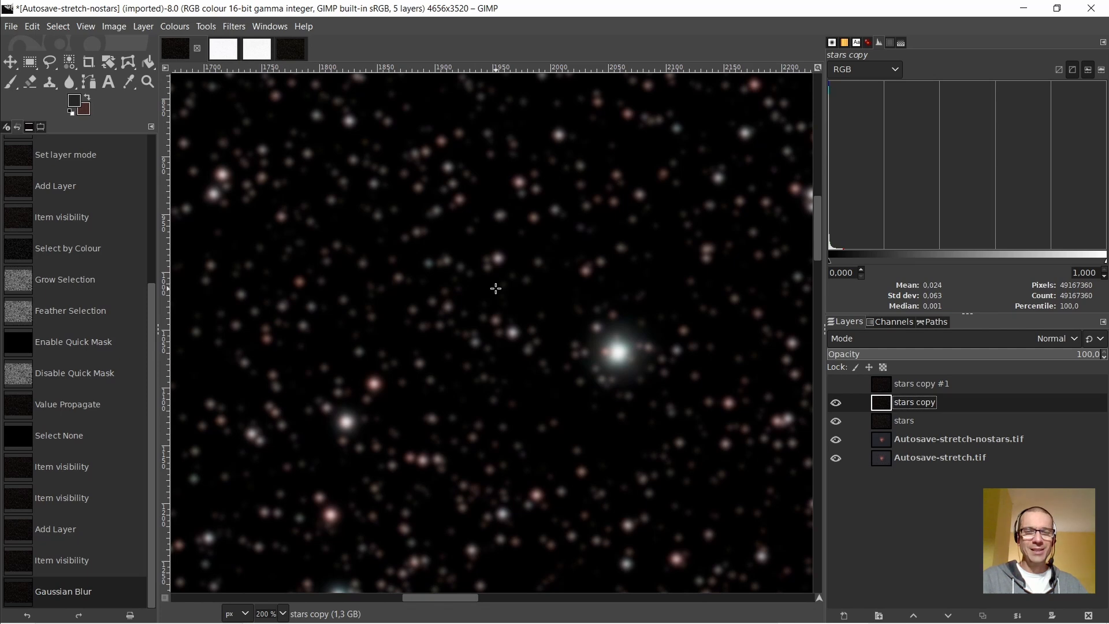
pyautogui.scroll(3, 490, 333)
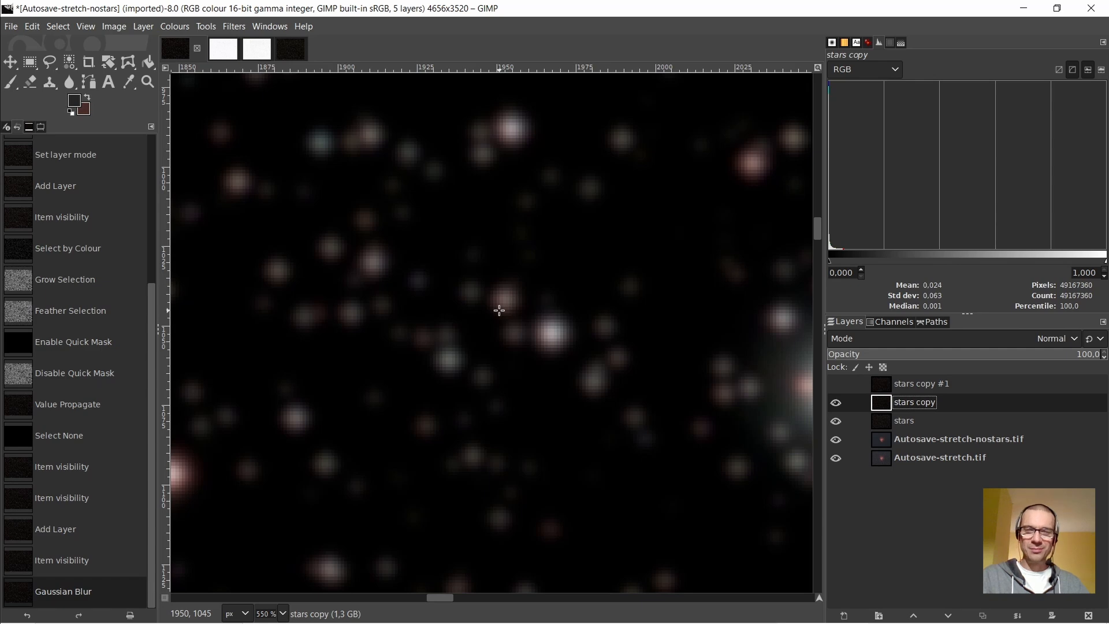
pyautogui.scroll(-2, 514, 318)
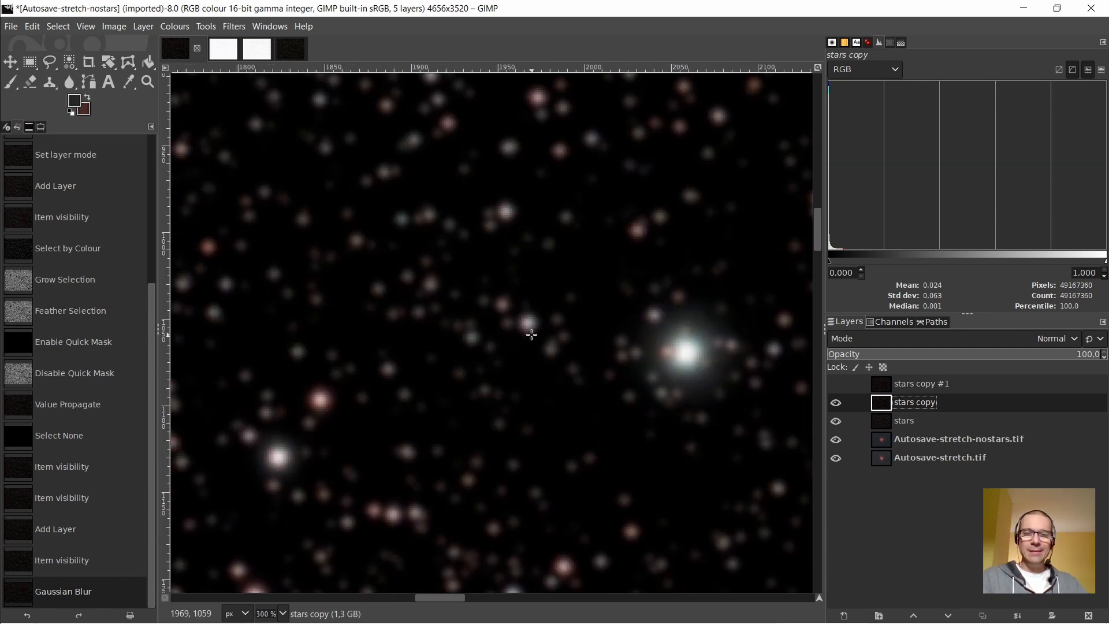
pyautogui.scroll(2, 528, 319)
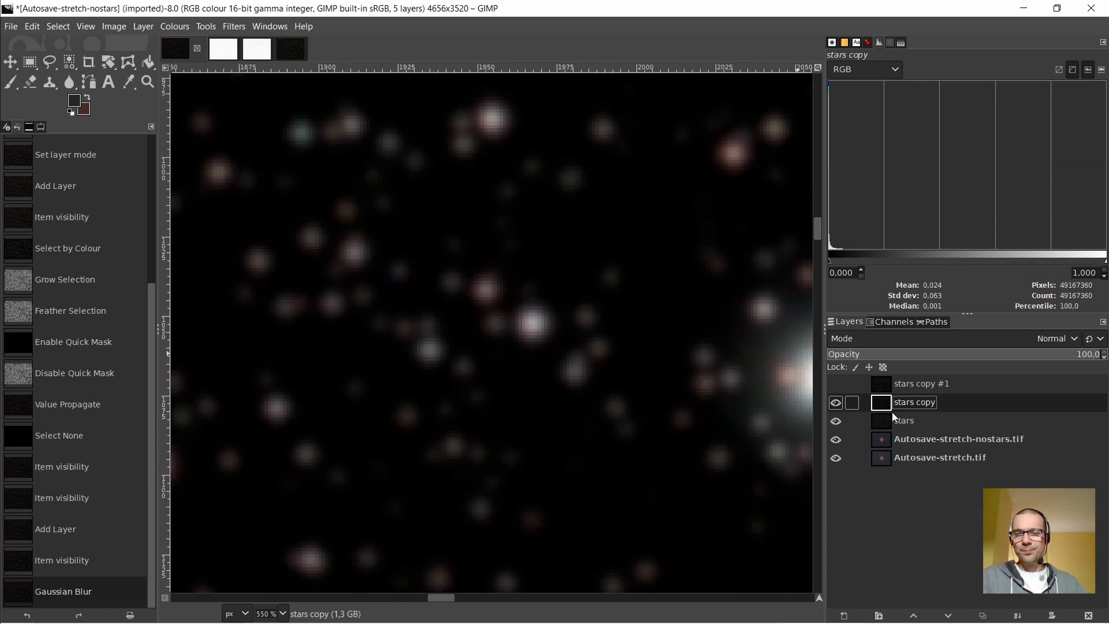
# Start a Hue-Saturation adjustment on the stars copy layer and set the Master hue to 36.7
pyautogui.rightClick(503, 196)
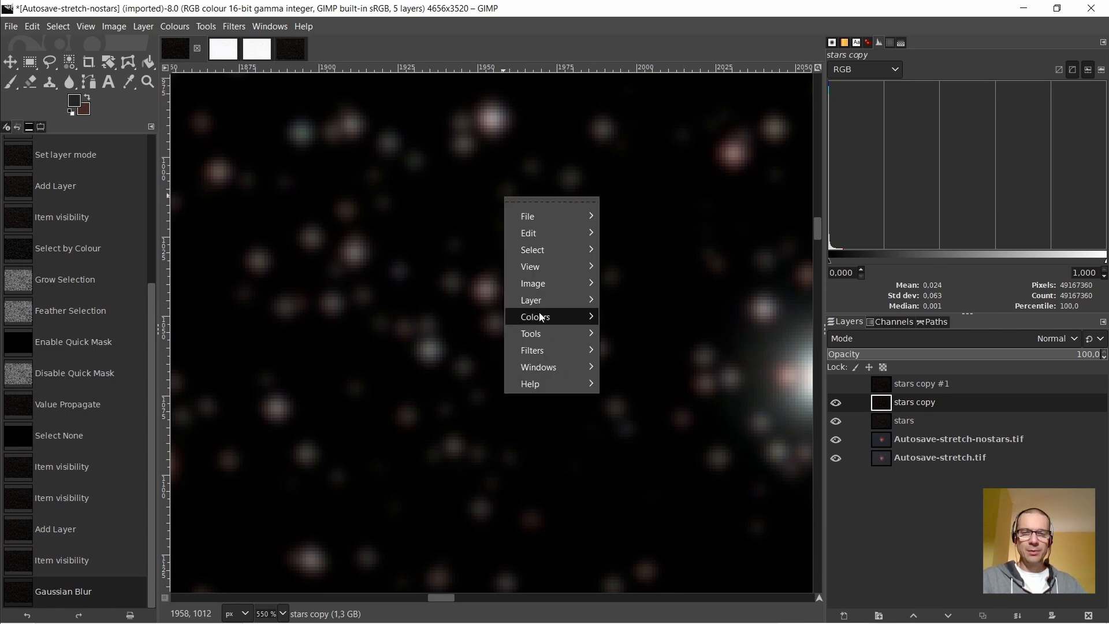
pyautogui.moveTo(541, 317)
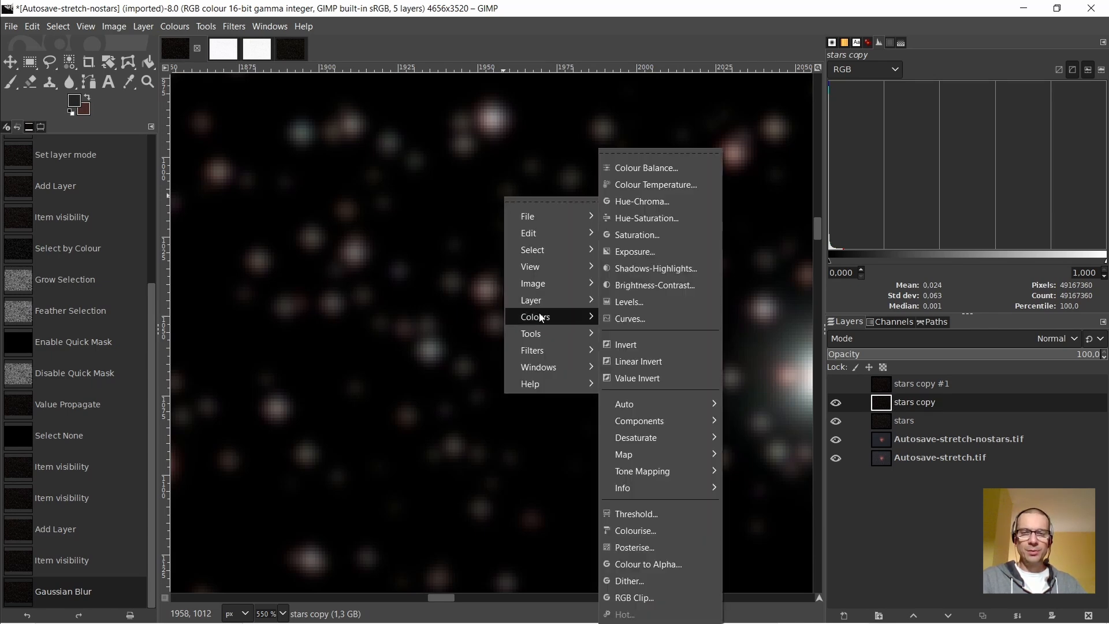
pyautogui.click(660, 218)
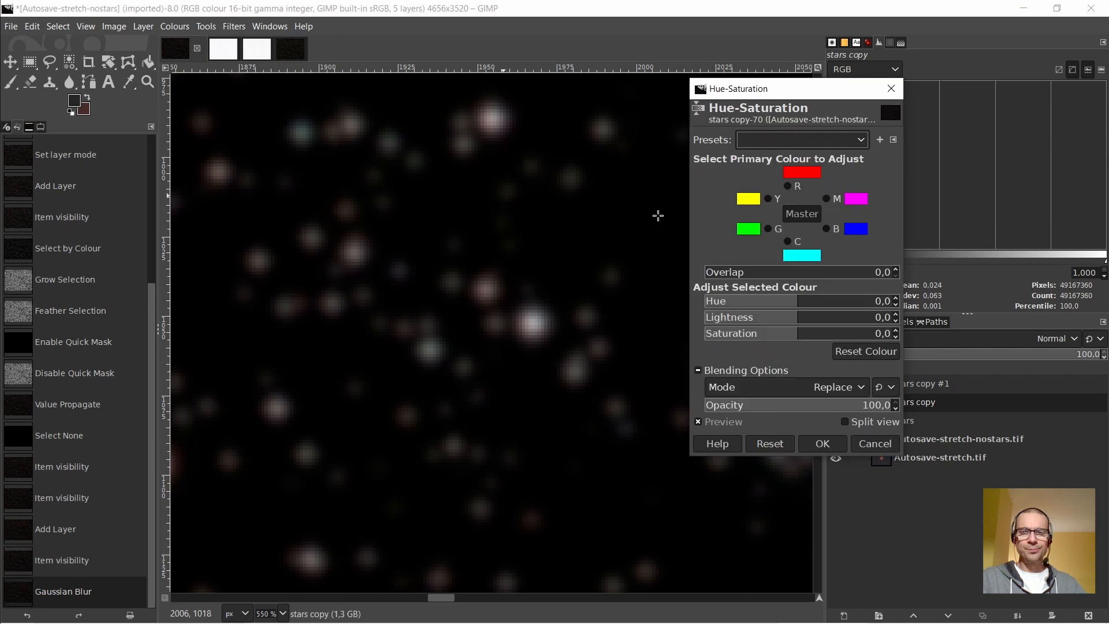
pyautogui.click(806, 215)
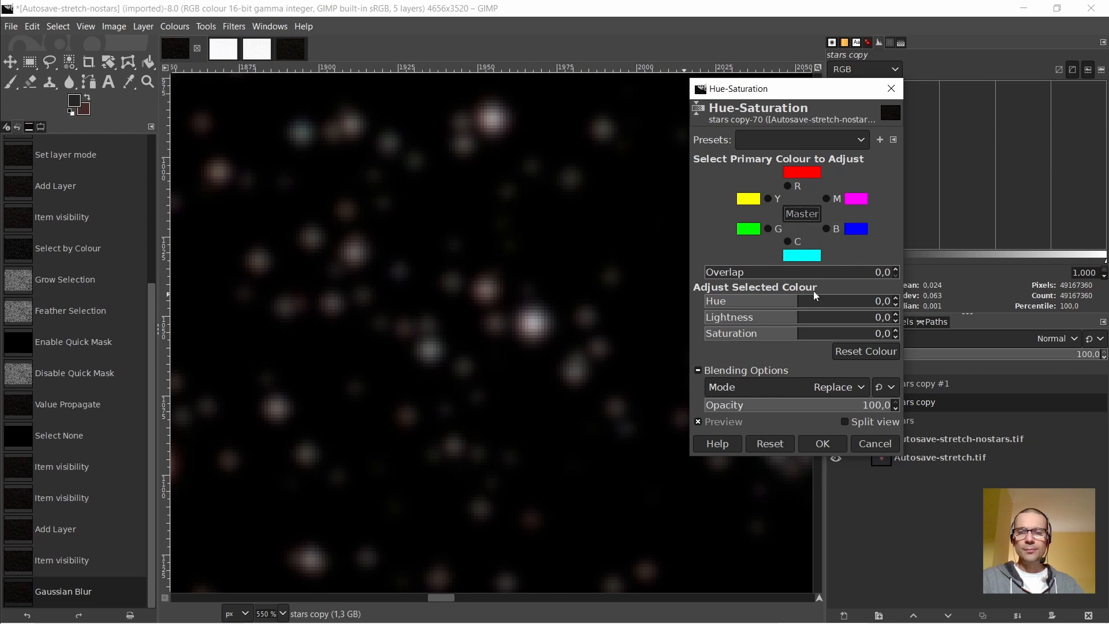
pyautogui.moveTo(797, 305)
pyautogui.mouseDown()
pyautogui.moveTo(817, 304)
pyautogui.moveTo(768, 304)
pyautogui.moveTo(812, 307)
pyautogui.moveTo(797, 307)
pyautogui.mouseUp()
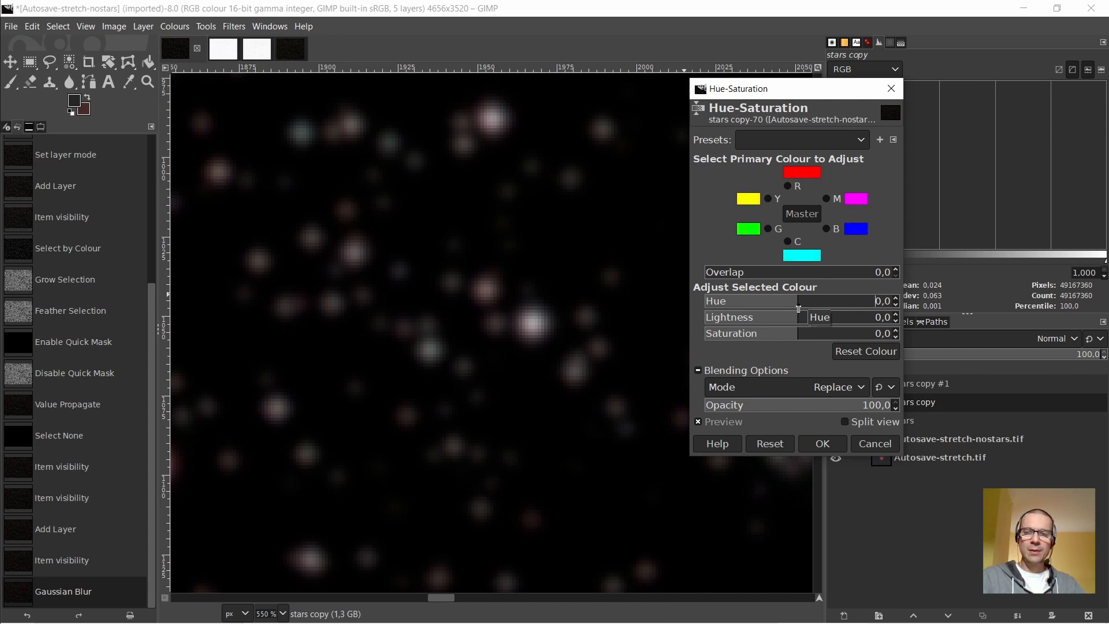
pyautogui.moveTo(800, 308); pyautogui.dragTo(802, 307)
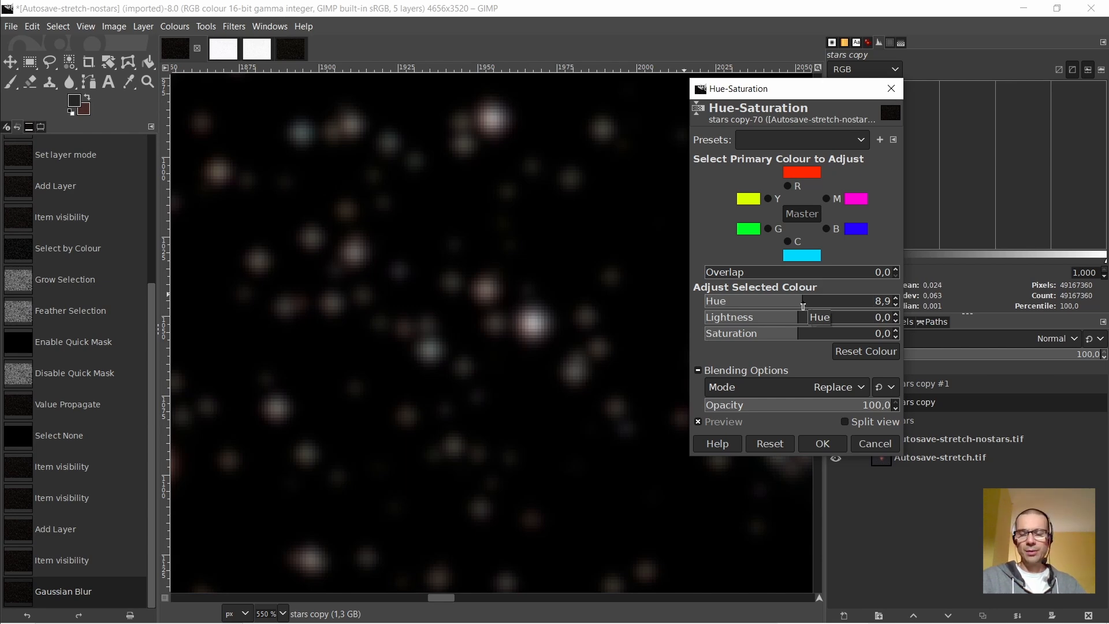
pyautogui.moveTo(803, 306); pyautogui.dragTo(813, 307)
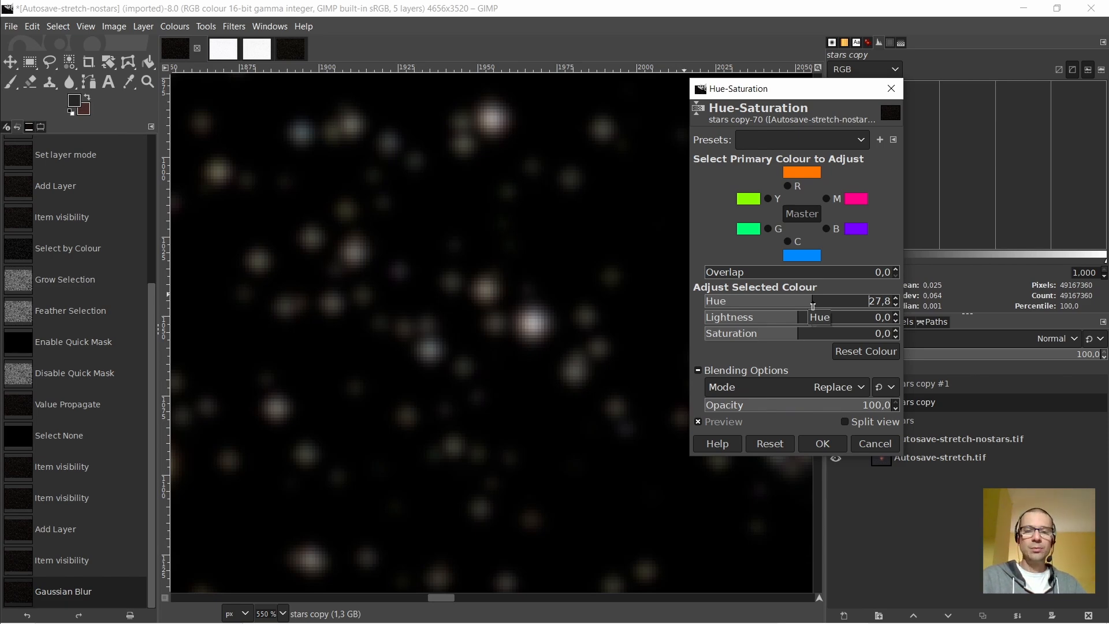
pyautogui.moveTo(813, 306); pyautogui.dragTo(817, 306)
# Check the shifted star colours around the bright stars and fine-tune the Master hue to 35.6
pyautogui.scroll(-4, 512, 334)
pyautogui.scroll(4, 596, 374)
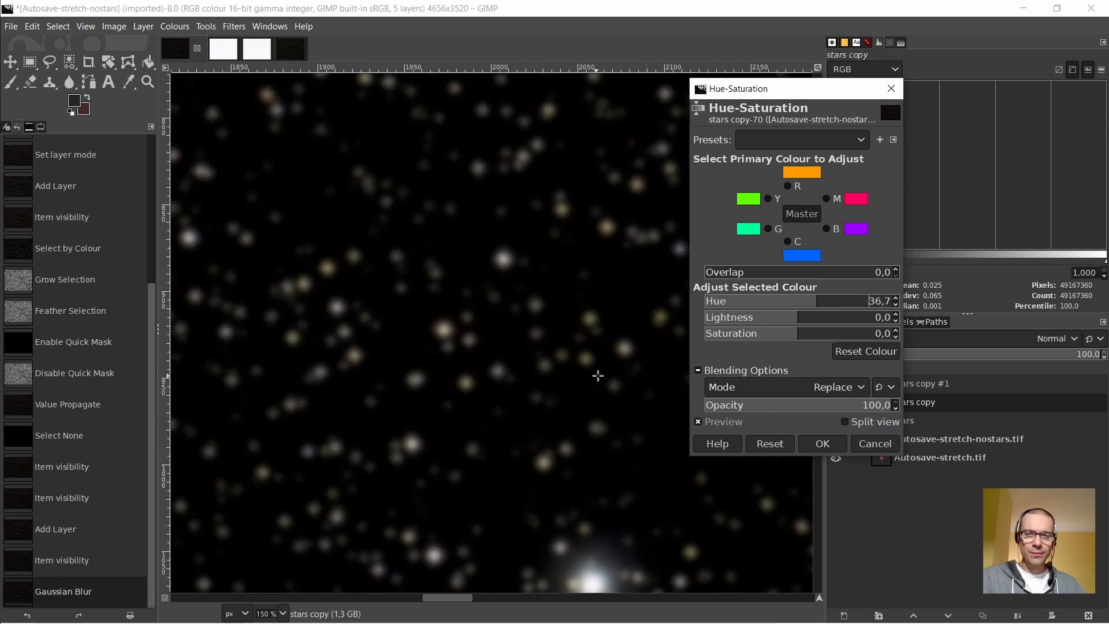
pyautogui.scroll(-5, 596, 296)
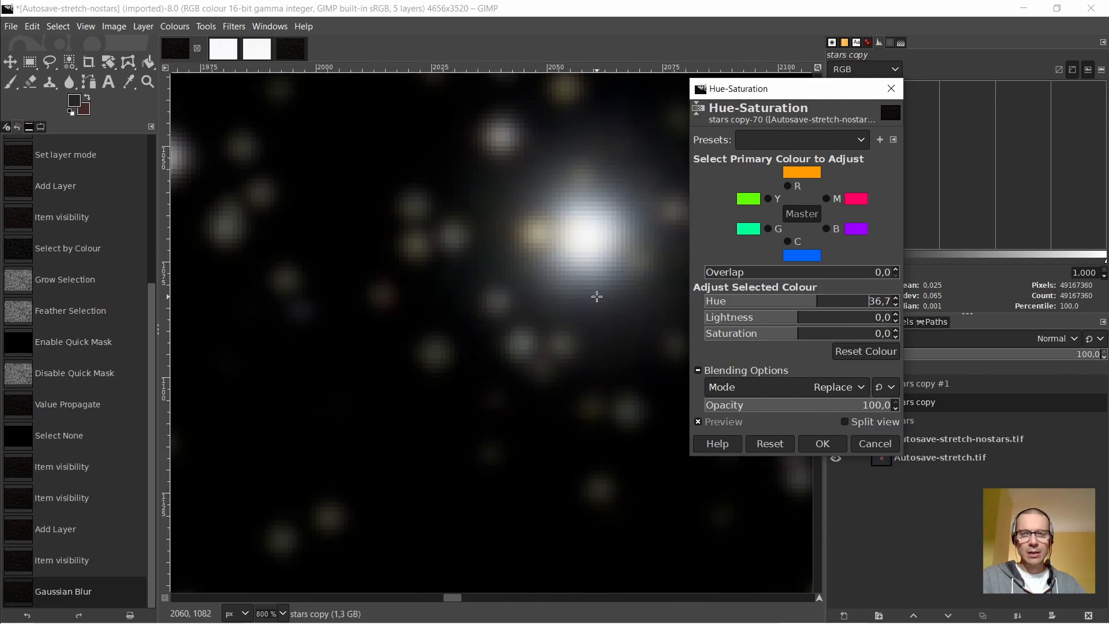
pyautogui.scroll(5, 445, 413)
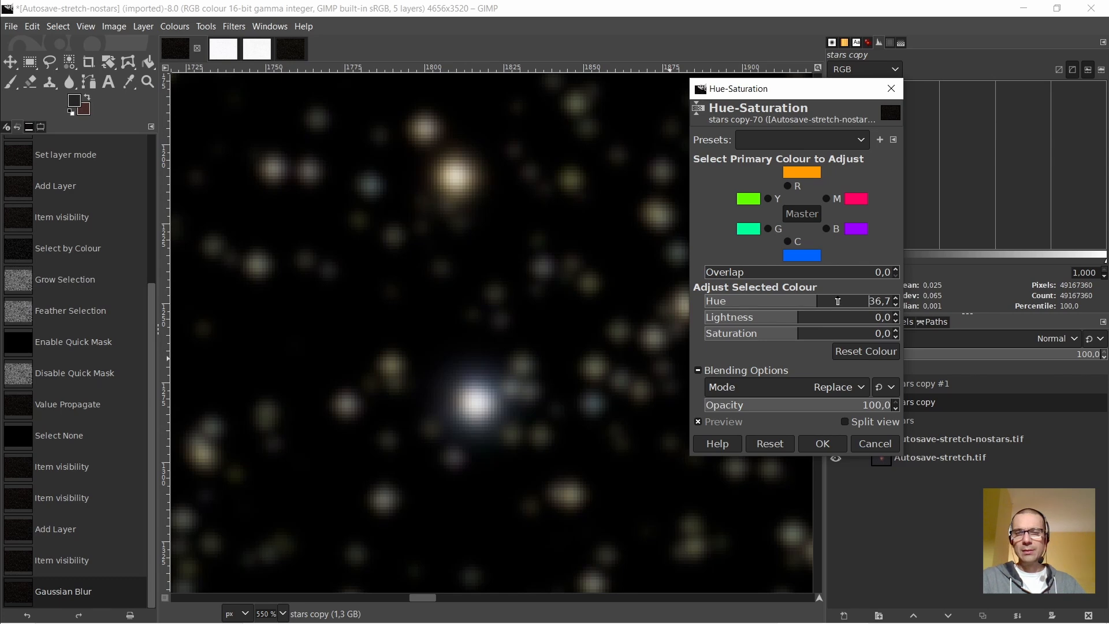
pyautogui.moveTo(816, 299)
pyautogui.mouseDown()
pyautogui.moveTo(797, 301)
pyautogui.moveTo(818, 304)
pyautogui.mouseUp()
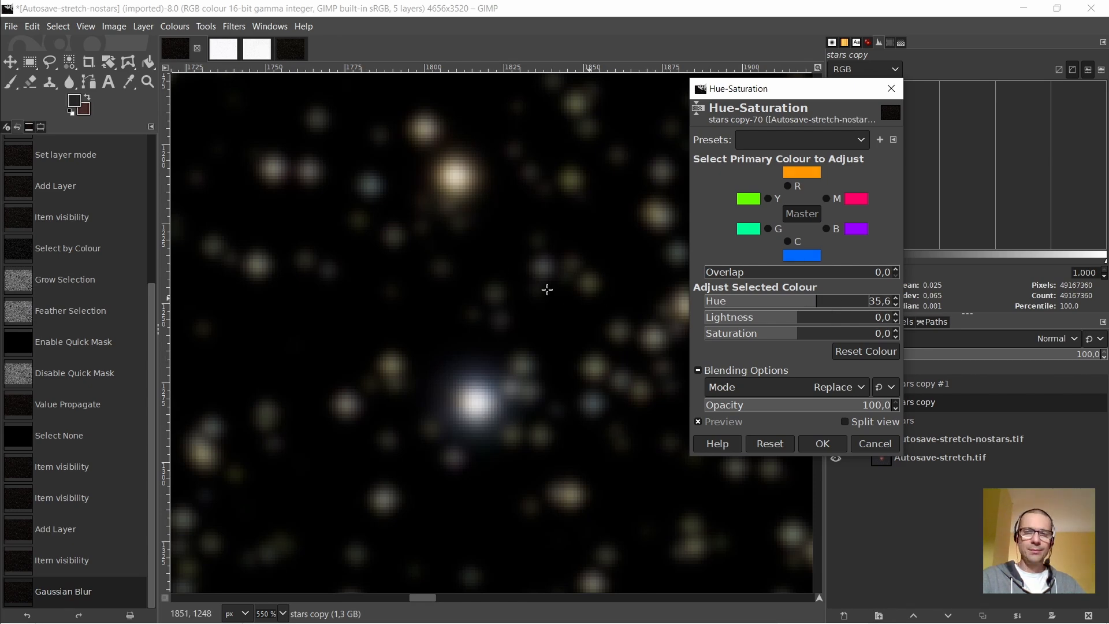
# Apply the Hue-Saturation adjustment to the stars copy layer and inspect the recoloured stars up close
pyautogui.scroll(-2, 515, 271)
pyautogui.scroll(-4, 515, 271)
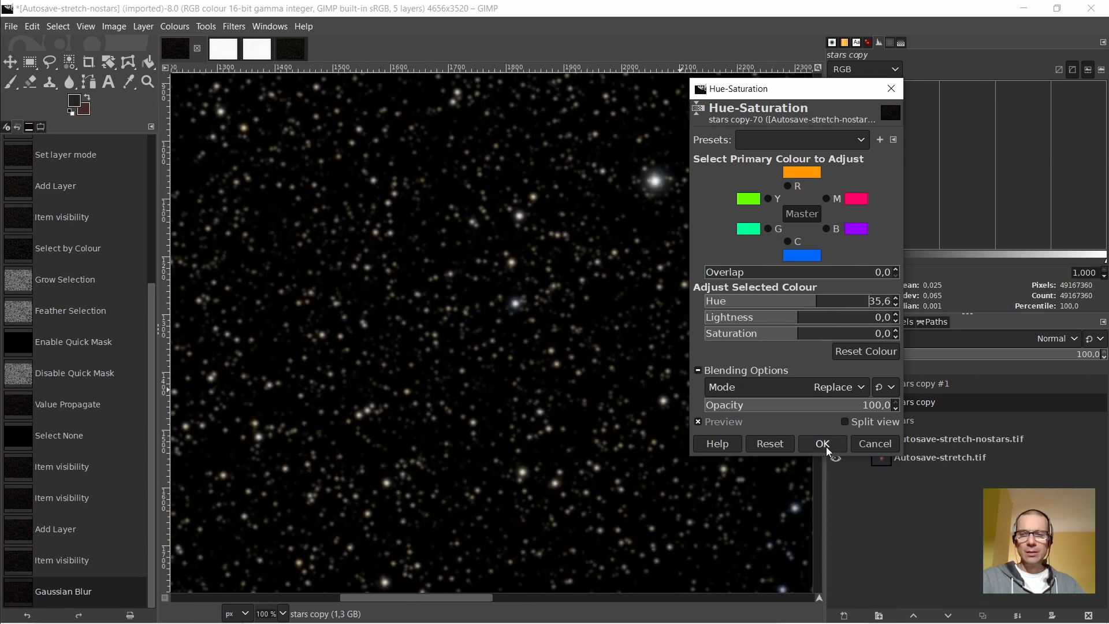
pyautogui.click(826, 447)
pyautogui.scroll(6, 548, 286)
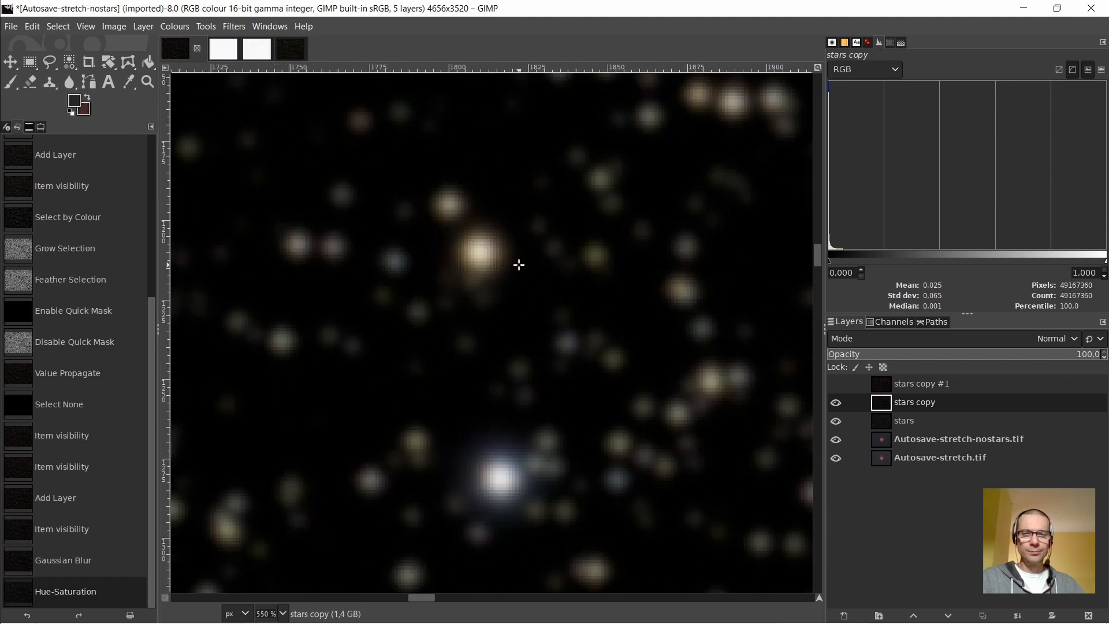
pyautogui.scroll(2, 636, 344)
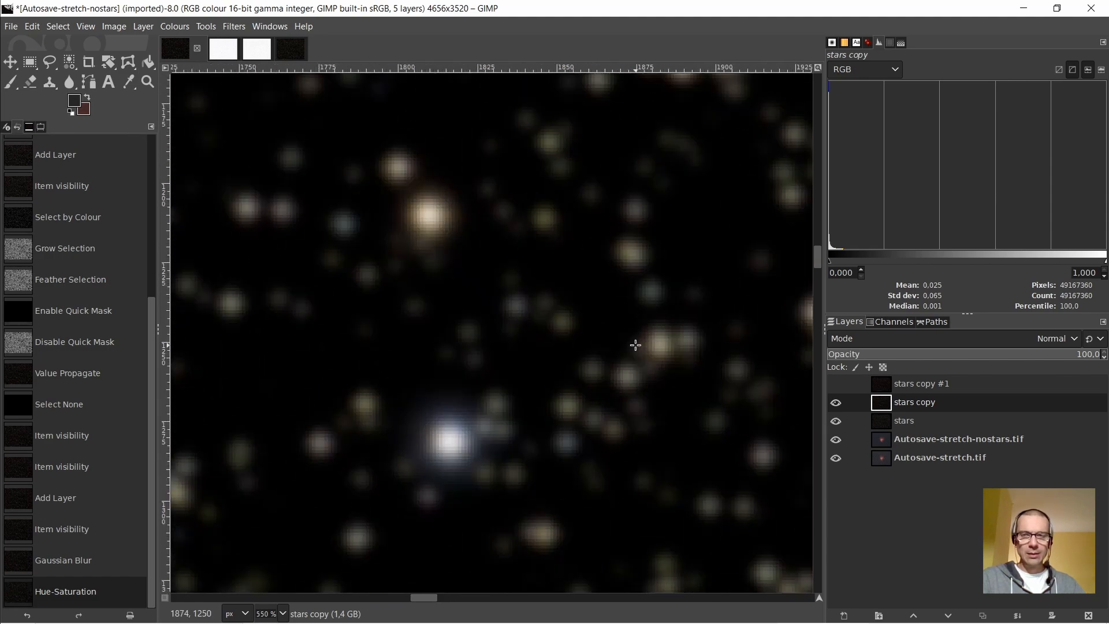
pyautogui.press('1')
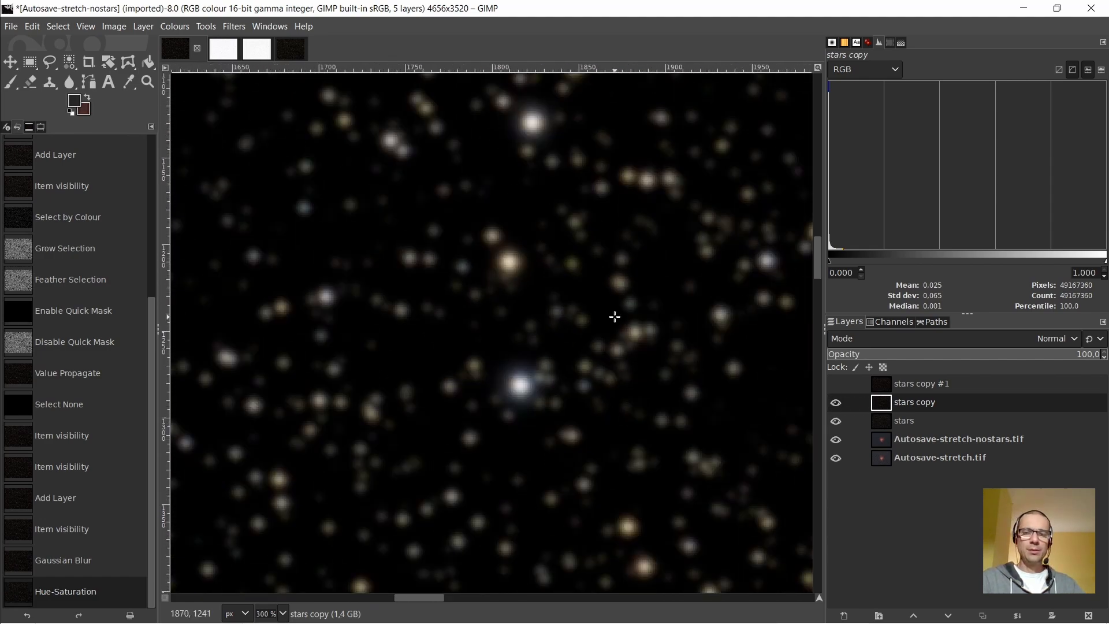
# Increase the saturation of the stars copy layer with a Scale of 1.587
pyautogui.rightClick(526, 191)
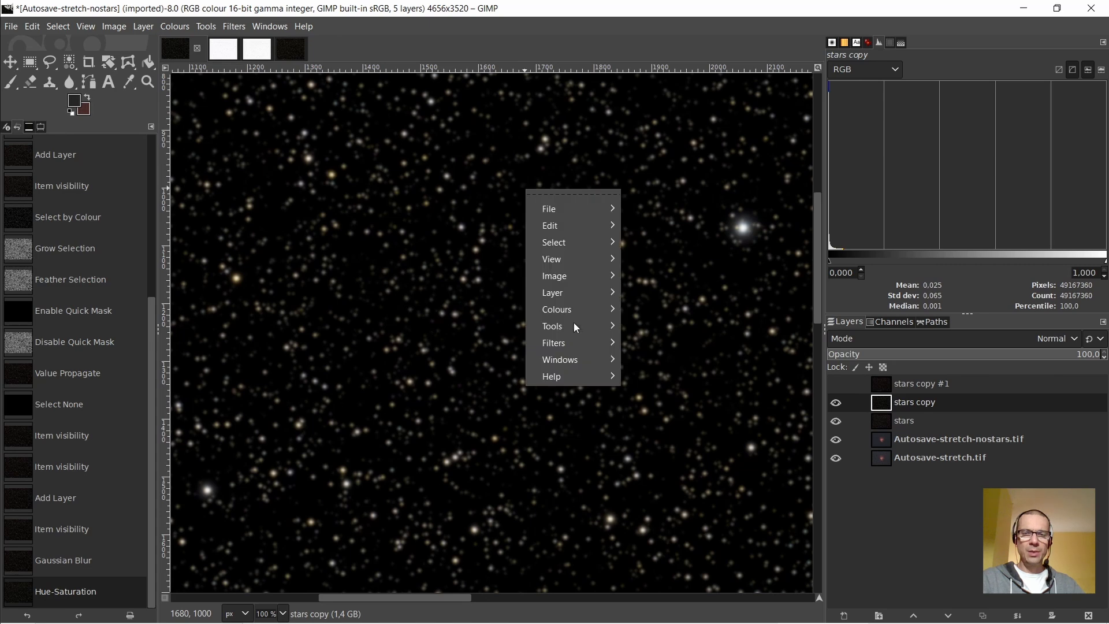
pyautogui.moveTo(567, 310)
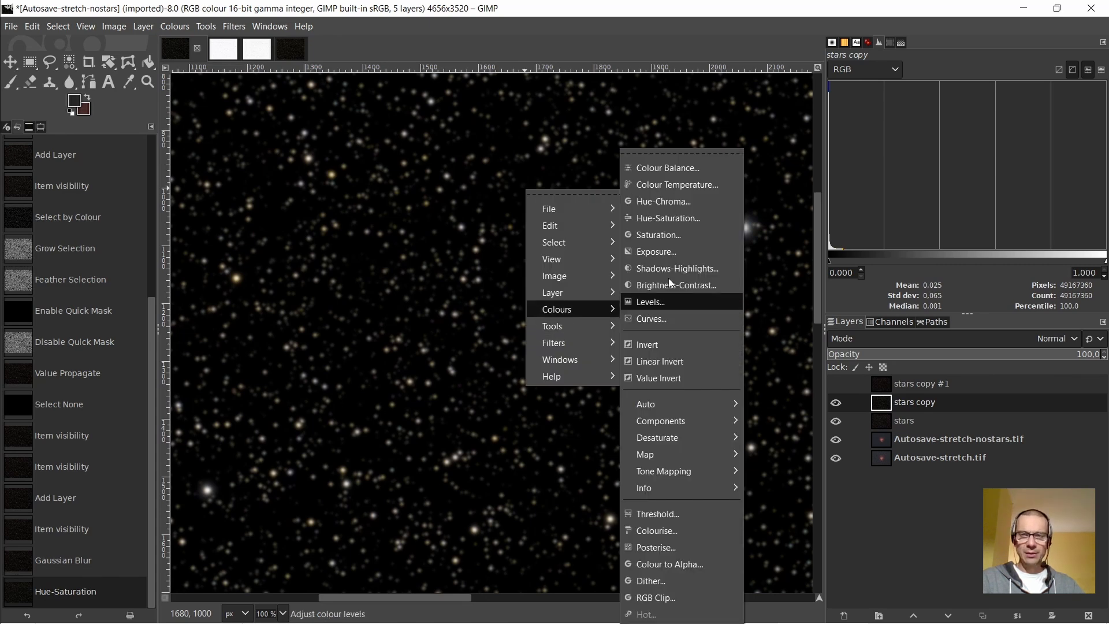
pyautogui.click(662, 231)
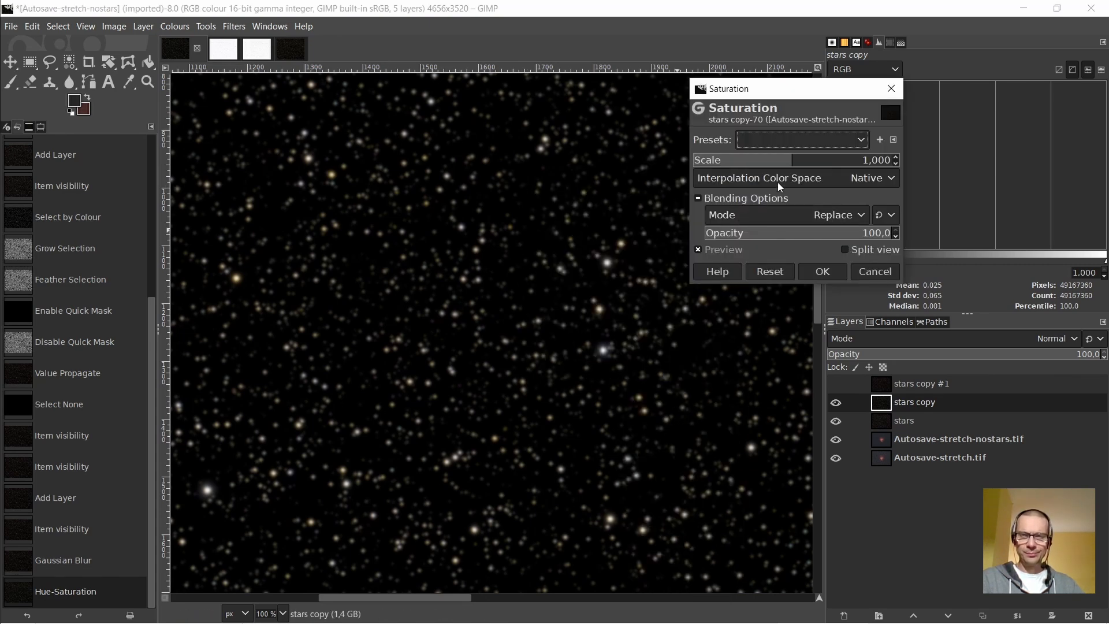
pyautogui.scroll(4, 589, 324)
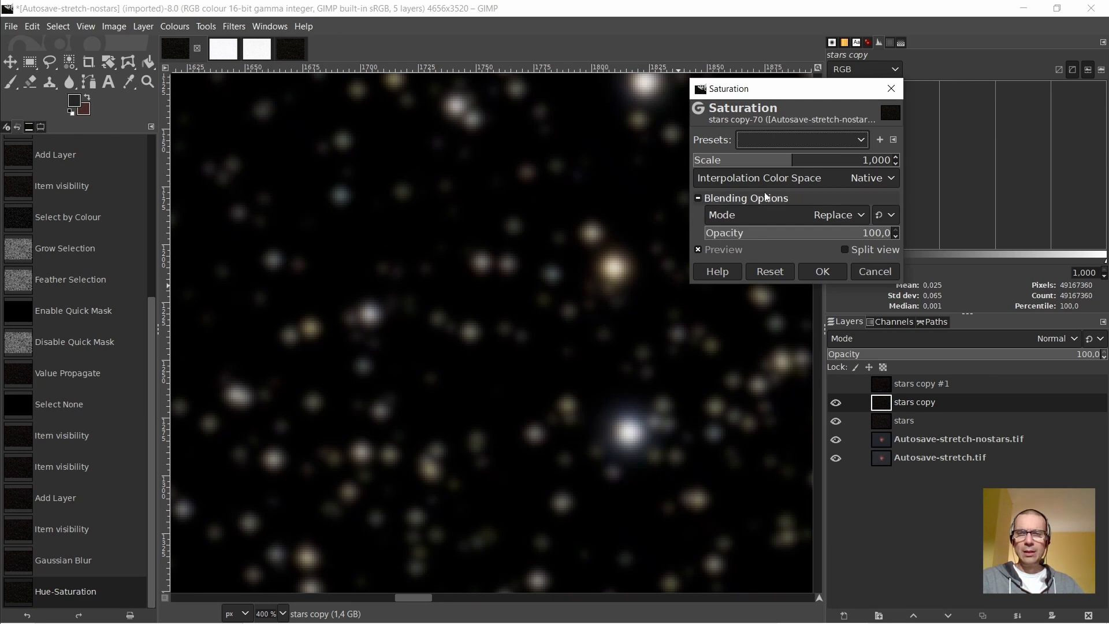
pyautogui.moveTo(793, 161); pyautogui.dragTo(845, 166)
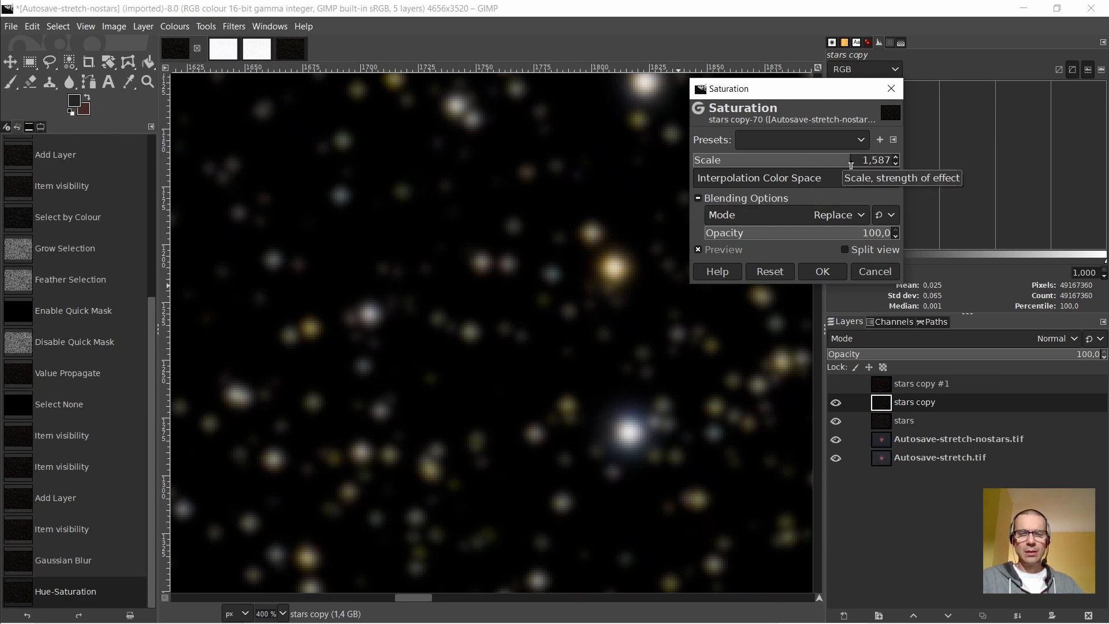
pyautogui.click(822, 272)
pyautogui.scroll(-4, 678, 280)
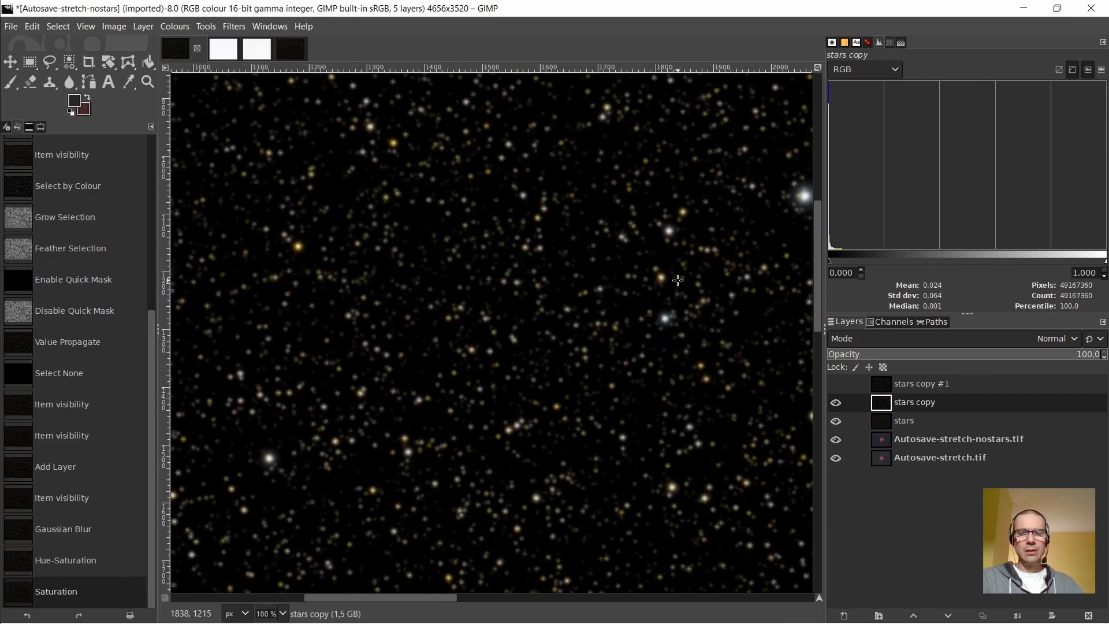
# Examine the saturated colours of bright and faint stars in several regions of the stars copy layer at different magnifications
pyautogui.scroll(5, 678, 280)
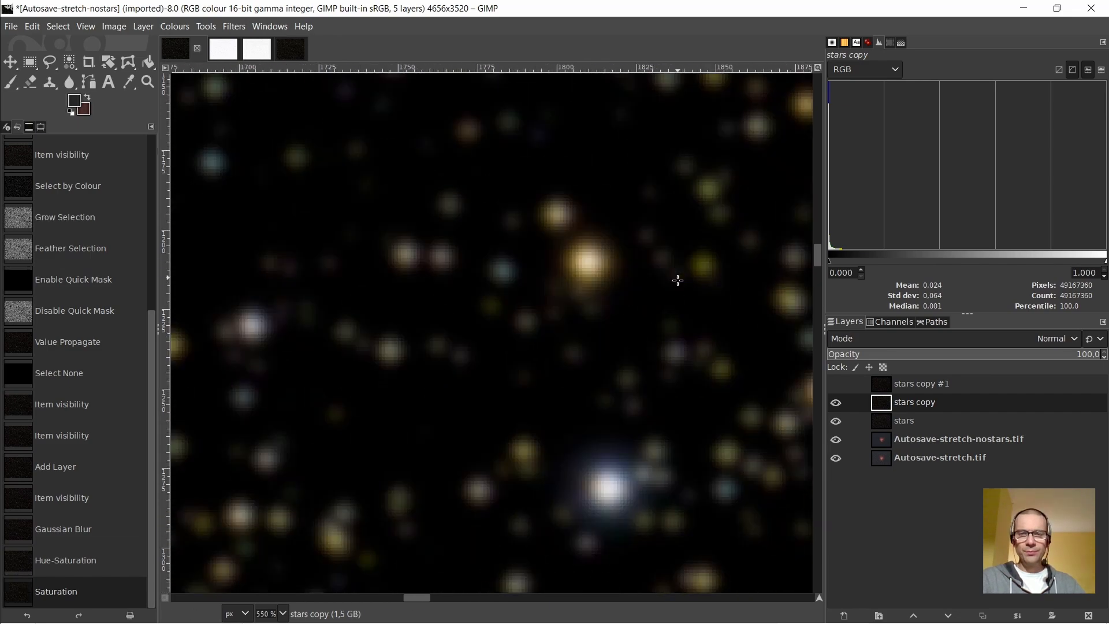
pyautogui.scroll(-7, 678, 280)
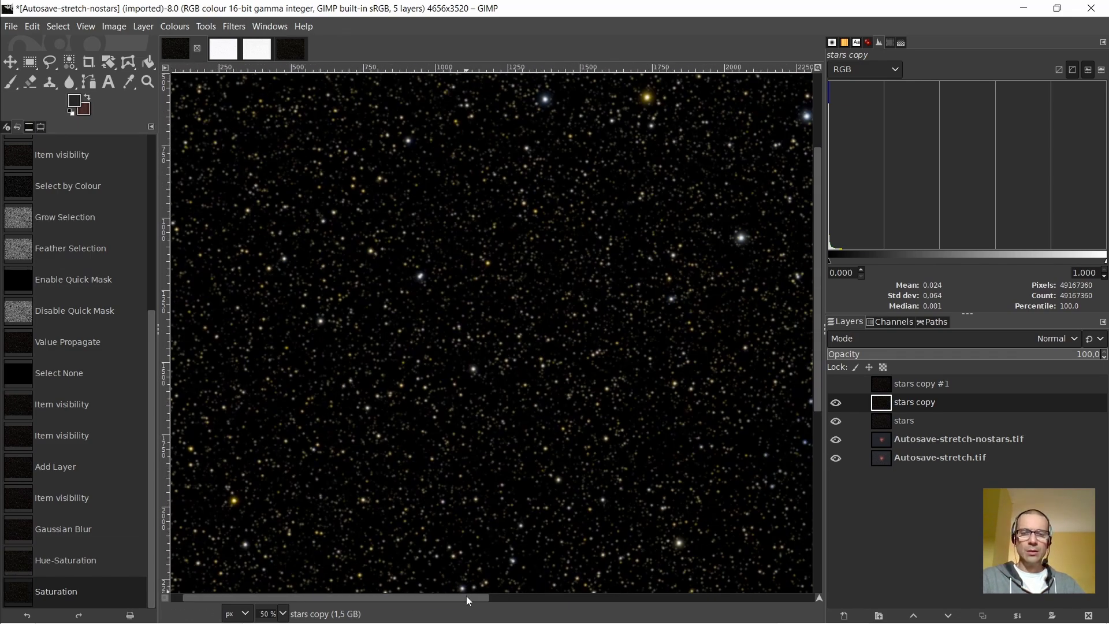
pyautogui.moveTo(467, 599); pyautogui.dragTo(646, 601)
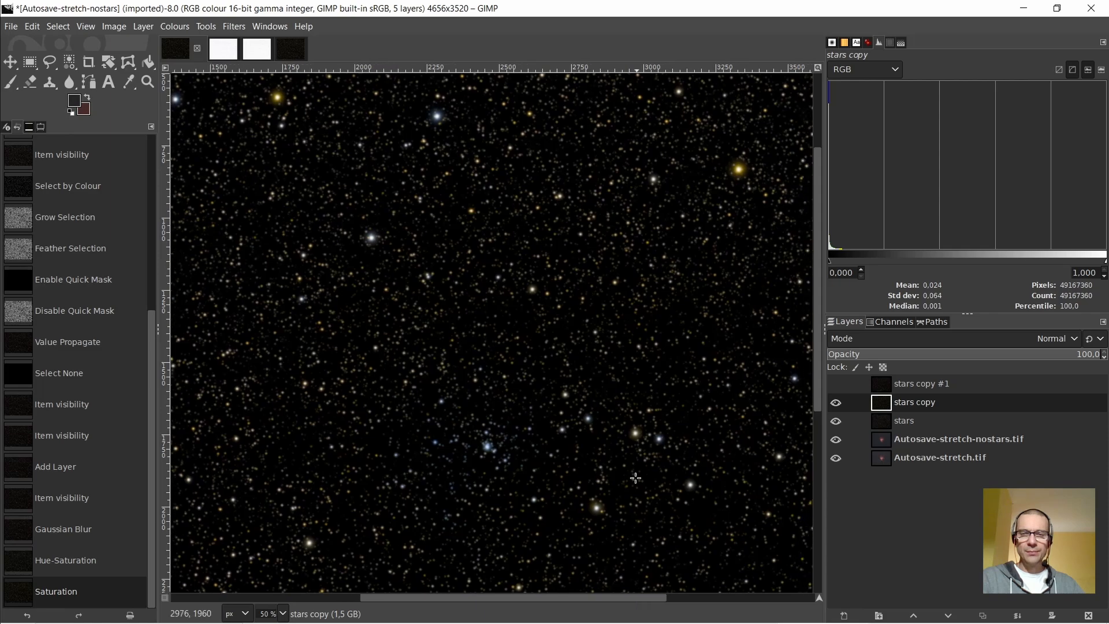
pyautogui.scroll(6, 650, 434)
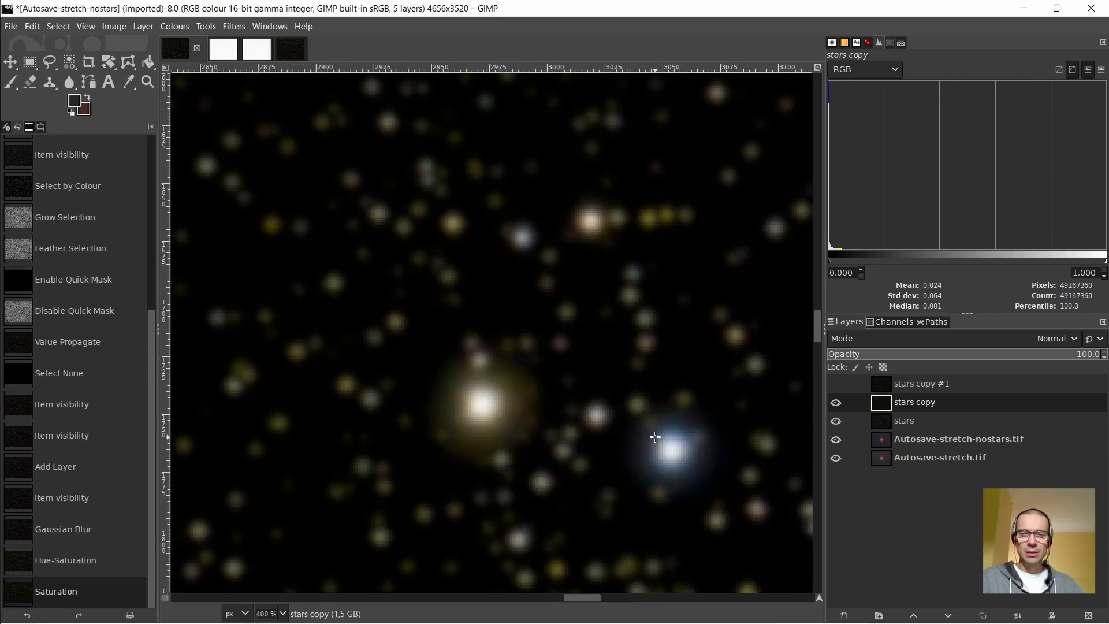
pyautogui.scroll(1, 572, 427)
pyautogui.scroll(-2, 599, 421)
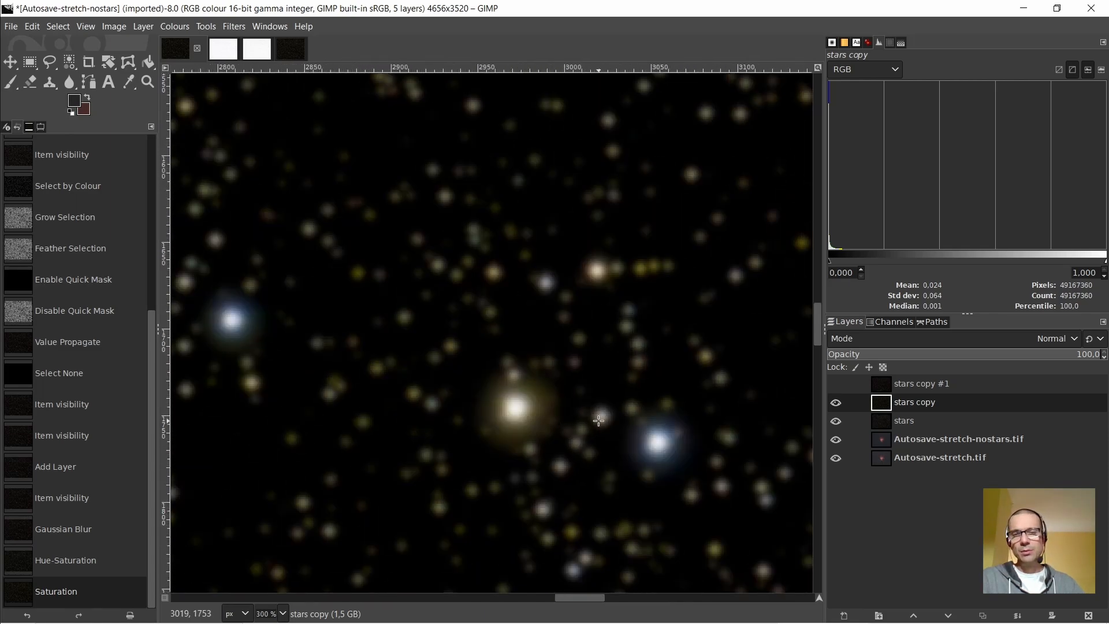
pyautogui.scroll(-3, 598, 421)
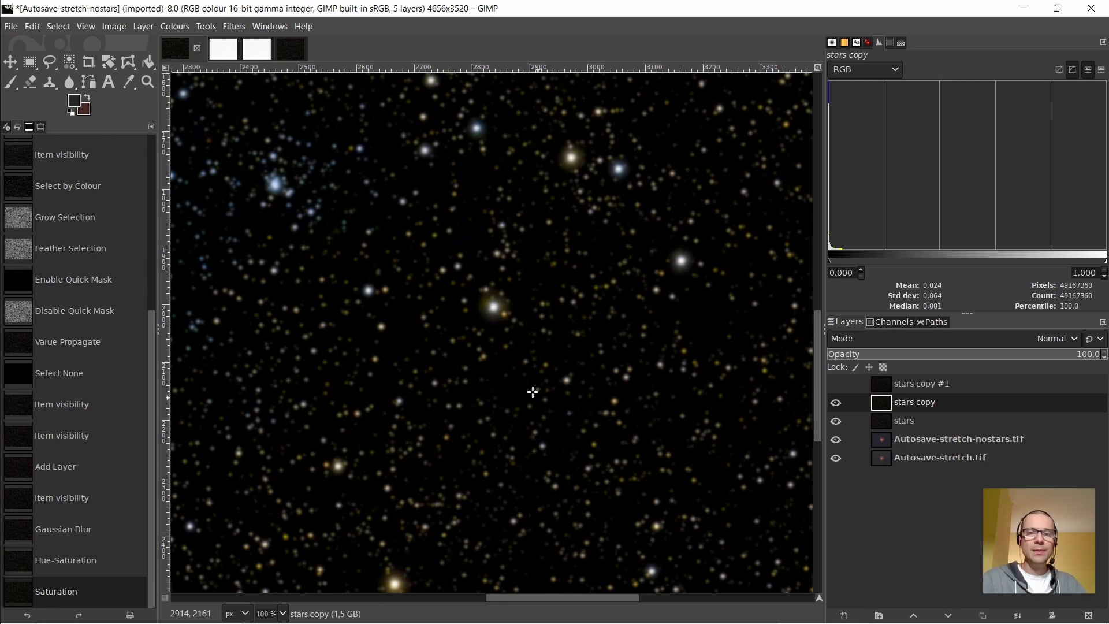
pyautogui.scroll(3, 537, 348)
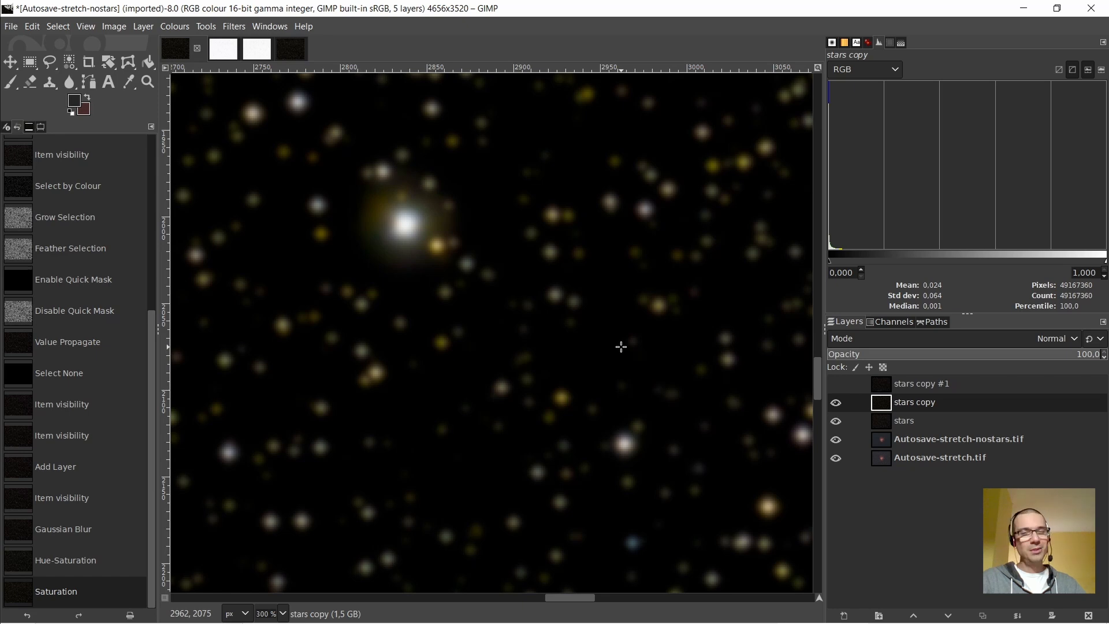
pyautogui.scroll(-1, 621, 346)
pyautogui.scroll(3, 579, 385)
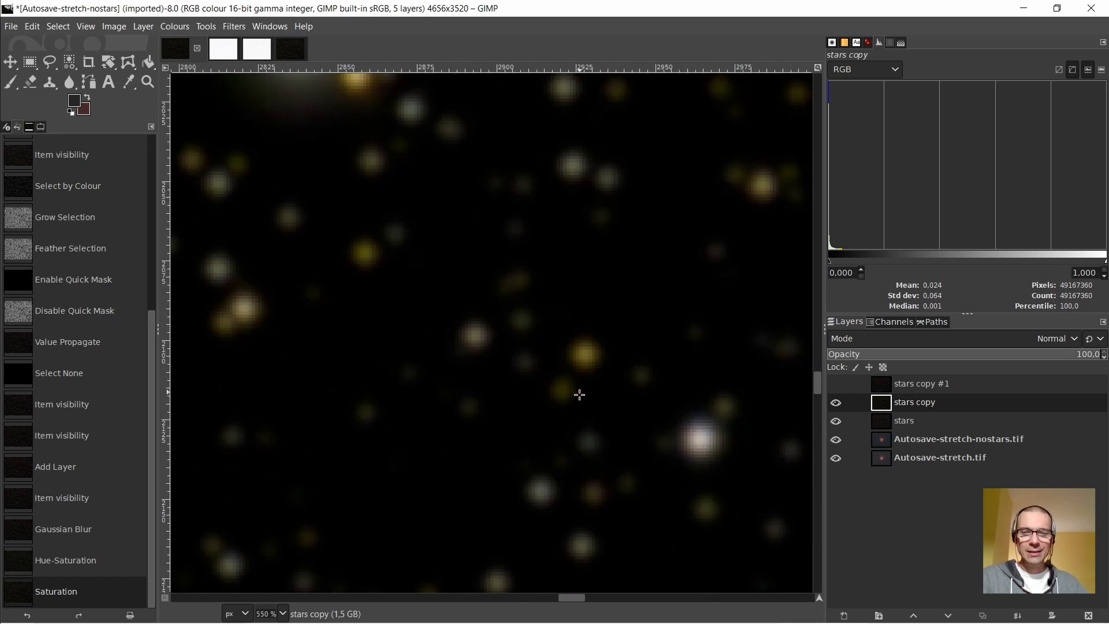
pyautogui.scroll(-2, 579, 390)
pyautogui.scroll(-2, 574, 366)
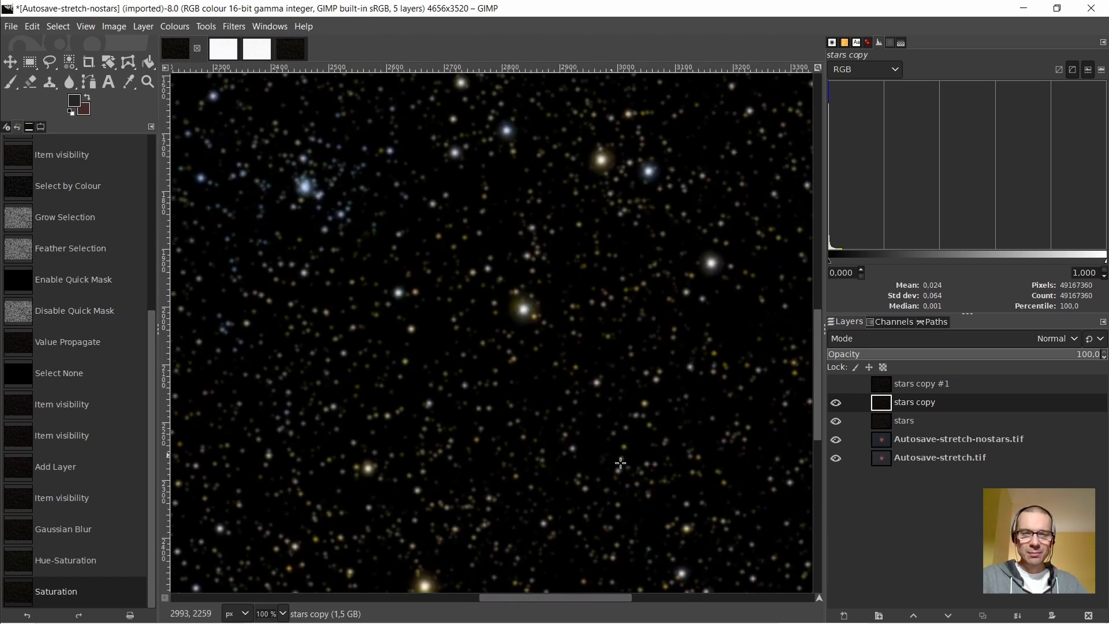
pyautogui.scroll(5, 647, 451)
pyautogui.scroll(-6, 625, 438)
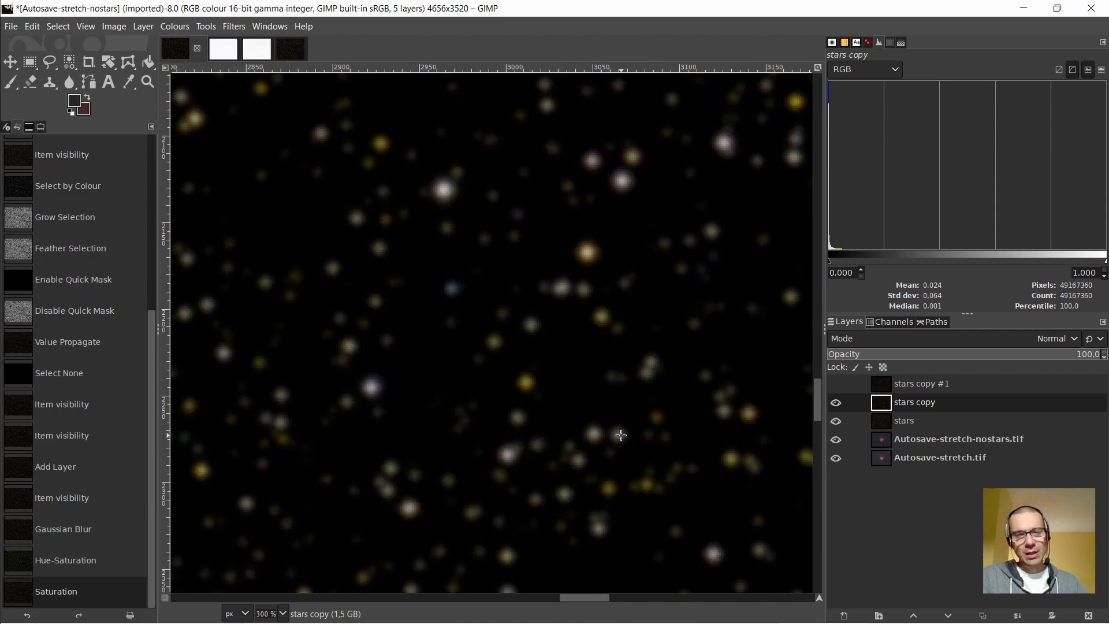
pyautogui.scroll(6, 635, 422)
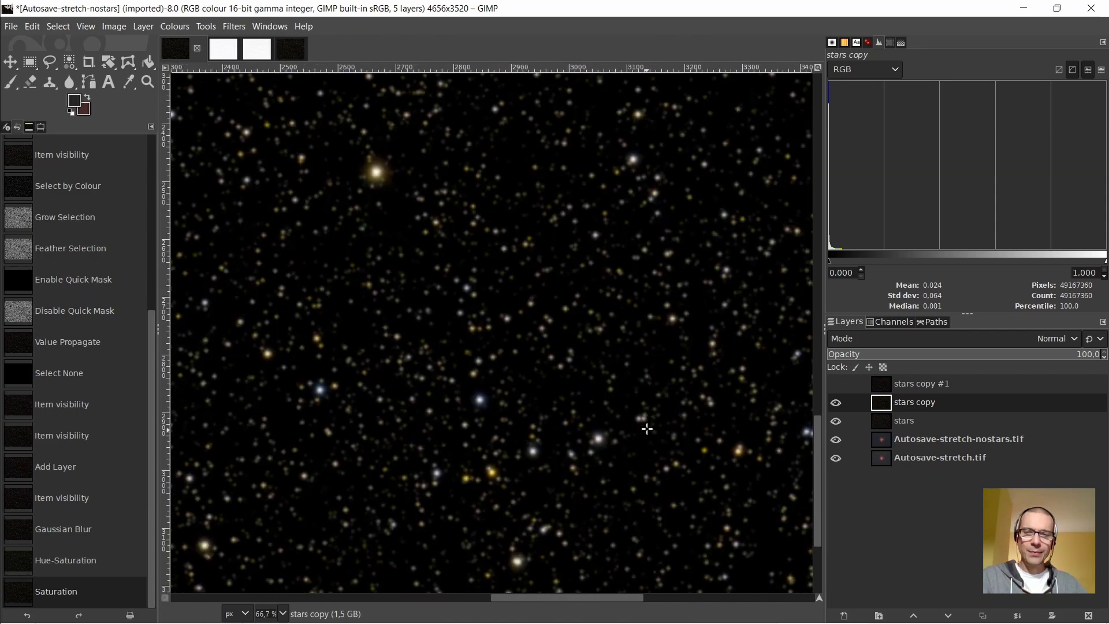
pyautogui.scroll(-7, 641, 390)
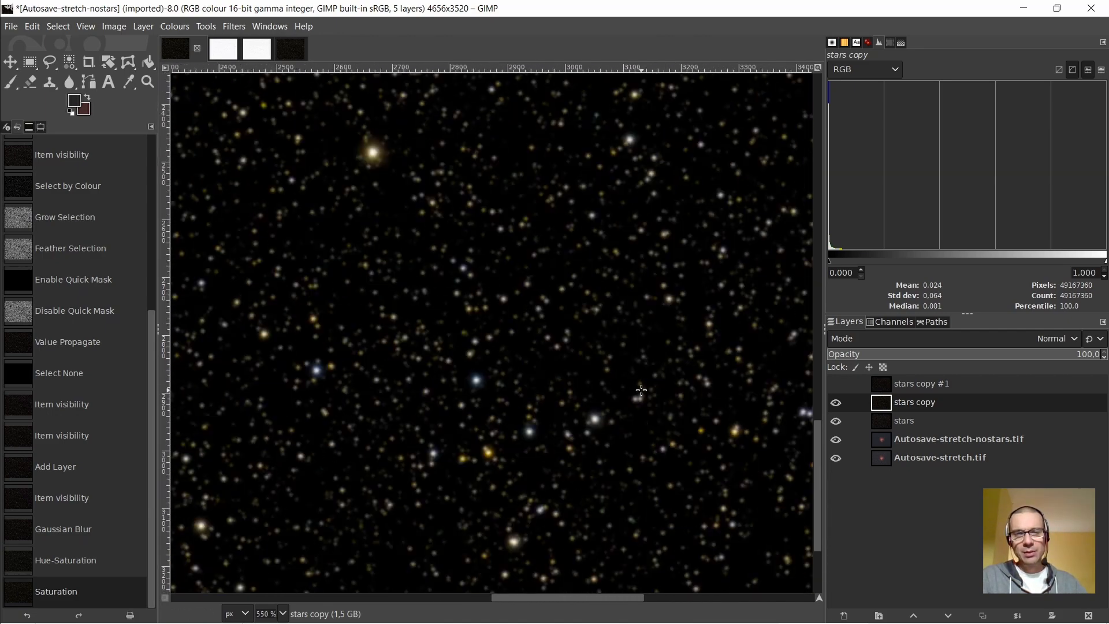
pyautogui.scroll(4, 438, 242)
pyautogui.scroll(3, 443, 268)
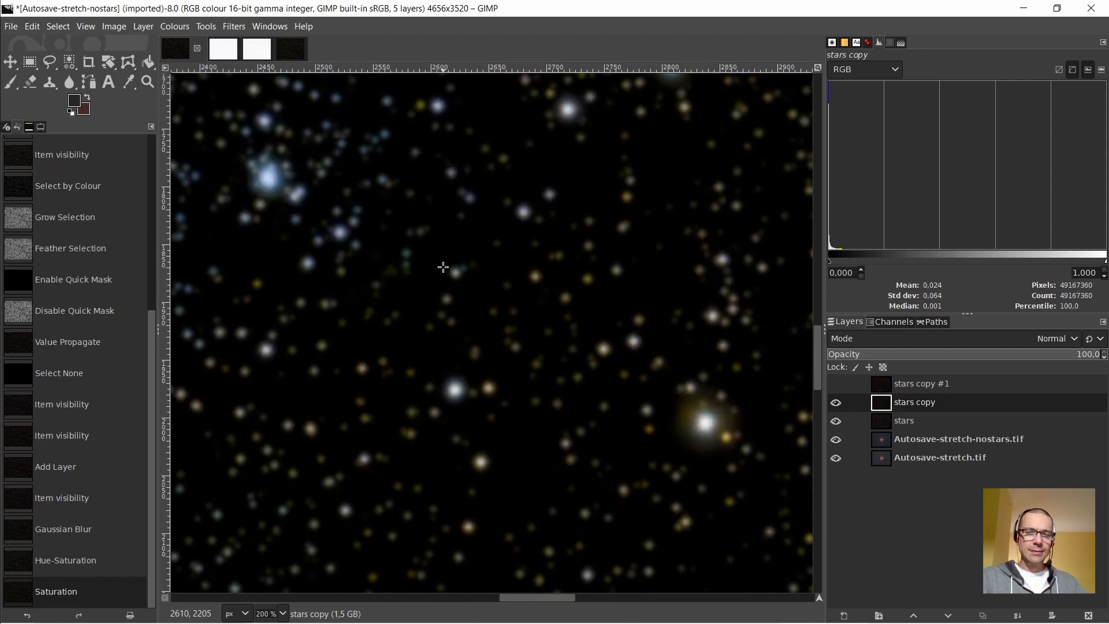
pyautogui.scroll(3, 492, 278)
pyautogui.scroll(-1, 537, 307)
pyautogui.scroll(-2, 537, 307)
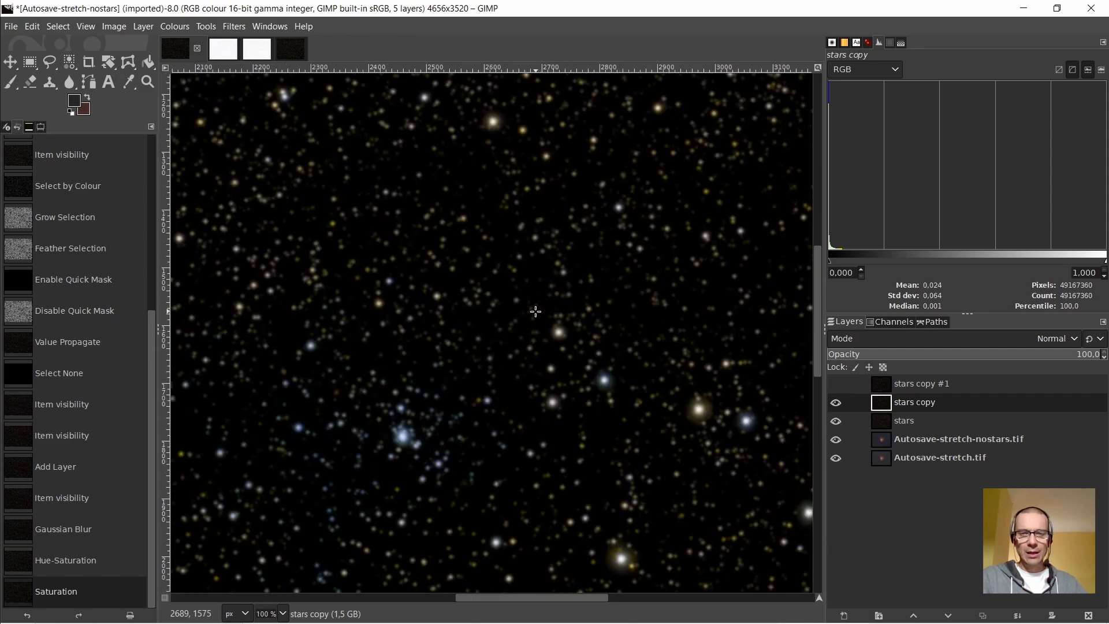
pyautogui.scroll(-1, 541, 310)
pyautogui.scroll(6, 541, 310)
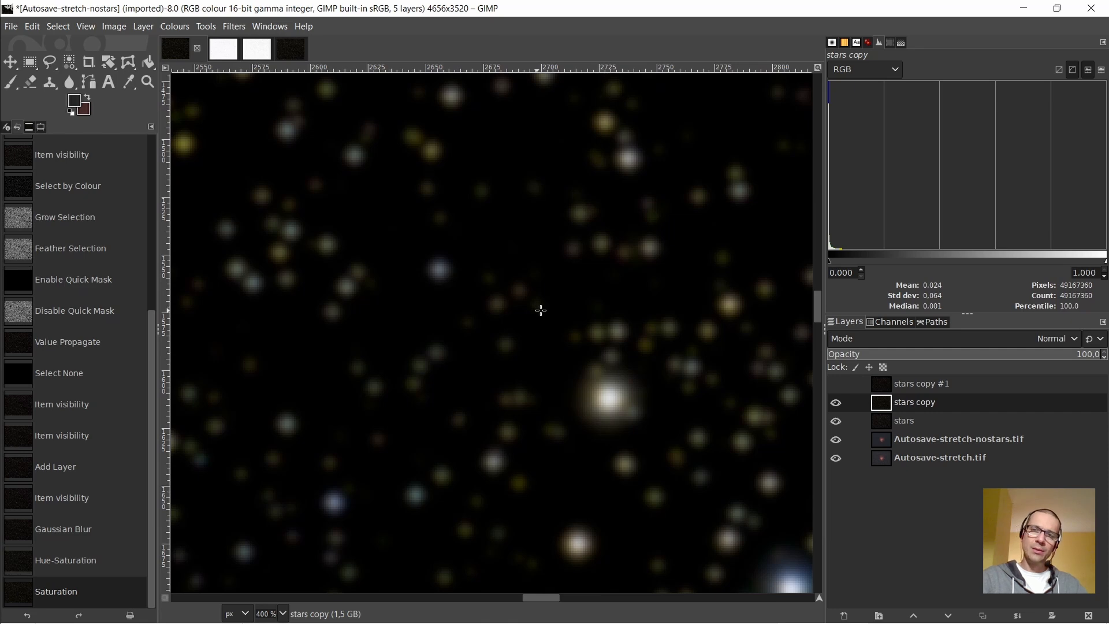
pyautogui.scroll(-2, 552, 323)
pyautogui.scroll(1, 552, 323)
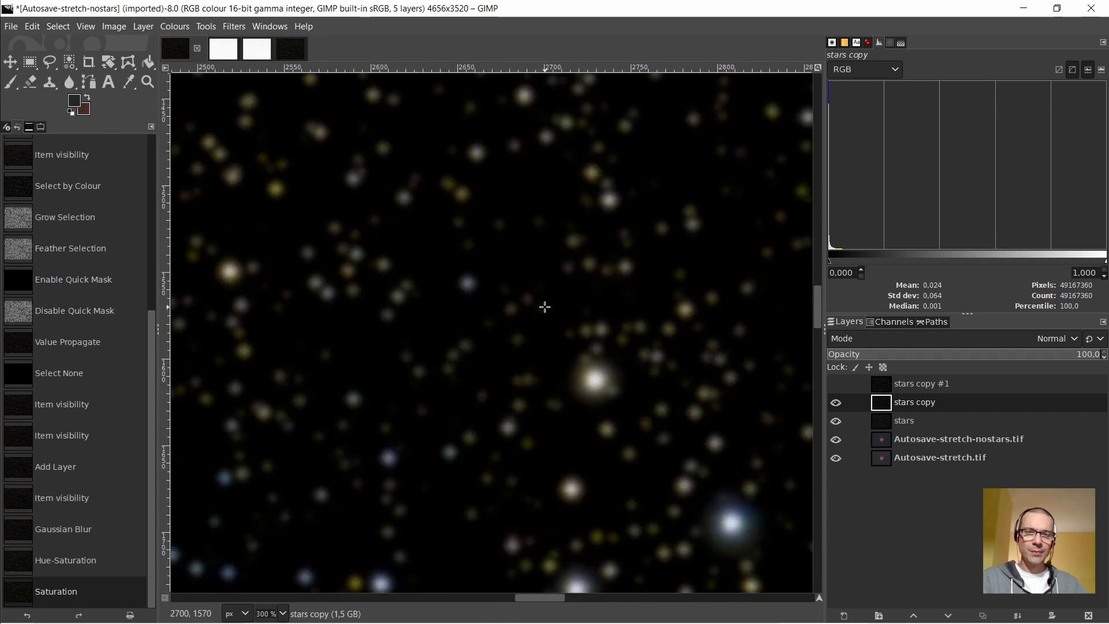
pyautogui.scroll(-2, 538, 307)
pyautogui.scroll(3, 538, 307)
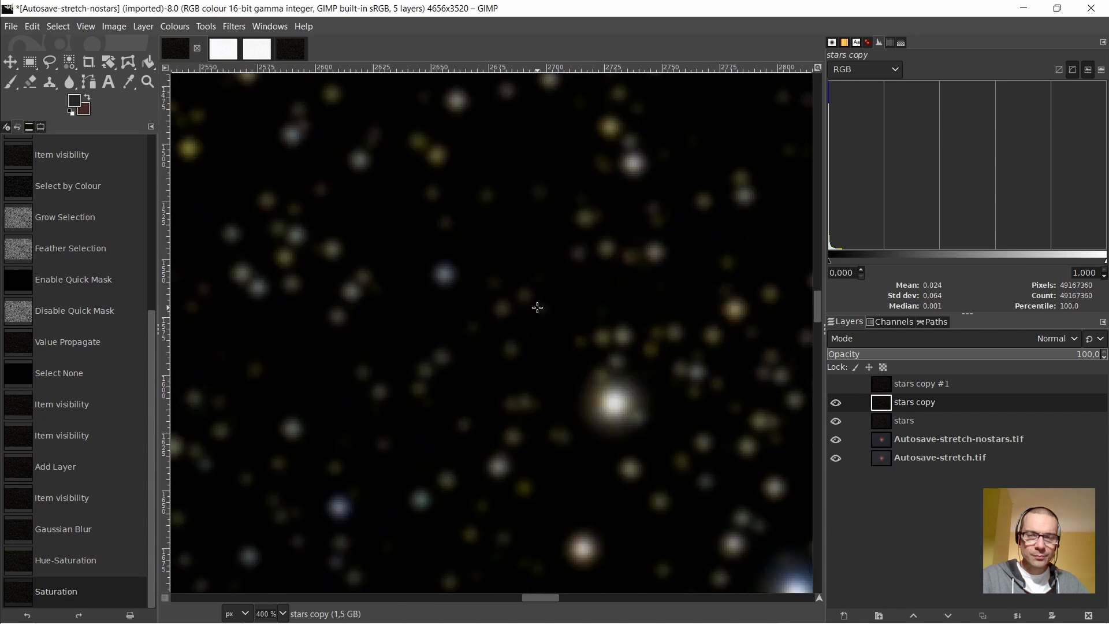
# Open a Hue-Saturation adjustment for the stars copy layer and set the Master hue to -5.6
pyautogui.rightClick(538, 233)
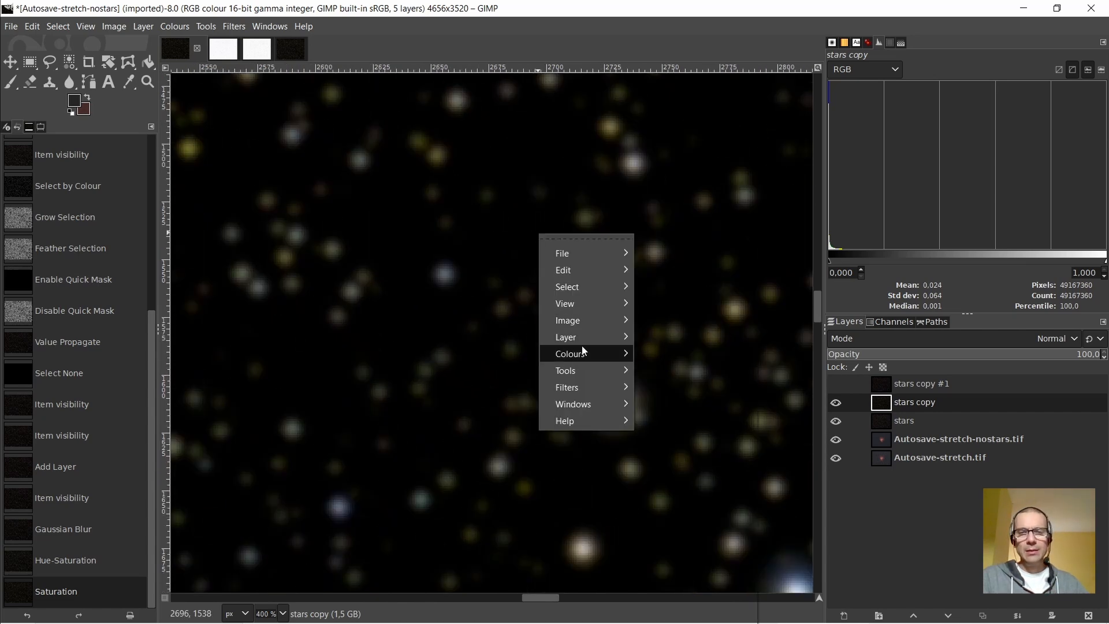
pyautogui.moveTo(581, 350)
pyautogui.click(659, 218)
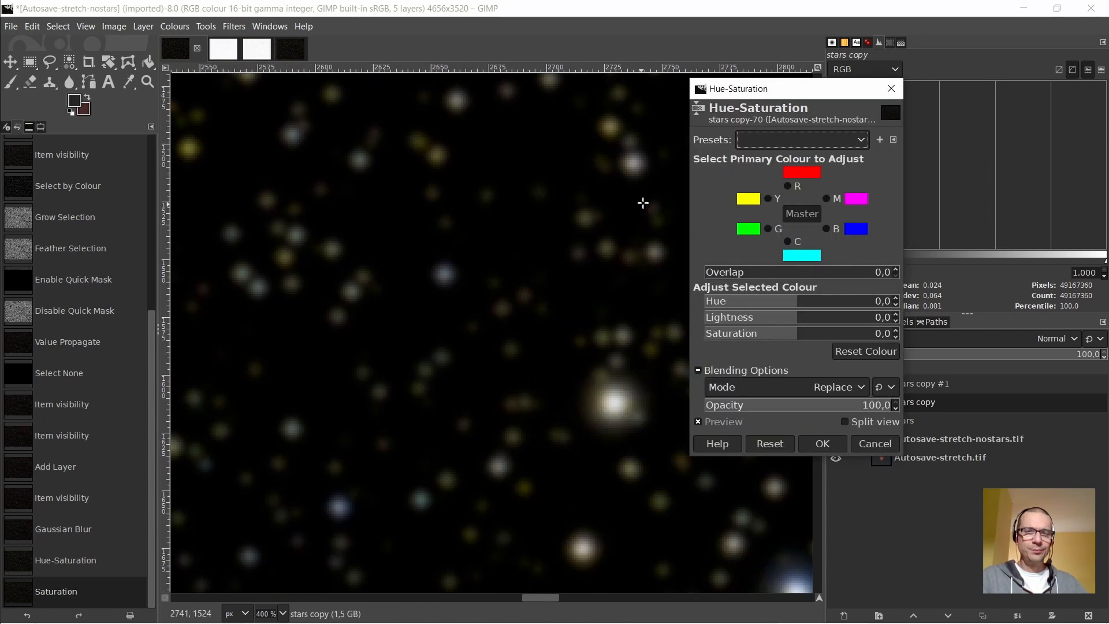
pyautogui.click(801, 219)
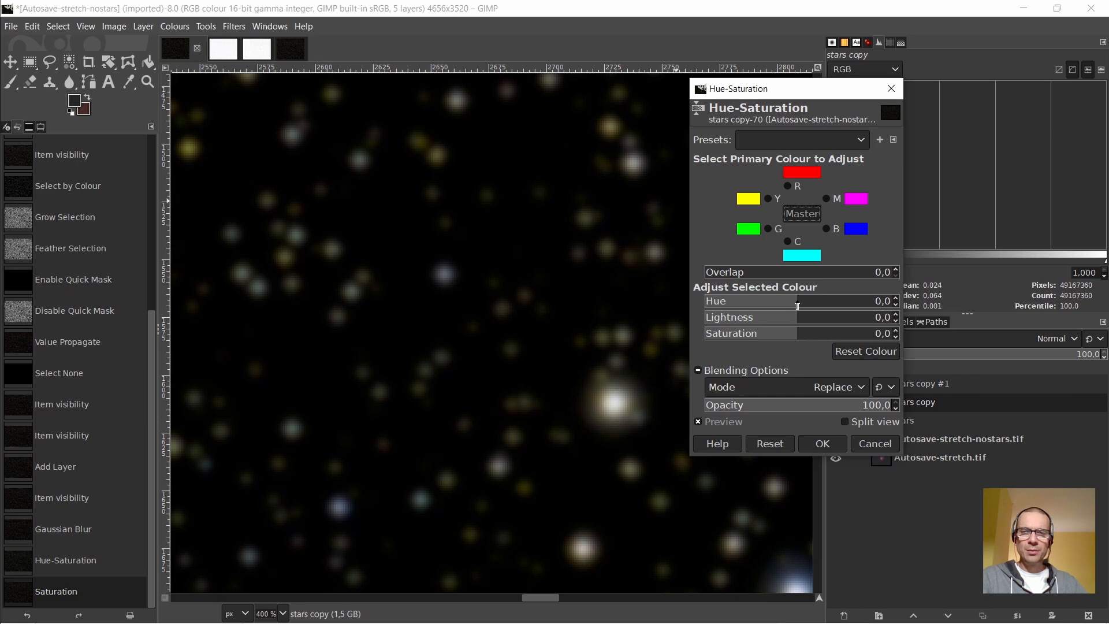
pyautogui.moveTo(798, 305); pyautogui.dragTo(794, 306)
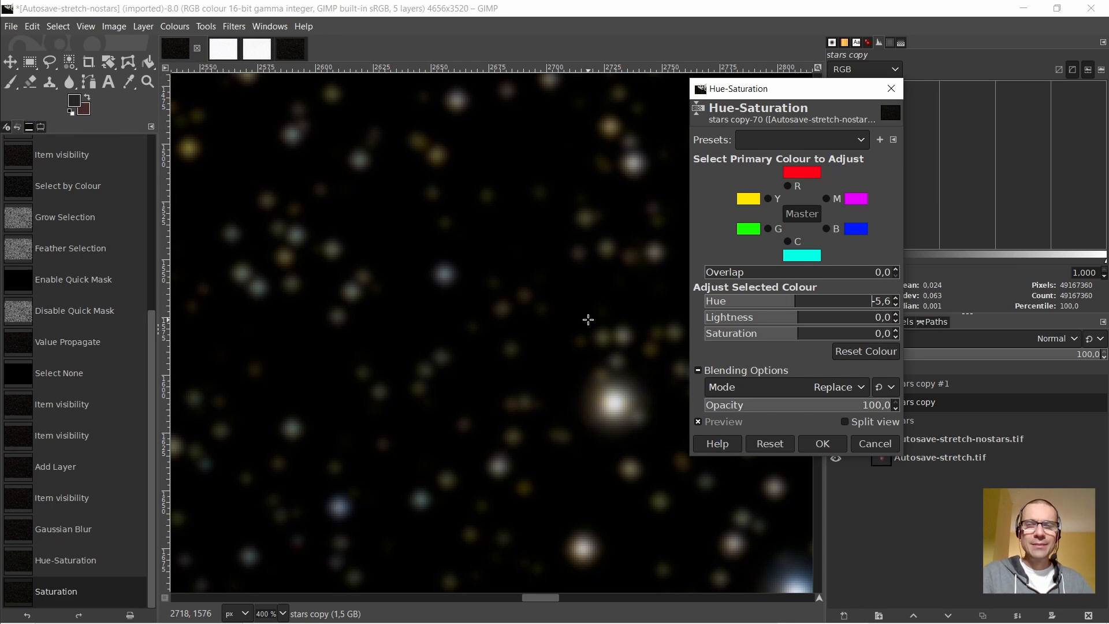
# Inspect the shifted star colours in several regions at different magnifications and apply the Hue-Saturation adjustment
pyautogui.scroll(-2, 259, 252)
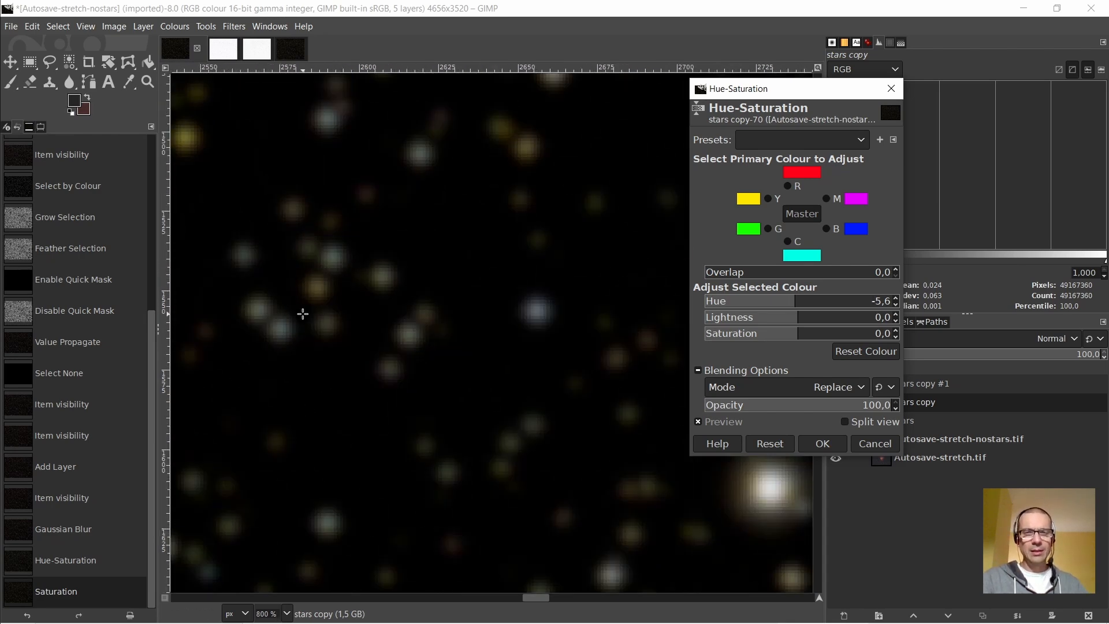
pyautogui.scroll(-1, 429, 401)
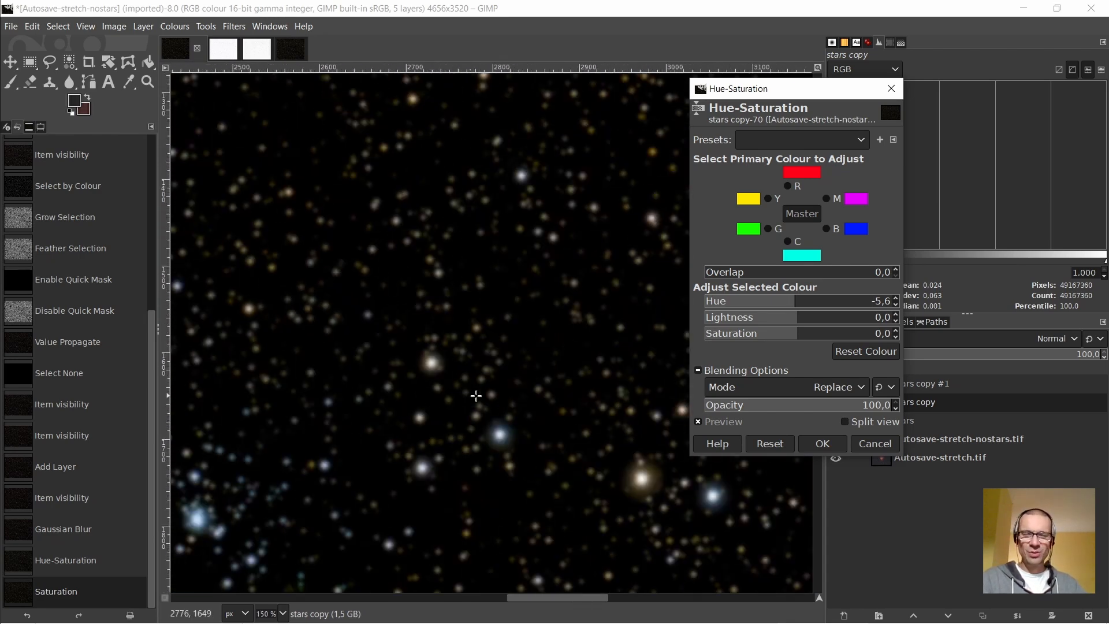
pyautogui.scroll(-5, 530, 424)
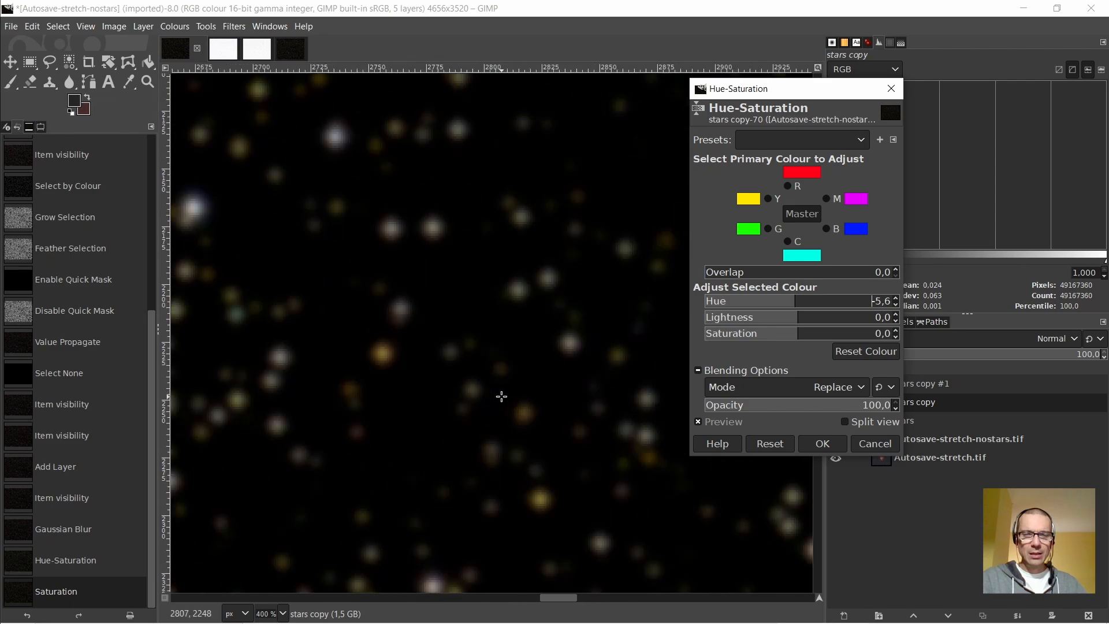
pyautogui.scroll(-4, 497, 396)
pyautogui.scroll(3, 522, 359)
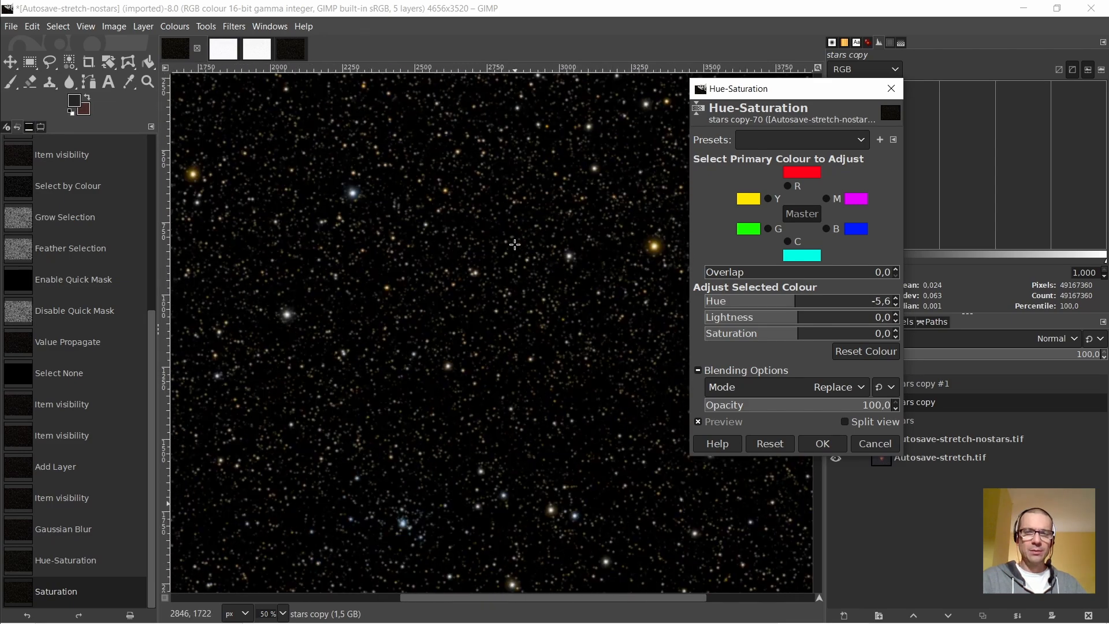
pyautogui.click(823, 444)
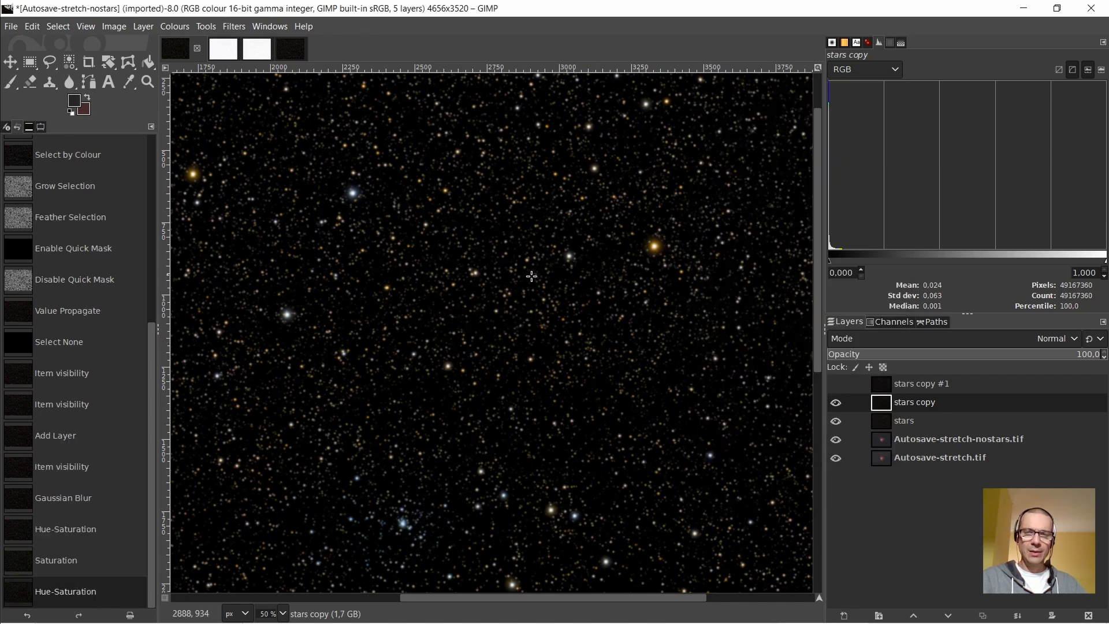
# Check the recoloured stars around the bright orange star and decompose the stars copy layer into separate RGB channel layers
pyautogui.scroll(5, 663, 253)
pyautogui.scroll(-3, 618, 250)
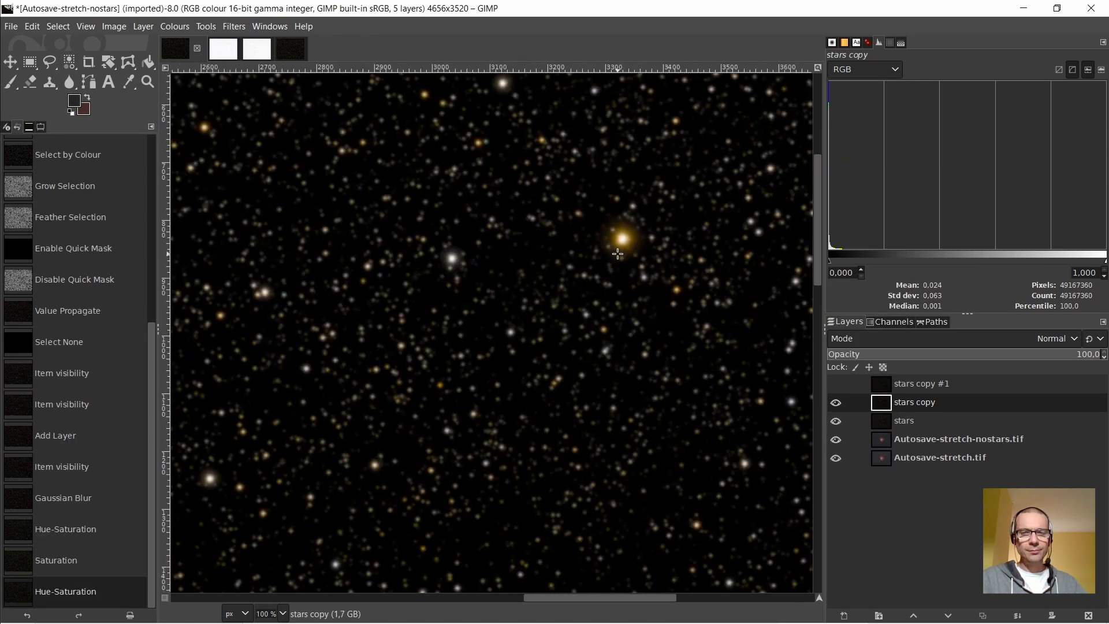
pyautogui.rightClick(528, 282)
pyautogui.moveTo(569, 403)
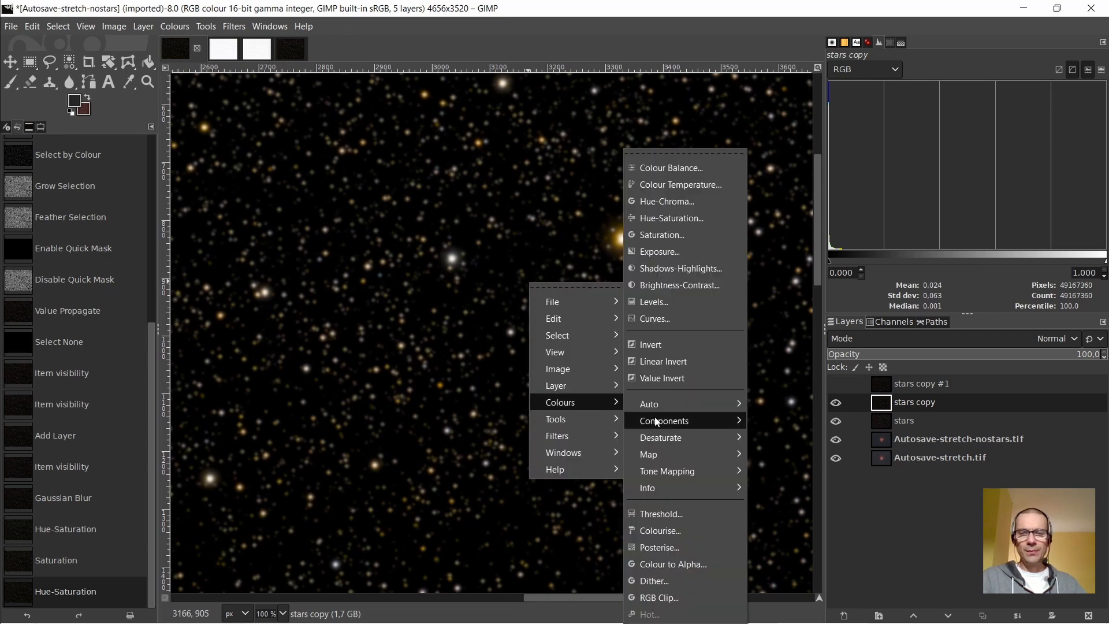
pyautogui.moveTo(692, 424)
pyautogui.click(792, 497)
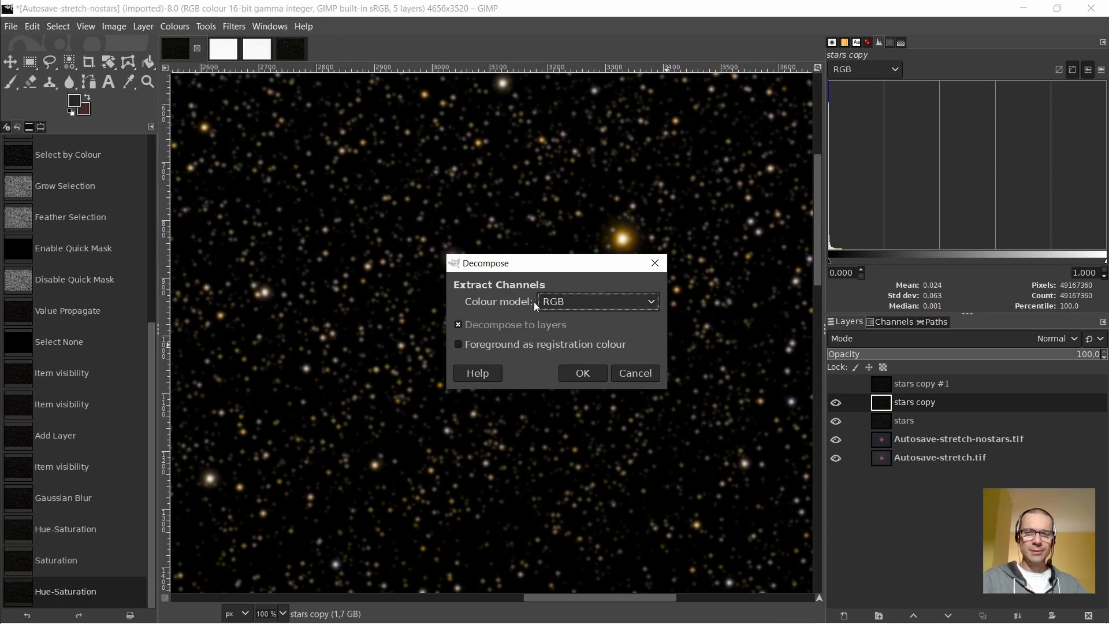
pyautogui.click(583, 374)
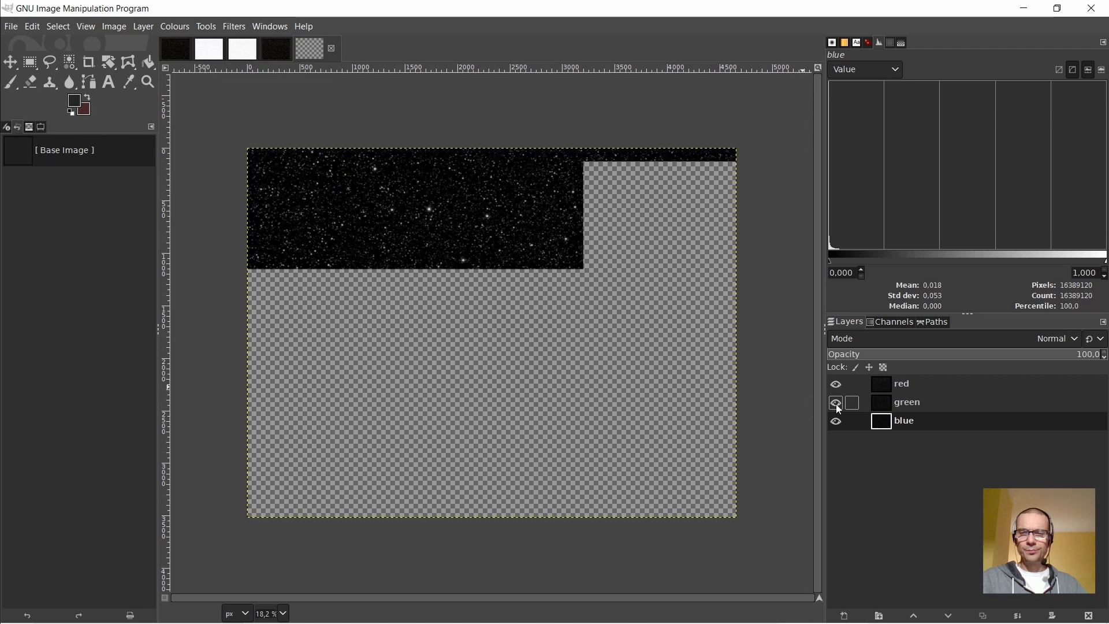
# Hide the green layer, set the red layer to Lighten only over blue, and create a new layer from the visible result
pyautogui.click(836, 403)
pyautogui.click(892, 383)
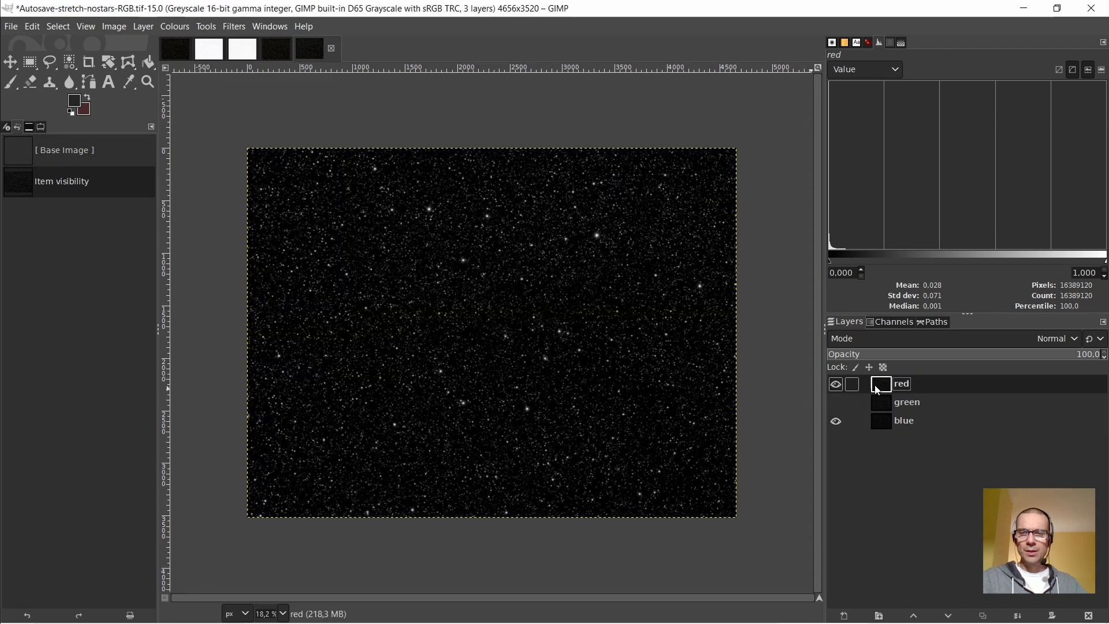
pyautogui.click(902, 342)
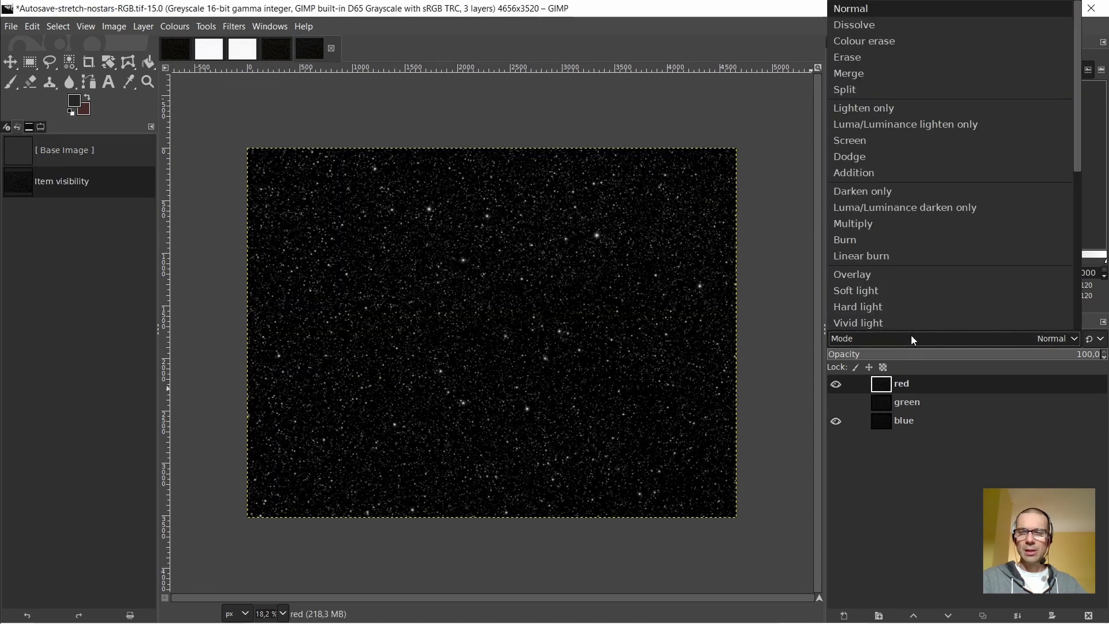
pyautogui.click(860, 107)
pyautogui.rightClick(885, 385)
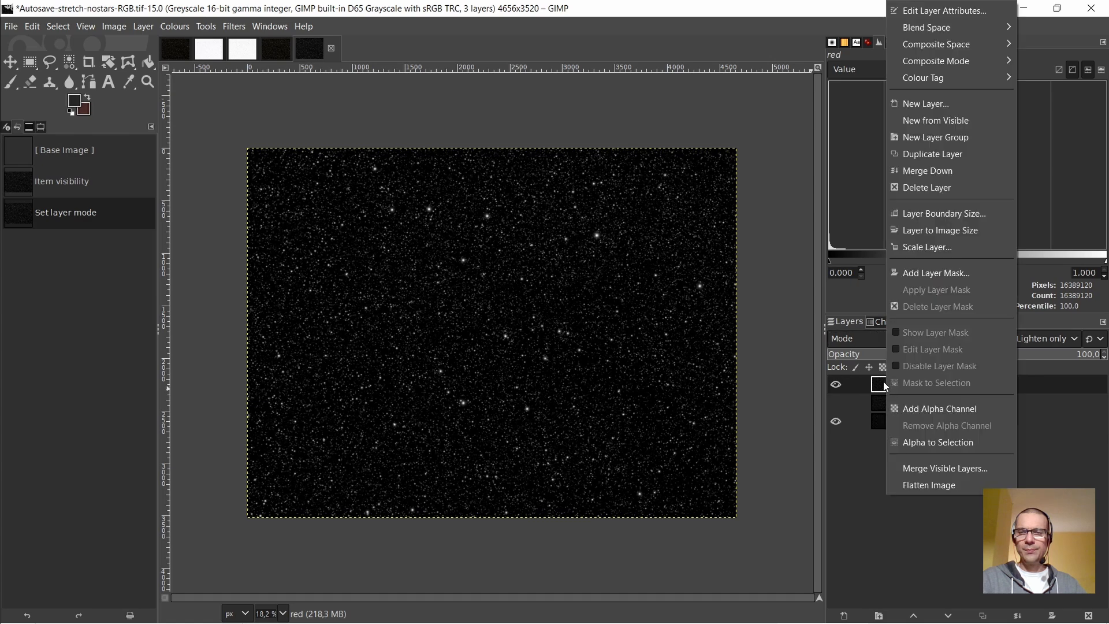
pyautogui.click(931, 122)
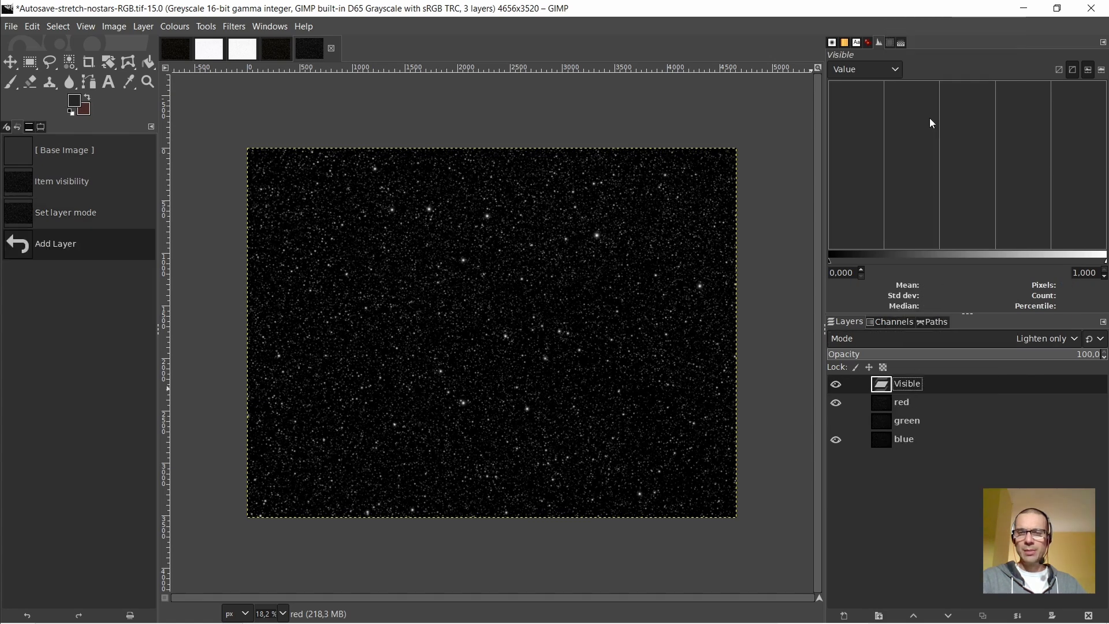
# Return the red layer to Normal mode and place the green layer on top, visible, in Darken only mode
pyautogui.click(884, 401)
pyautogui.click(908, 338)
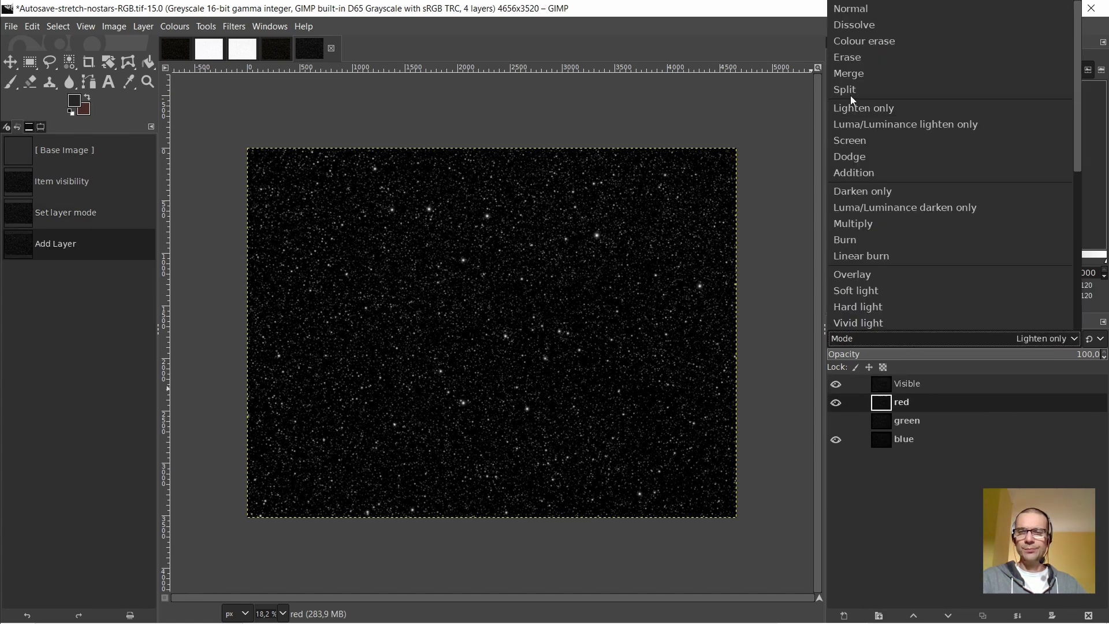
pyautogui.click(840, 8)
pyautogui.moveTo(886, 421); pyautogui.dragTo(889, 381)
pyautogui.click(912, 339)
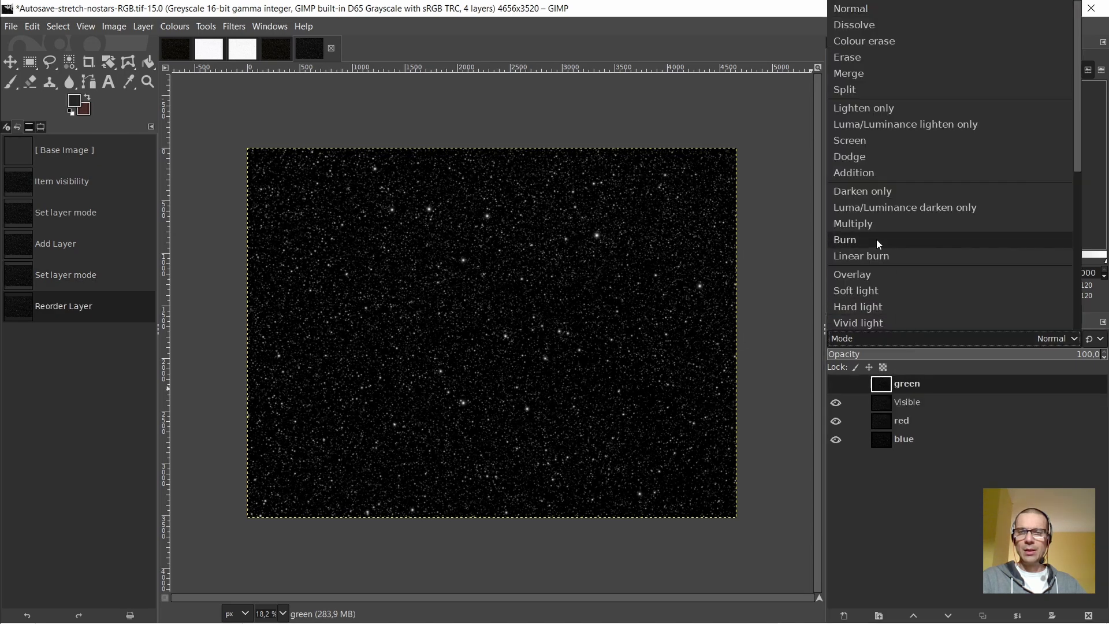
pyautogui.click(871, 190)
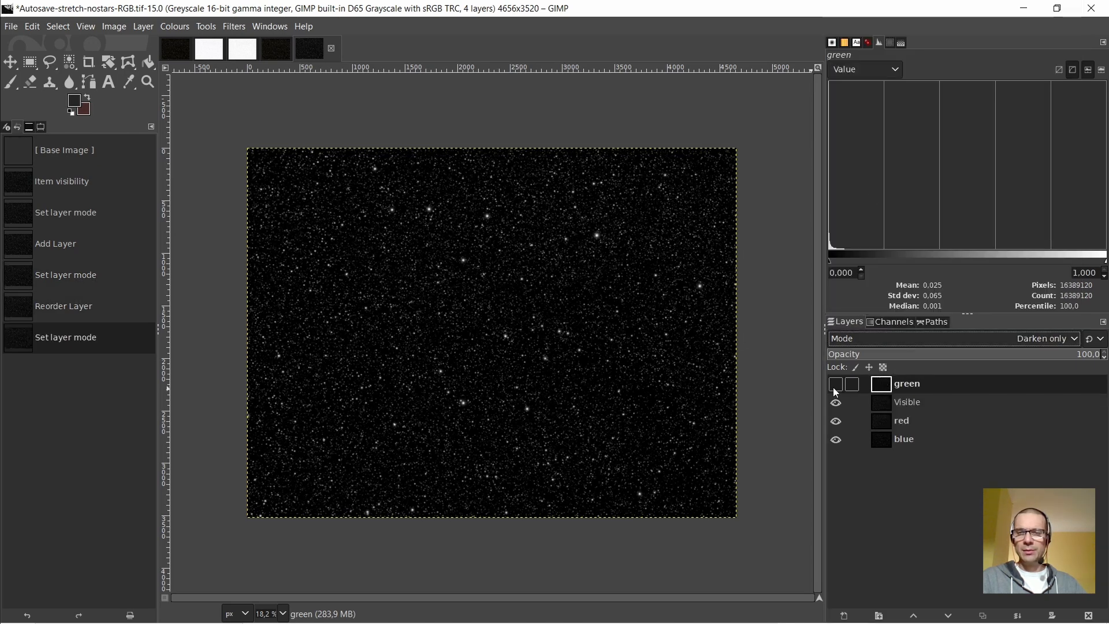
pyautogui.click(835, 385)
# Create a new layer from the visible result and name it "new green"
pyautogui.rightClick(881, 386)
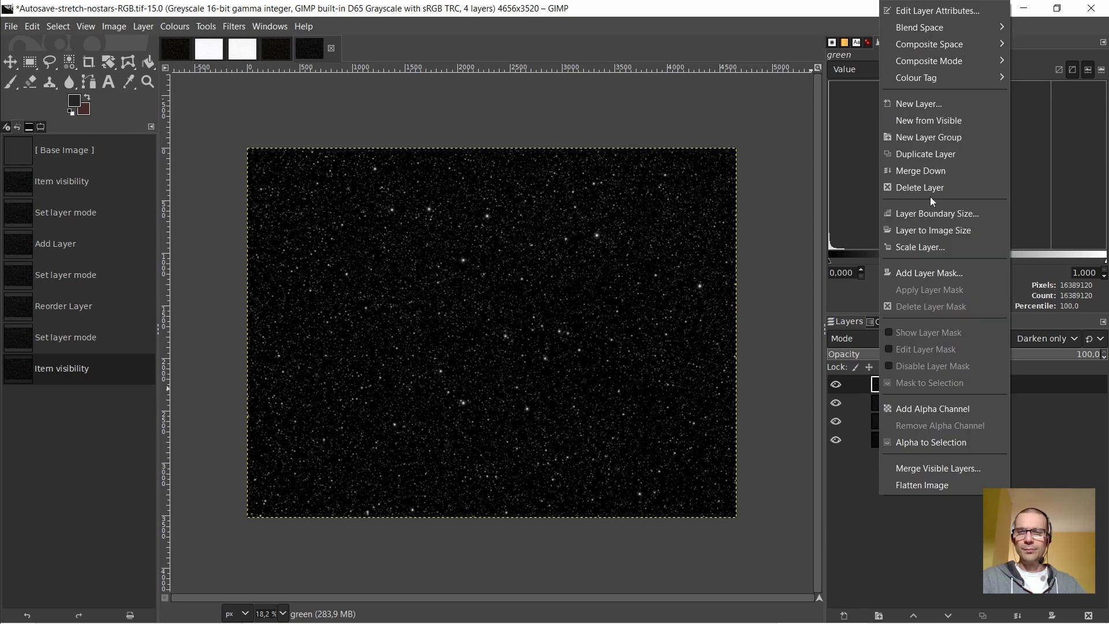
pyautogui.click(928, 121)
pyautogui.doubleClick(915, 384)
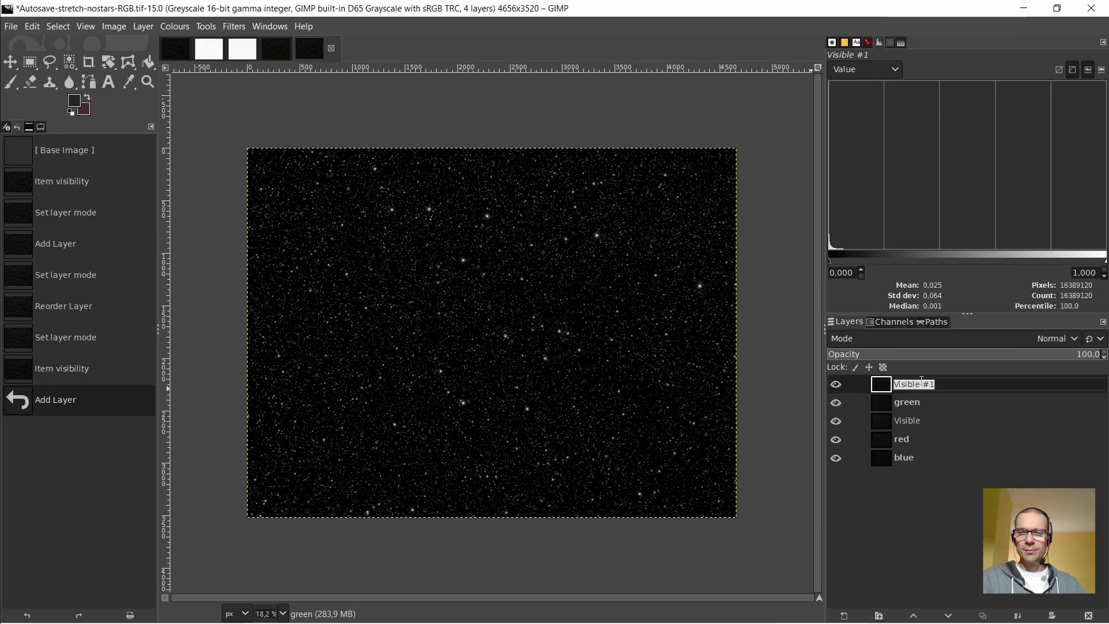
pyautogui.write('new green')
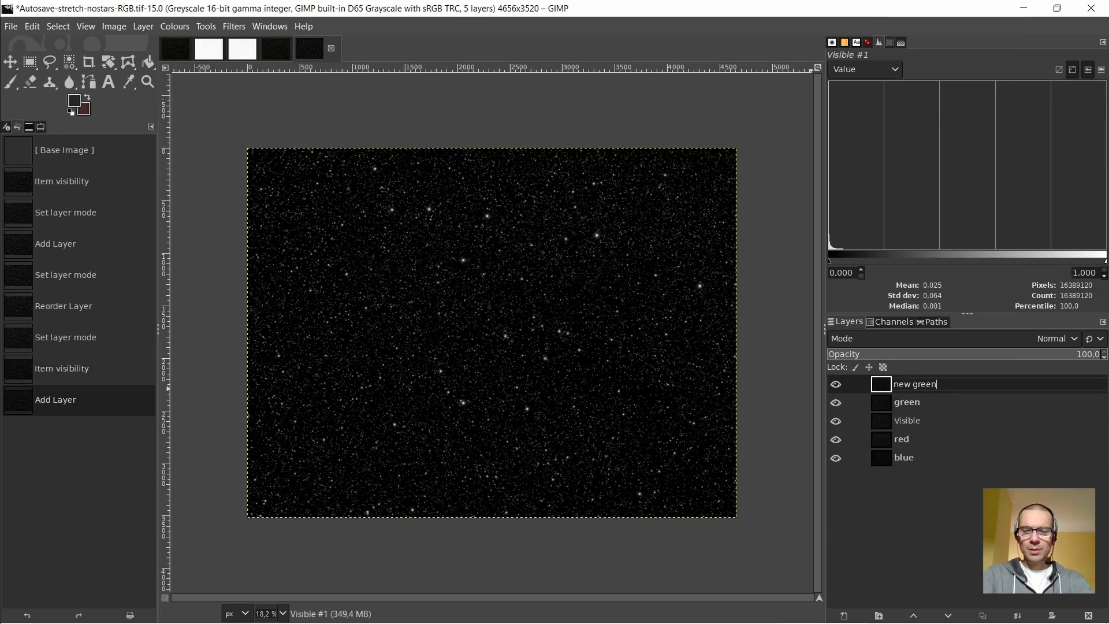
pyautogui.press('Return')
# Delete the original green and the Visible layers, and move the red layer above new green
pyautogui.click(892, 402)
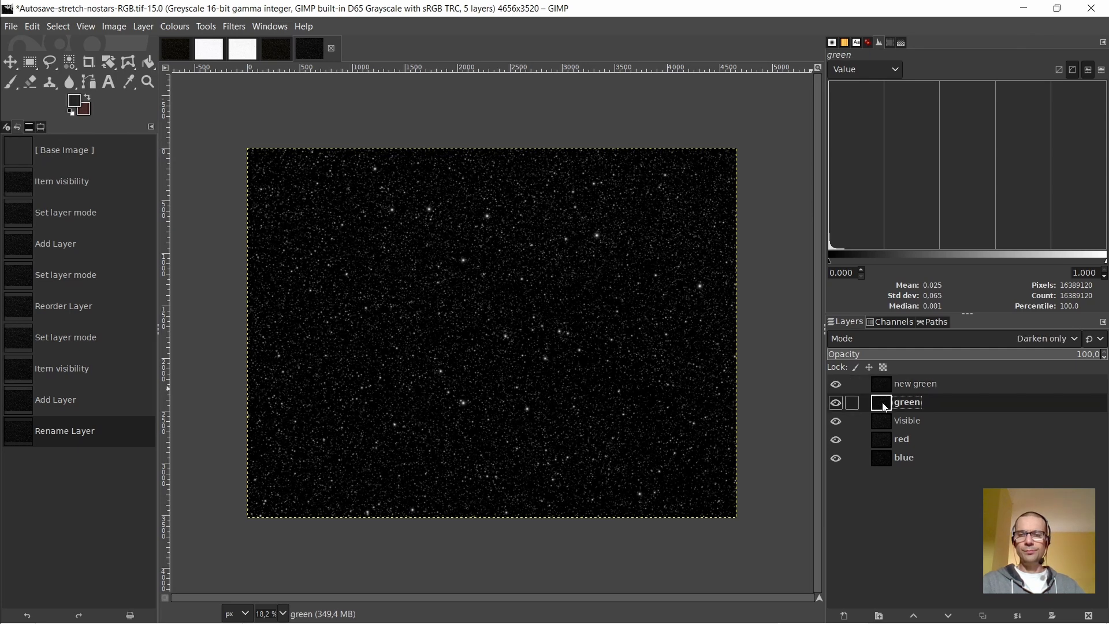
pyautogui.rightClick(887, 403)
pyautogui.click(899, 190)
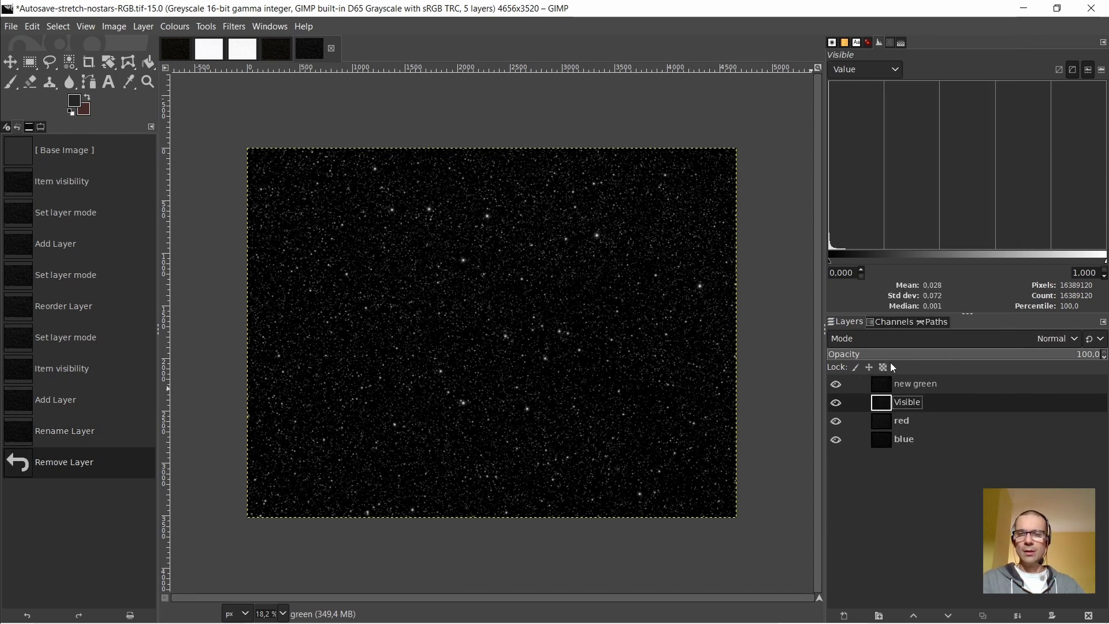
pyautogui.rightClick(885, 408)
pyautogui.click(905, 191)
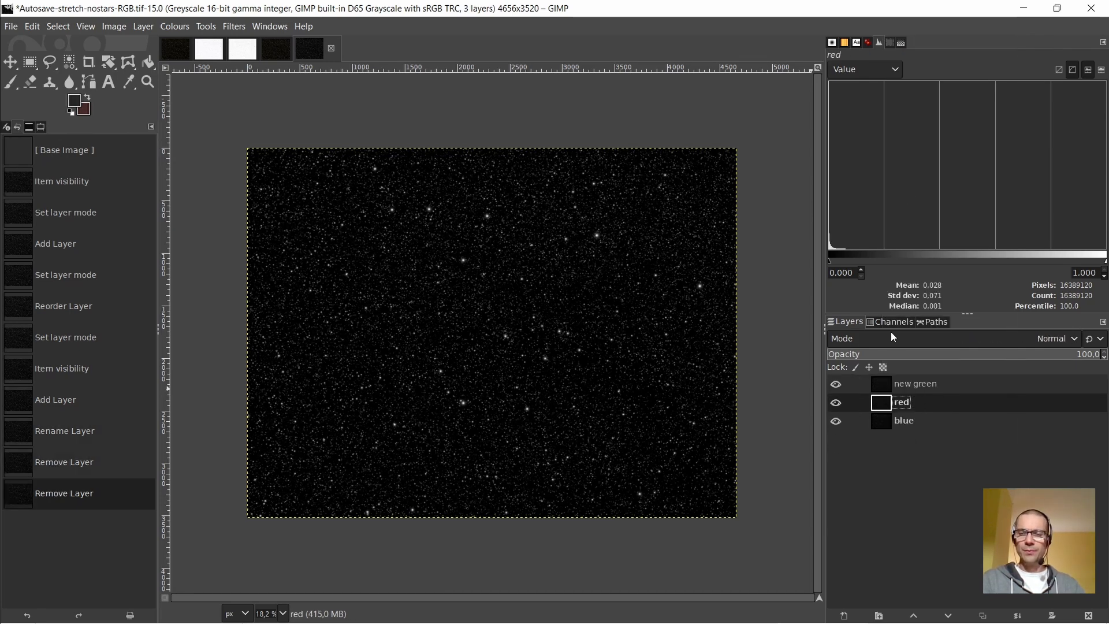
pyautogui.moveTo(883, 402); pyautogui.dragTo(882, 382)
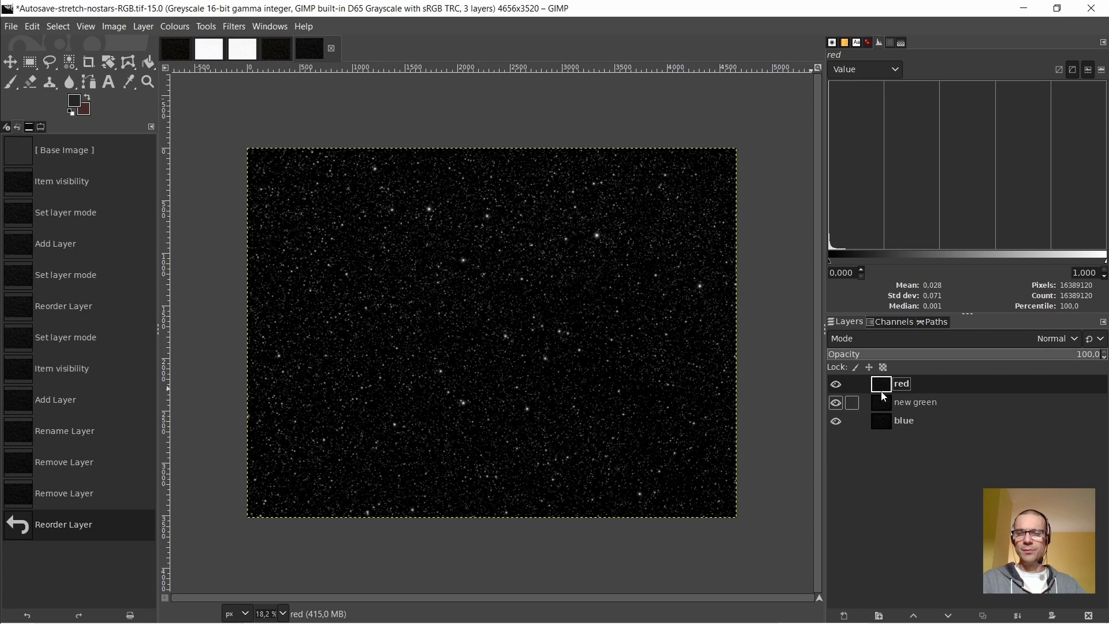
pyautogui.rightClick(469, 235)
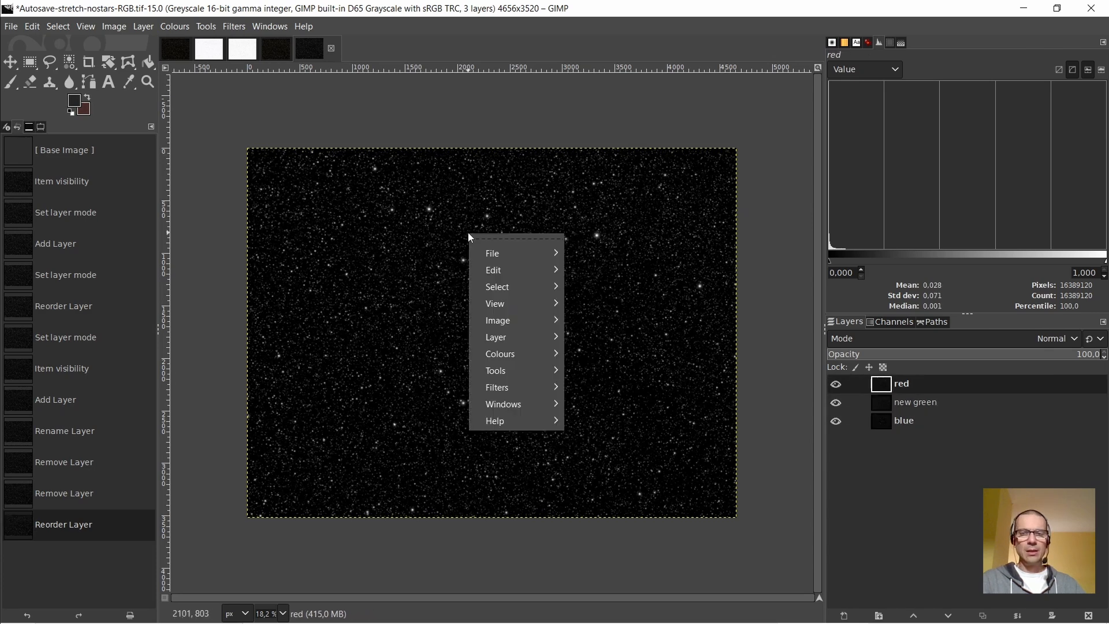
pyautogui.moveTo(541, 355)
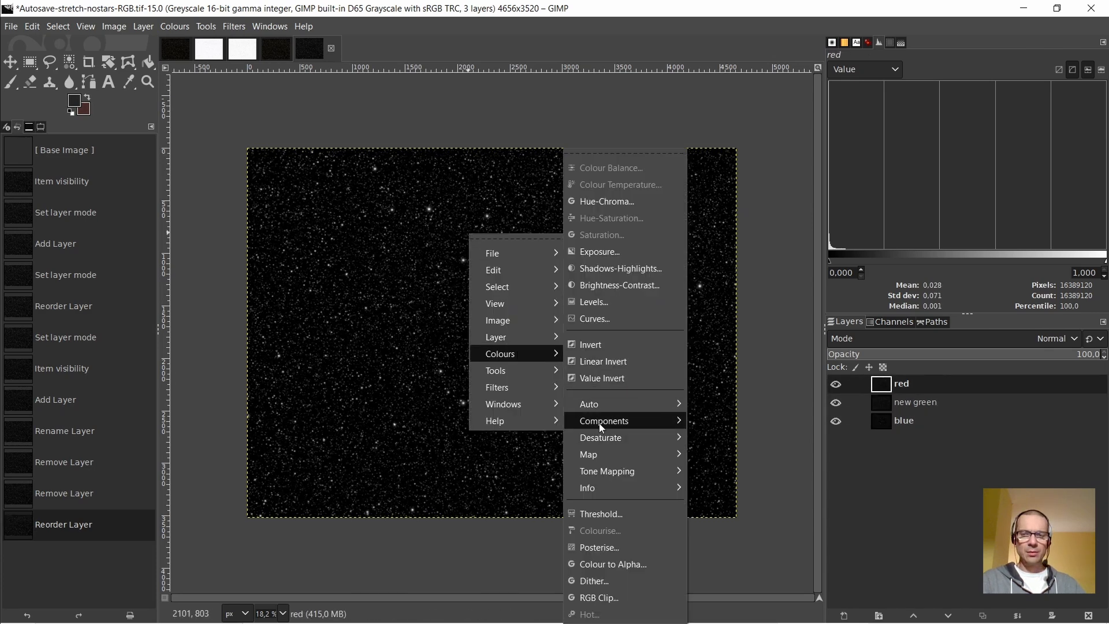
pyautogui.moveTo(599, 423)
pyautogui.click(751, 479)
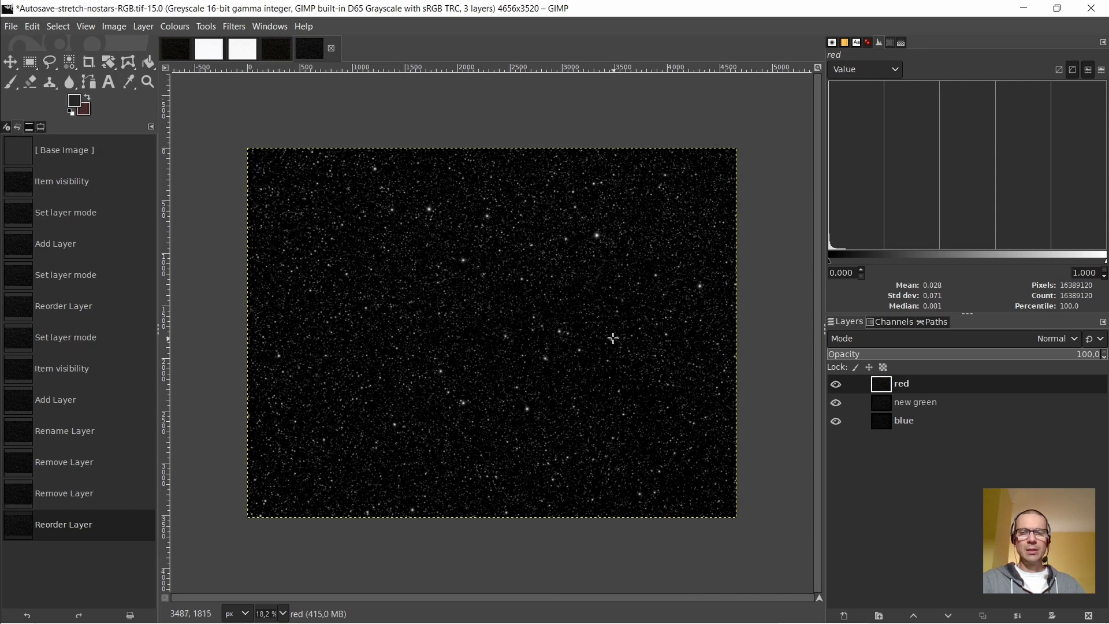
pyautogui.click(678, 413)
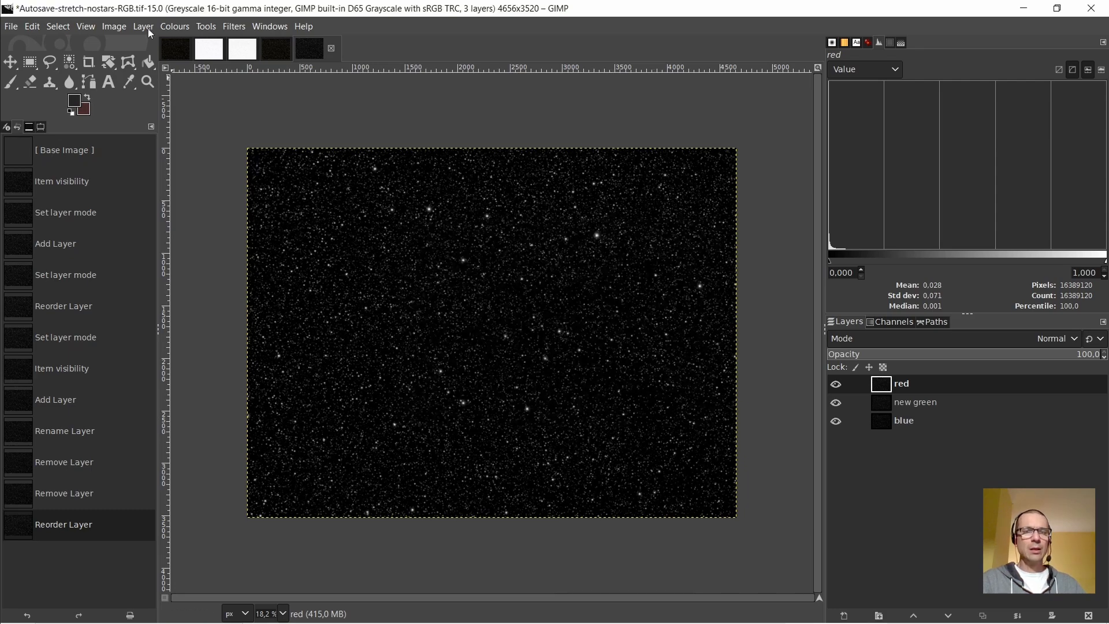
# Close the older images rgb-compose-RGB-12 and rgb-compose-11 without saving their changes
pyautogui.click(218, 55)
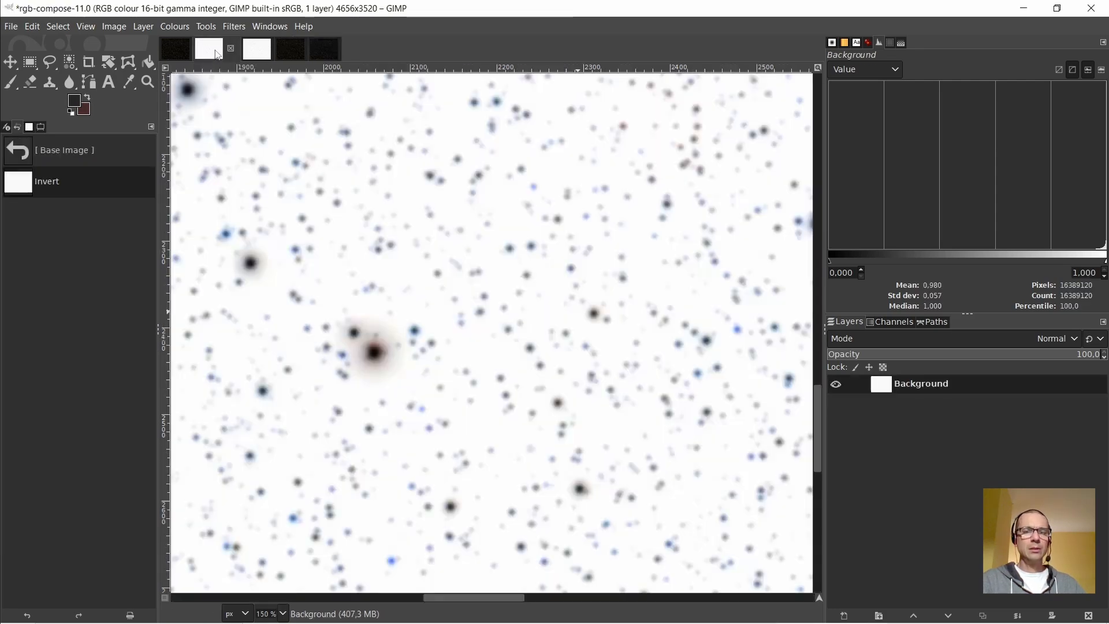
pyautogui.click(257, 52)
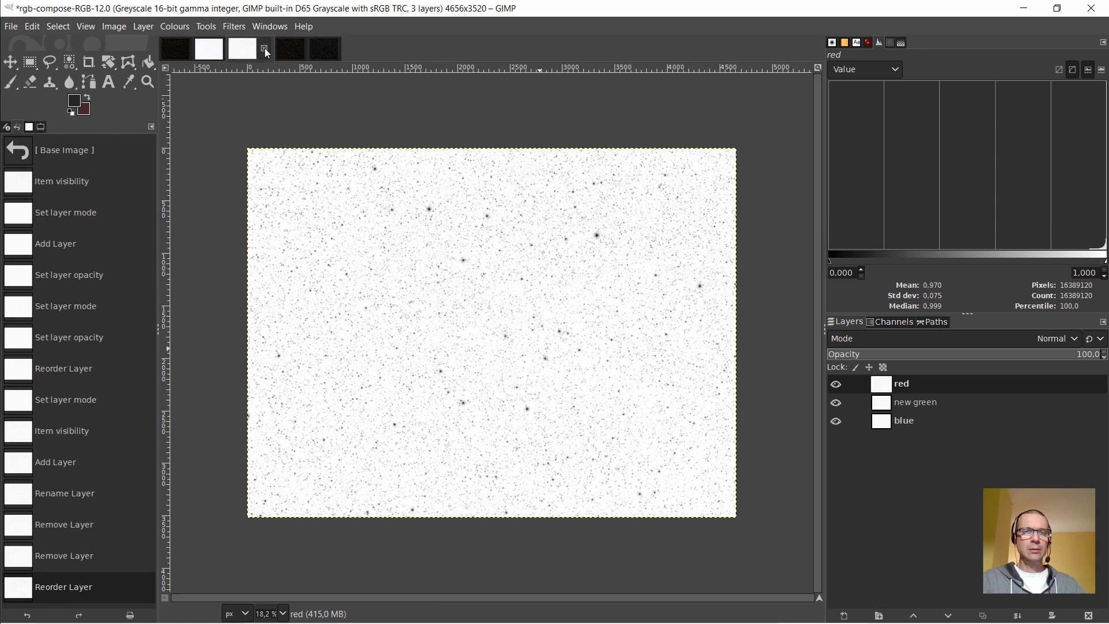
pyautogui.click(265, 48)
pyautogui.click(550, 380)
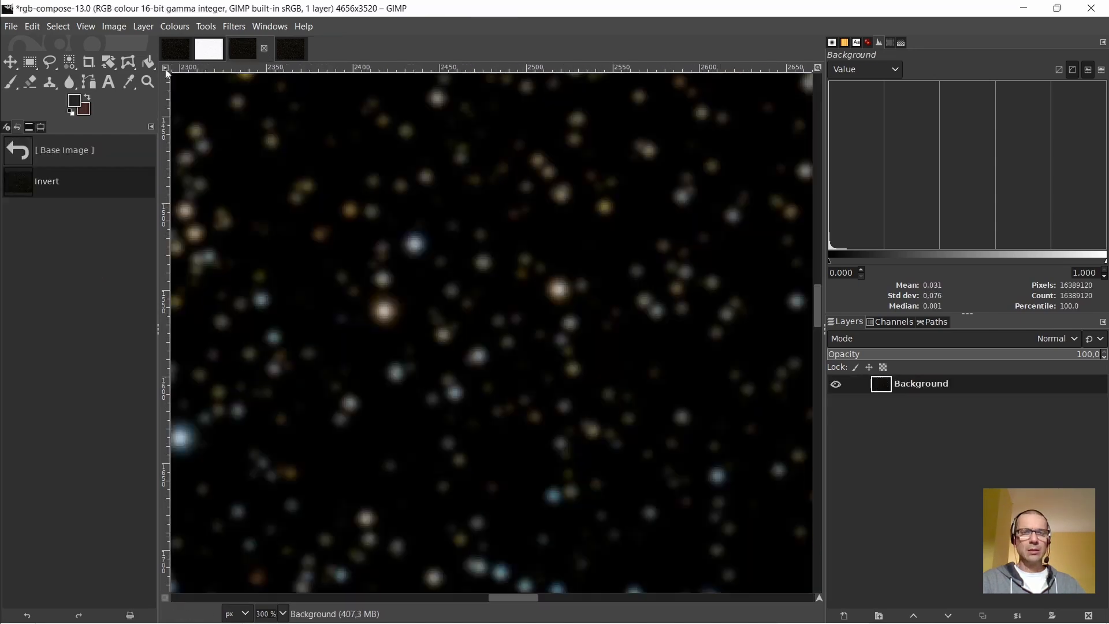
pyautogui.click(210, 52)
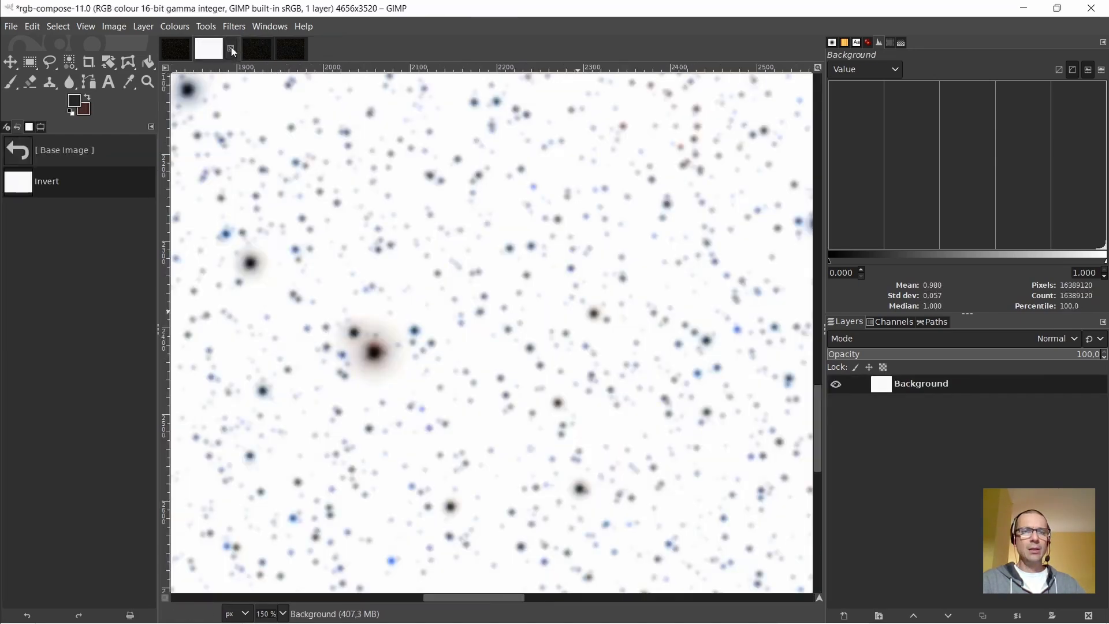
pyautogui.click(231, 48)
pyautogui.click(557, 386)
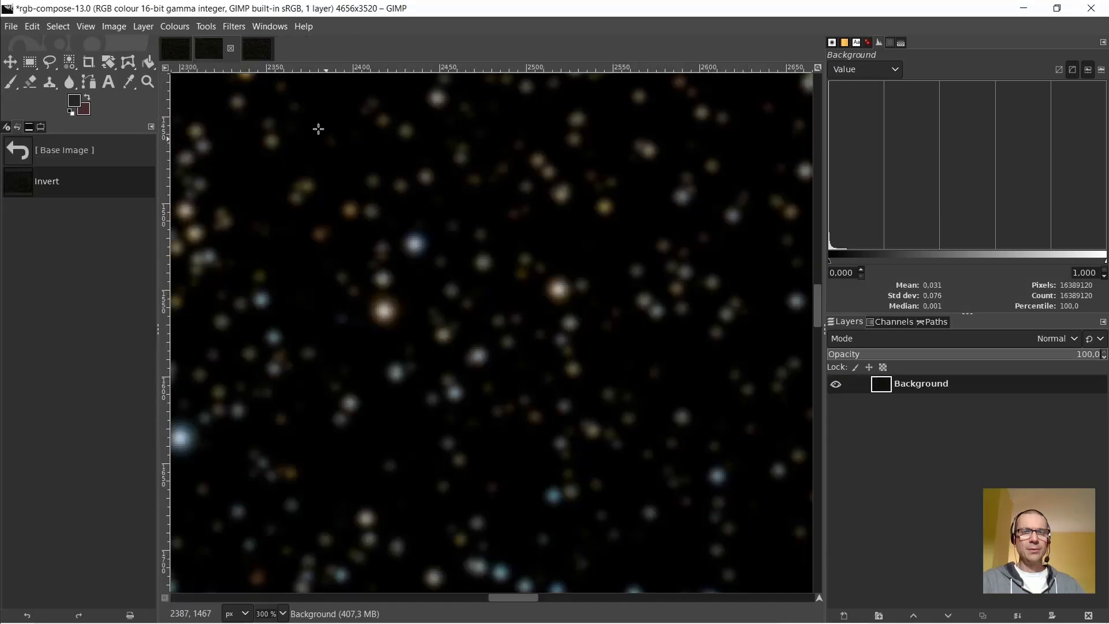
# Compose an RGB image from the stars' greyscale layers, using red for red, new green for green and blue for blue
pyautogui.click(260, 50)
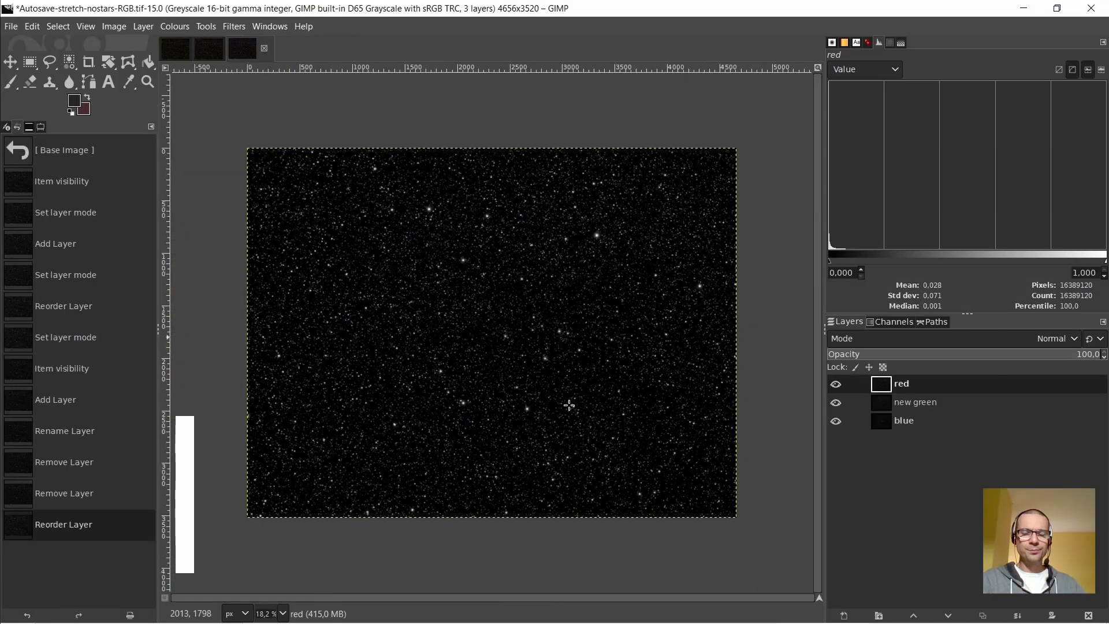
pyautogui.rightClick(477, 247)
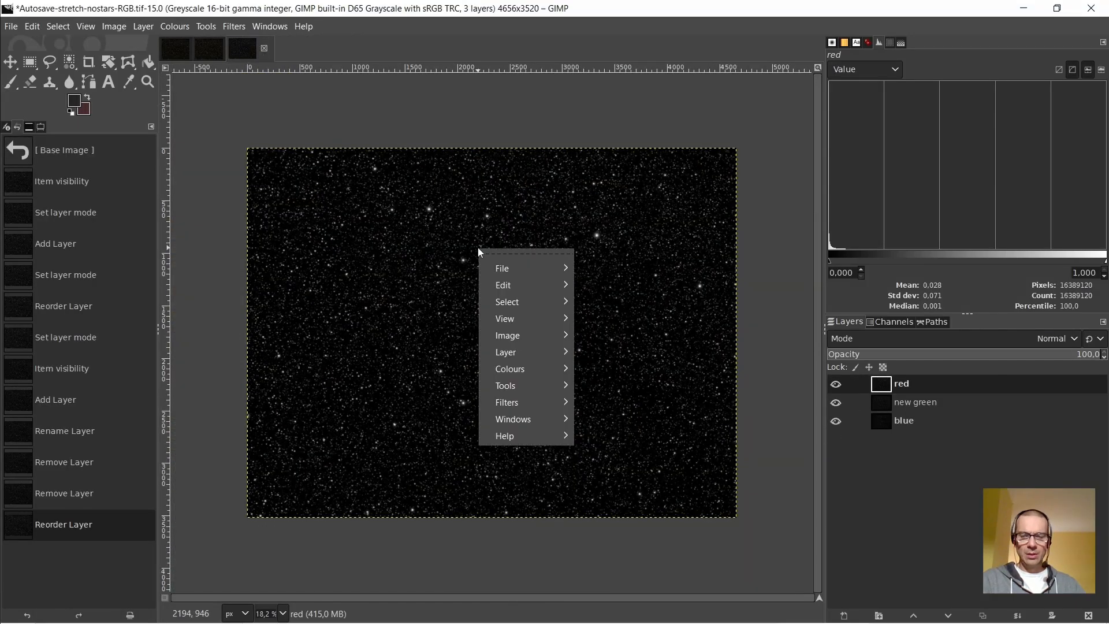
pyautogui.moveTo(499, 373)
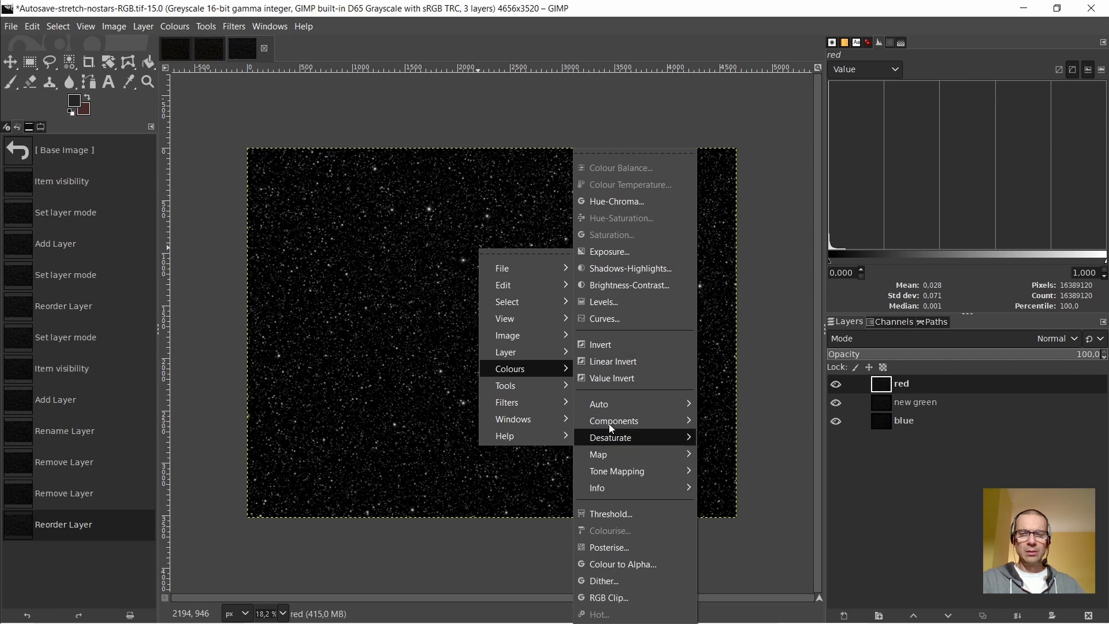
pyautogui.moveTo(636, 421)
pyautogui.click(747, 484)
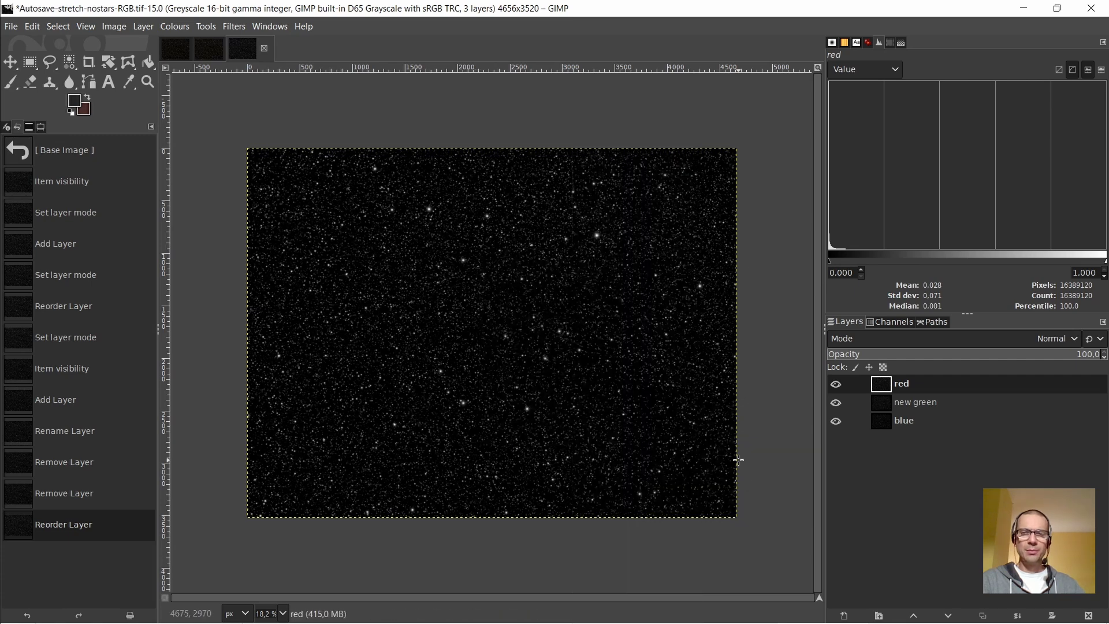
pyautogui.click(602, 313)
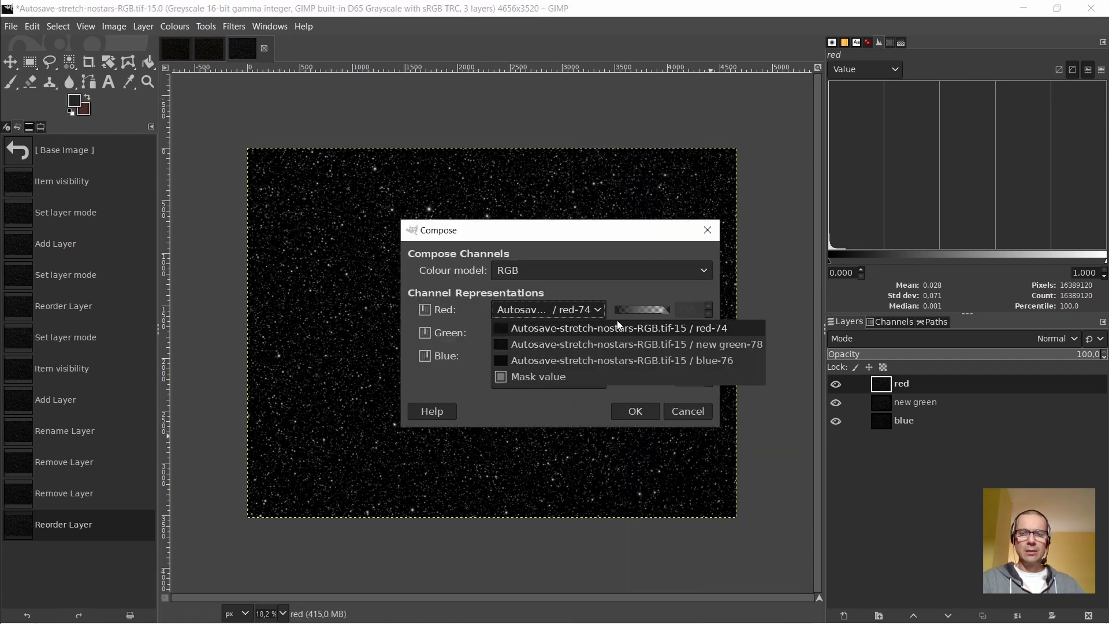
pyautogui.click(626, 323)
pyautogui.click(595, 331)
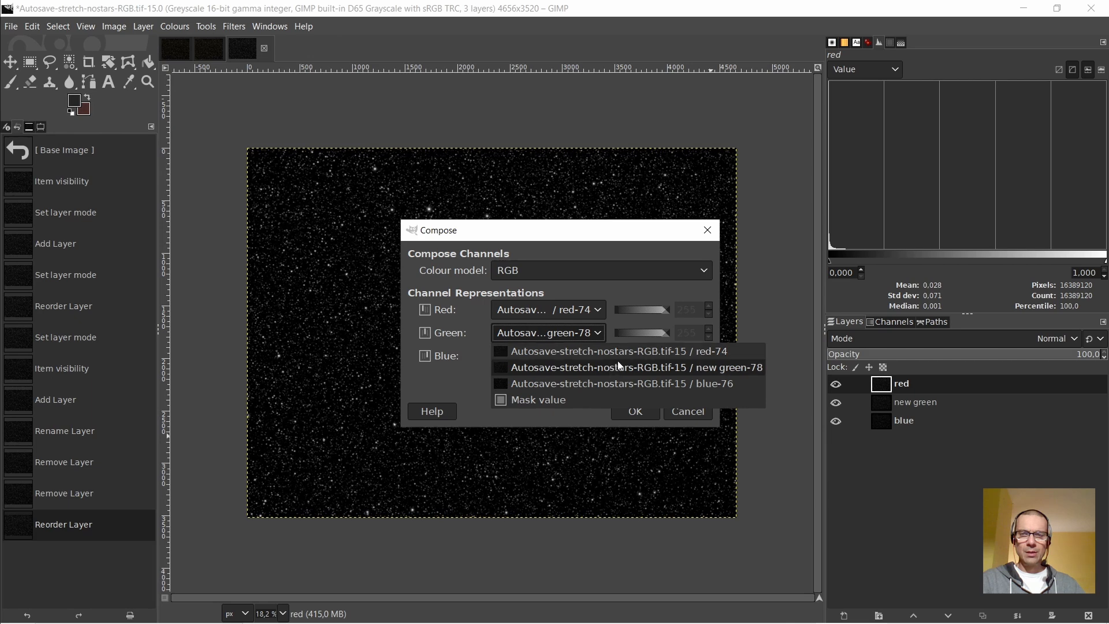
pyautogui.click(618, 365)
pyautogui.click(599, 355)
pyautogui.click(640, 408)
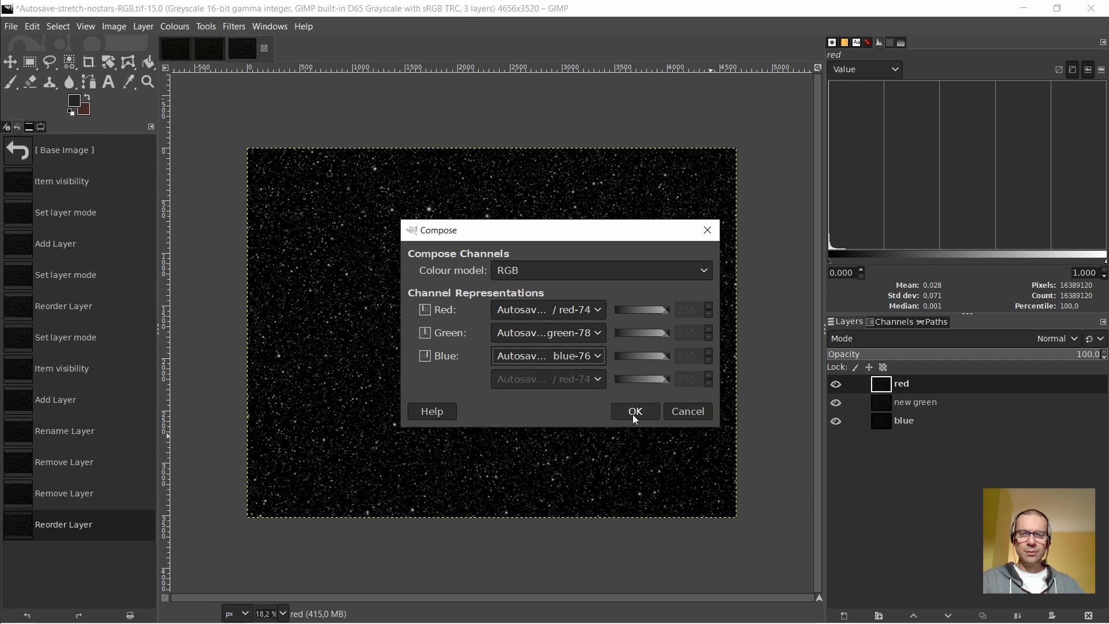
pyautogui.click(632, 413)
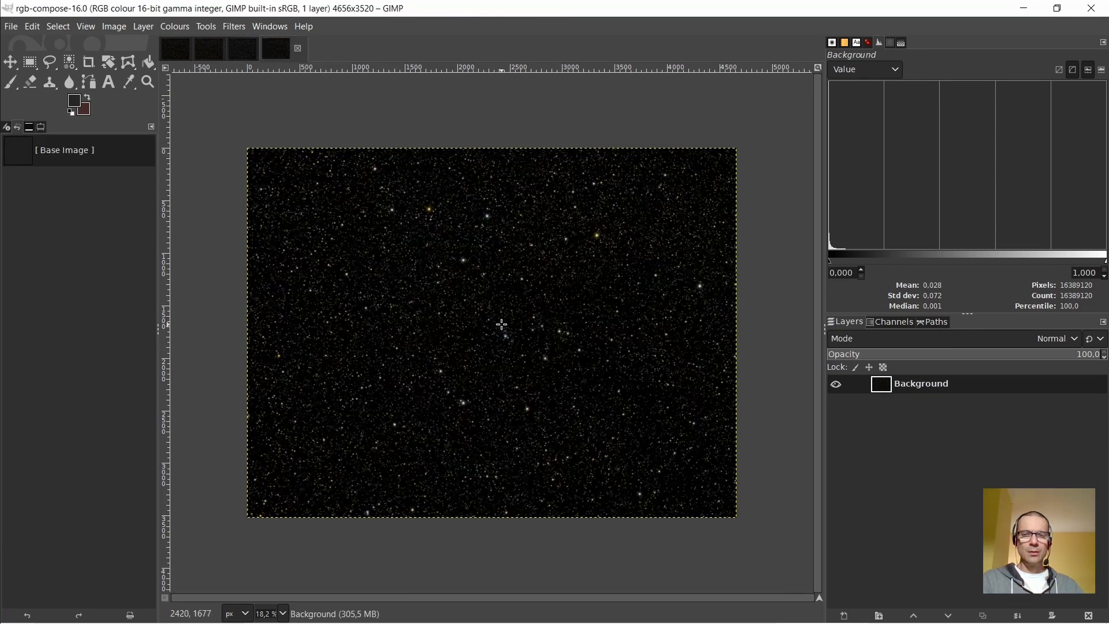
# Inspect the star colours in the newly composed image up close and invert its colours
pyautogui.scroll(9, 502, 325)
pyautogui.scroll(-5, 509, 340)
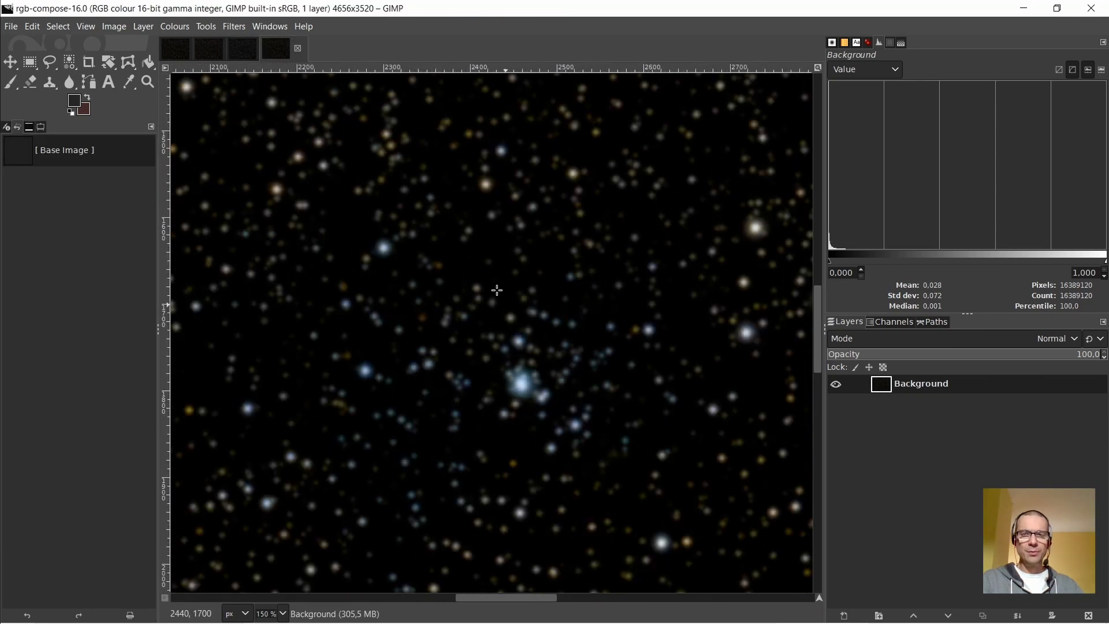
pyautogui.scroll(3, 485, 211)
pyautogui.scroll(-2, 486, 213)
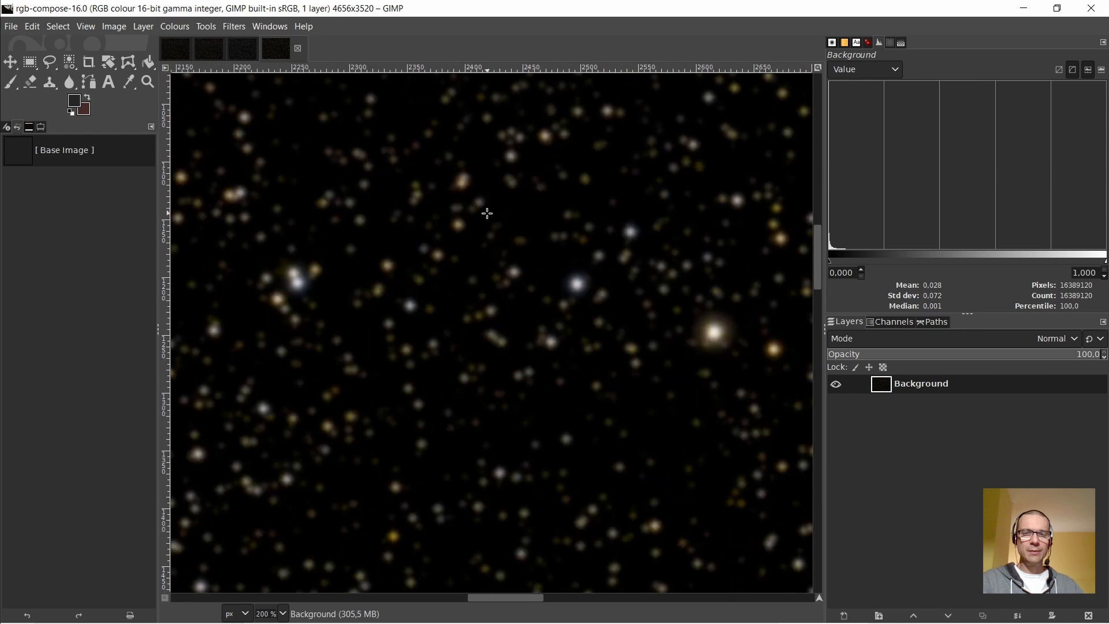
pyautogui.rightClick(510, 248)
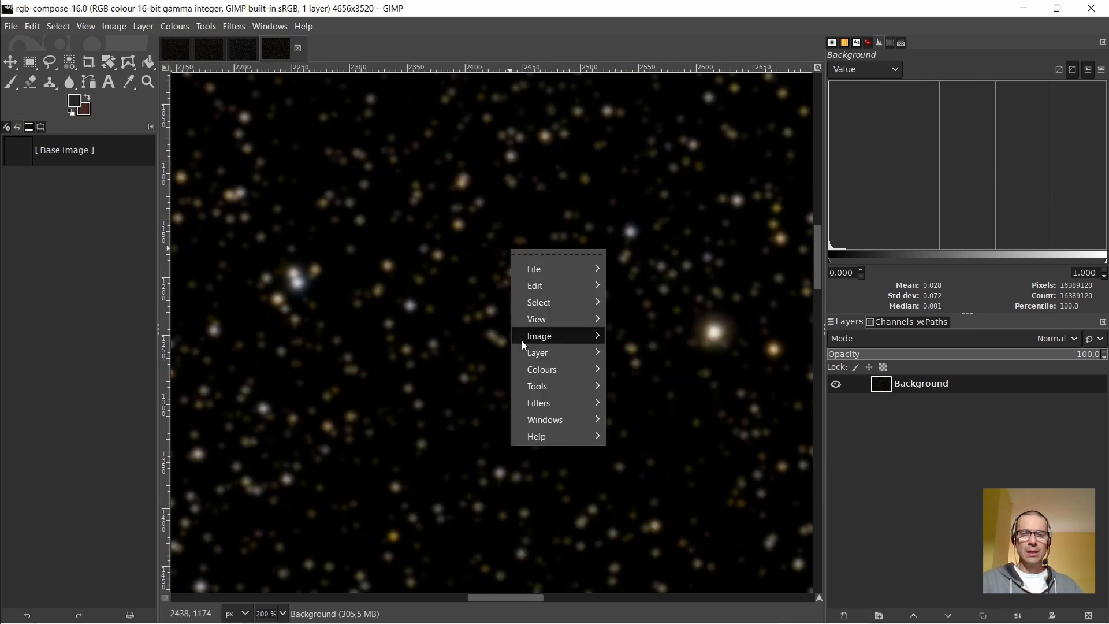
pyautogui.moveTo(543, 373)
pyautogui.click(632, 344)
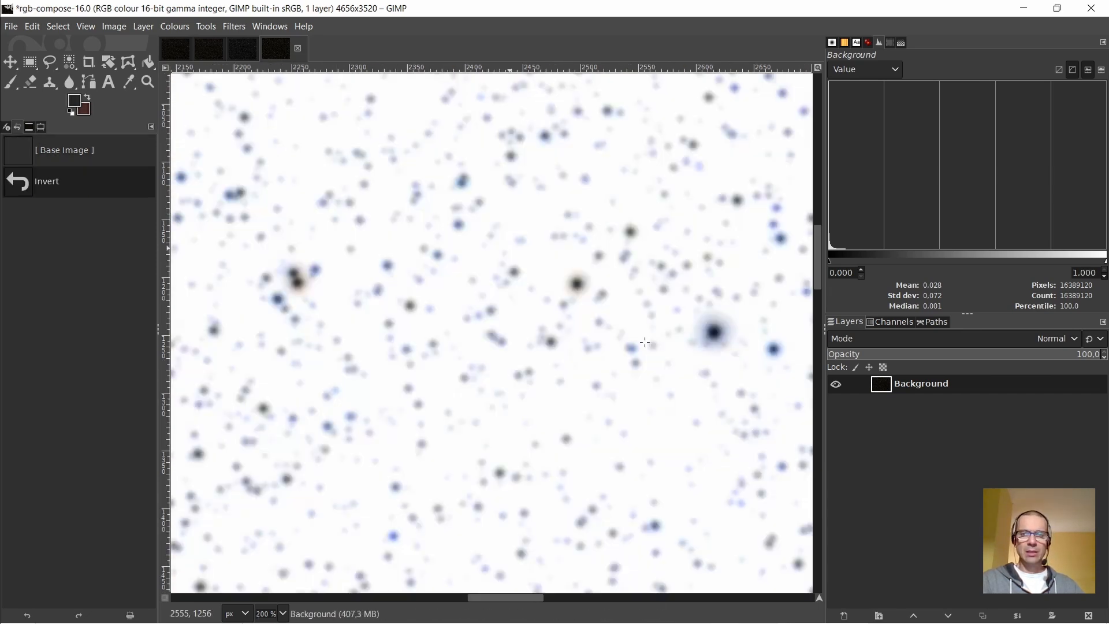
# Decompose the inverted image into separate layers using the RGB colour model
pyautogui.rightClick(474, 219)
pyautogui.moveTo(515, 336)
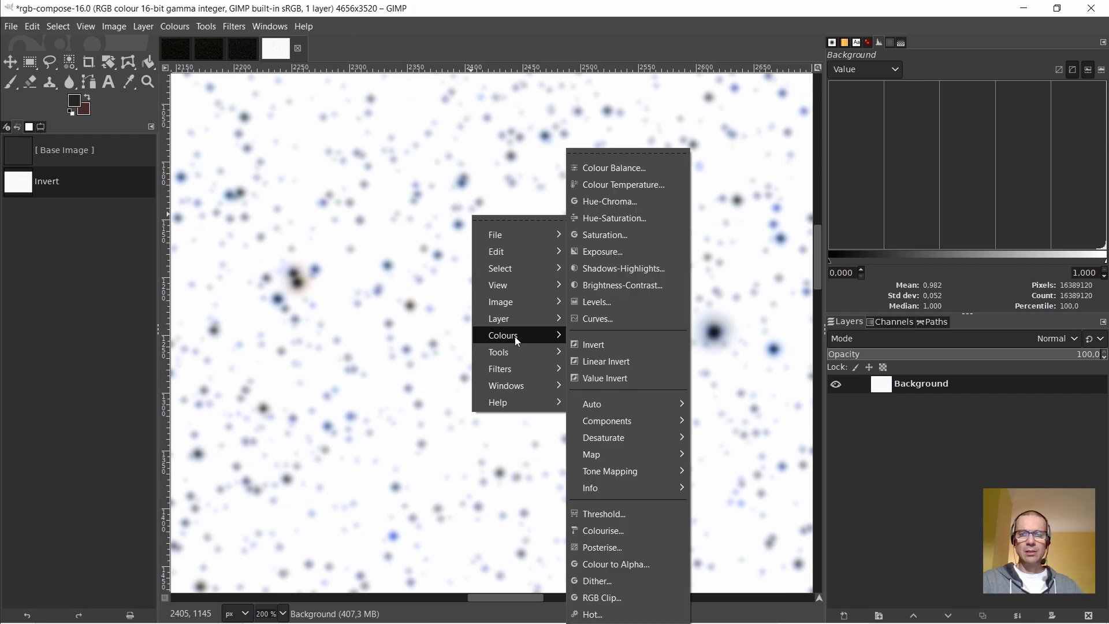
pyautogui.moveTo(620, 427)
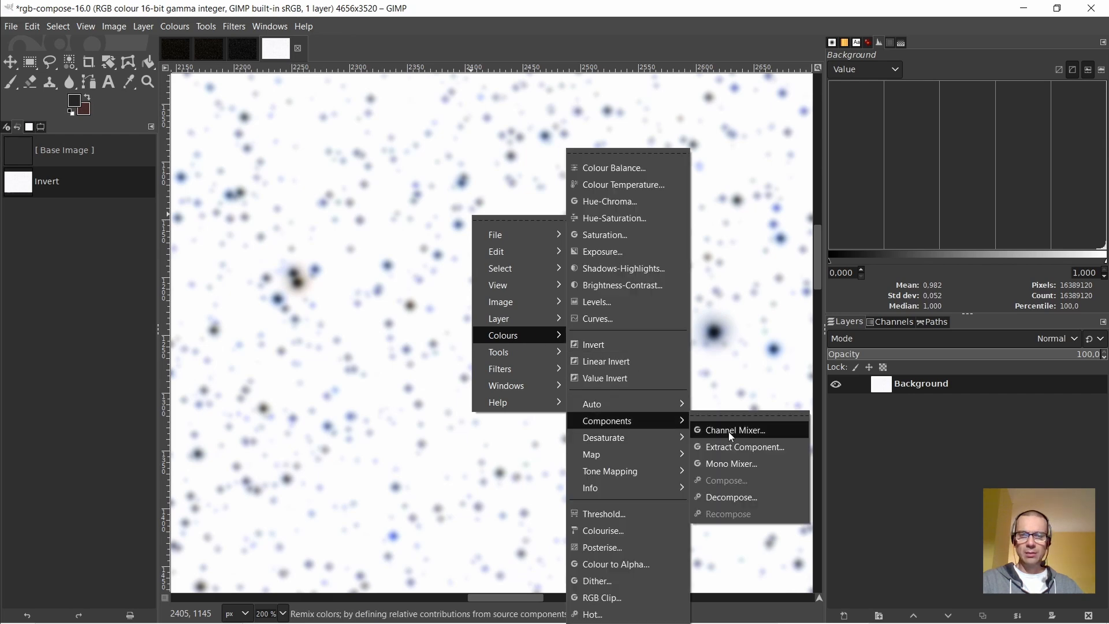
pyautogui.click(730, 500)
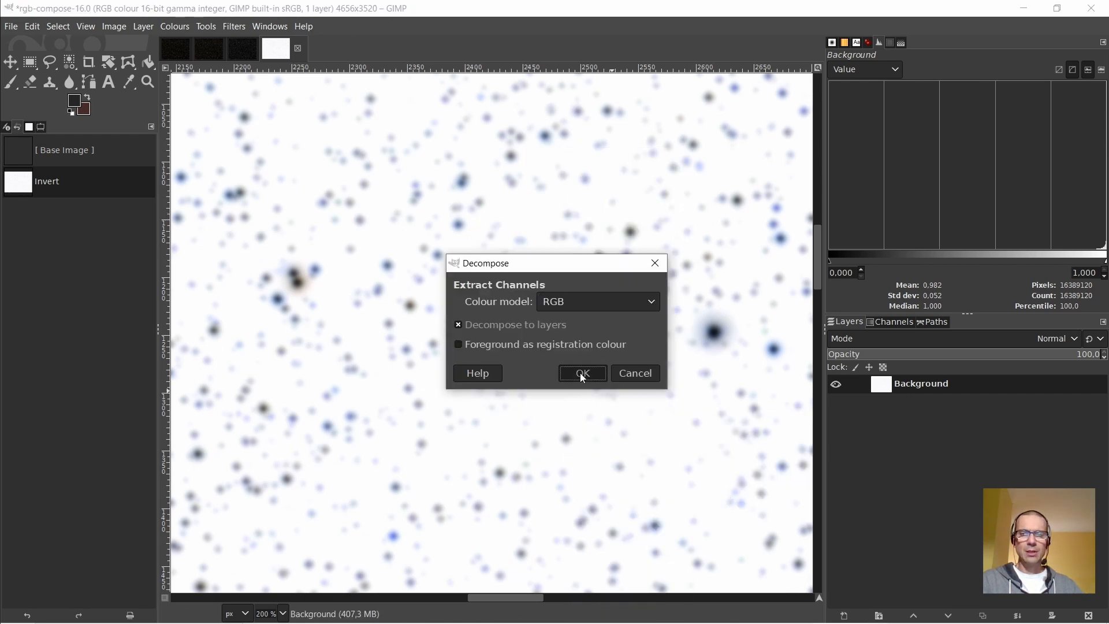
pyautogui.click(580, 372)
# Close the earlier composed image rgb-compose-13 without saving its changes
pyautogui.click(216, 47)
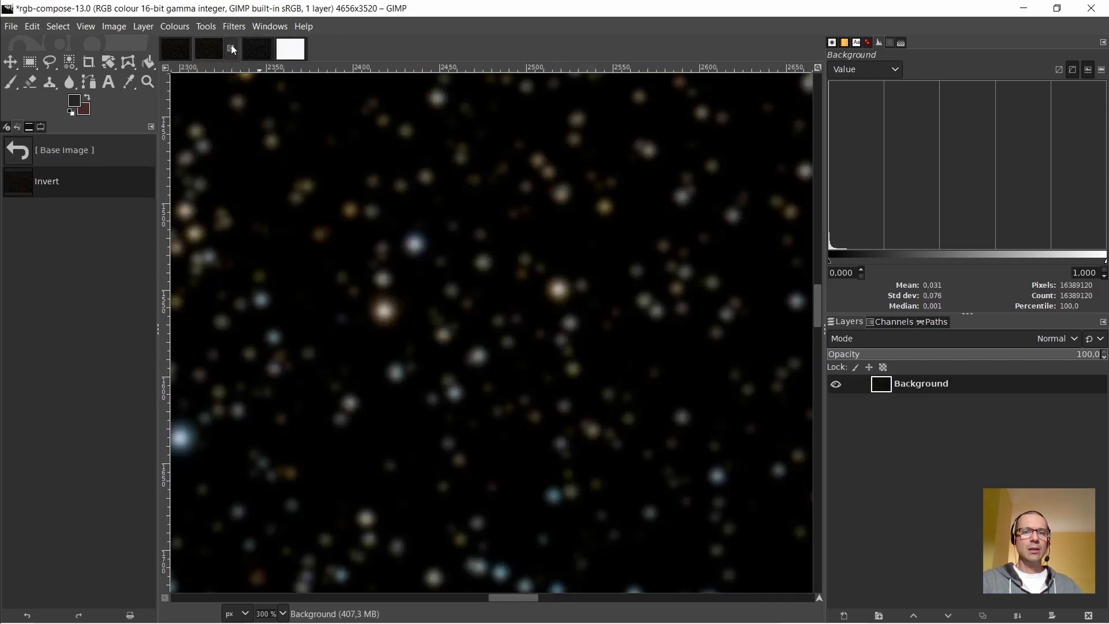
pyautogui.click(230, 48)
pyautogui.click(560, 386)
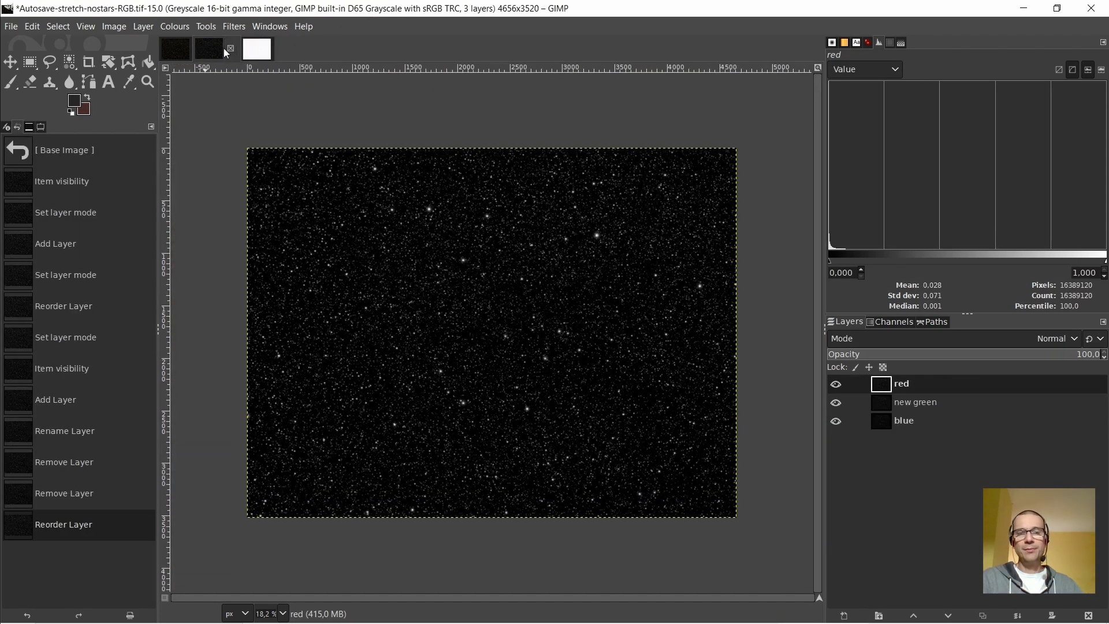
# In the decomposed inverted image, create a new layer from the visible blend of red in Lighten only mode over blue, with green hidden
pyautogui.click(257, 49)
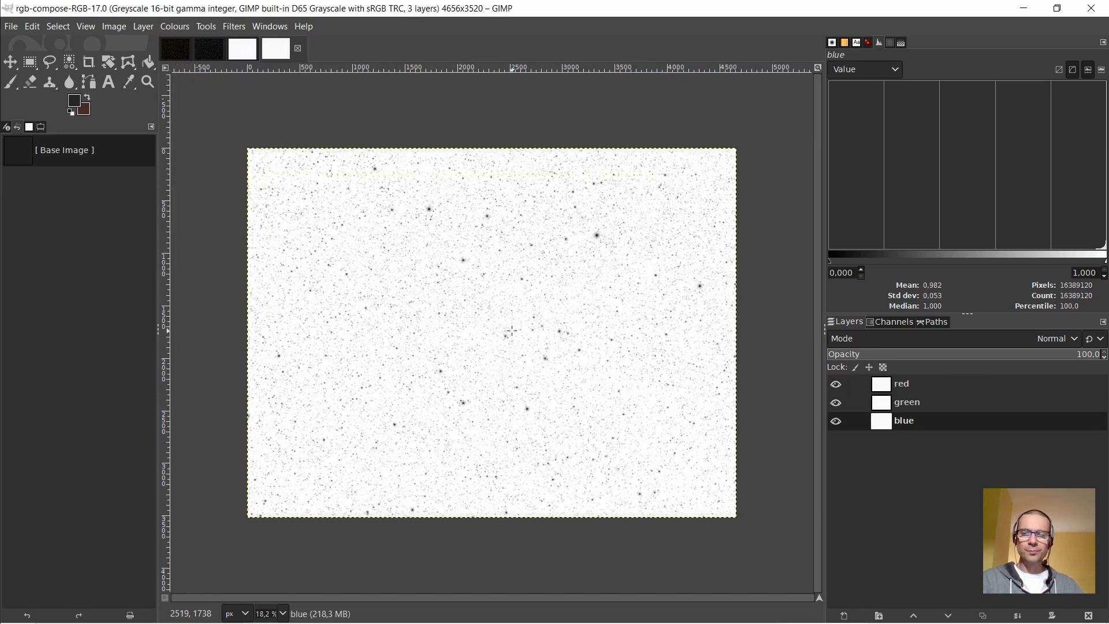
pyautogui.click(837, 403)
pyautogui.click(884, 384)
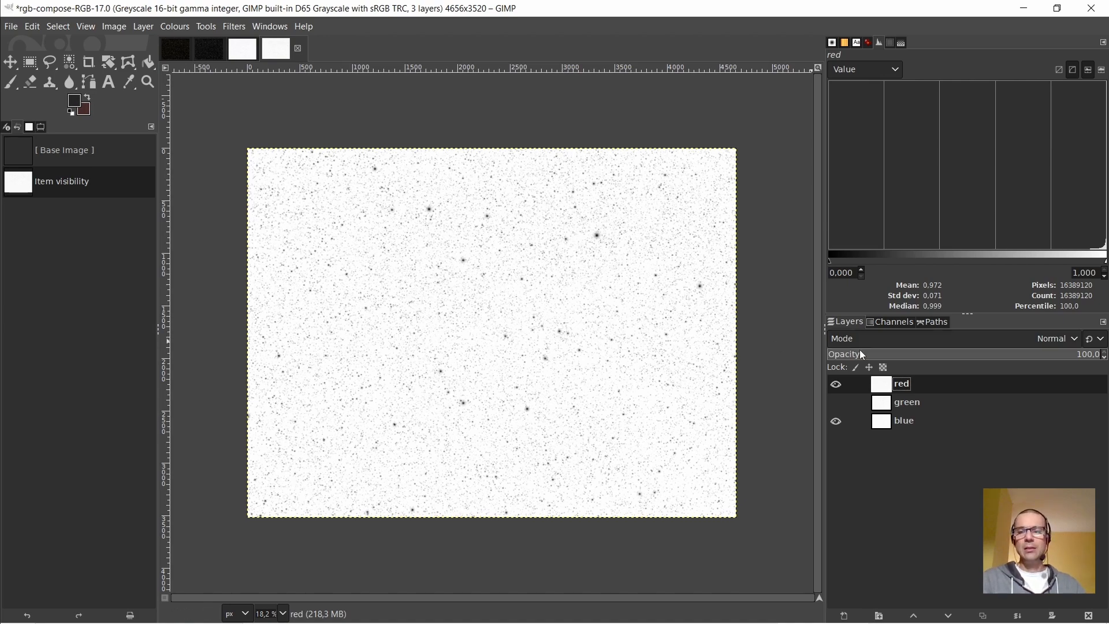
pyautogui.scroll(3, 508, 326)
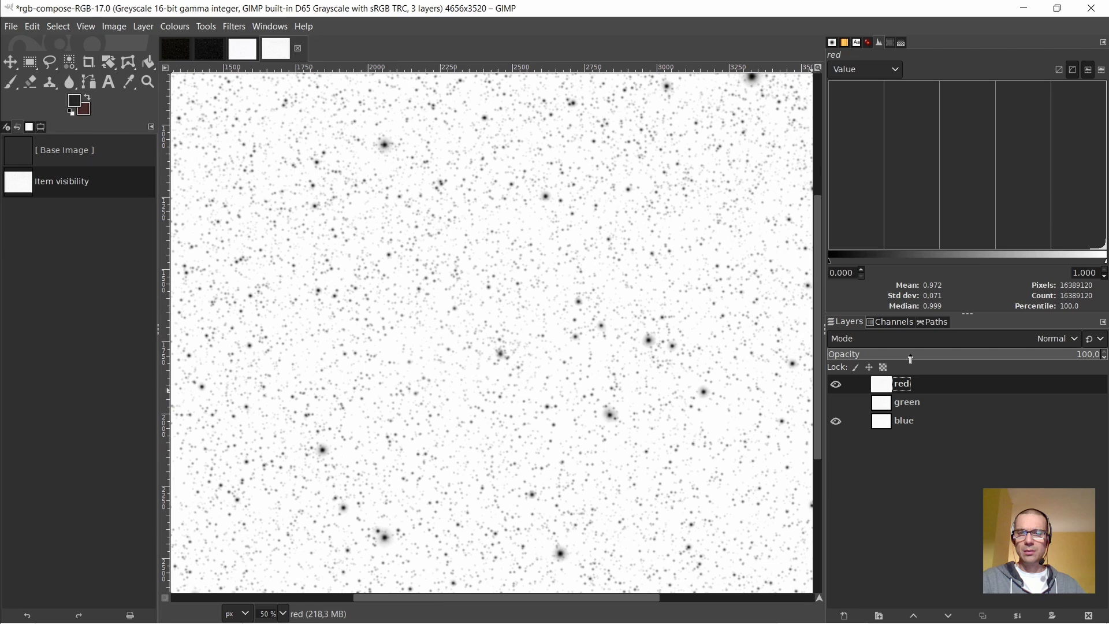
pyautogui.click(904, 341)
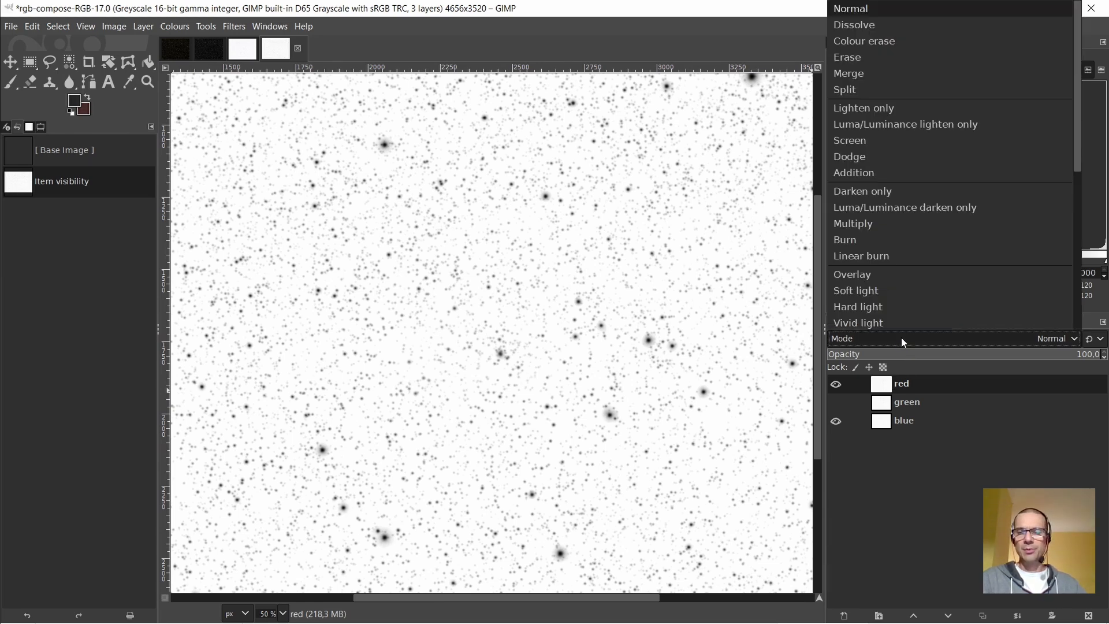
pyautogui.click(865, 109)
pyautogui.rightClick(889, 384)
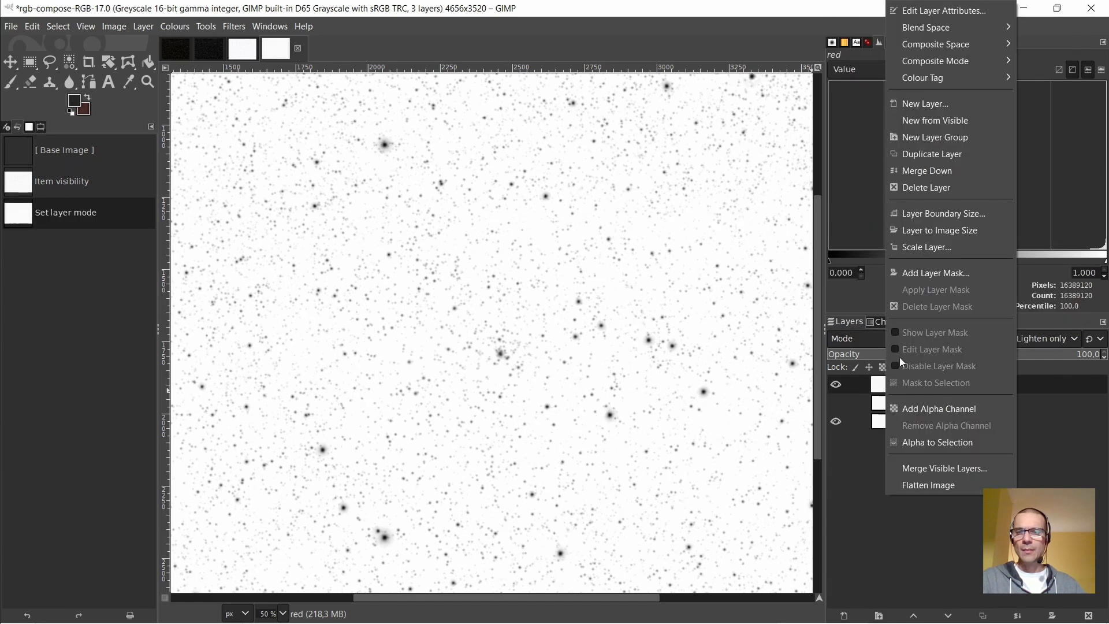
pyautogui.click(938, 126)
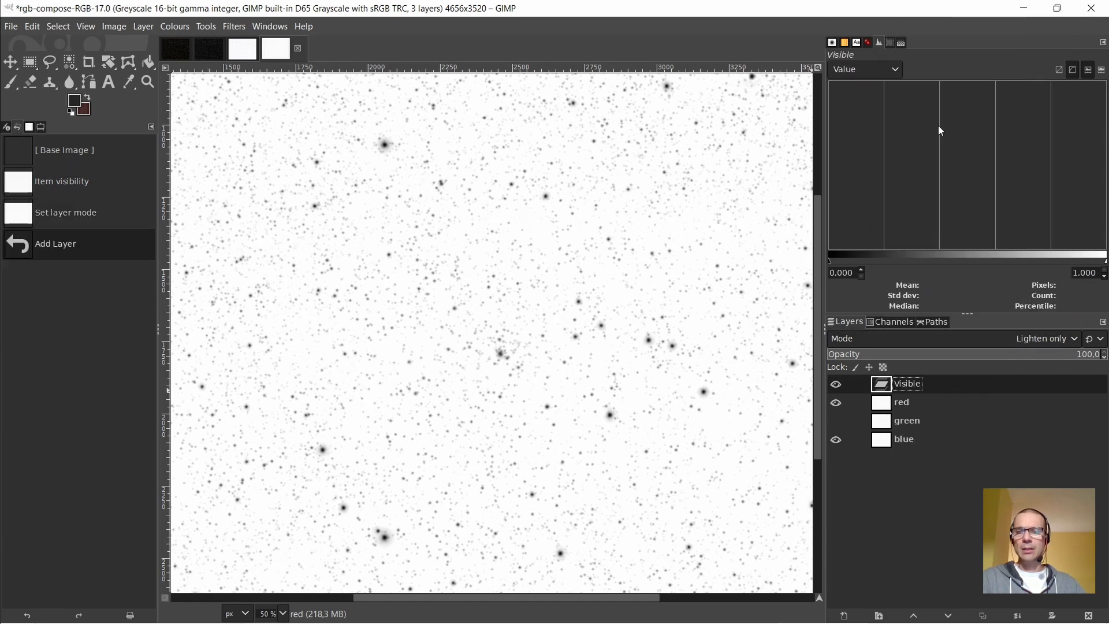
# Move the green layer to the top of the stack and return the red layer to Normal mode
pyautogui.click(887, 423)
pyautogui.moveTo(884, 424); pyautogui.dragTo(879, 382)
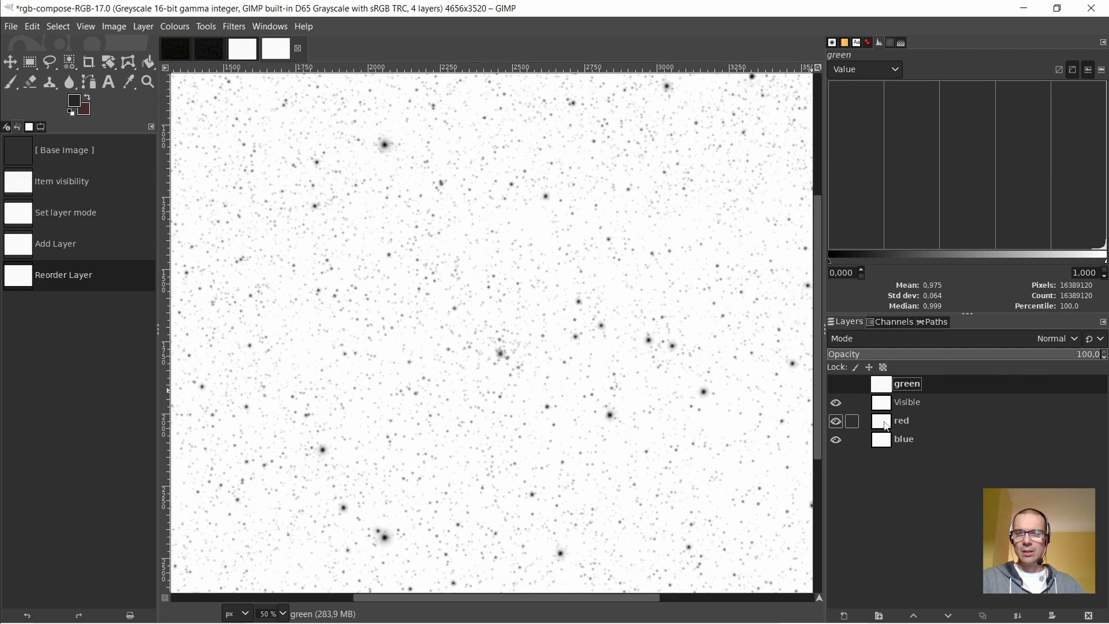
pyautogui.click(883, 424)
pyautogui.click(915, 341)
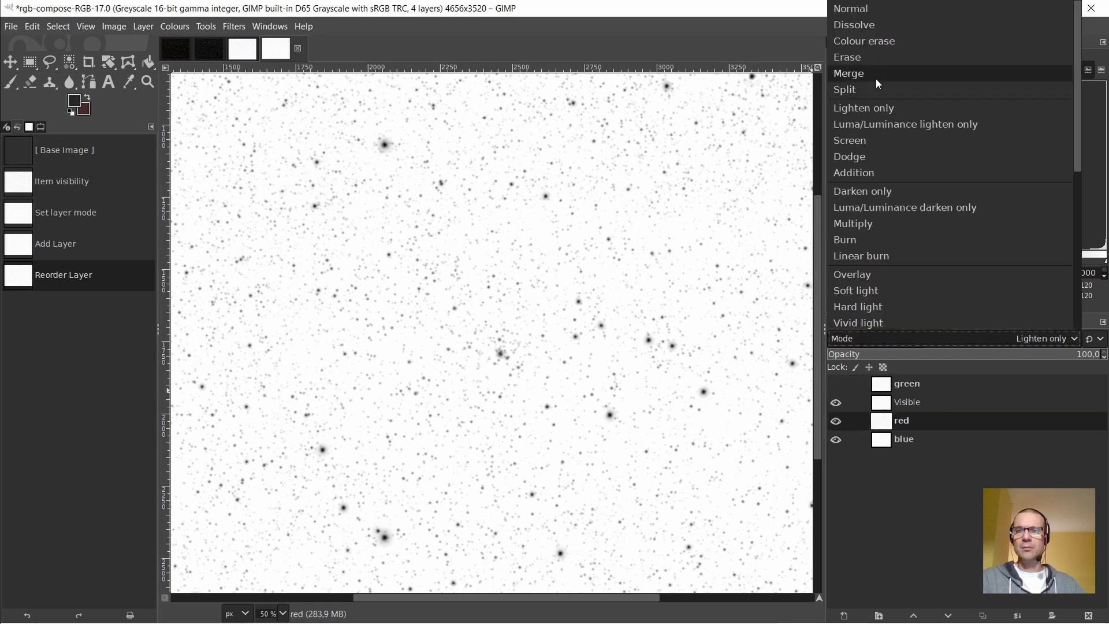
pyautogui.click(855, 8)
# Set the green layer to Darken only mode and make it visible
pyautogui.click(882, 384)
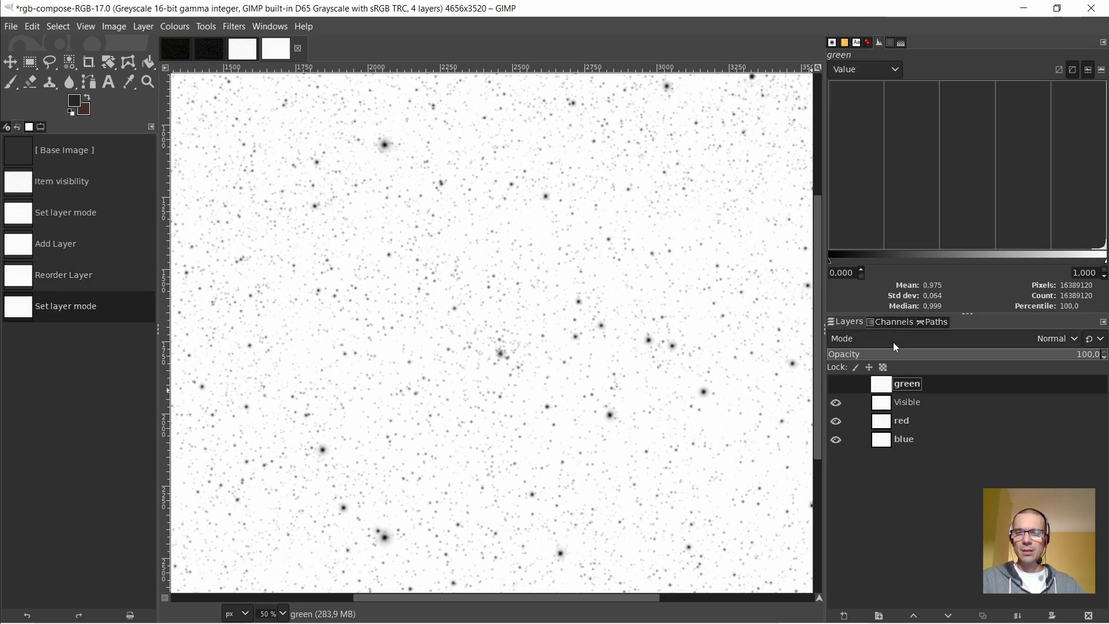
pyautogui.click(893, 341)
pyautogui.click(859, 194)
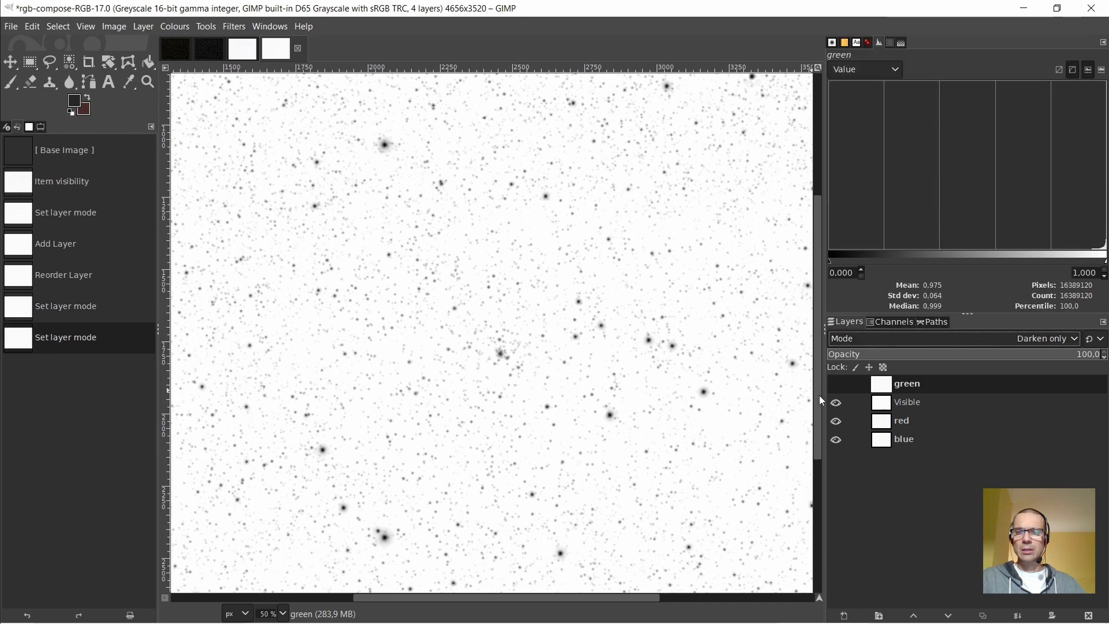
pyautogui.click(836, 385)
# Create a new layer from the visible blend with green in Darken only mode, and name it new green
pyautogui.rightClick(879, 384)
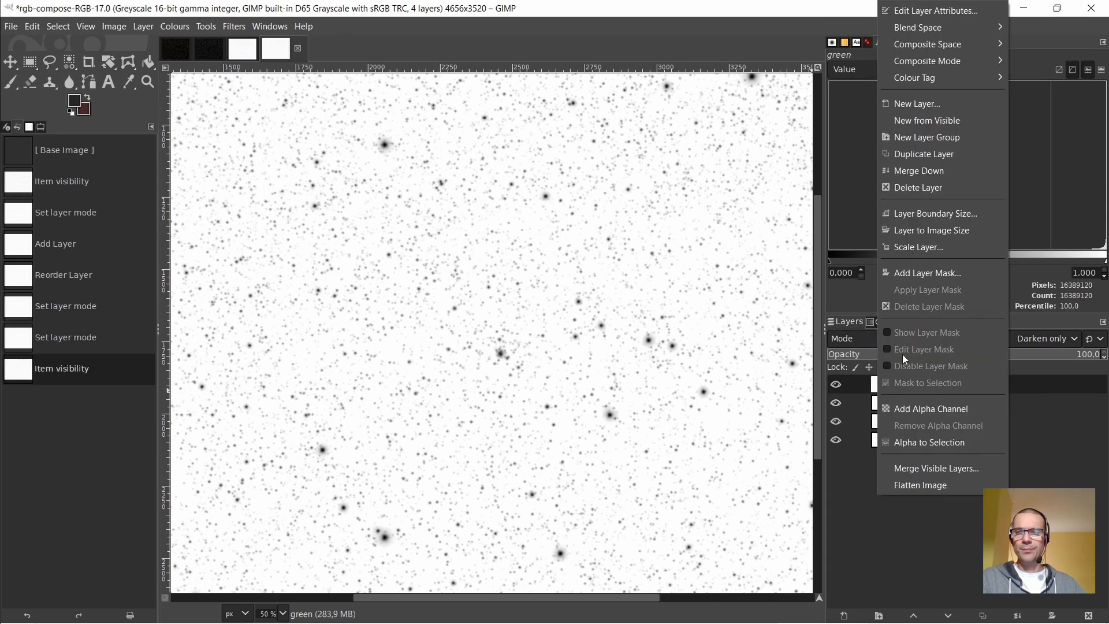
pyautogui.click(926, 120)
pyautogui.doubleClick(913, 384)
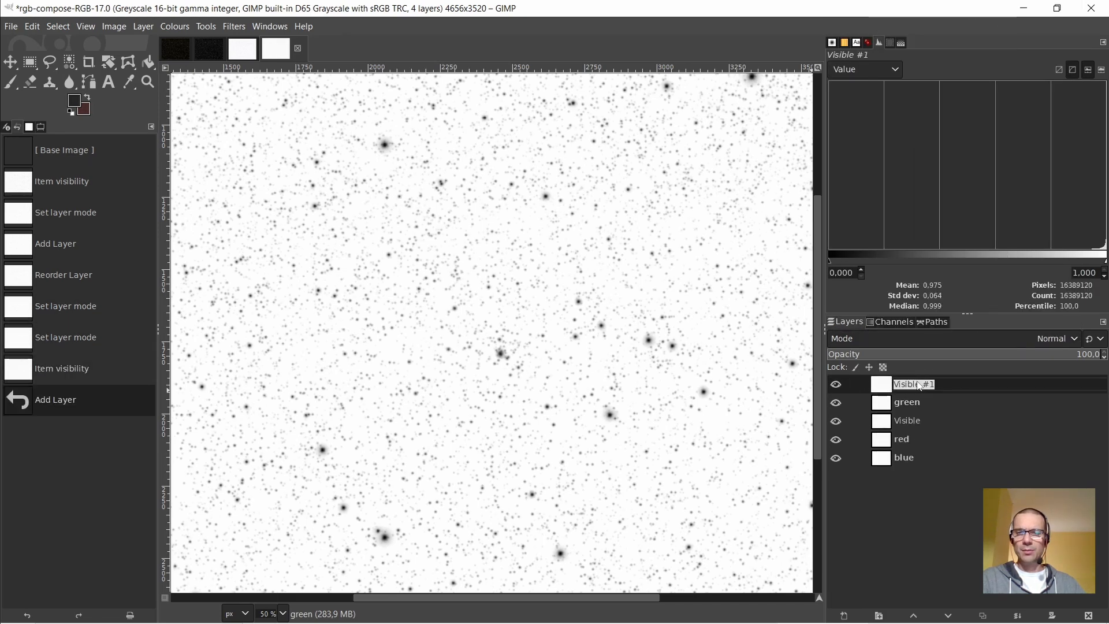
pyautogui.write('new gree')
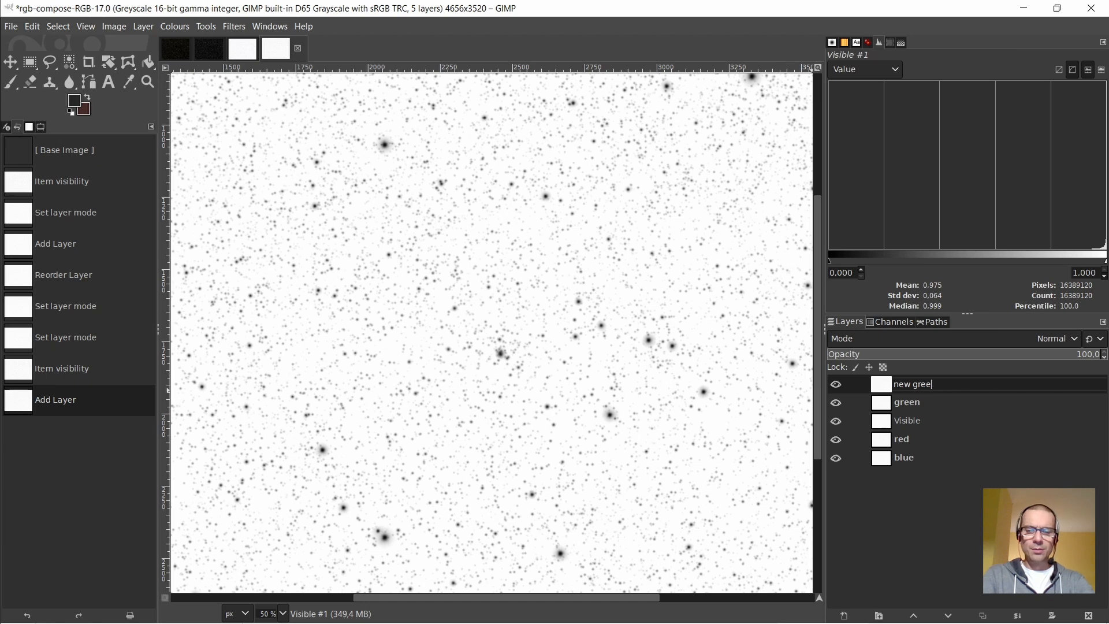
pyautogui.write('n')
pyautogui.press('Return')
# Delete the original green layer and the Visible layer, and move the red layer above new green
pyautogui.click(890, 403)
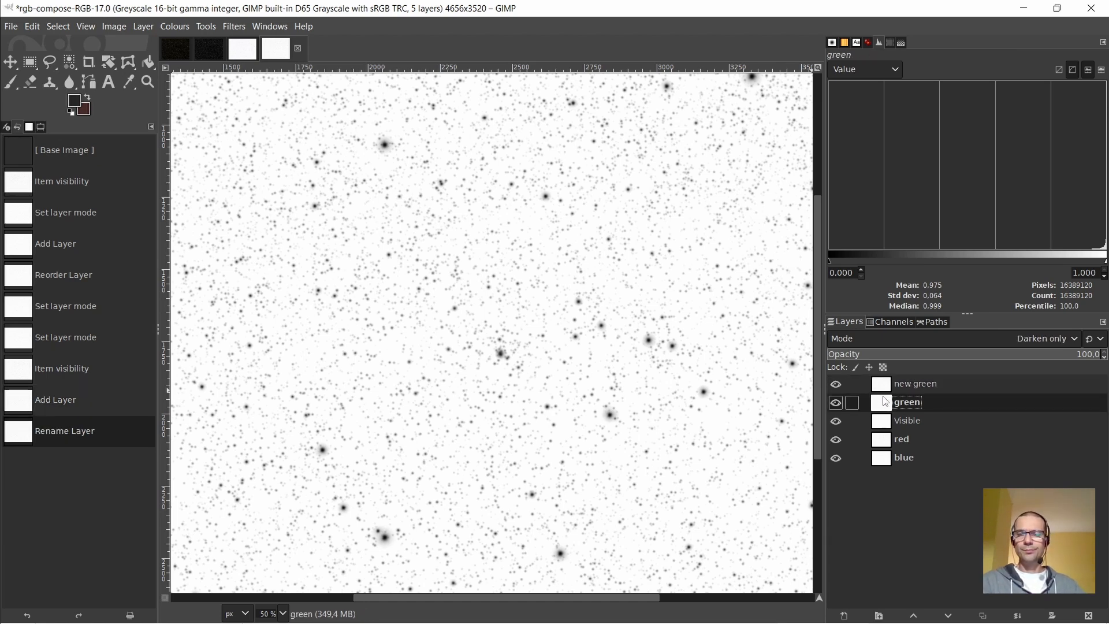
pyautogui.rightClick(889, 403)
pyautogui.click(917, 195)
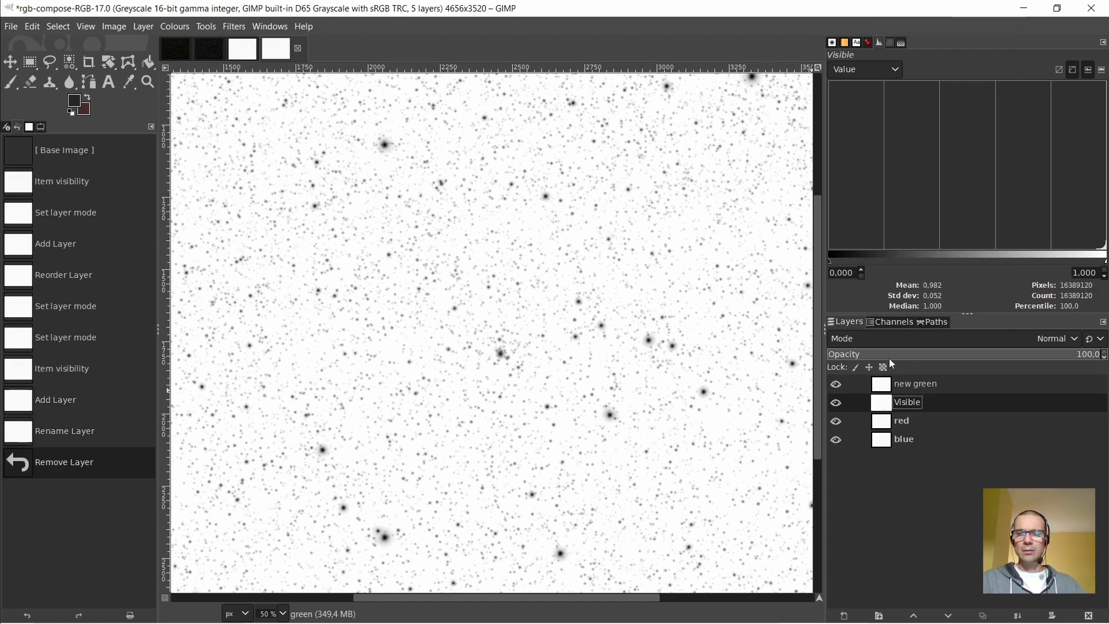
pyautogui.rightClick(884, 402)
pyautogui.click(908, 188)
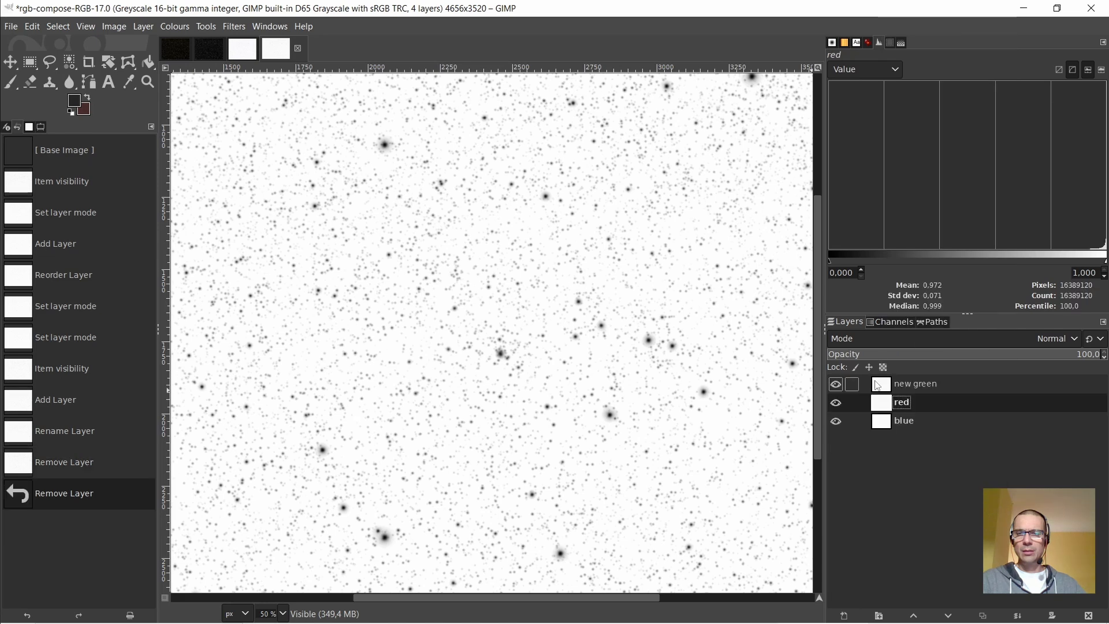
pyautogui.moveTo(887, 404); pyautogui.dragTo(892, 386)
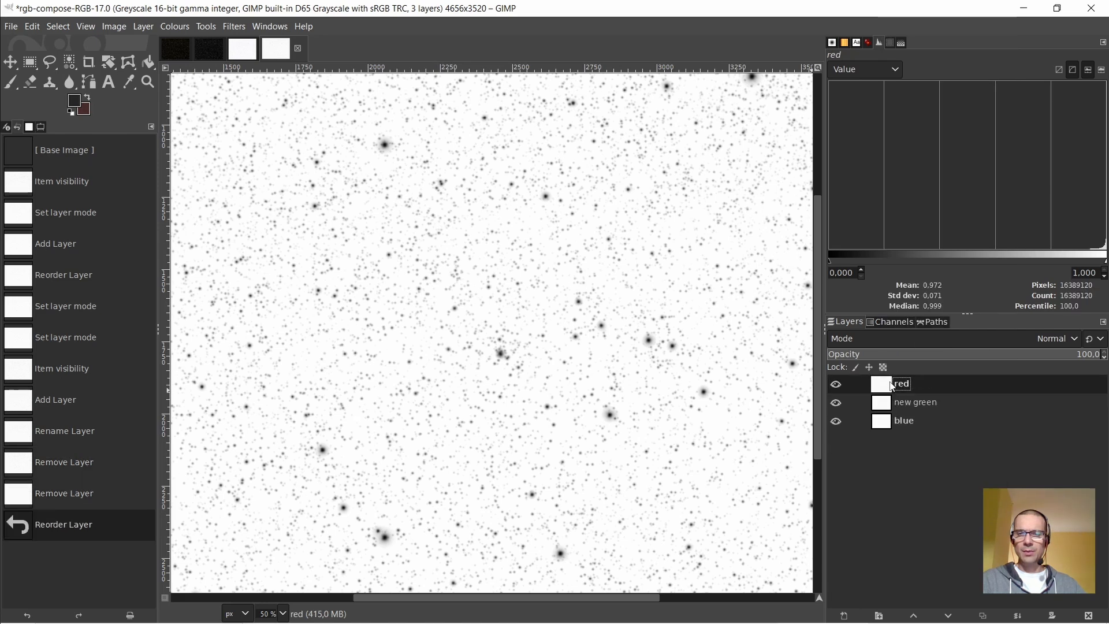
pyautogui.rightClick(483, 286)
pyautogui.moveTo(555, 405)
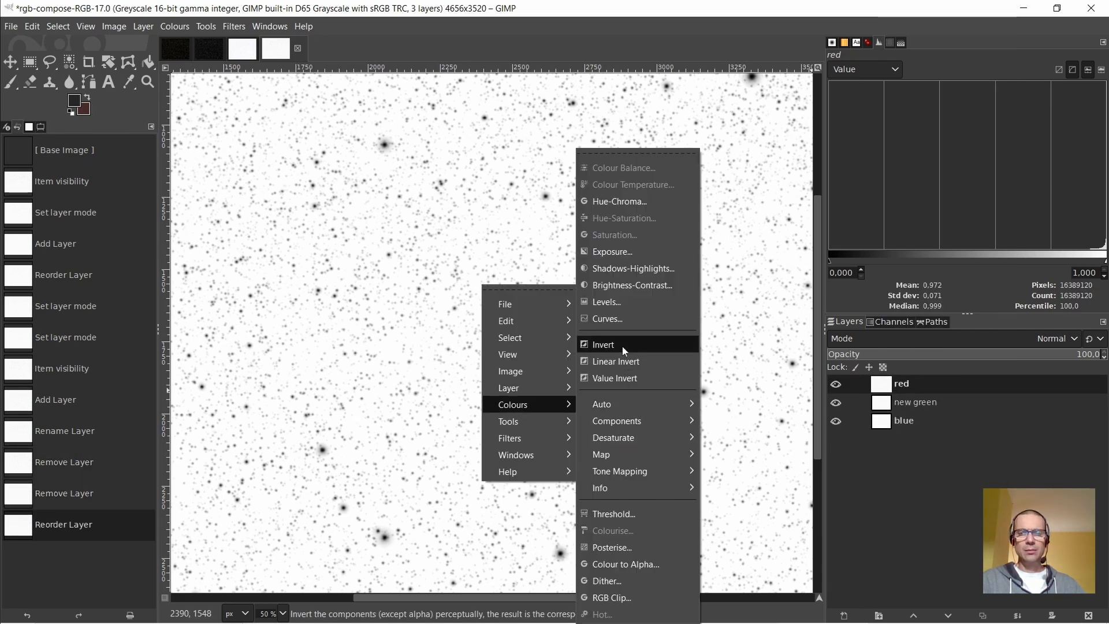
pyautogui.moveTo(630, 421)
pyautogui.click(726, 478)
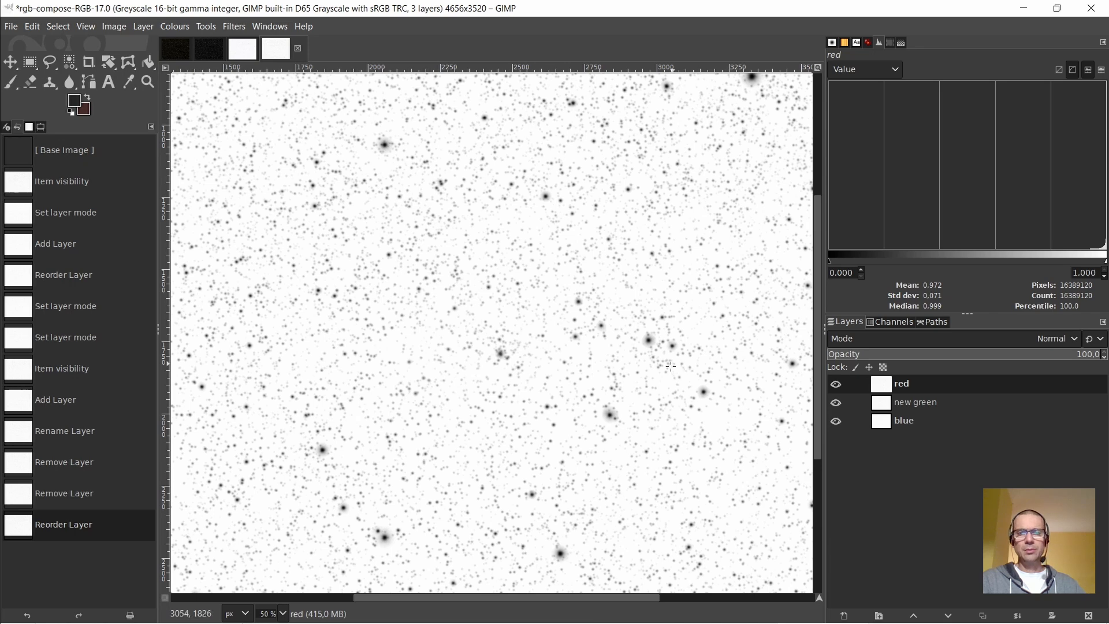
pyautogui.click(692, 412)
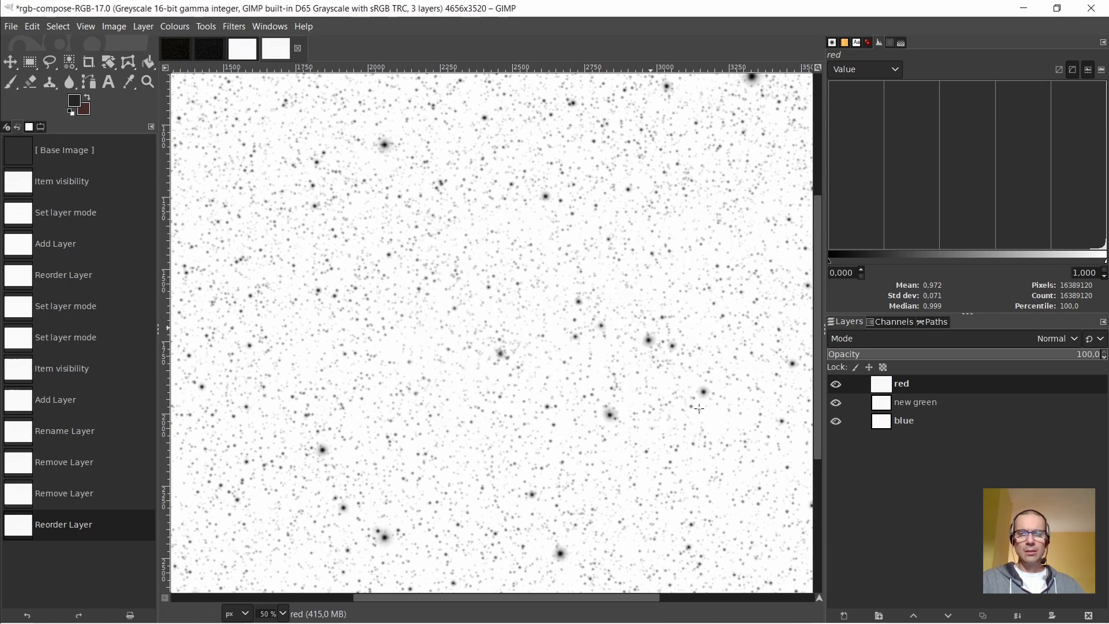
# Close the earlier decomposed image Autosave-stretch-nostars-RGB.tif and the composed image rgb-compose-16 without saving their changes
pyautogui.click(209, 45)
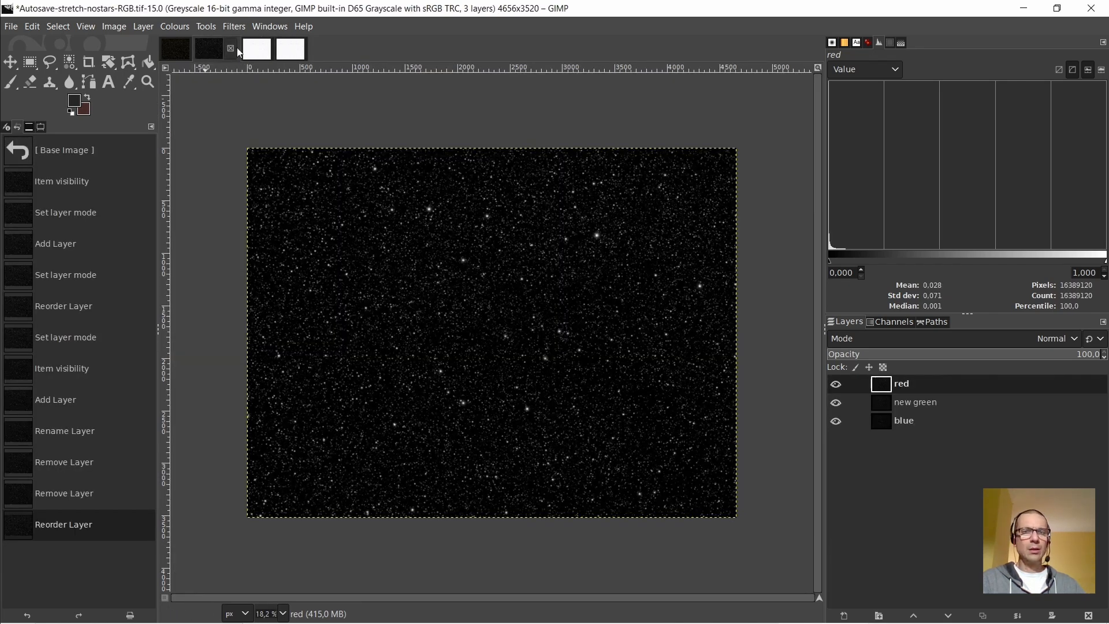
pyautogui.click(230, 49)
pyautogui.click(563, 387)
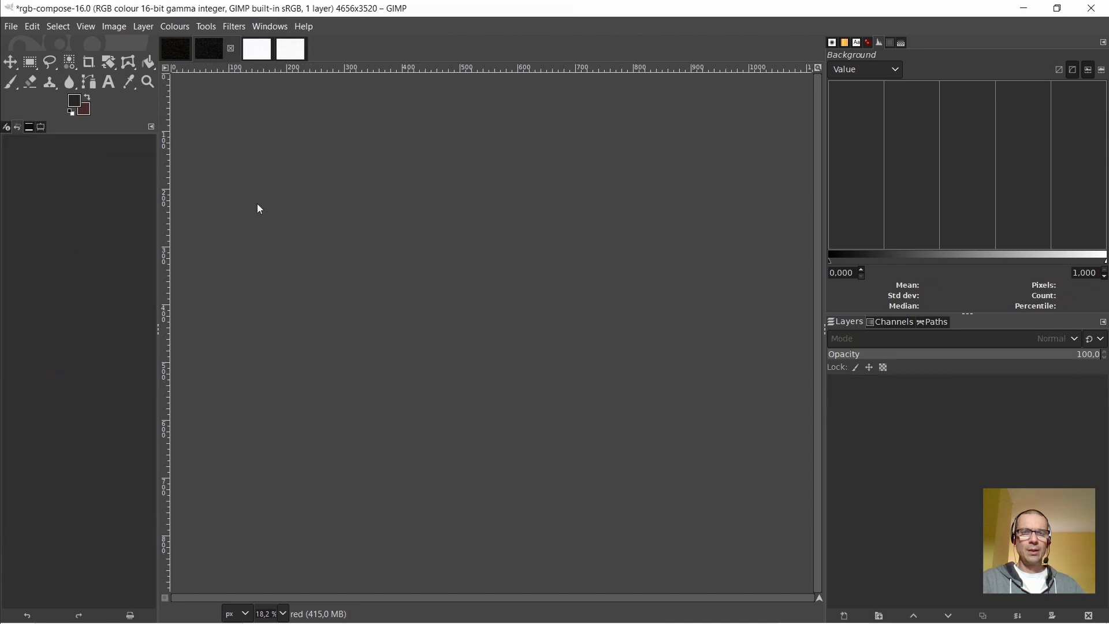
pyautogui.click(230, 49)
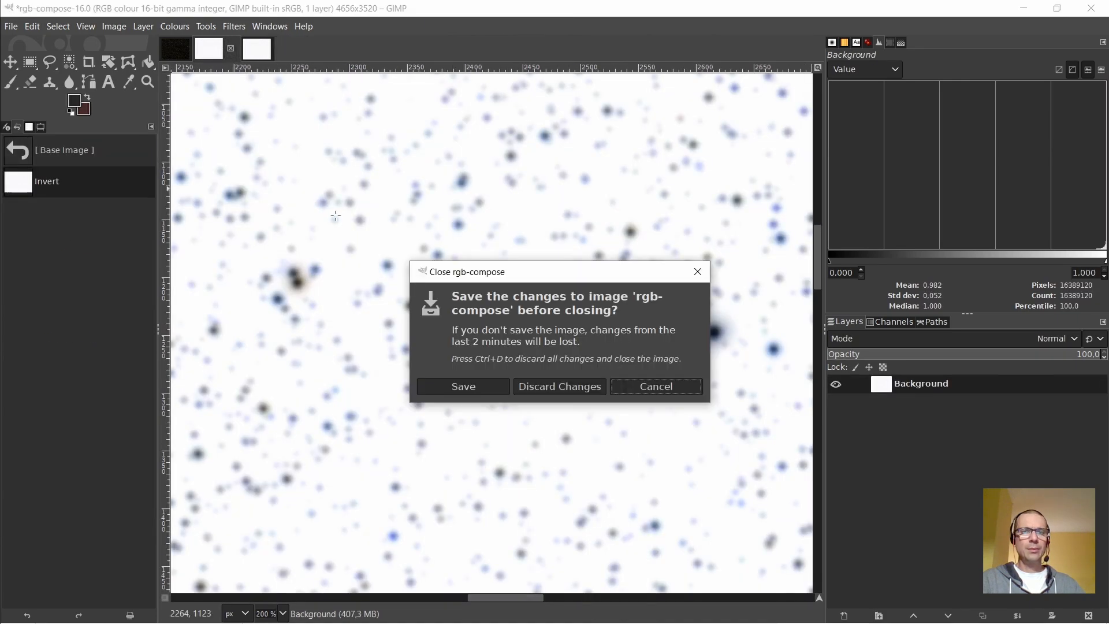
pyautogui.click(555, 391)
# Compose a new RGB image using the red, new green and blue layers for their matching channels
pyautogui.rightClick(557, 281)
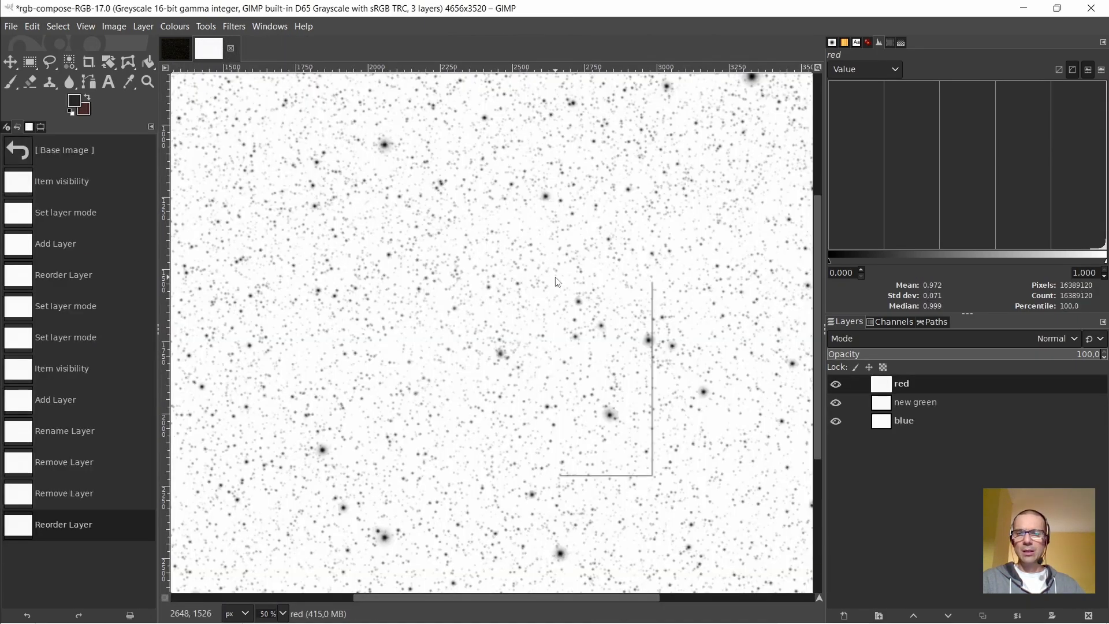
pyautogui.moveTo(603, 397)
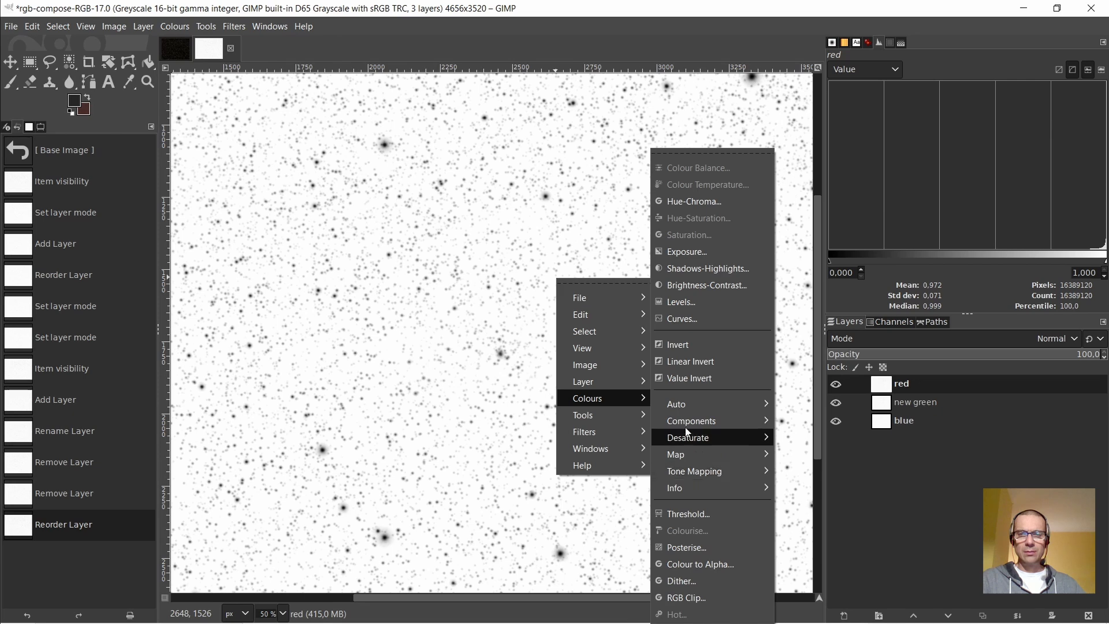
pyautogui.moveTo(760, 422)
pyautogui.click(810, 479)
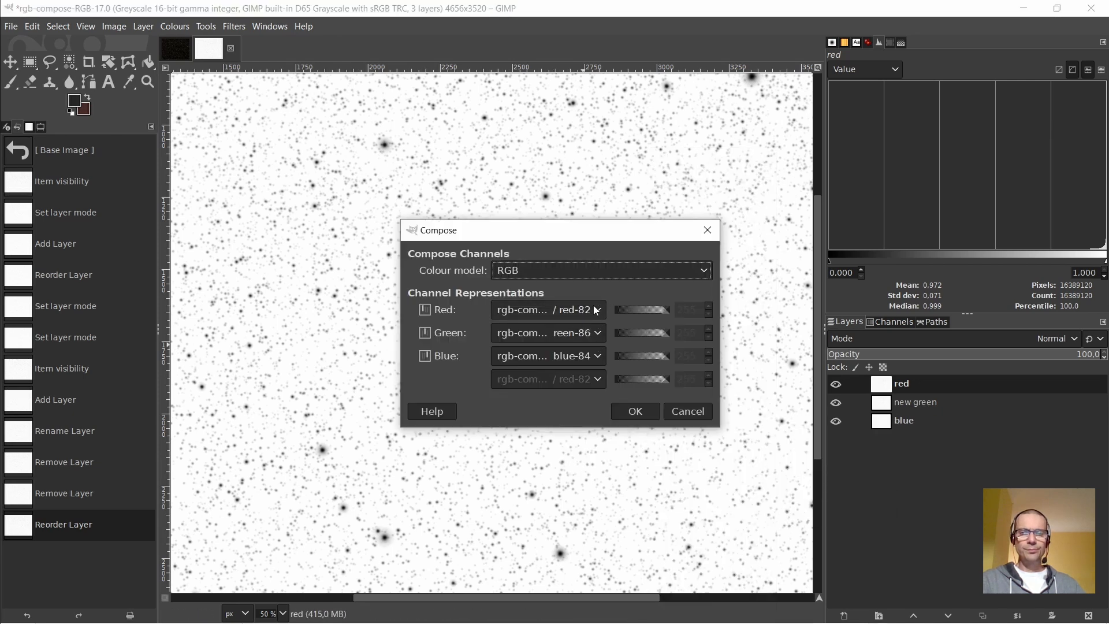
pyautogui.click(597, 310)
pyautogui.click(601, 328)
pyautogui.click(632, 411)
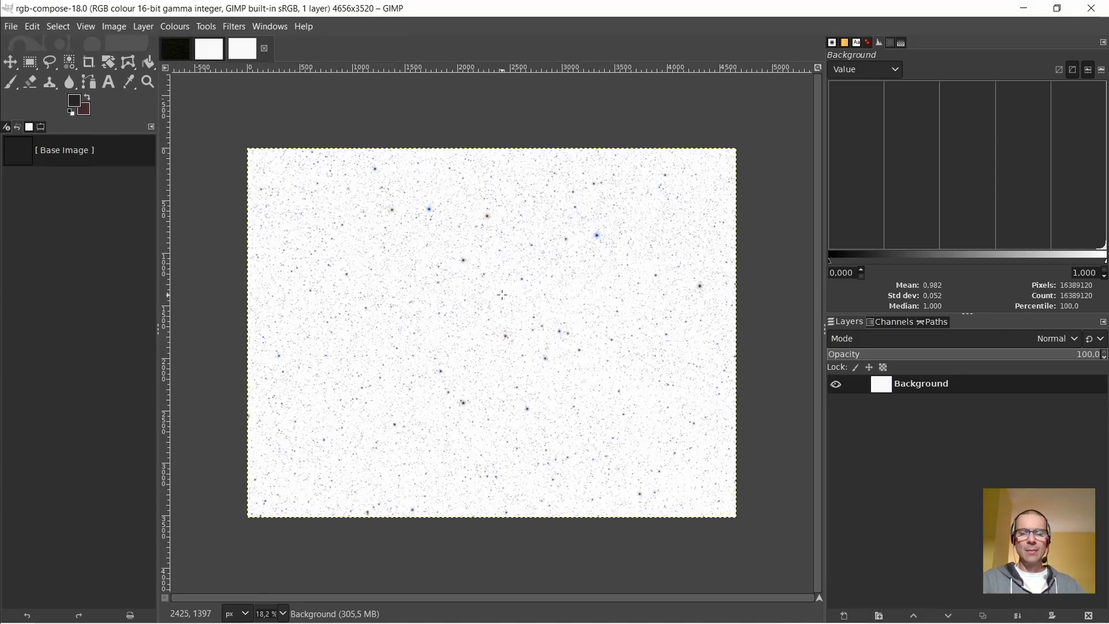
# Invert the colours of the newly composed image rgb-compose-18
pyautogui.rightClick(503, 296)
pyautogui.moveTo(553, 419)
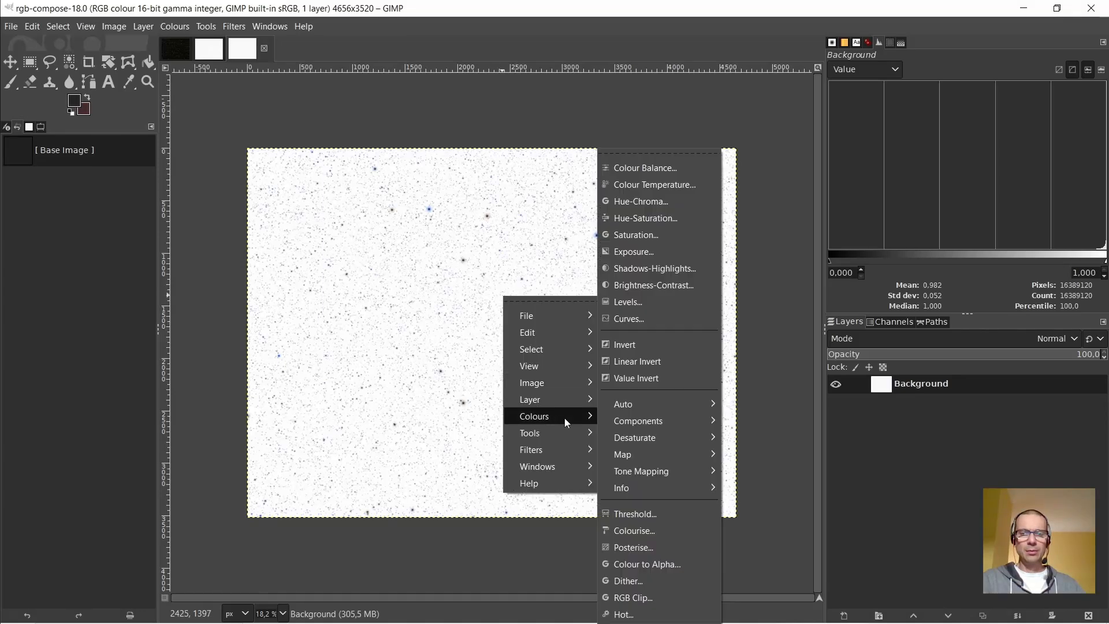
pyautogui.click(629, 346)
# Examine the star colours in several areas of the recomposed image for remaining green and magenta
pyautogui.scroll(6, 504, 332)
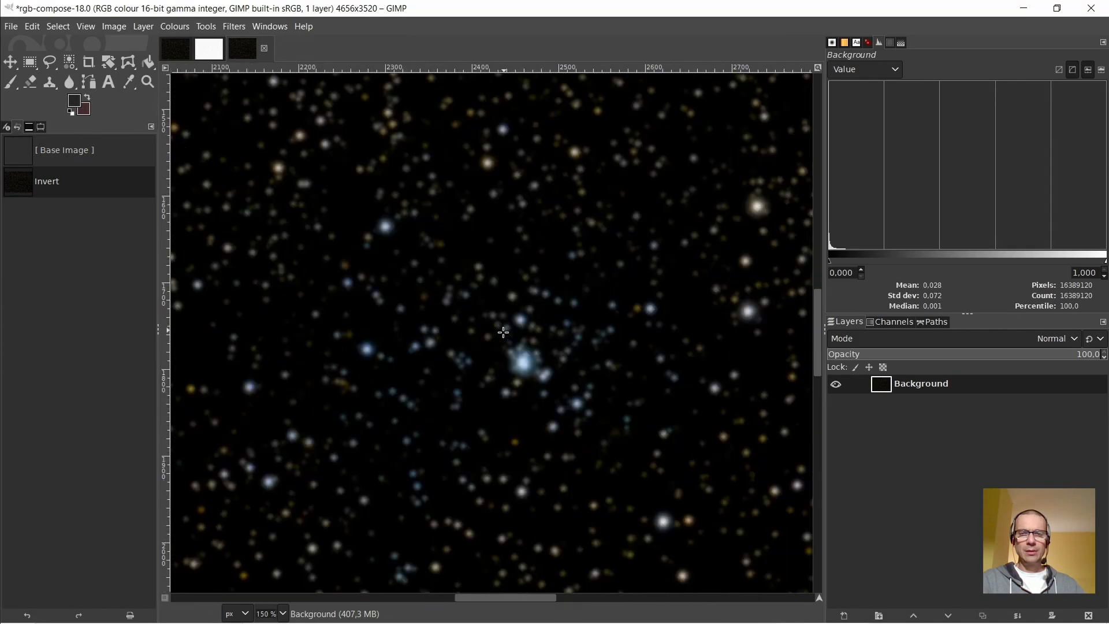
pyautogui.scroll(2, 504, 332)
pyautogui.scroll(-3, 512, 344)
pyautogui.scroll(1, 570, 218)
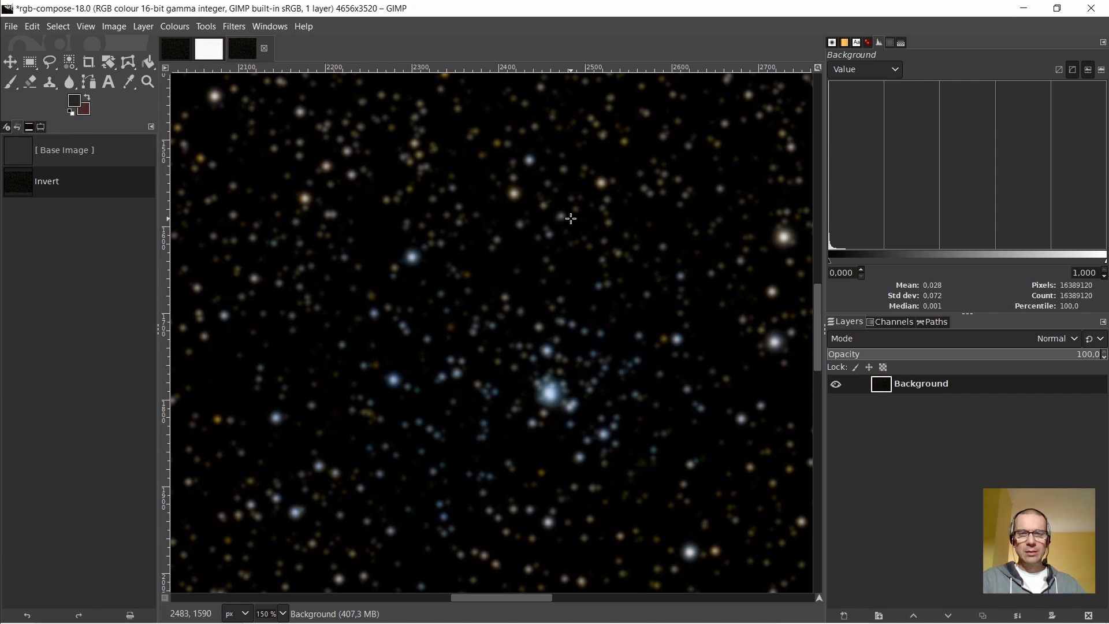
pyautogui.scroll(3, 571, 218)
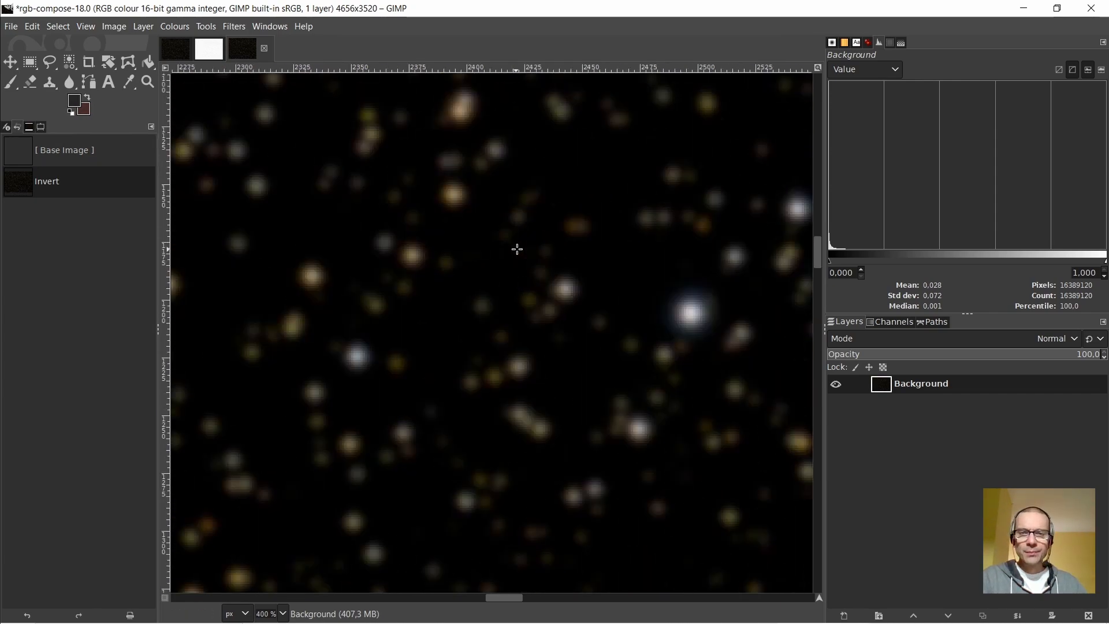
pyautogui.scroll(-4, 517, 249)
pyautogui.scroll(5, 626, 254)
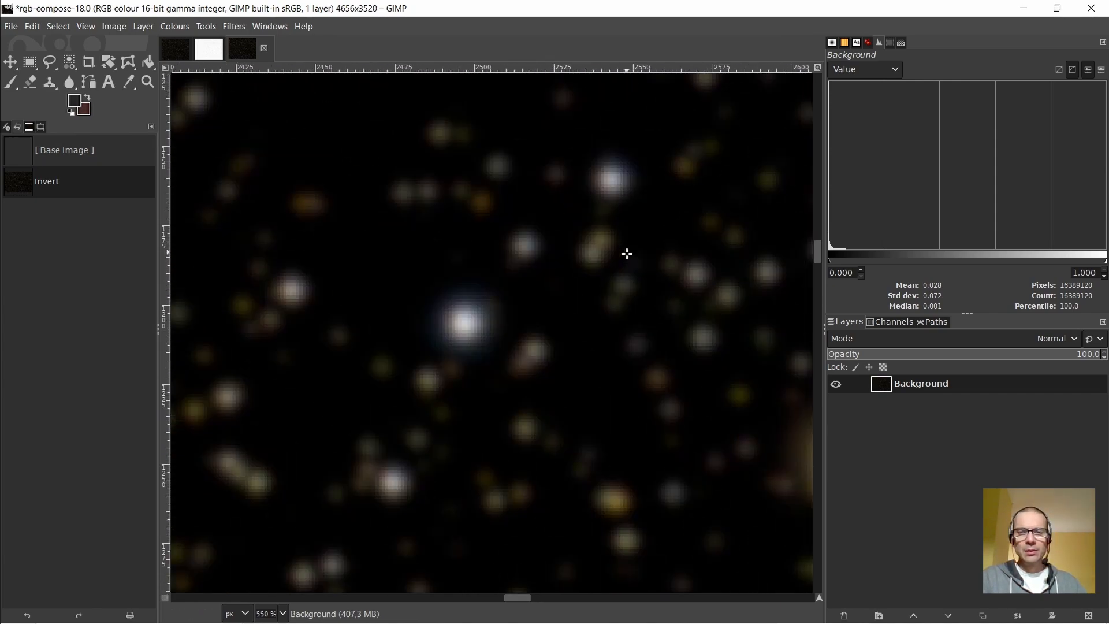
pyautogui.scroll(-6, 626, 254)
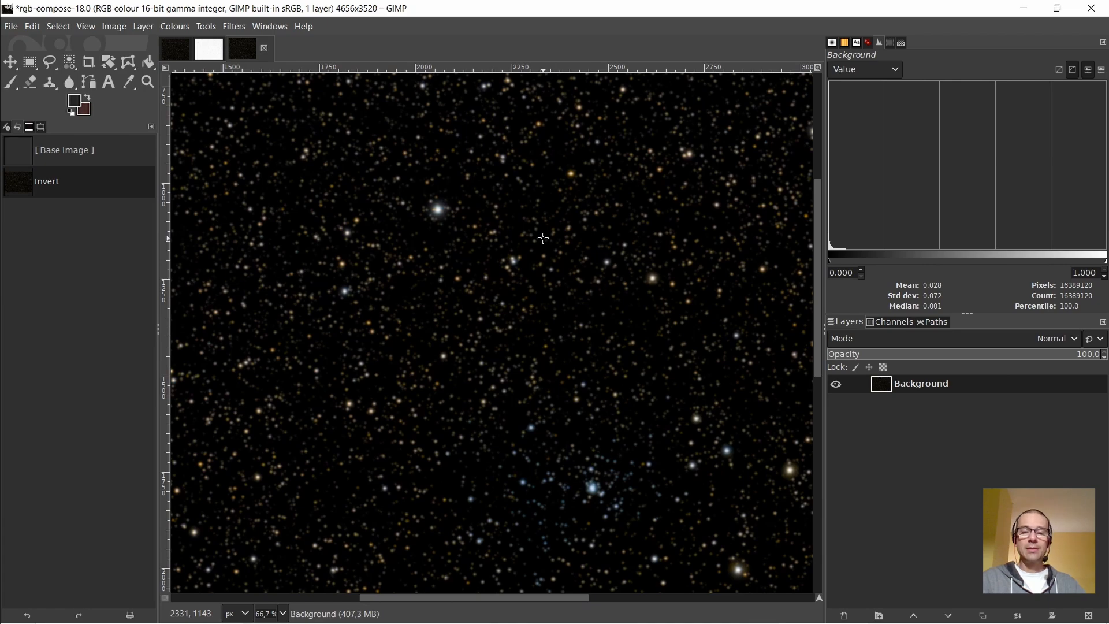
pyautogui.scroll(5, 543, 238)
pyautogui.scroll(3, 535, 288)
pyautogui.scroll(-2, 536, 288)
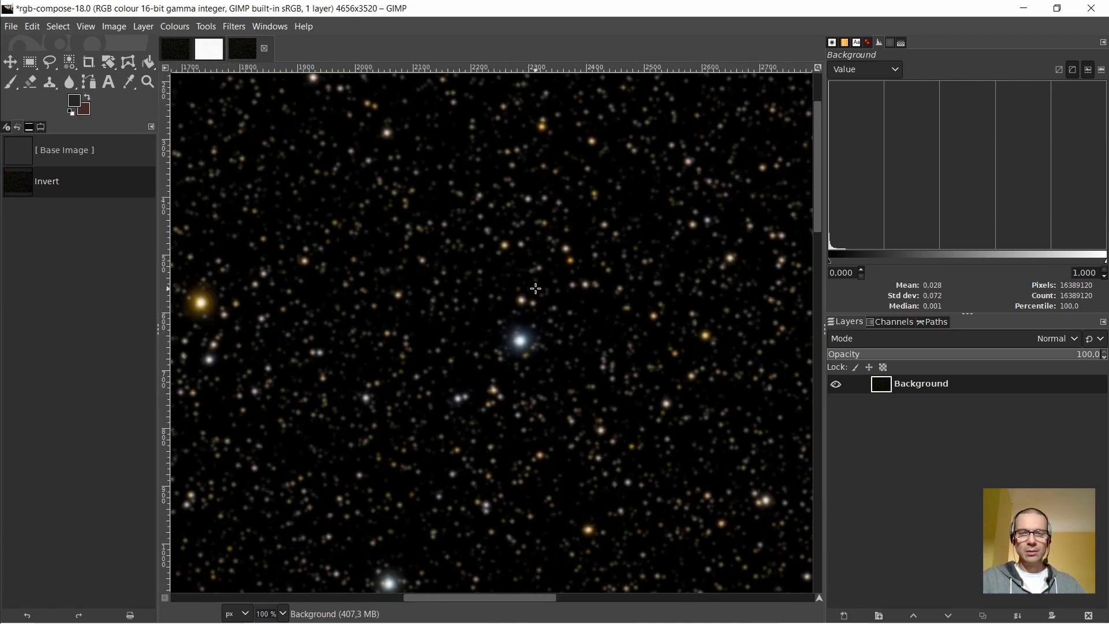
# Copy the corrected star image and paste it as a new layer above stars copy in the Autosave-stretch-nostars image
pyautogui.click(29, 26)
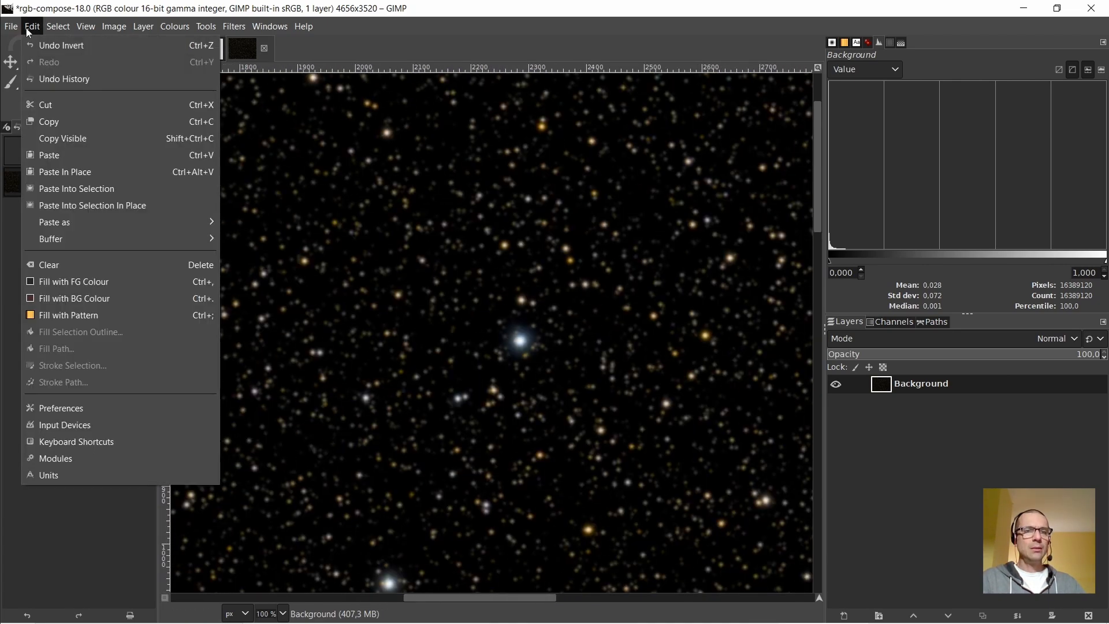
pyautogui.click(63, 123)
pyautogui.click(172, 49)
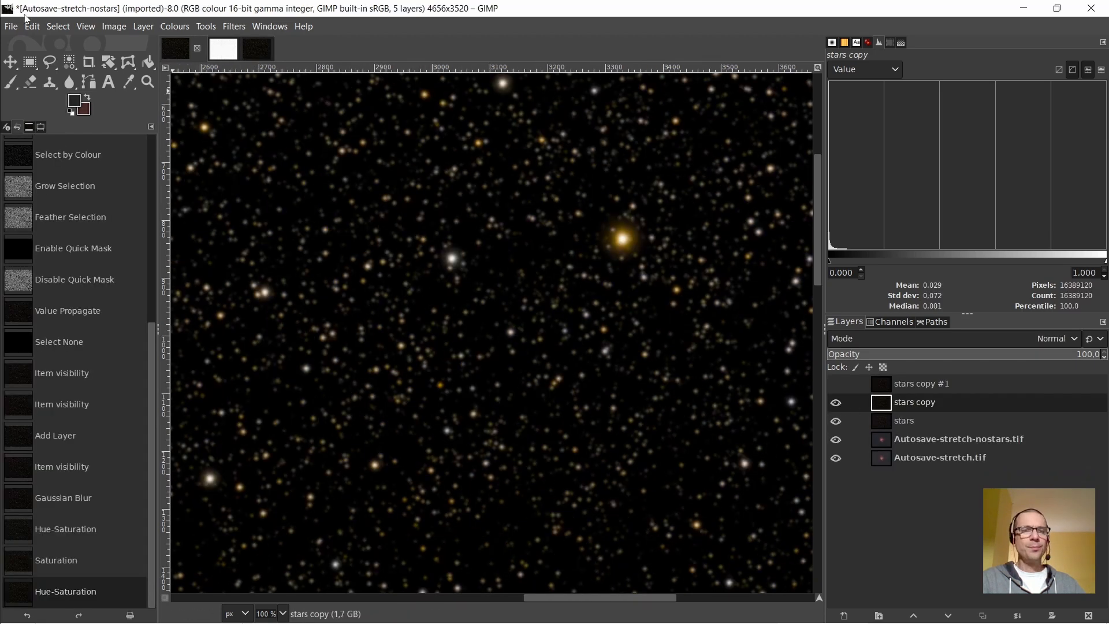
pyautogui.click(37, 30)
pyautogui.moveTo(61, 222)
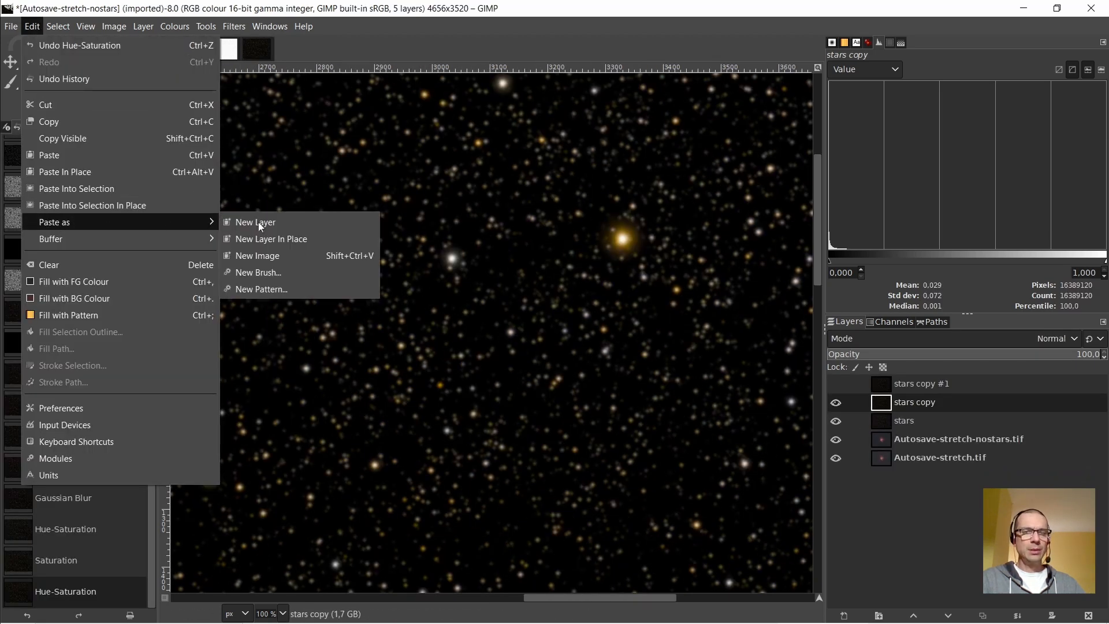
pyautogui.click(266, 223)
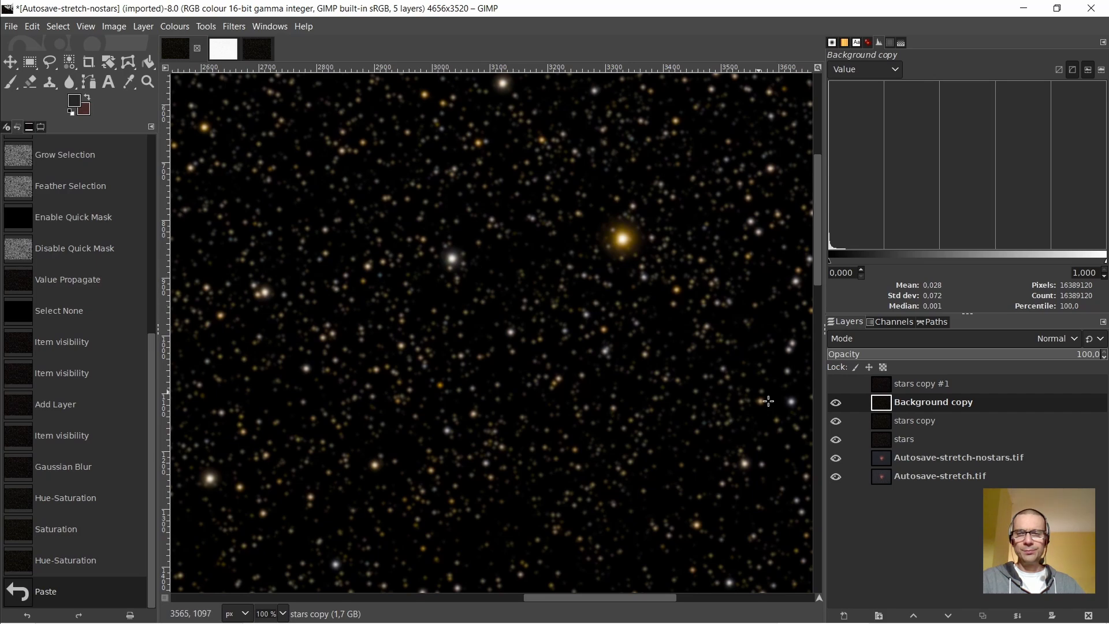
# Compare the pasted Background copy layer with the stars copy and stars layers by switching layer visibility
pyautogui.click(836, 421)
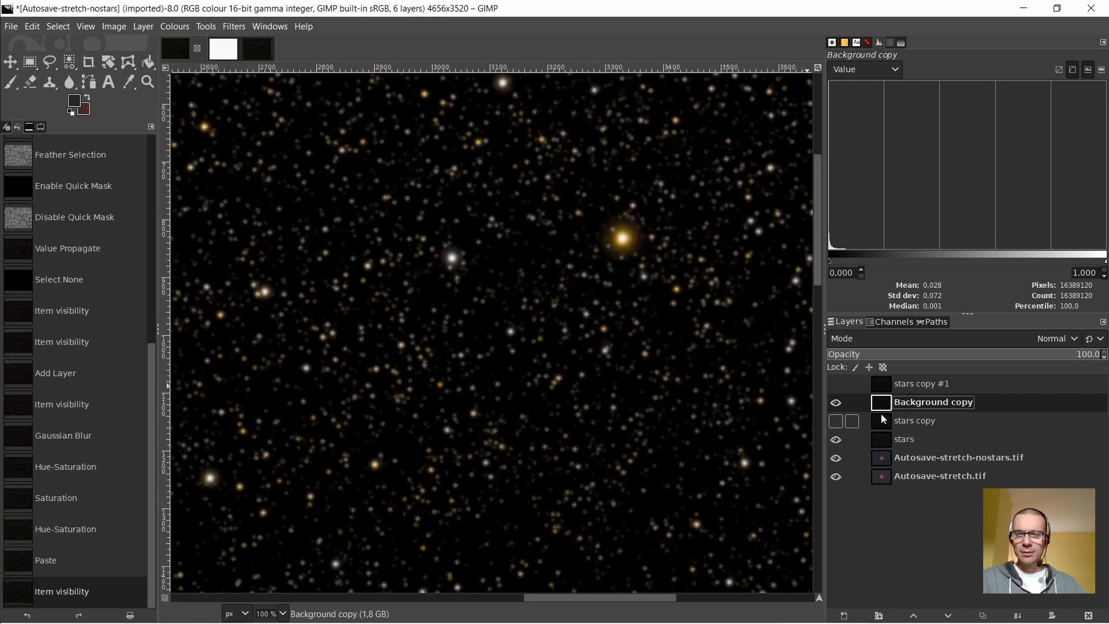
pyautogui.click(837, 403)
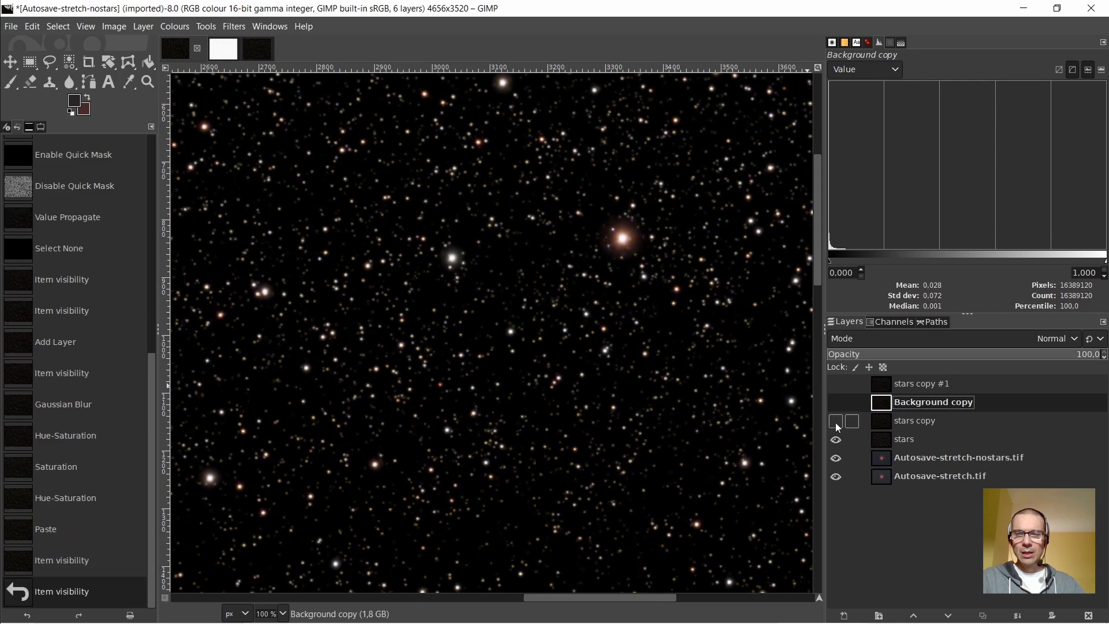
pyautogui.click(838, 421)
pyautogui.click(887, 425)
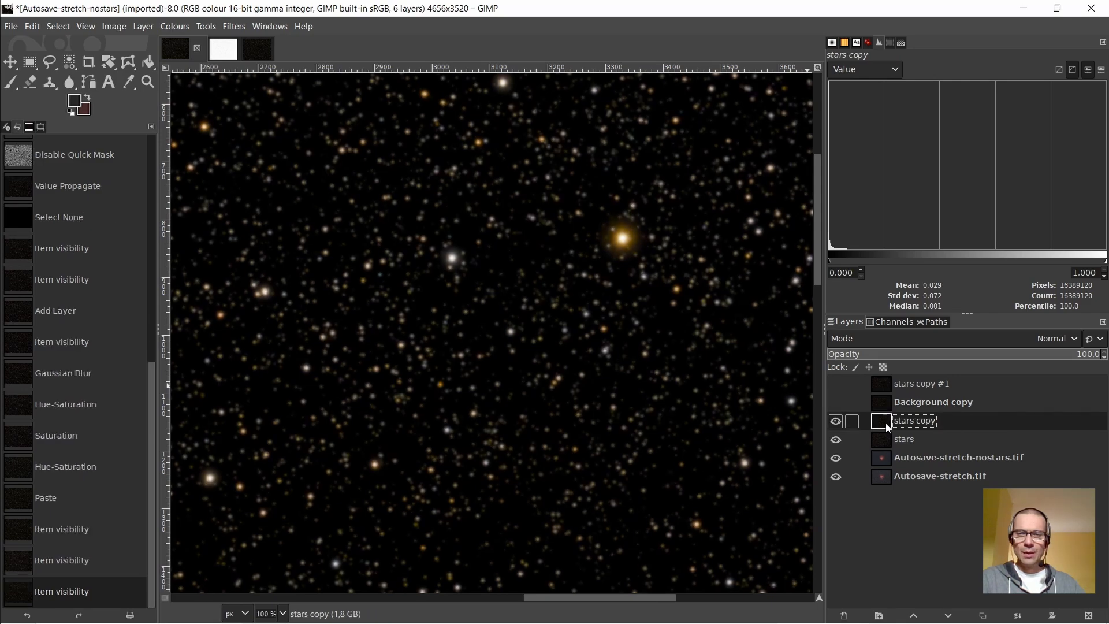
pyautogui.scroll(3, 552, 189)
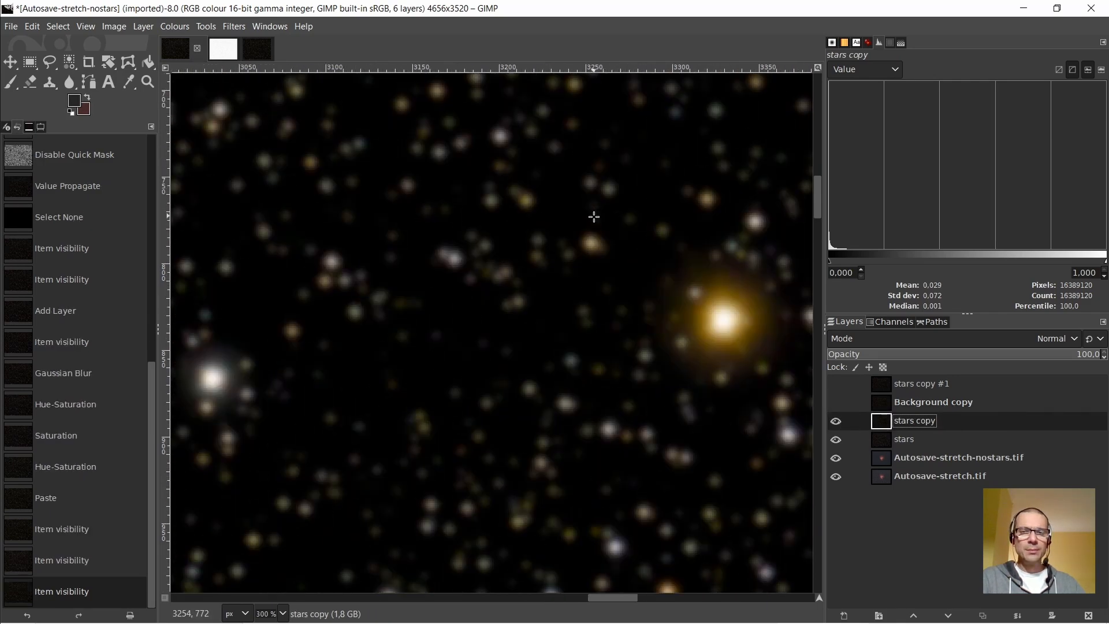
pyautogui.scroll(-2, 594, 216)
# Delete the stars copy layer, then make the Background copy layer visible and select it
pyautogui.rightClick(888, 422)
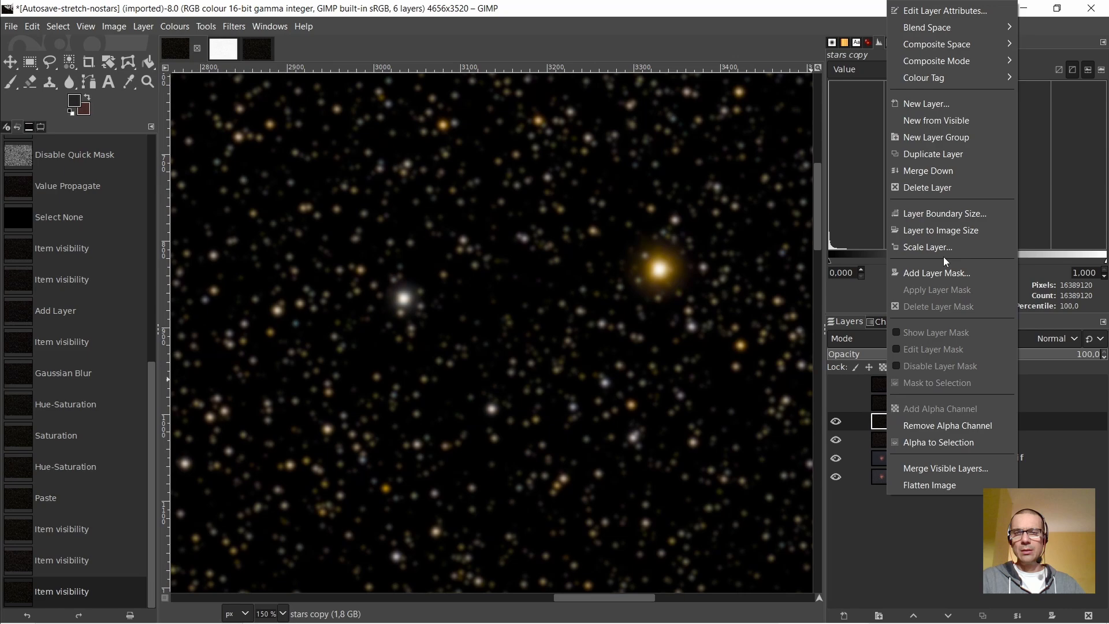
pyautogui.click(928, 189)
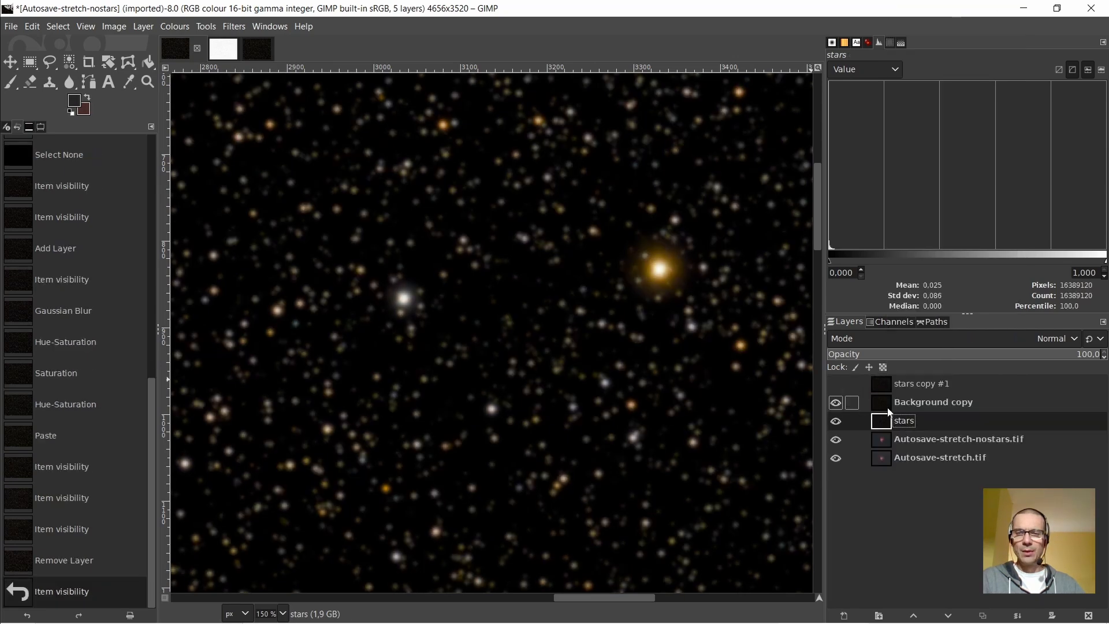
pyautogui.click(885, 403)
pyautogui.scroll(5, 519, 215)
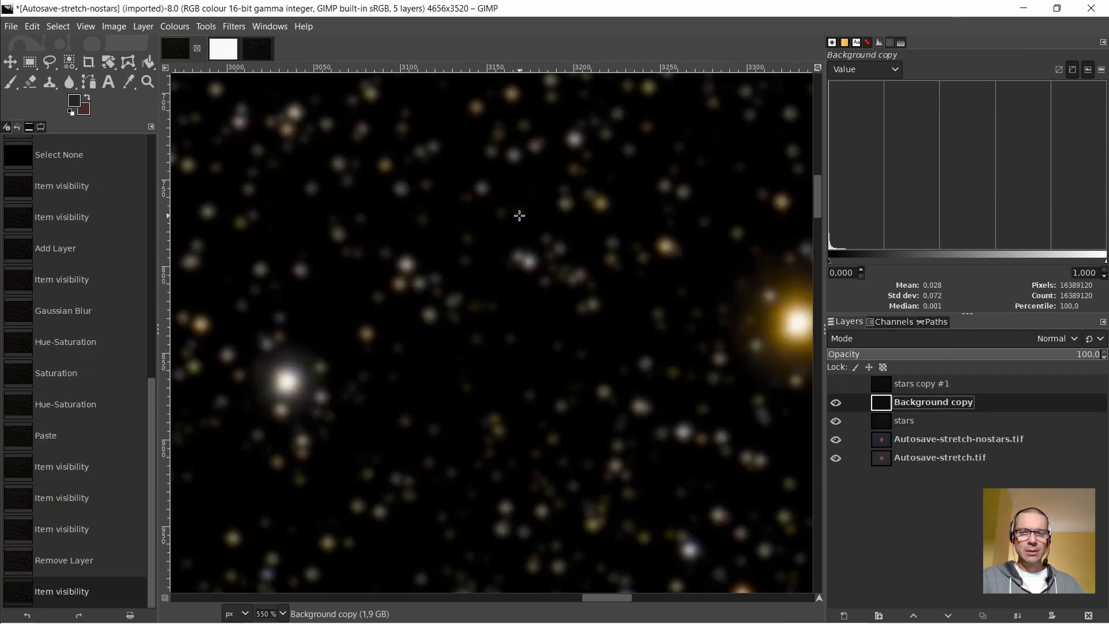
# Select the stars copy #1 layer and make it visible above Background copy
pyautogui.scroll(-5, 520, 216)
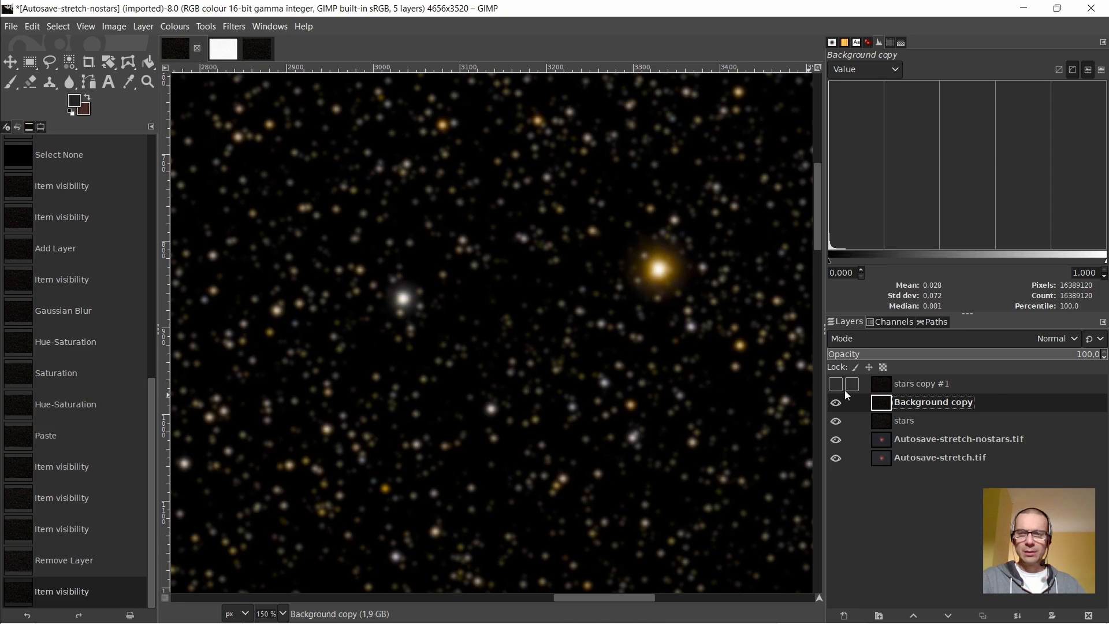
pyautogui.click(892, 386)
pyautogui.scroll(8, 570, 250)
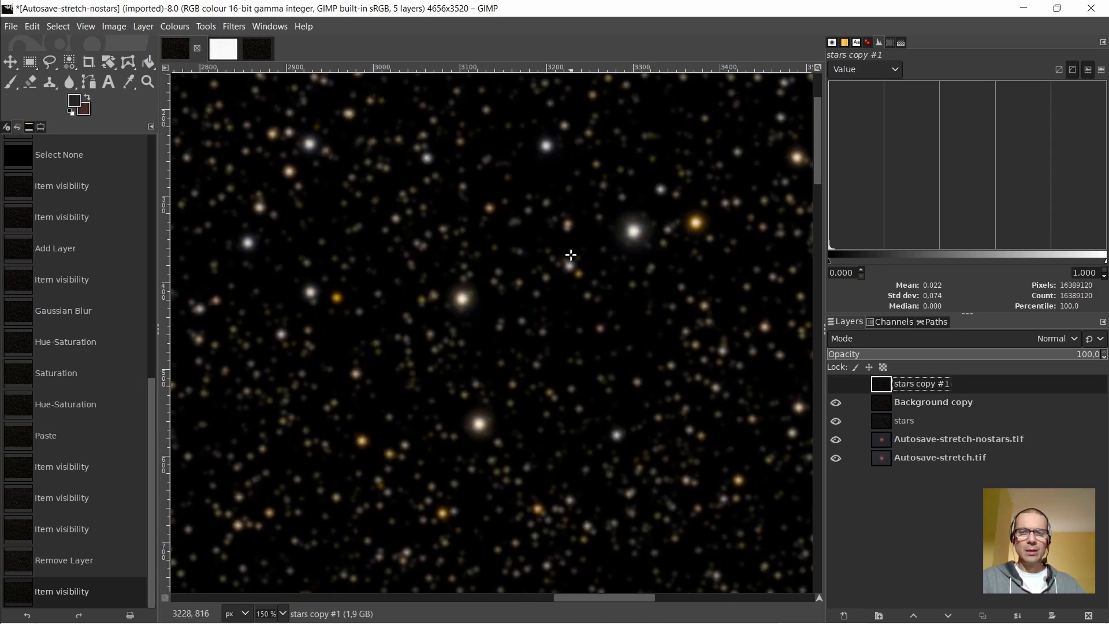
pyautogui.click(836, 385)
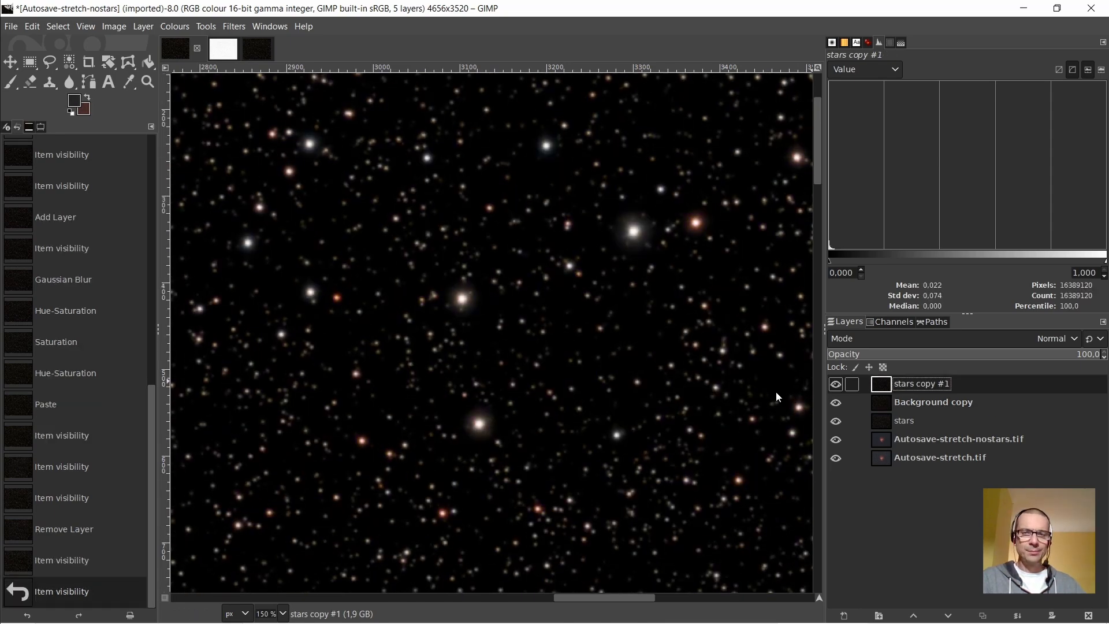
# Inspect the bright stars up close and set the stars copy #1 layer's blend mode to Luminance
pyautogui.scroll(-5, 544, 336)
pyautogui.scroll(-3, 544, 336)
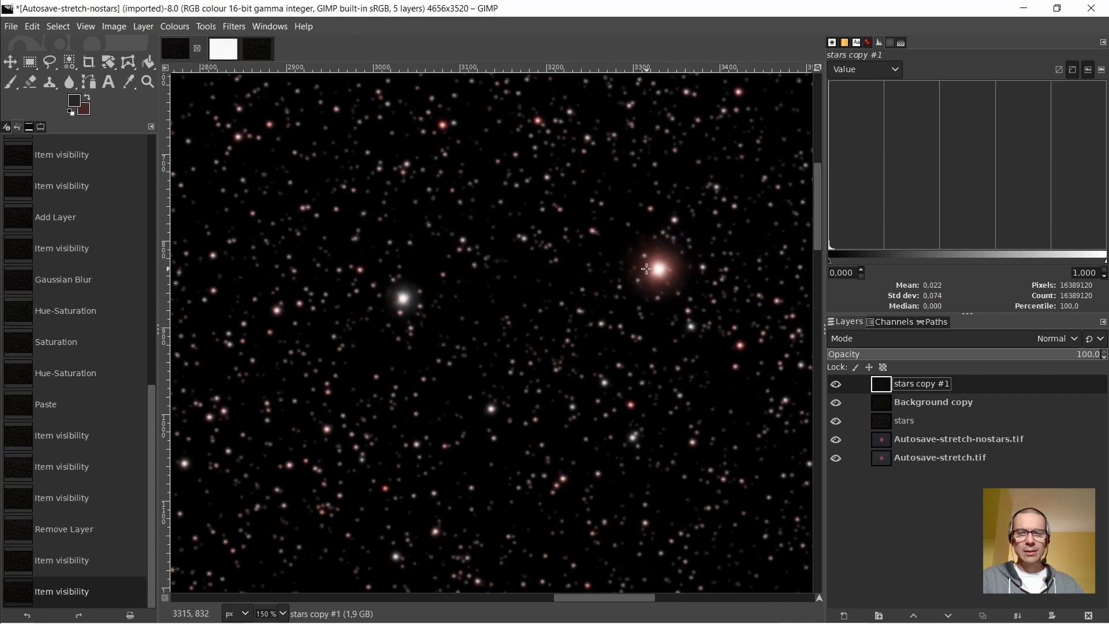
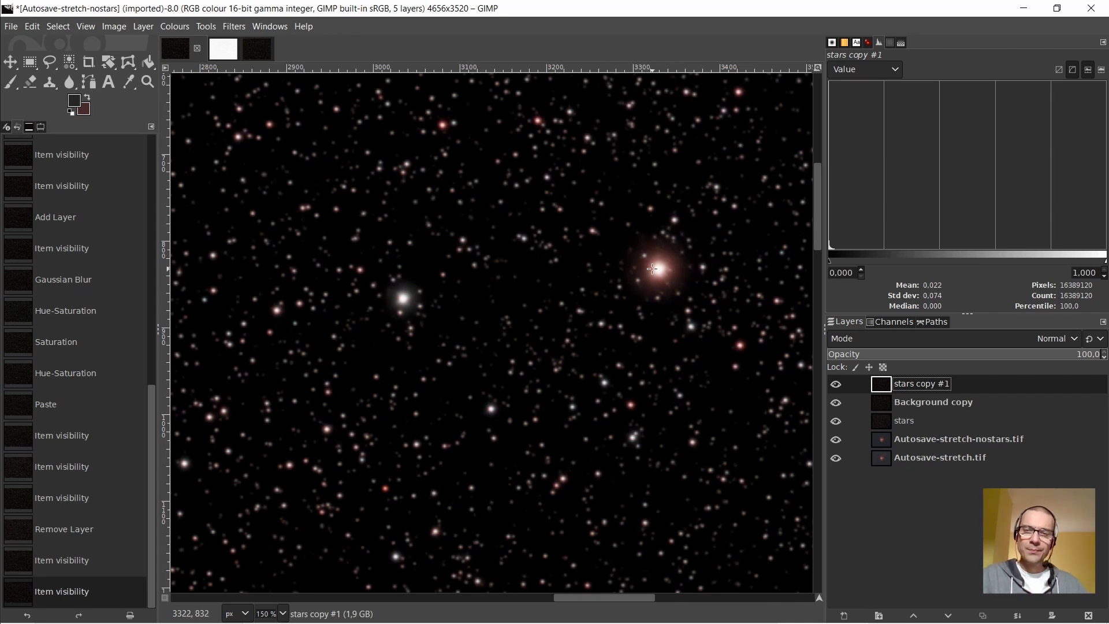
pyautogui.scroll(4, 398, 300)
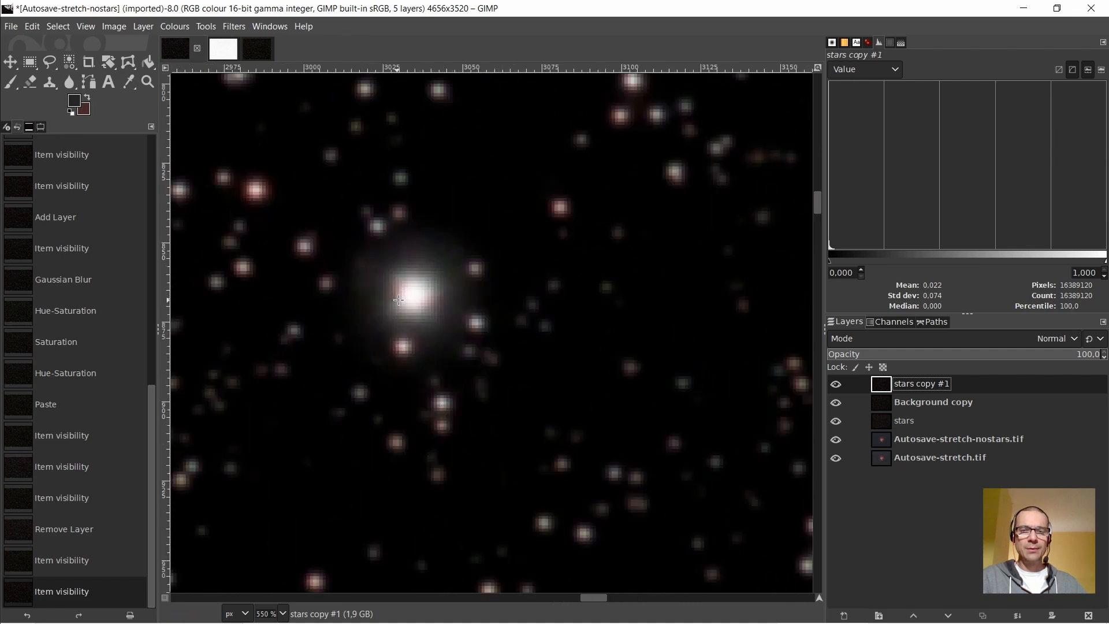
pyautogui.scroll(-4, 400, 300)
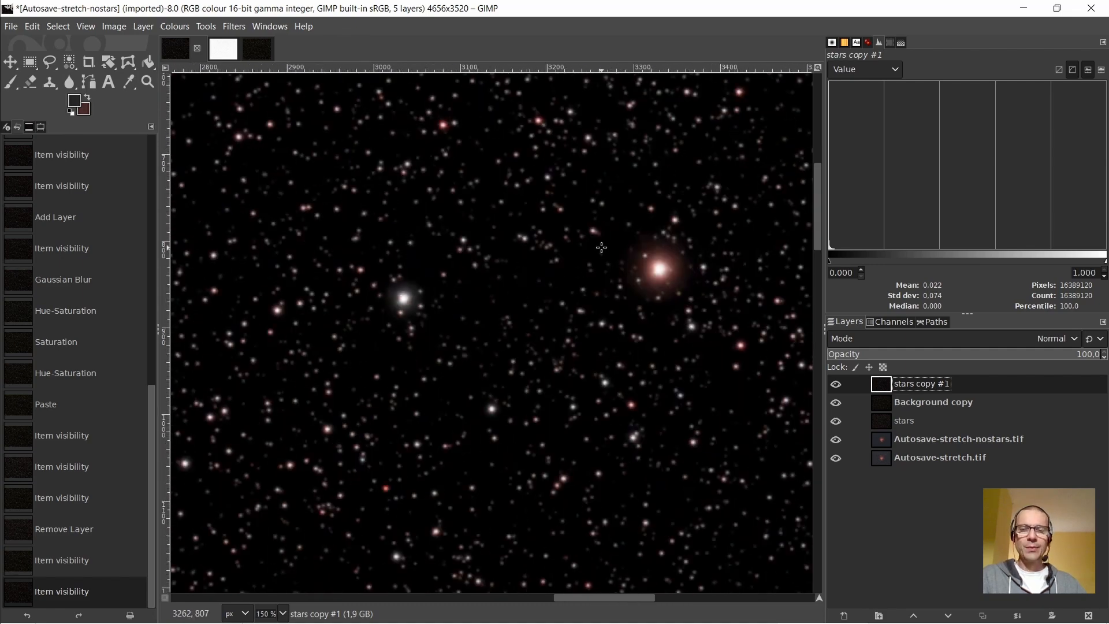
pyautogui.scroll(2, 601, 248)
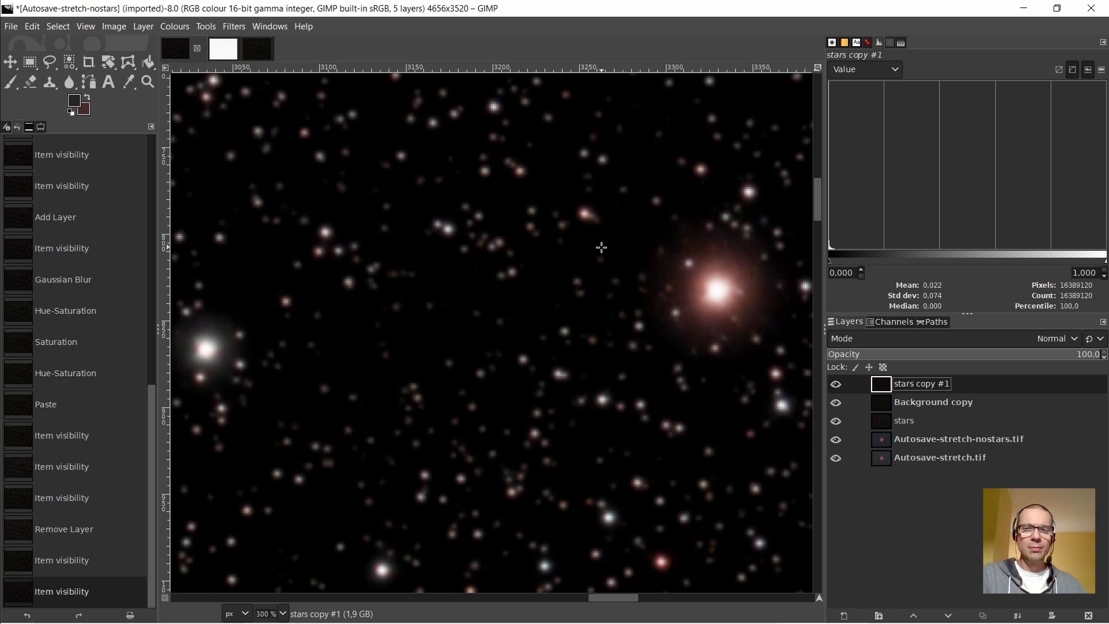
pyautogui.scroll(-2, 601, 247)
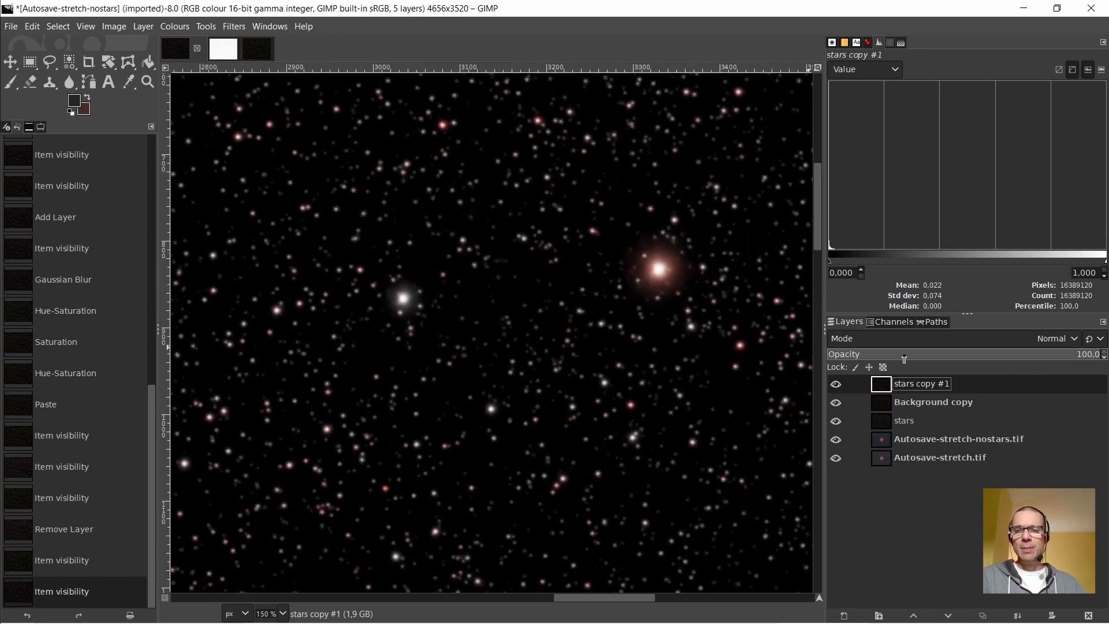
pyautogui.click(918, 339)
pyautogui.scroll(-5, 934, 280)
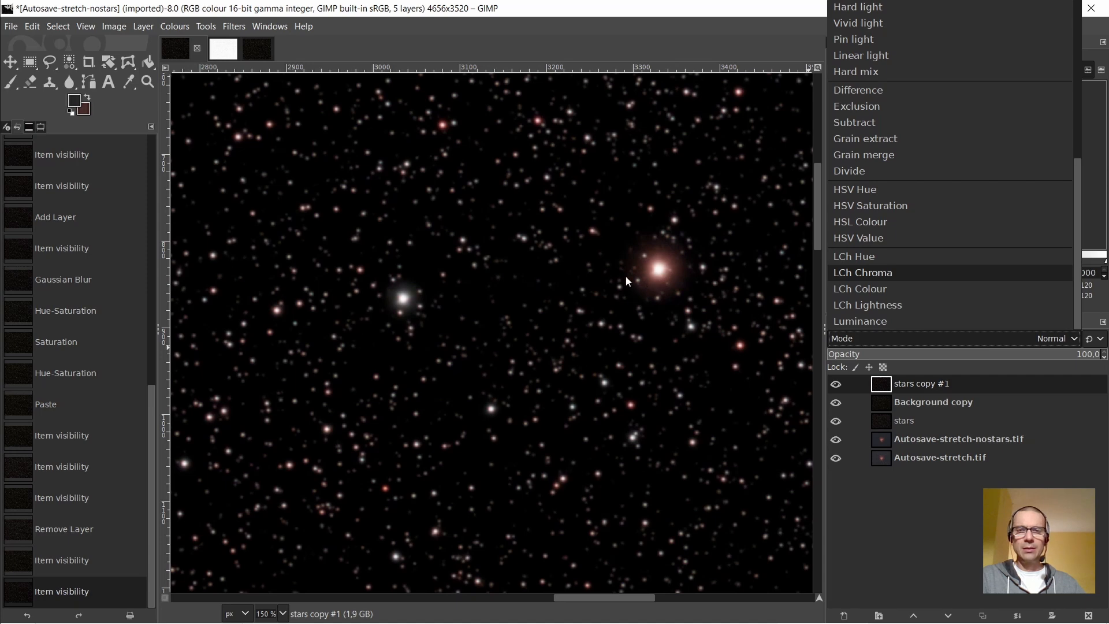
pyautogui.click(859, 321)
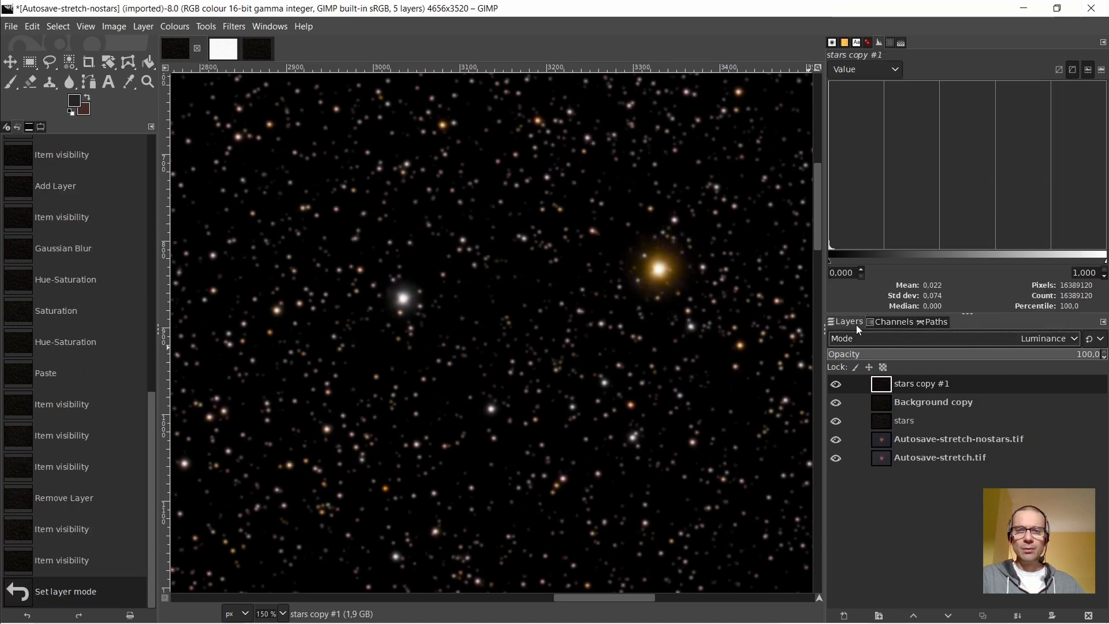
# Examine the colour and sharpness of bright and faint stars in several areas of the Luminance blend
pyautogui.scroll(4, 687, 304)
pyautogui.scroll(-2, 676, 302)
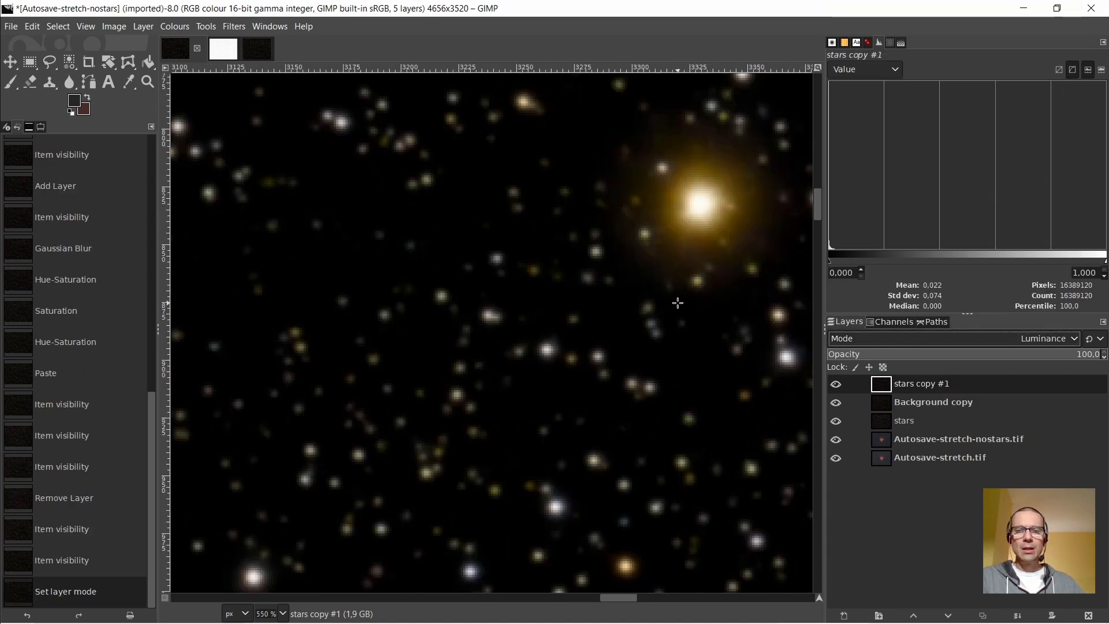
pyautogui.scroll(-1, 678, 303)
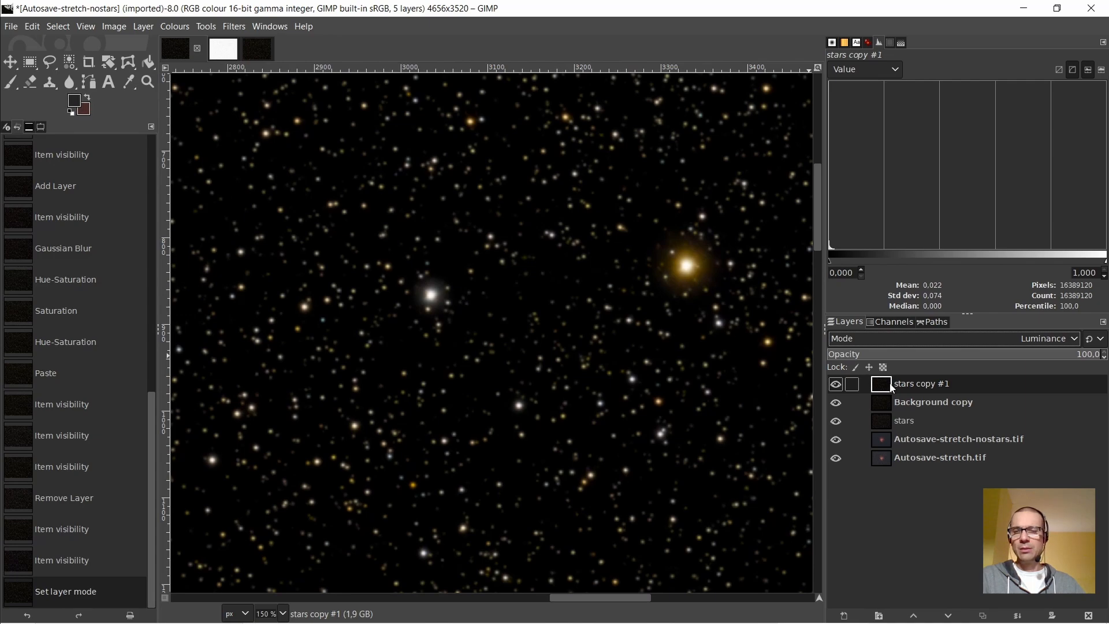
pyautogui.scroll(5, 673, 240)
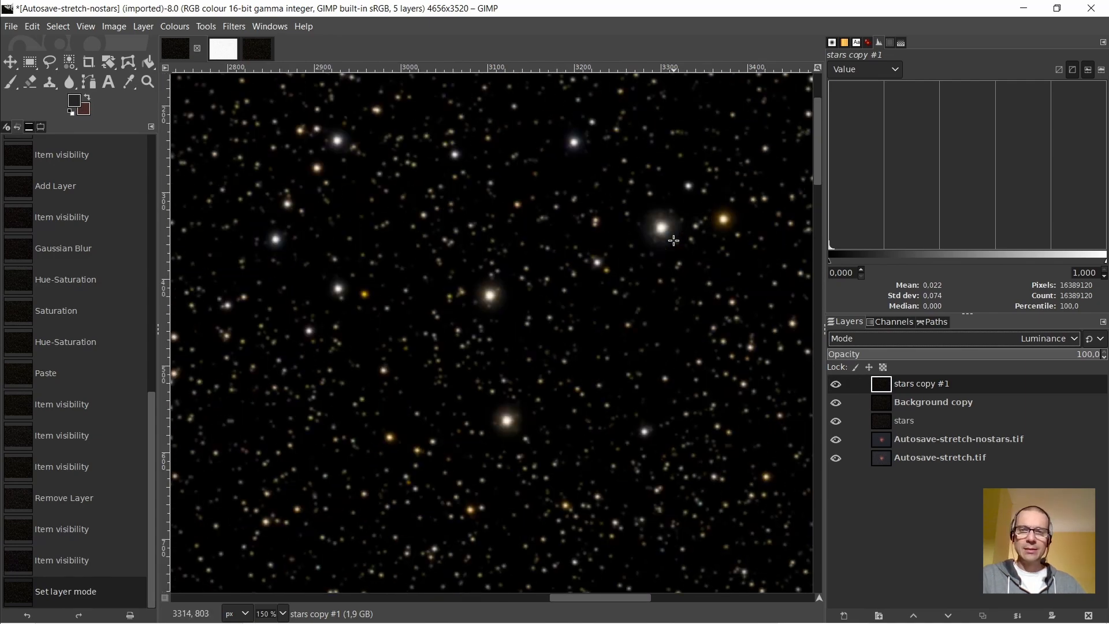
pyautogui.scroll(3, 672, 244)
pyautogui.scroll(5, 681, 365)
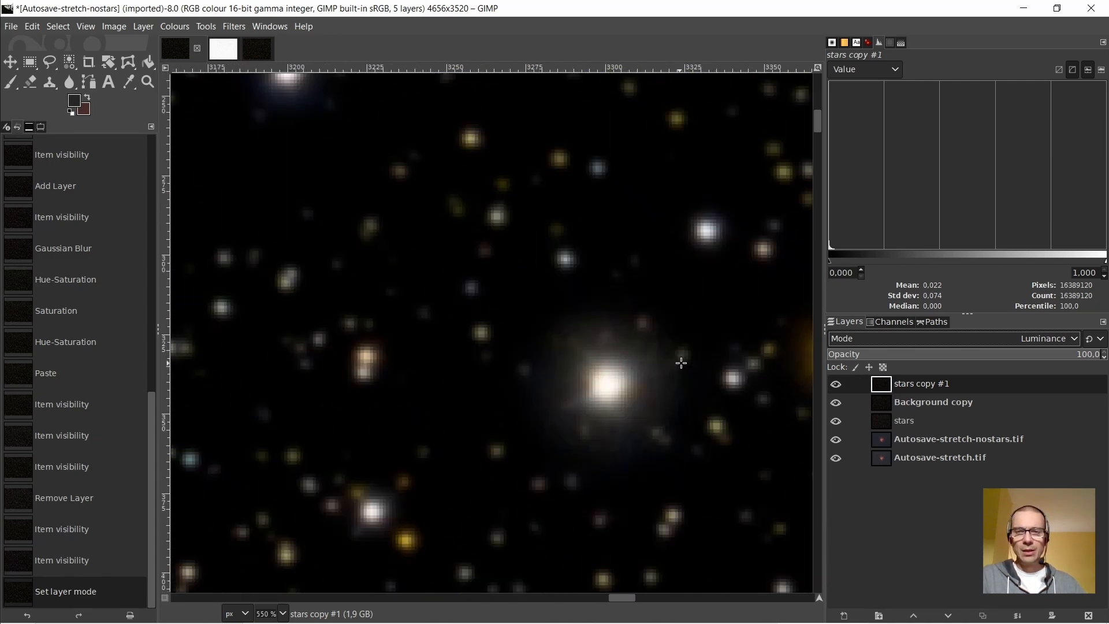
pyautogui.scroll(-1, 682, 363)
pyautogui.scroll(-5, 682, 363)
pyautogui.scroll(-4, 681, 370)
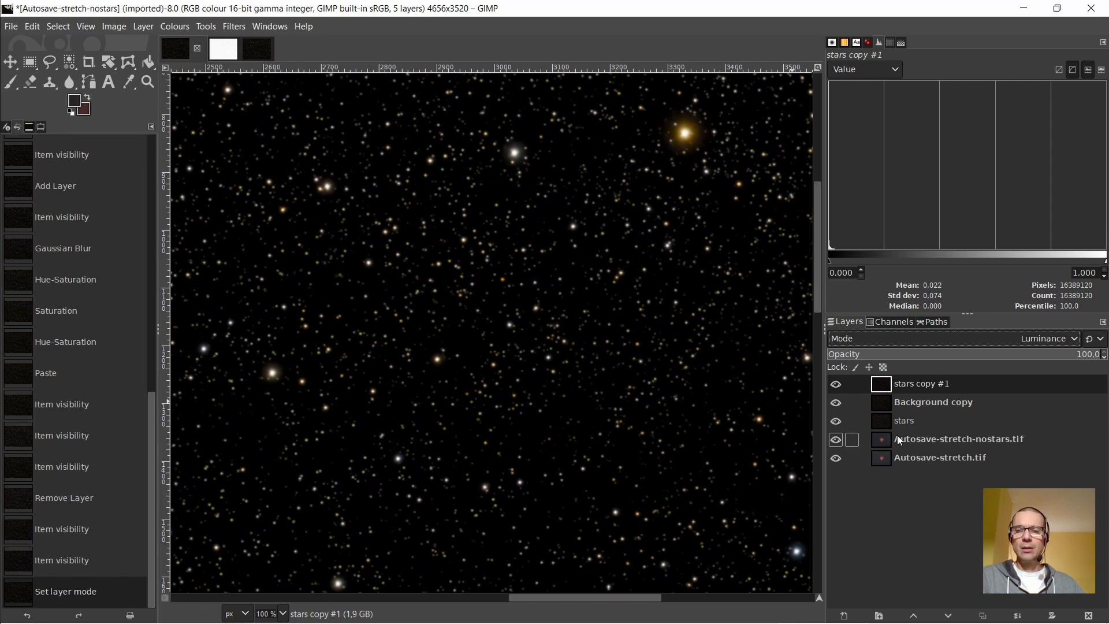
# Compare Background copy alone with the Luminance blend by hiding stars copy #1 and showing it again
pyautogui.click(835, 384)
pyautogui.click(889, 400)
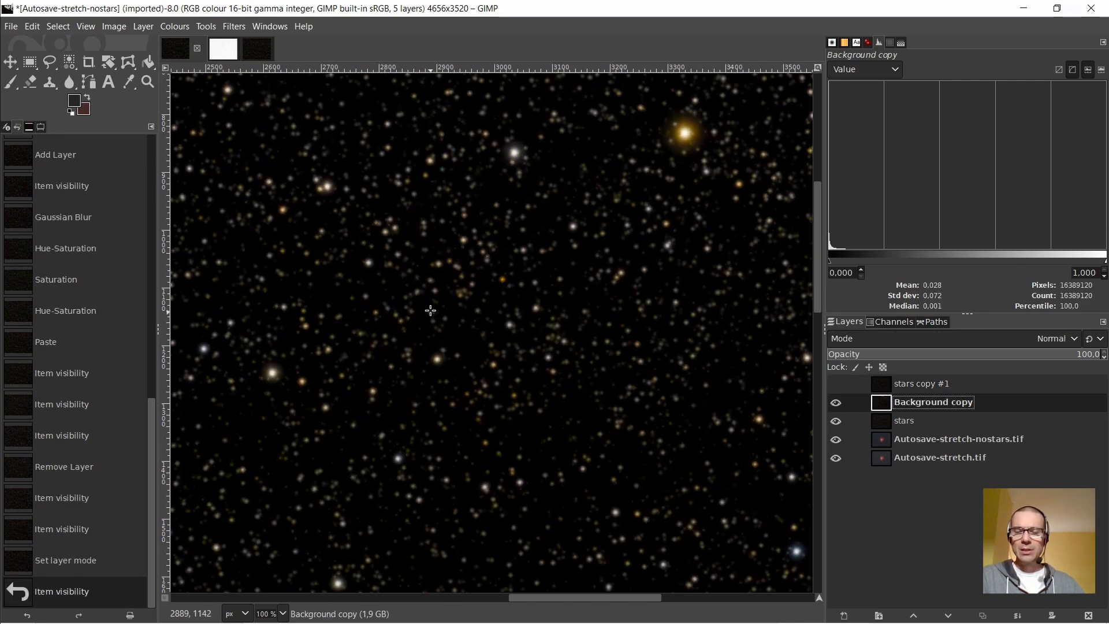
pyautogui.scroll(3, 438, 308)
pyautogui.scroll(2, 456, 230)
pyautogui.scroll(-4, 455, 230)
pyautogui.scroll(2, 455, 230)
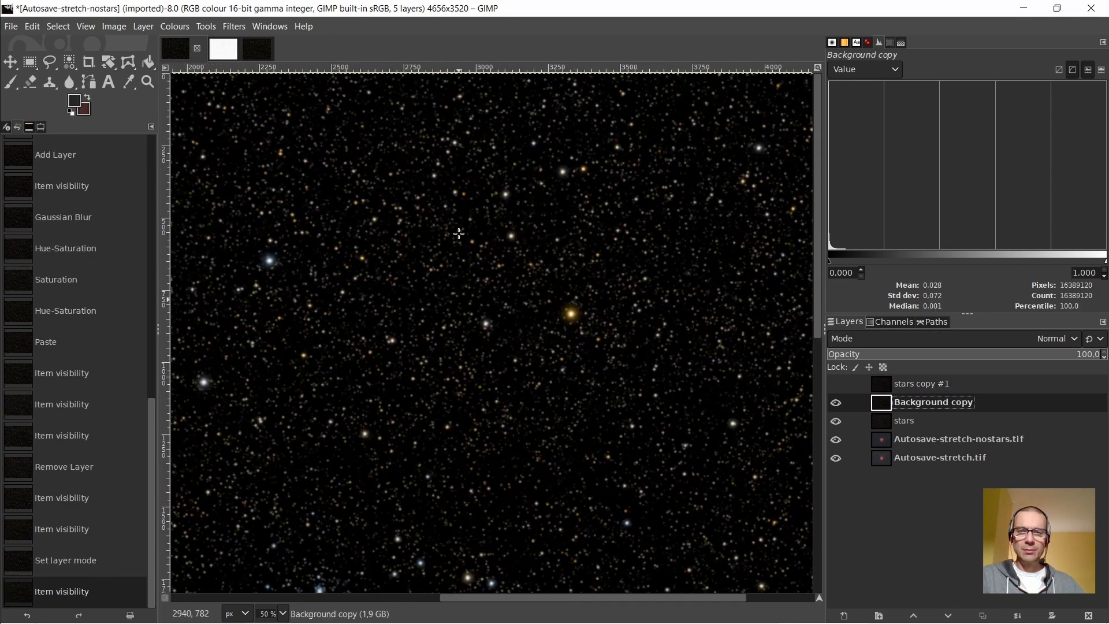
pyautogui.scroll(2, 455, 176)
pyautogui.scroll(-2, 455, 176)
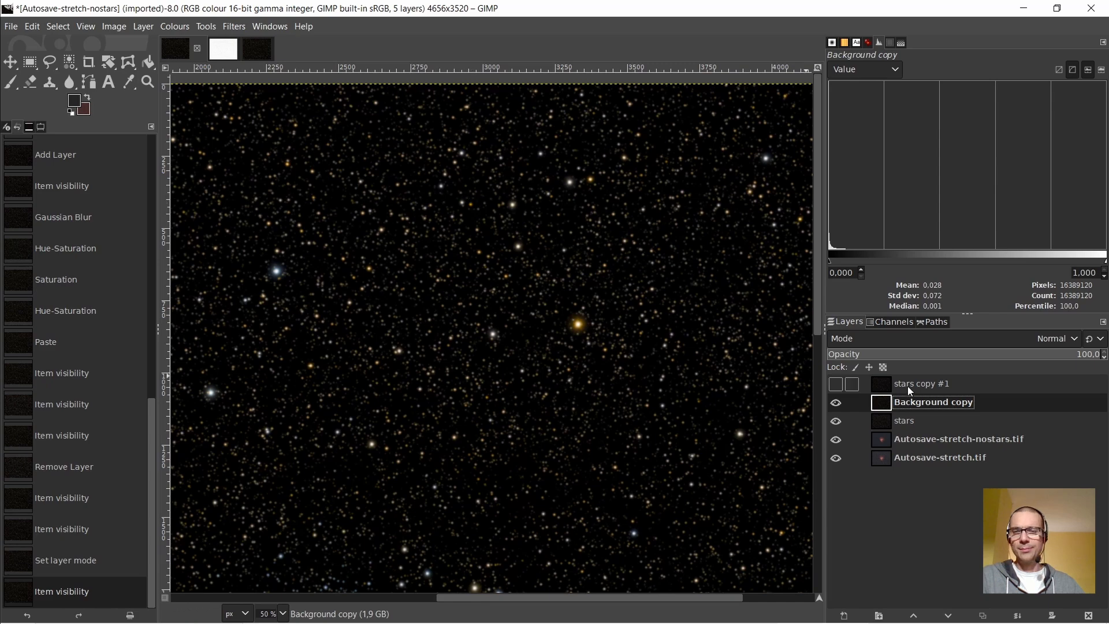
pyautogui.click(873, 391)
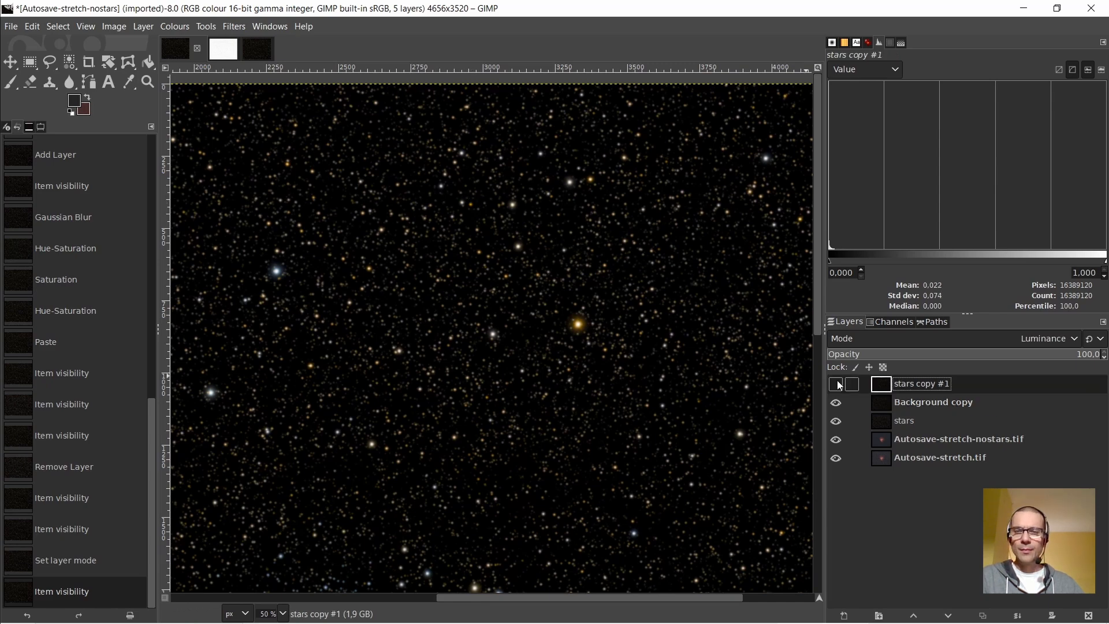
pyautogui.click(836, 384)
# Create a new layer from the visible blend and rename it new stars
pyautogui.rightClick(881, 384)
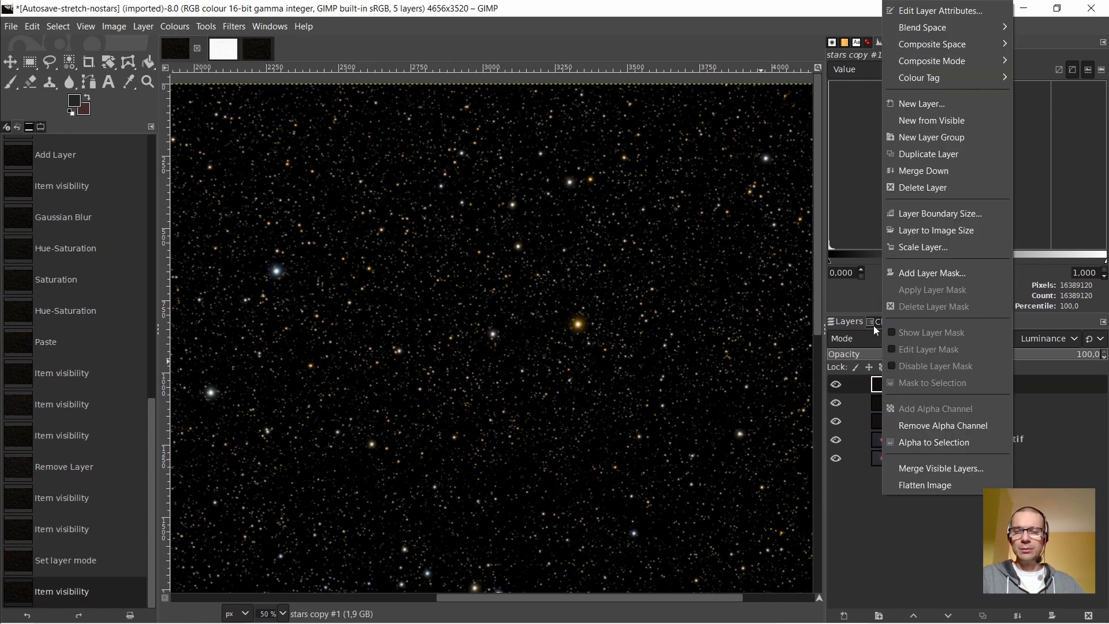
pyautogui.click(906, 121)
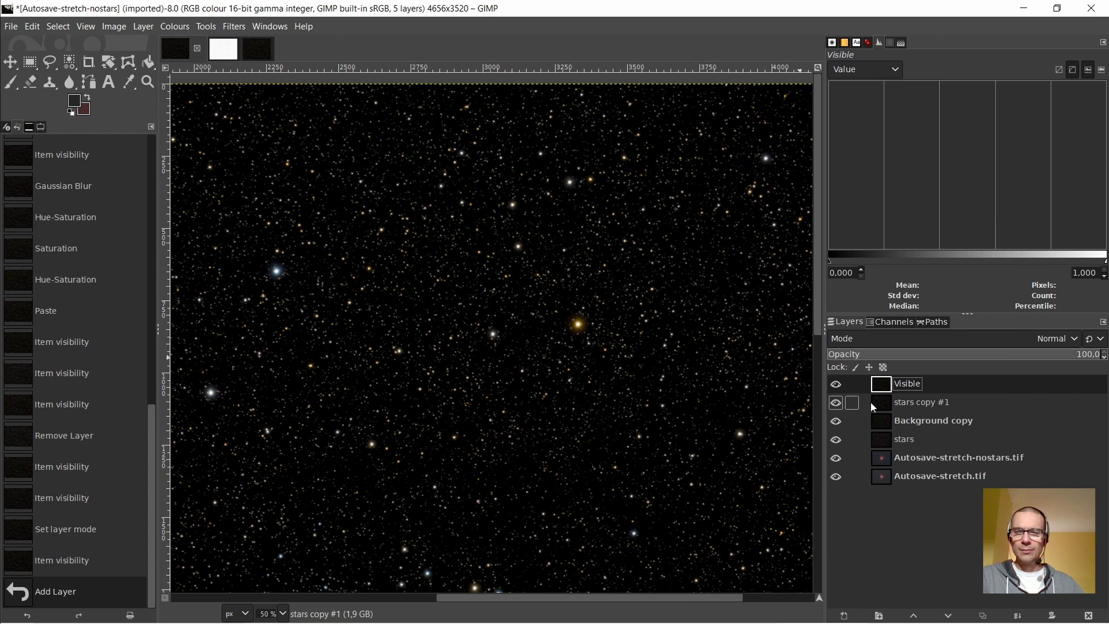
pyautogui.doubleClick(907, 385)
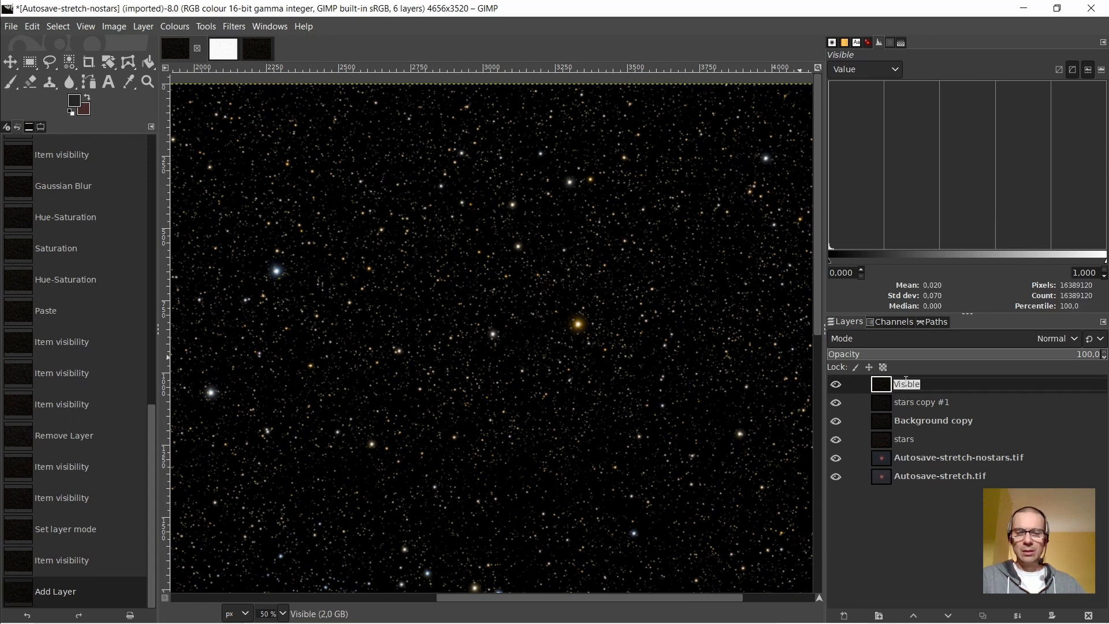
pyautogui.write('n')
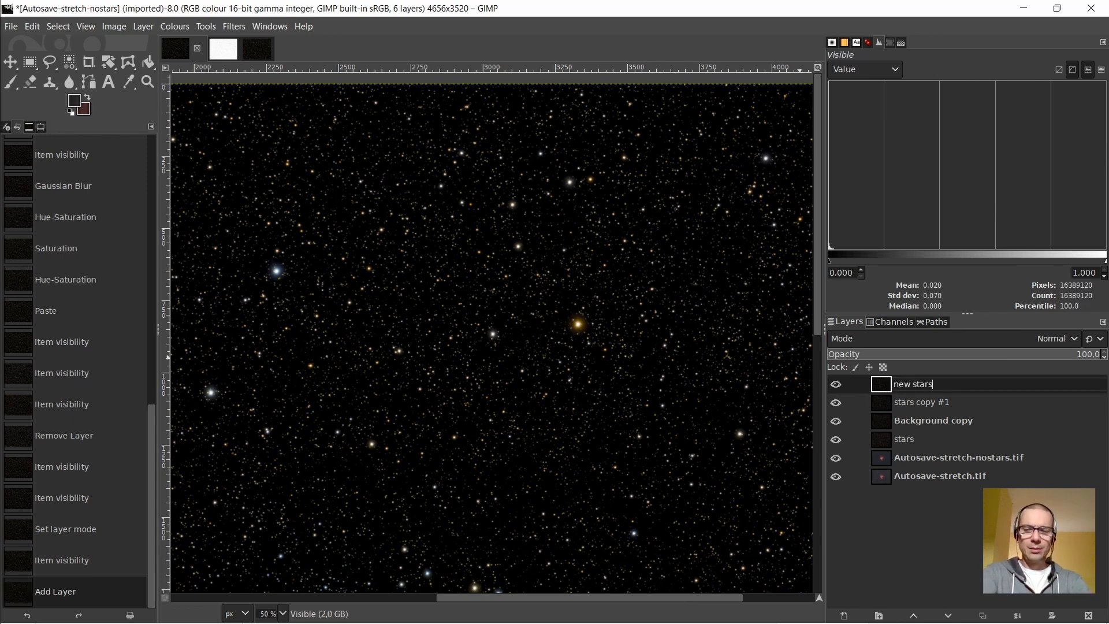
pyautogui.write('ew stars')
pyautogui.press('Return')
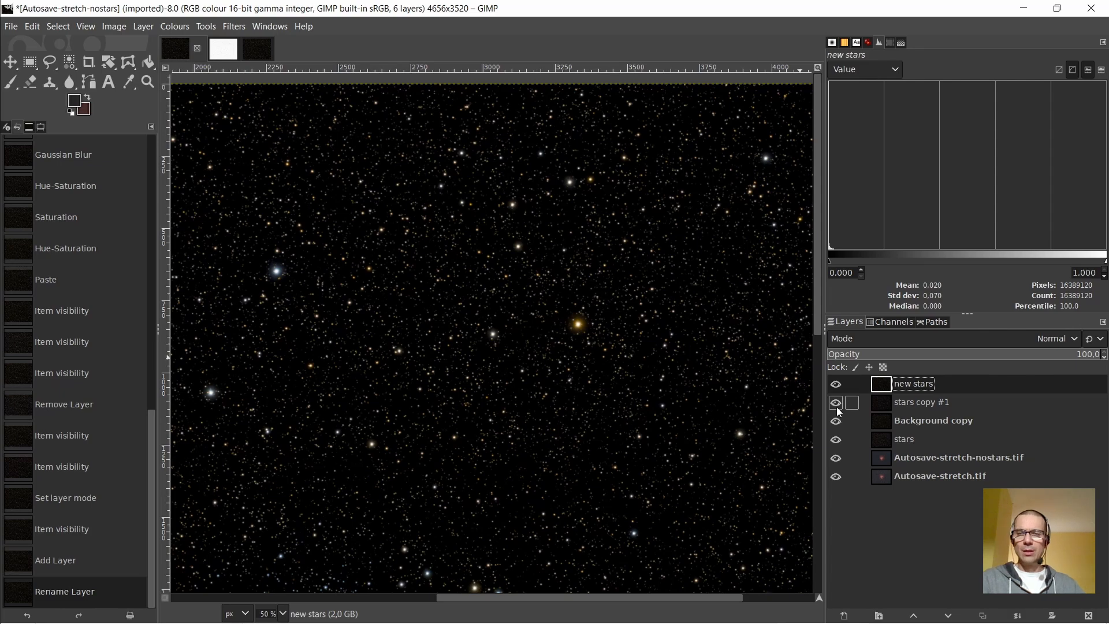
# Set the stars copy #1 layer's mode back to Normal and hide the stars copy #1 and Background copy layers
pyautogui.click(879, 403)
pyautogui.click(936, 338)
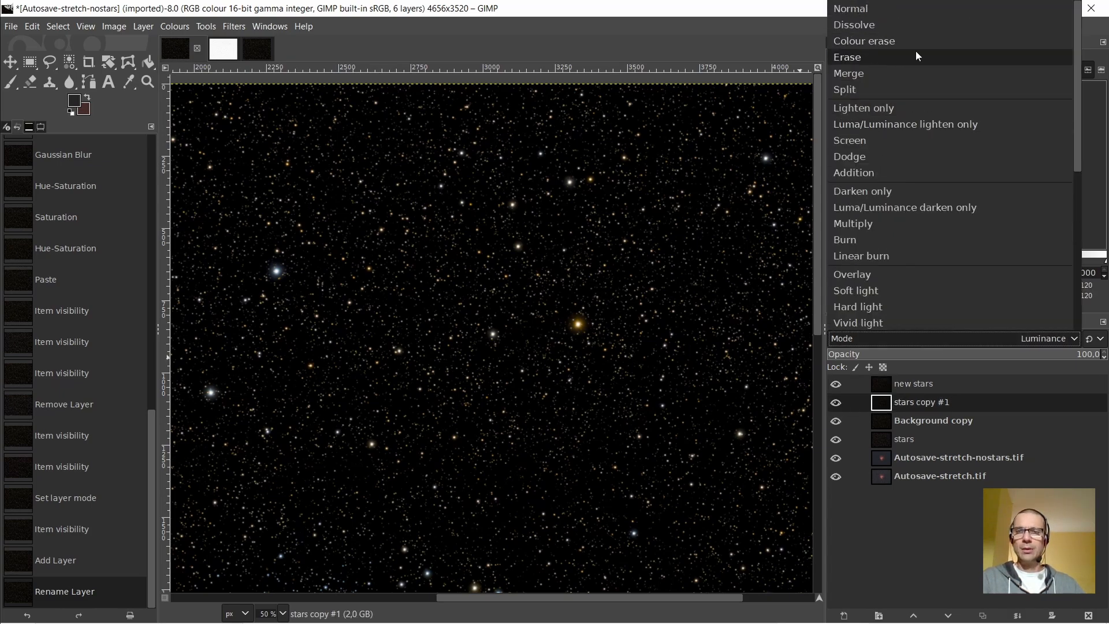
pyautogui.click(873, 7)
pyautogui.click(835, 402)
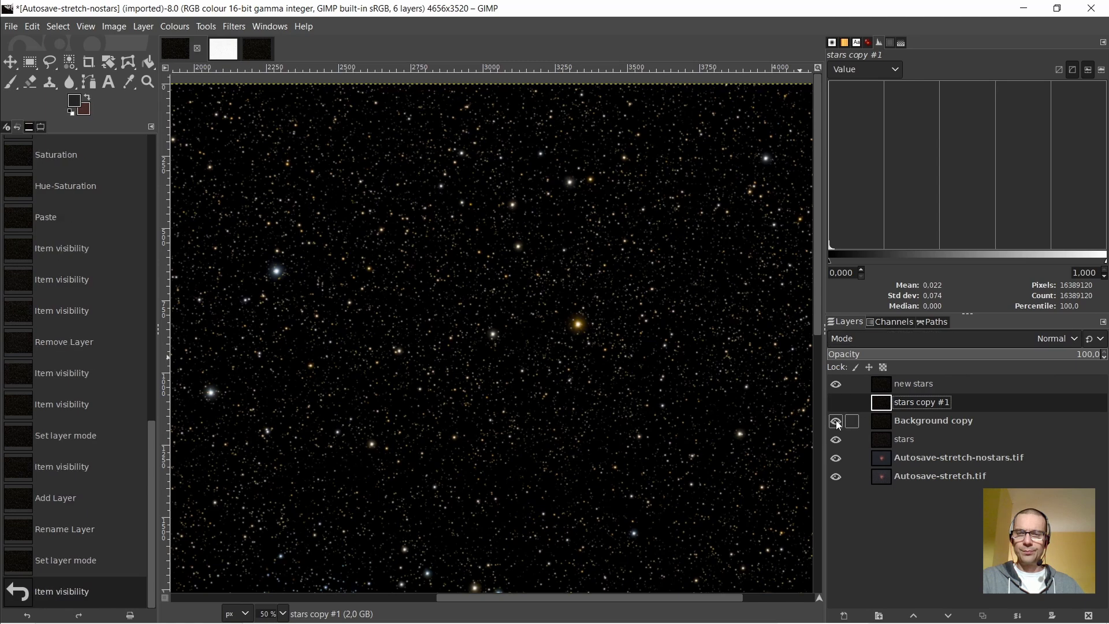
pyautogui.click(837, 421)
# Examine the bright orange and blue stars in new stars, and hide that layer to compare them with the original stars layer
pyautogui.scroll(5, 584, 345)
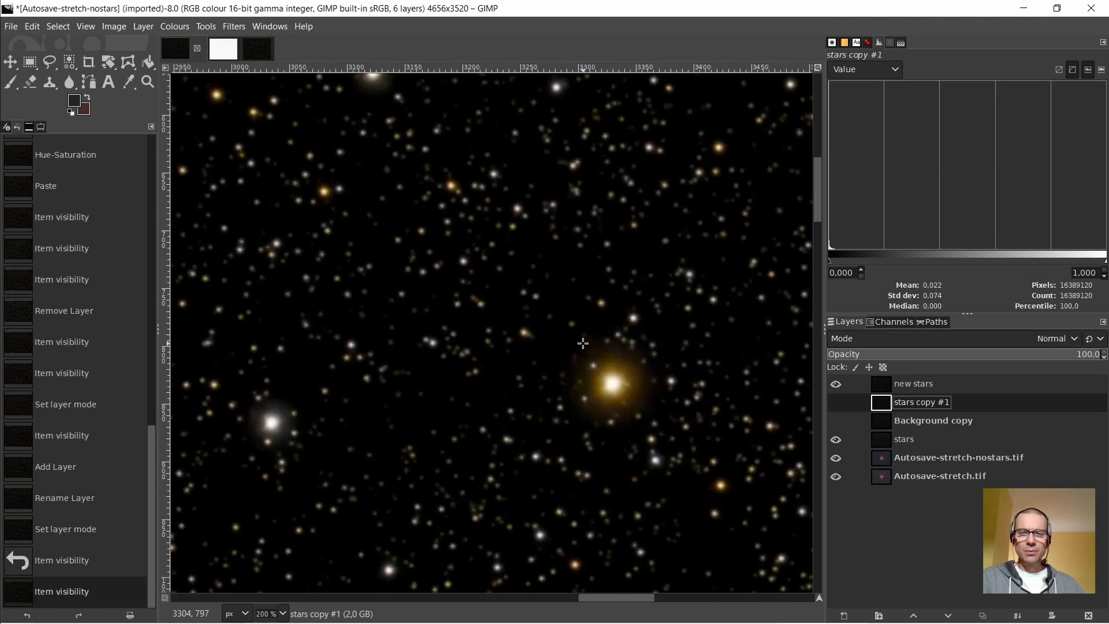
pyautogui.scroll(-3, 588, 350)
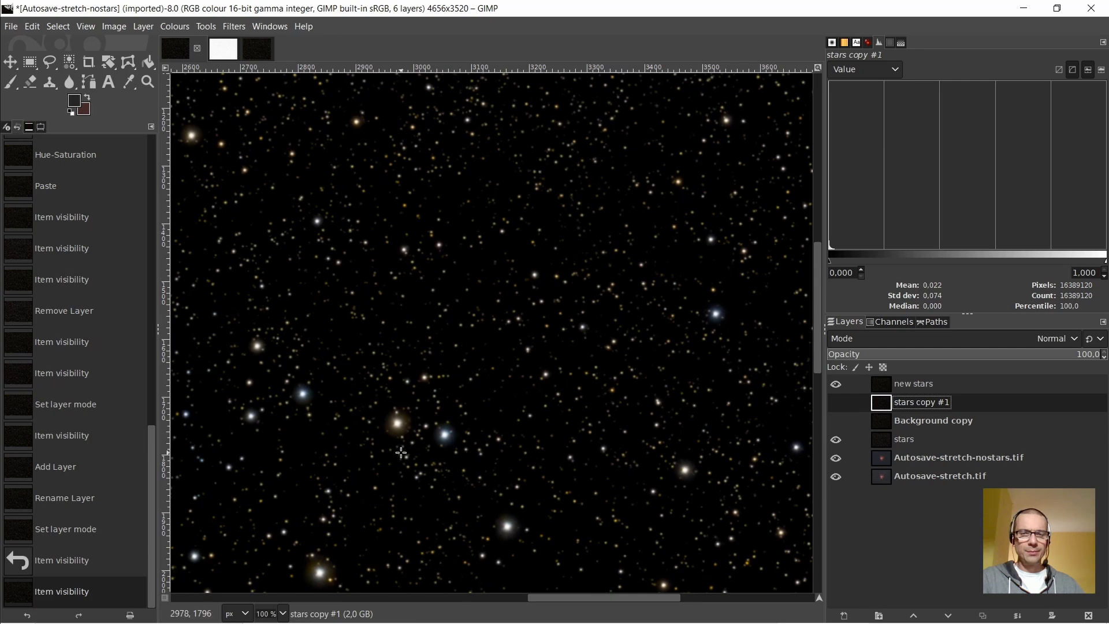
pyautogui.scroll(3, 421, 438)
pyautogui.scroll(-3, 448, 432)
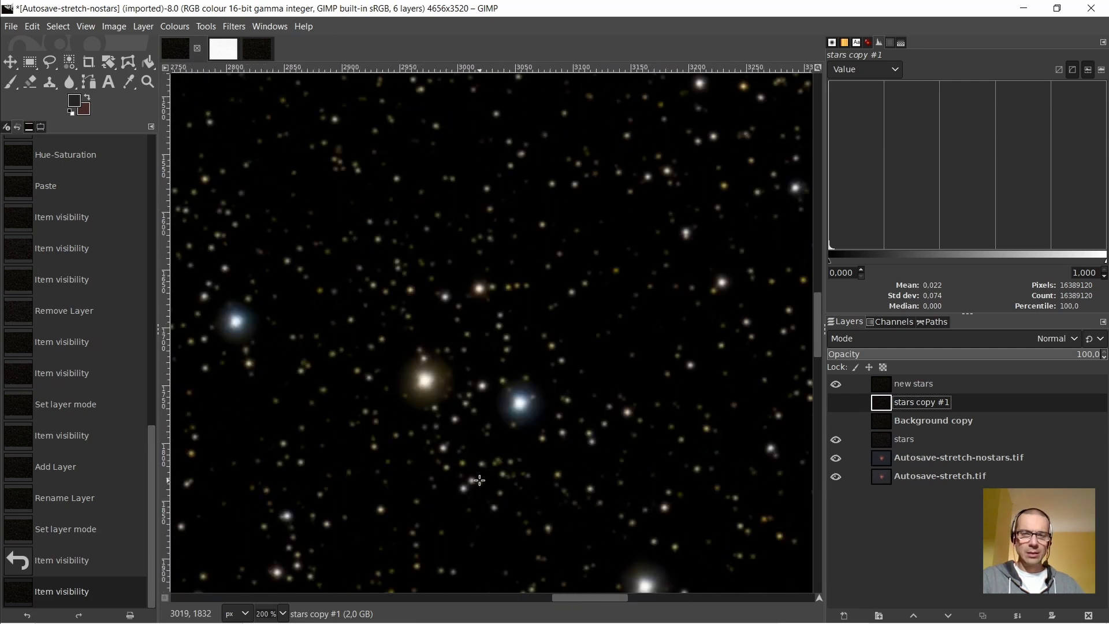
pyautogui.scroll(3, 458, 469)
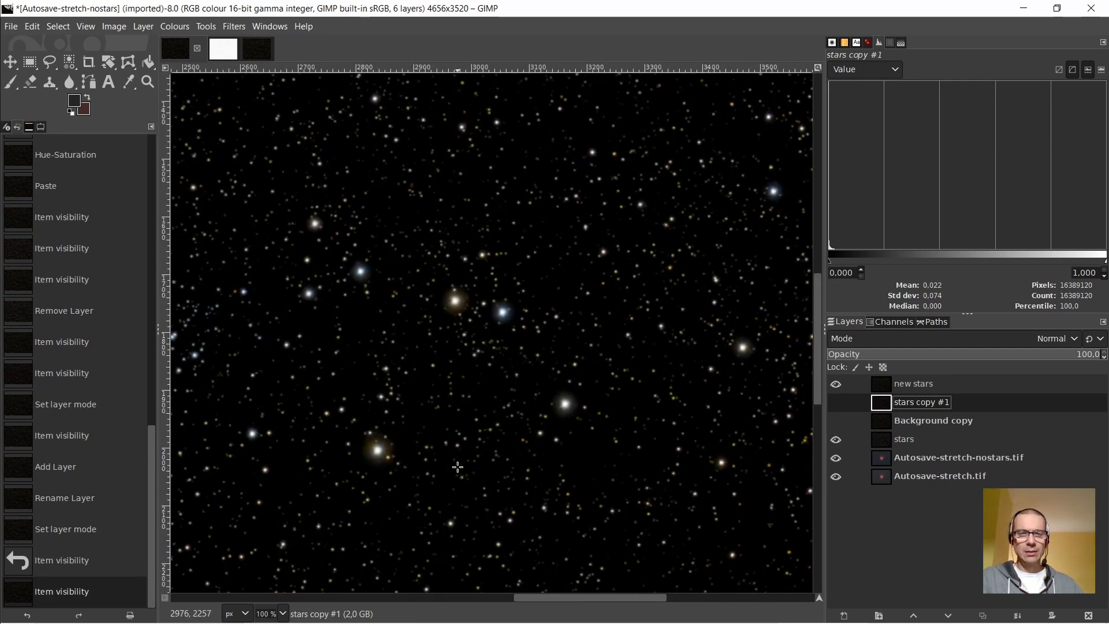
pyautogui.scroll(4, 489, 312)
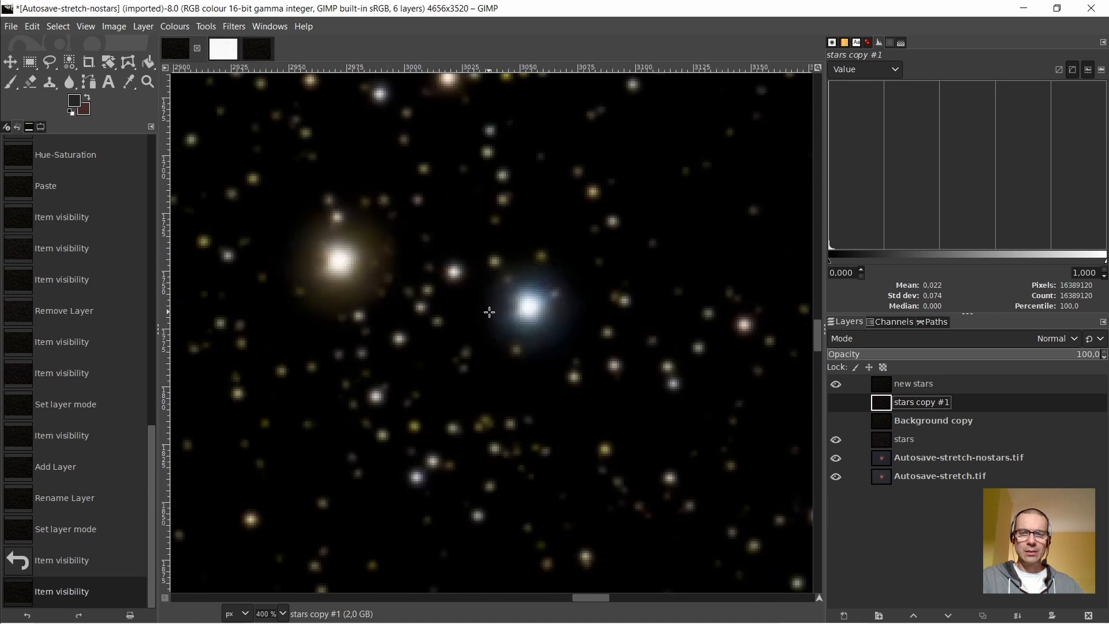
pyautogui.click(836, 384)
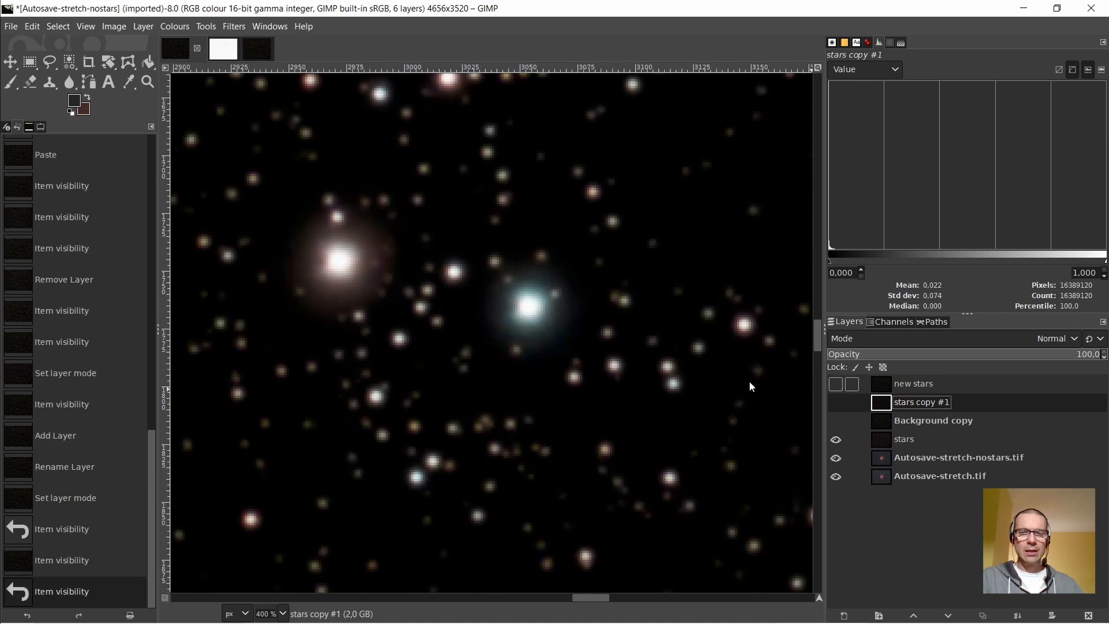
pyautogui.scroll(-2, 579, 370)
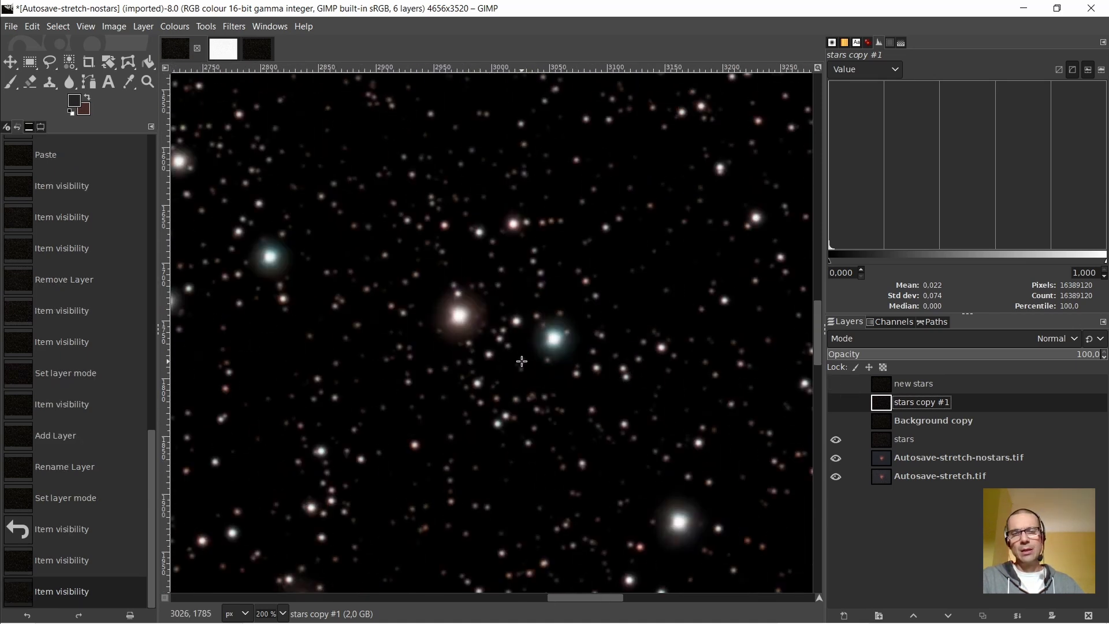
pyautogui.scroll(3, 490, 326)
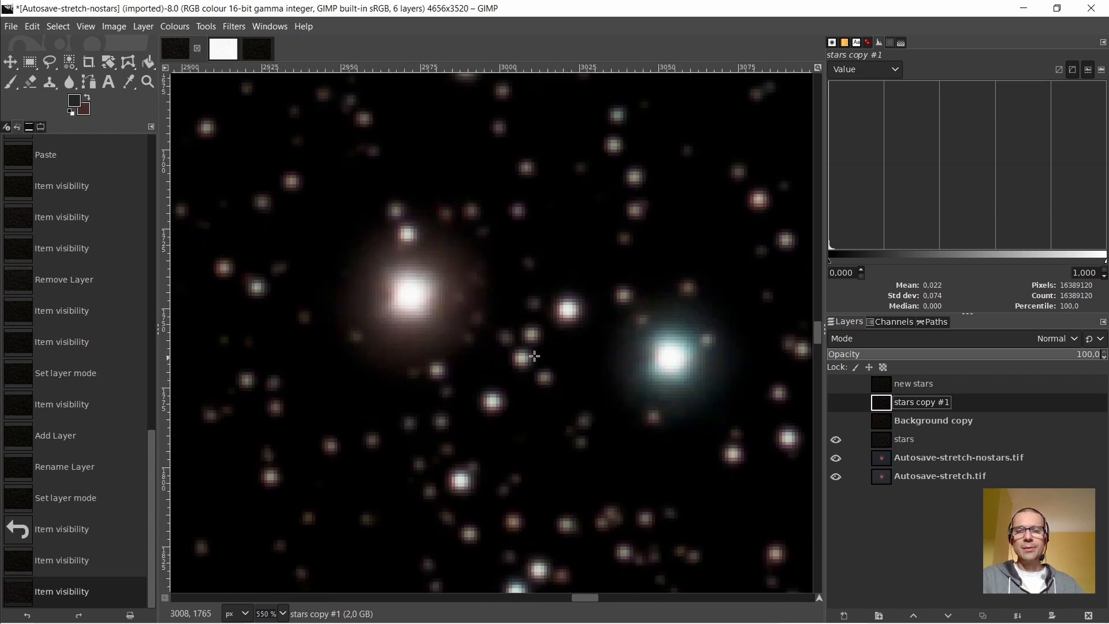
# Examine the star colours in the original stars layer and show new stars again to compare the same area
pyautogui.scroll(5, 548, 273)
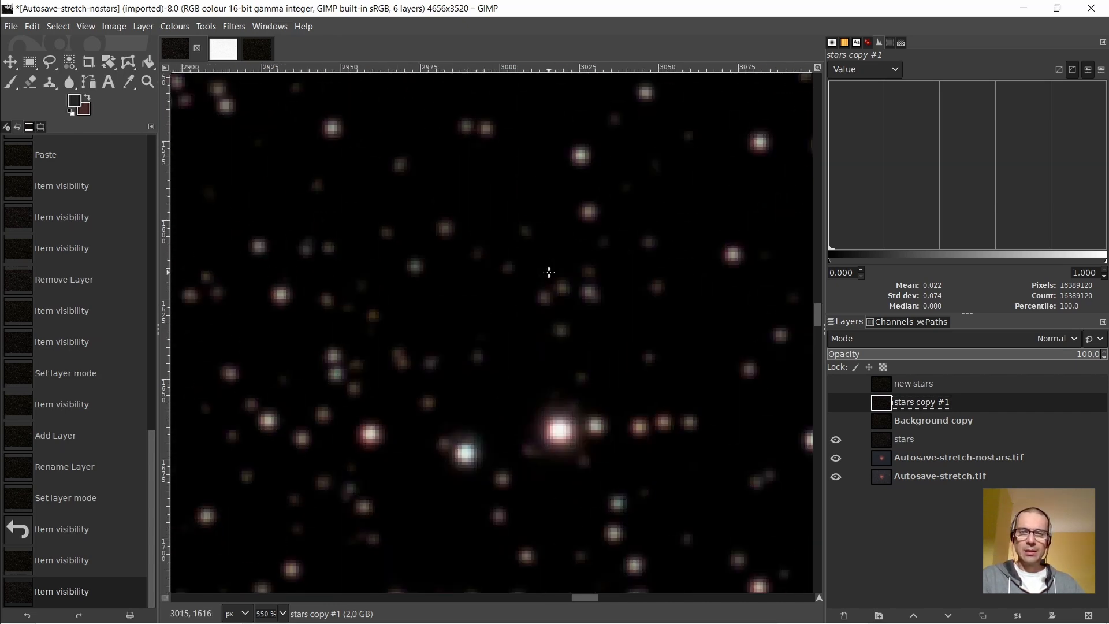
pyautogui.scroll(-5, 584, 389)
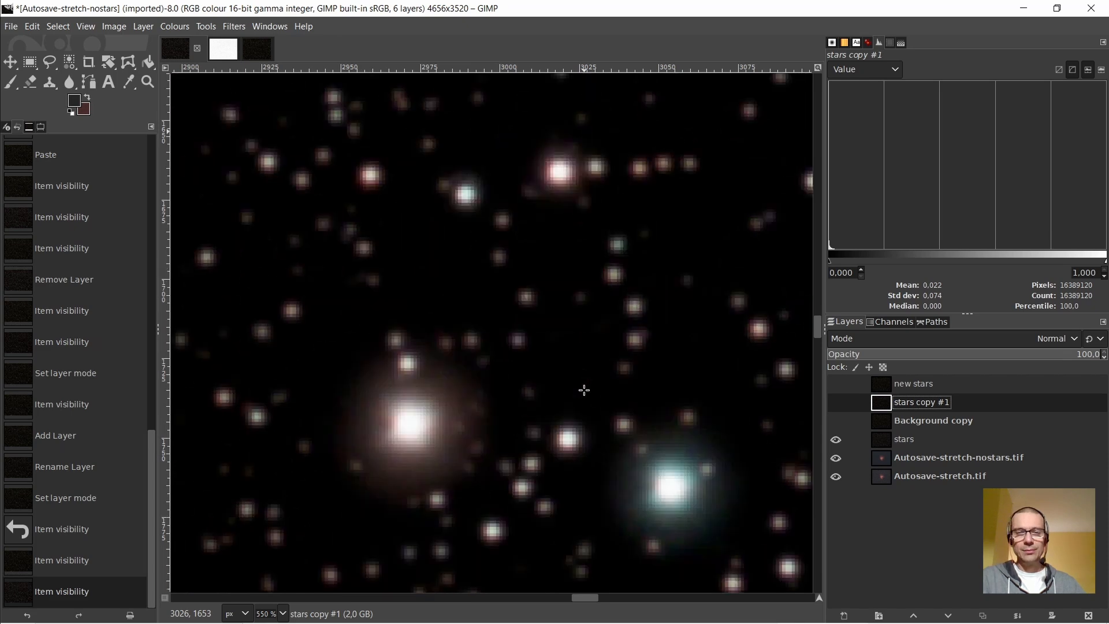
pyautogui.scroll(-1, 585, 390)
pyautogui.scroll(-2, 528, 339)
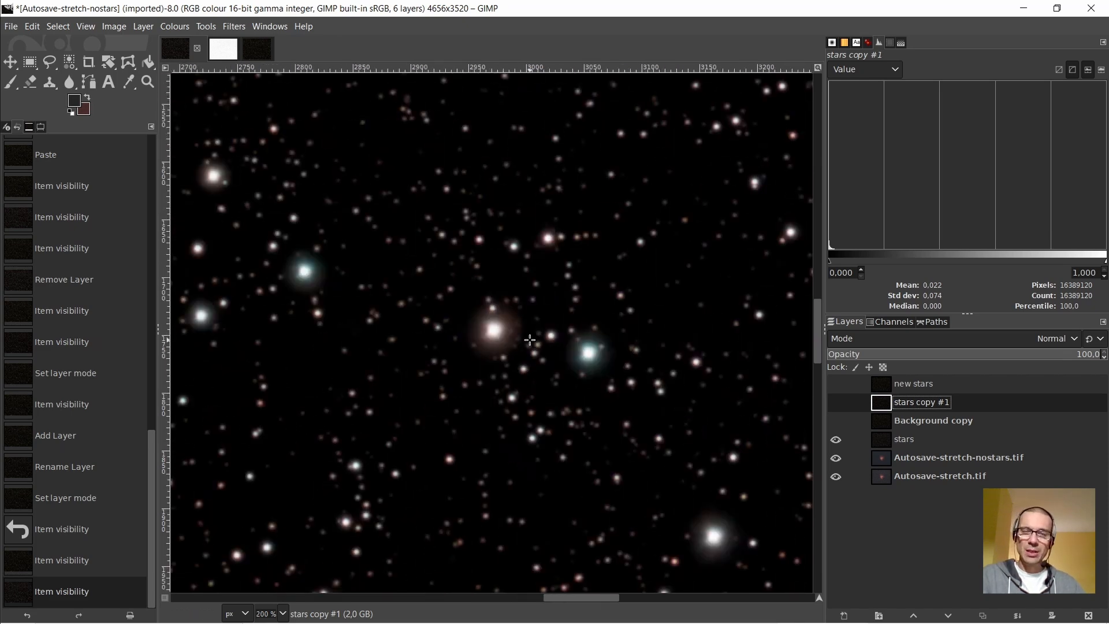
pyautogui.click(835, 385)
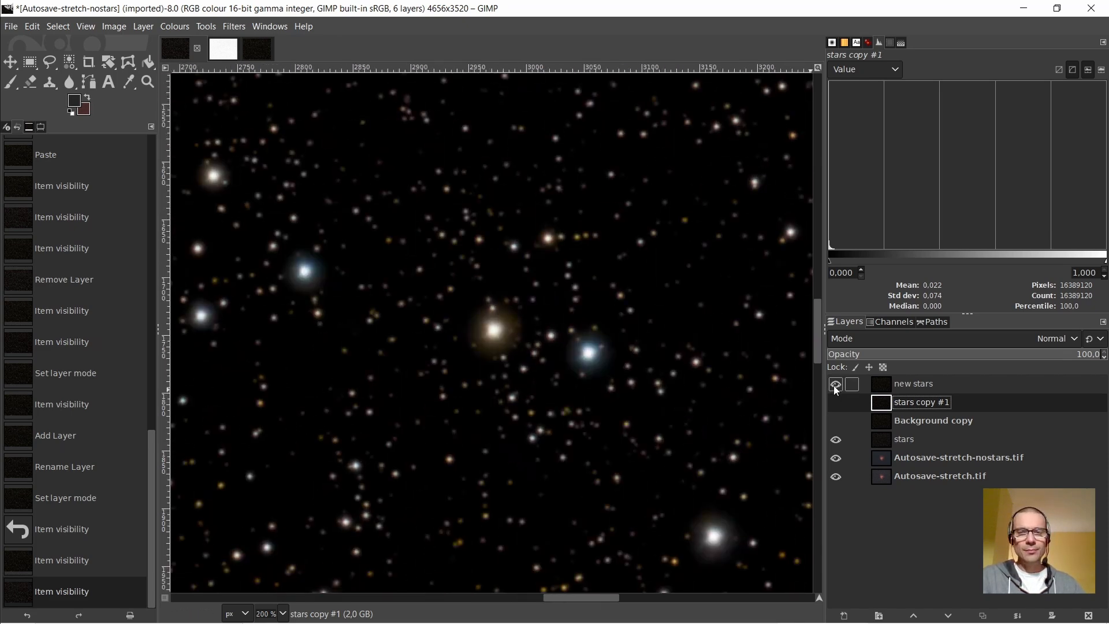
# Examine the colours of the bright orange and blue stars across the whole field of the new stars layer
pyautogui.scroll(4, 554, 346)
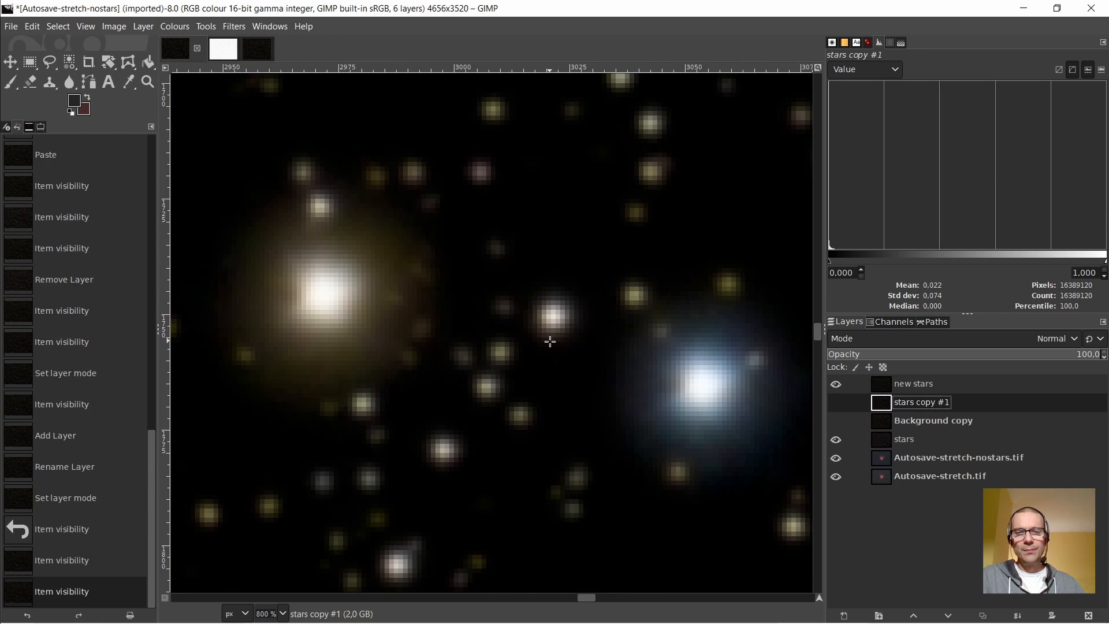
pyautogui.scroll(-5, 550, 342)
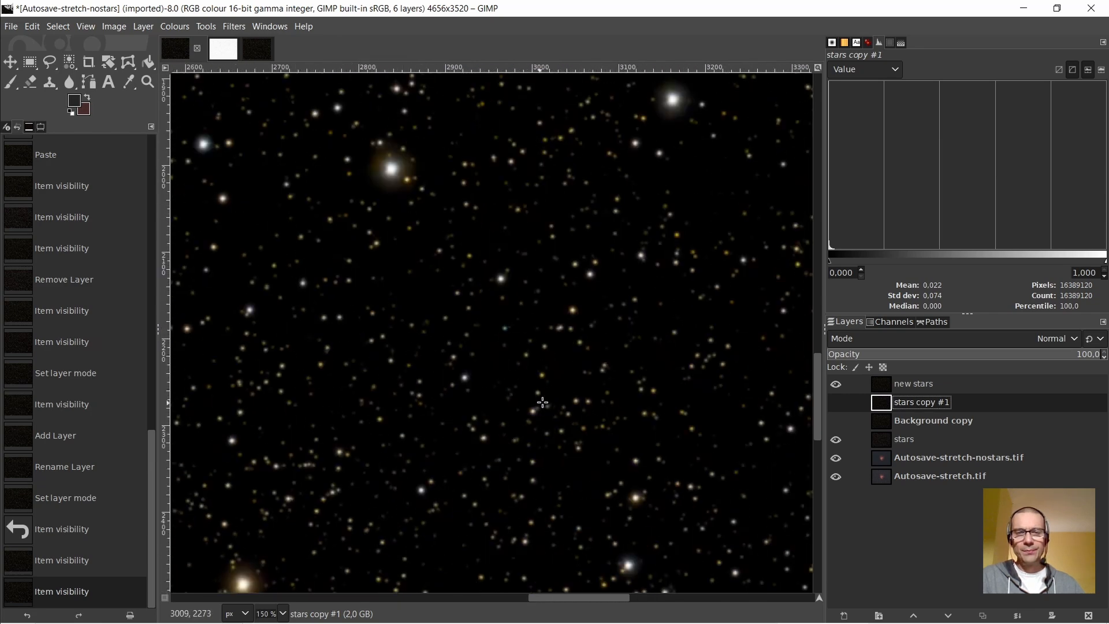
pyautogui.scroll(4, 542, 403)
pyautogui.scroll(-4, 554, 401)
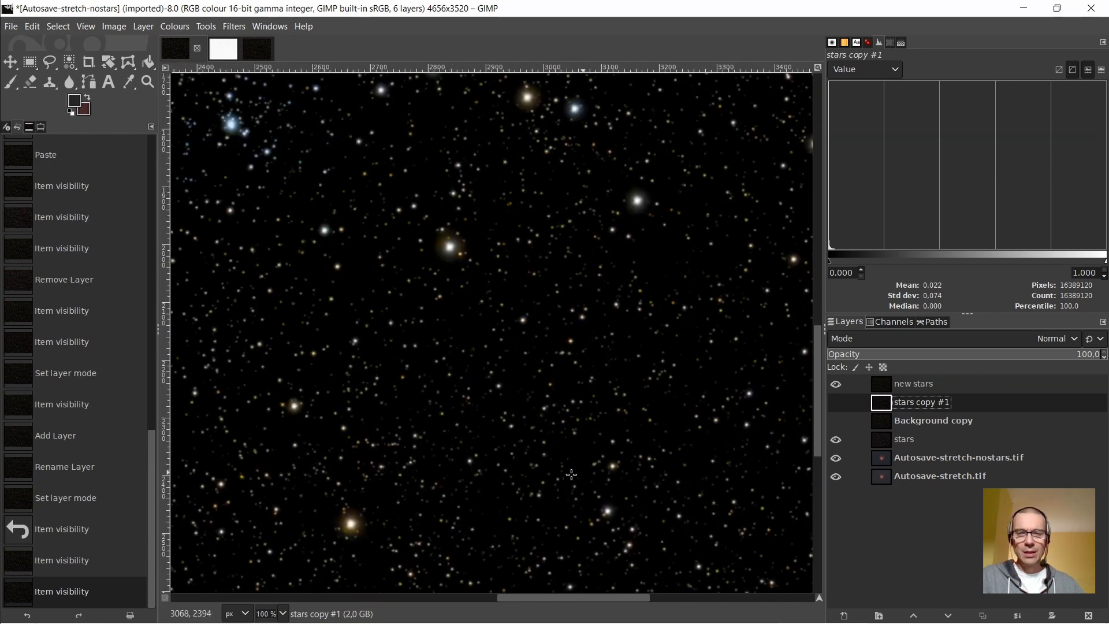
pyautogui.scroll(4, 439, 497)
pyautogui.scroll(-5, 449, 481)
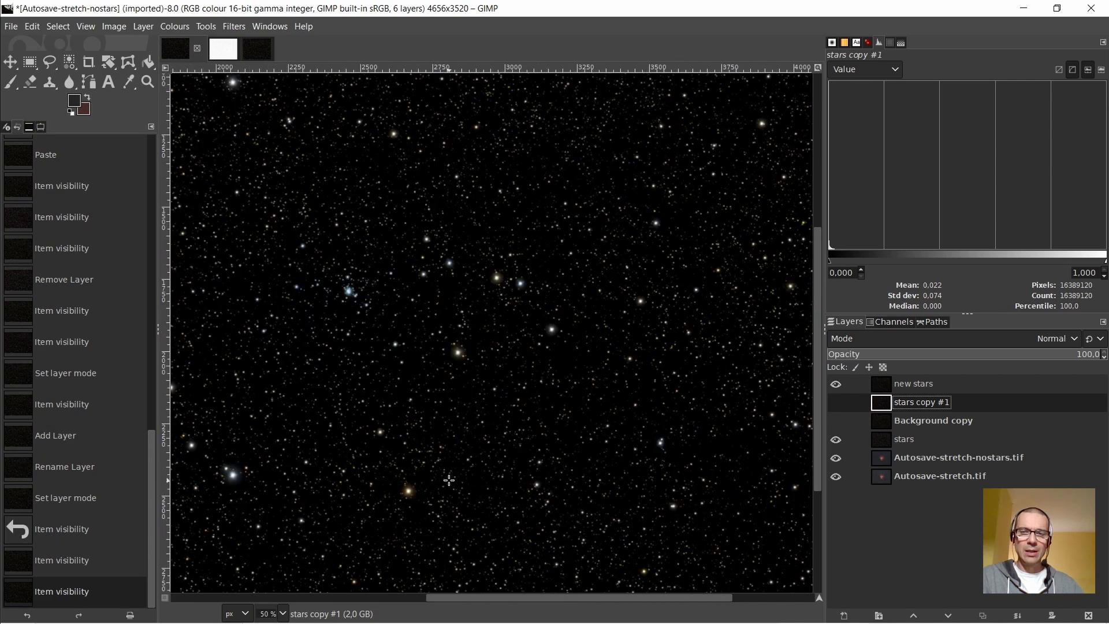
pyautogui.scroll(2, 390, 250)
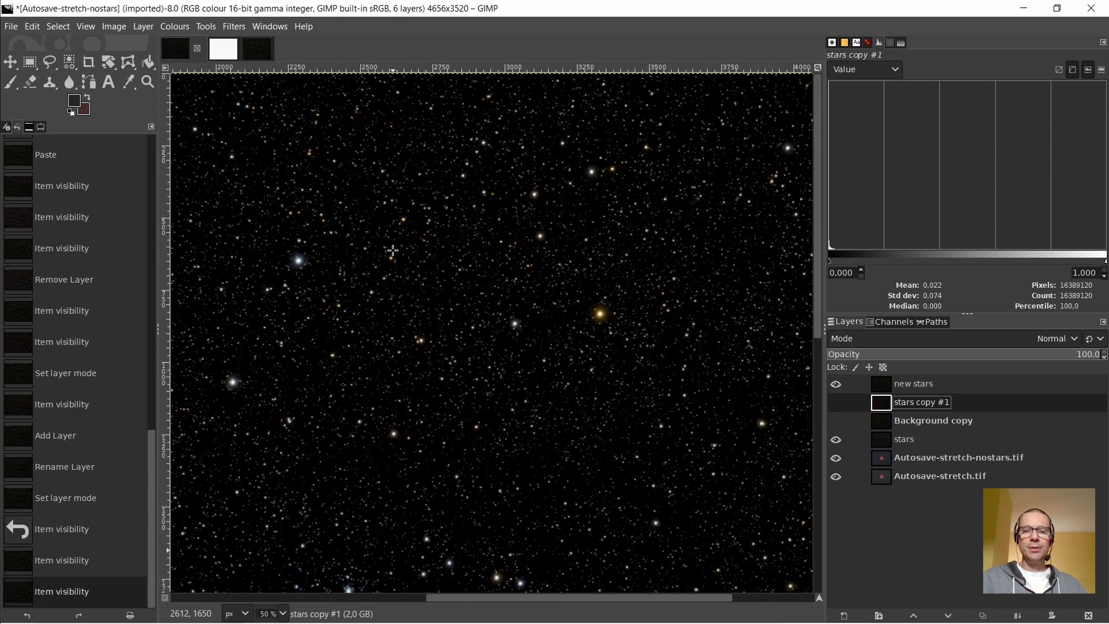
pyautogui.scroll(1, 540, 229)
pyautogui.scroll(2, 541, 229)
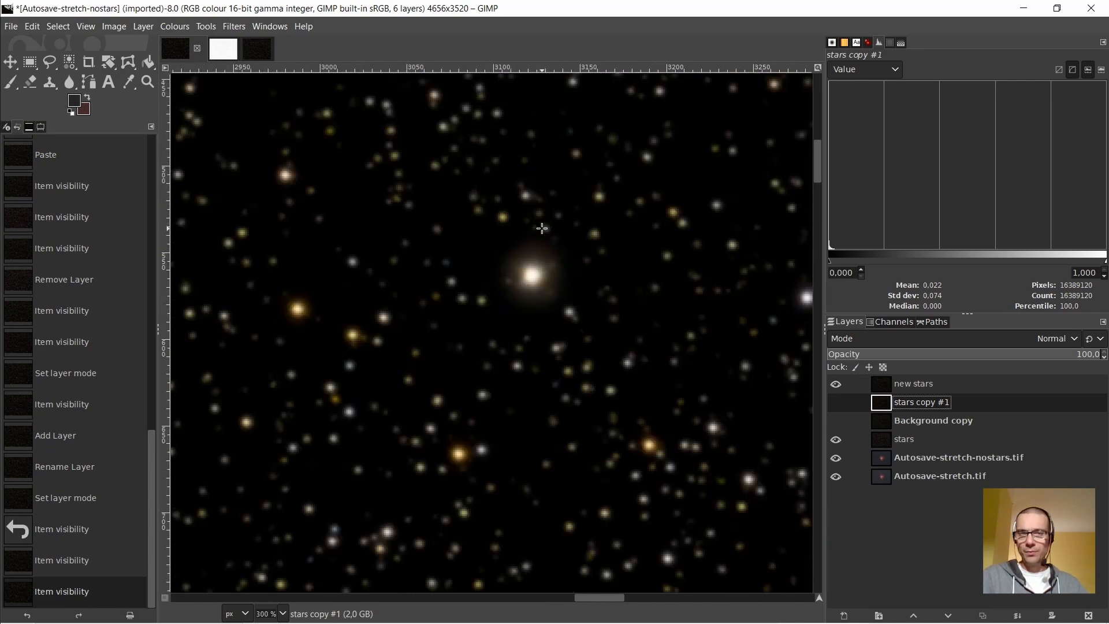
pyautogui.scroll(-4, 542, 228)
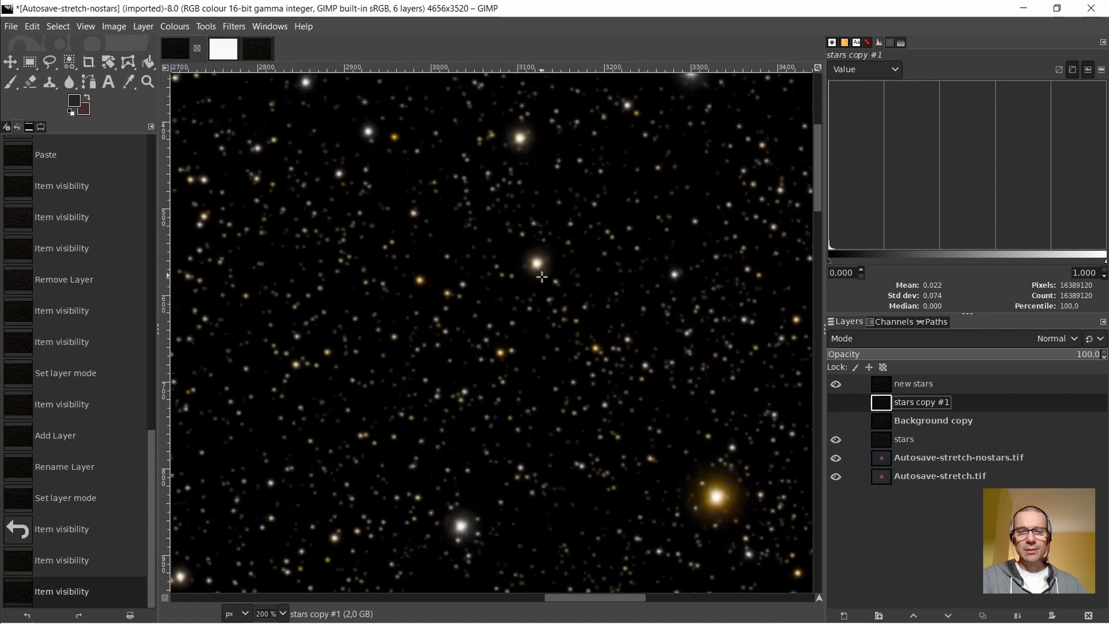
pyautogui.scroll(2, 619, 370)
pyautogui.scroll(6, 619, 370)
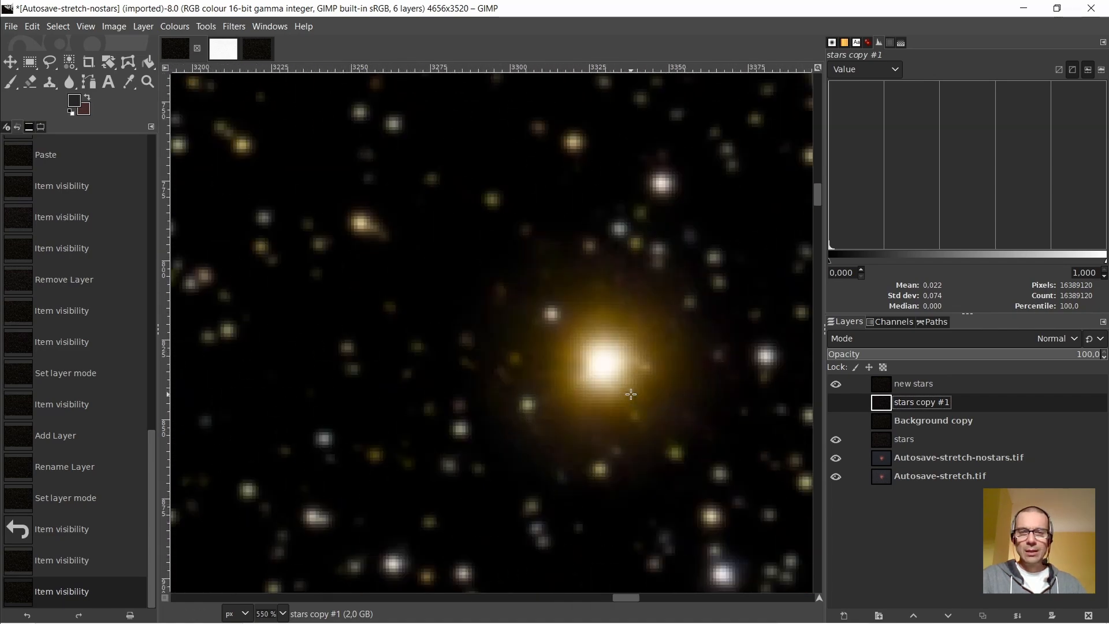
pyautogui.scroll(-10, 631, 394)
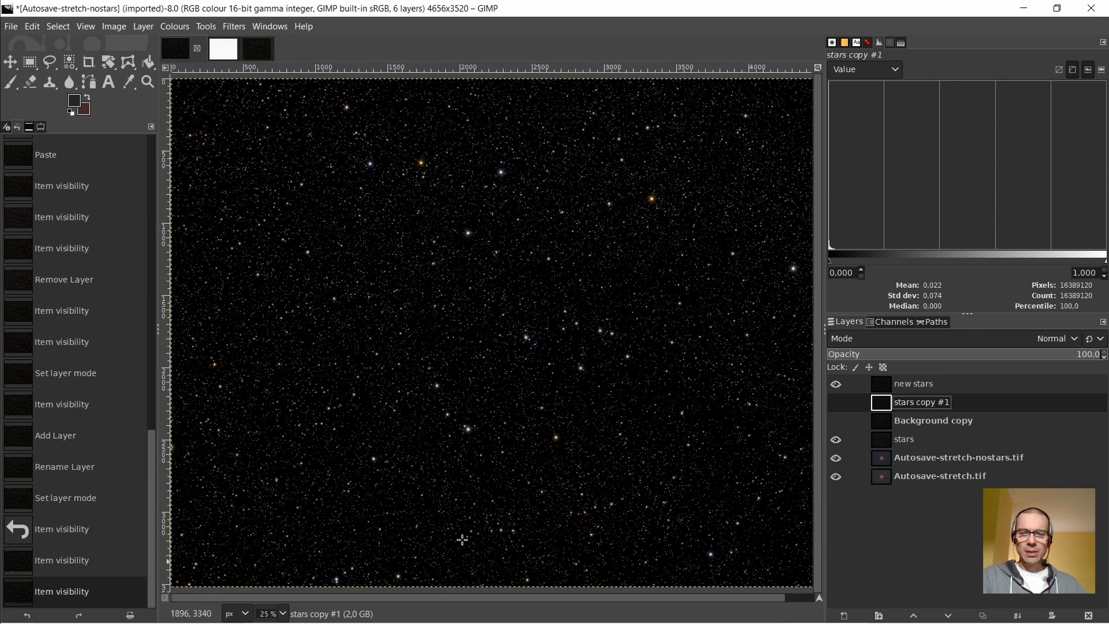
pyautogui.scroll(-1, 508, 443)
# Hide the new stars and stars layers, and select Autosave-stretch-nostars.tif to inspect the starless nebula
pyautogui.click(888, 385)
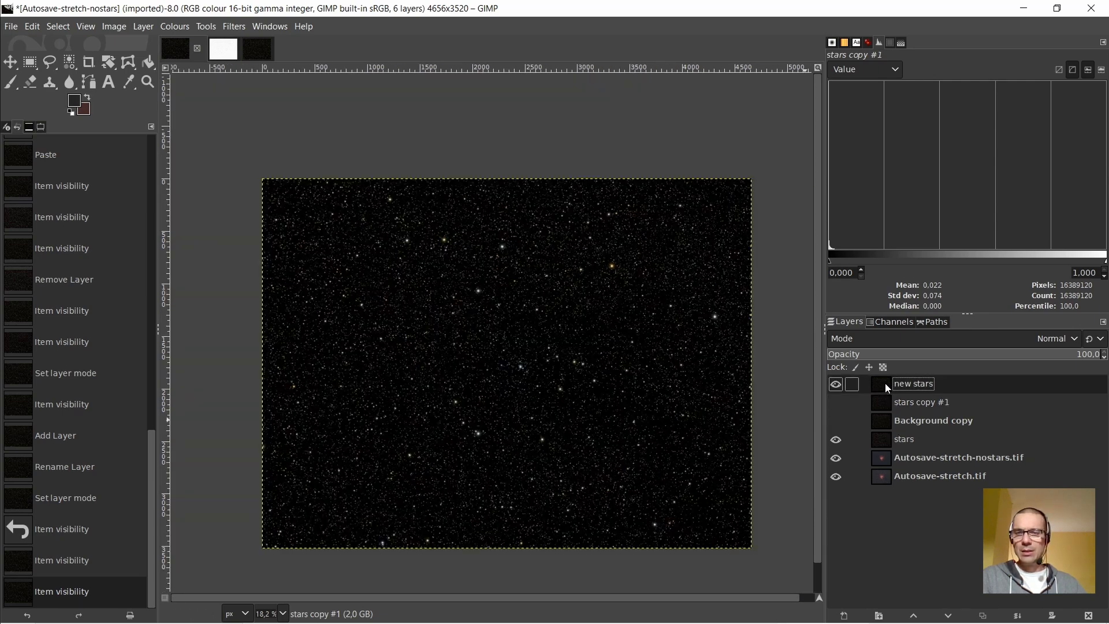
pyautogui.click(836, 384)
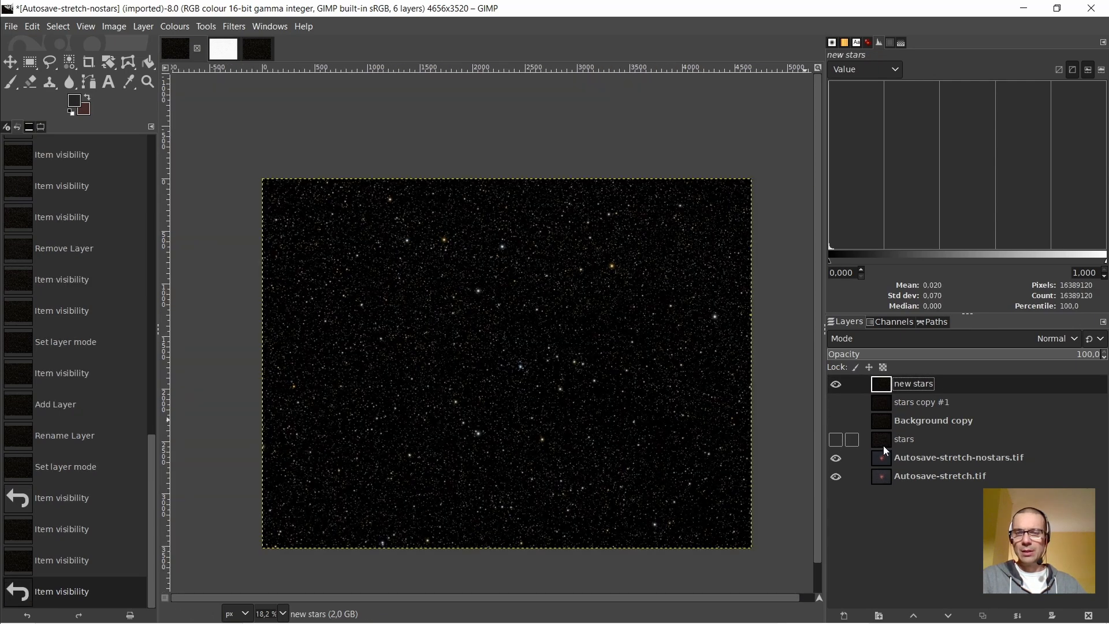
pyautogui.click(836, 440)
pyautogui.click(836, 384)
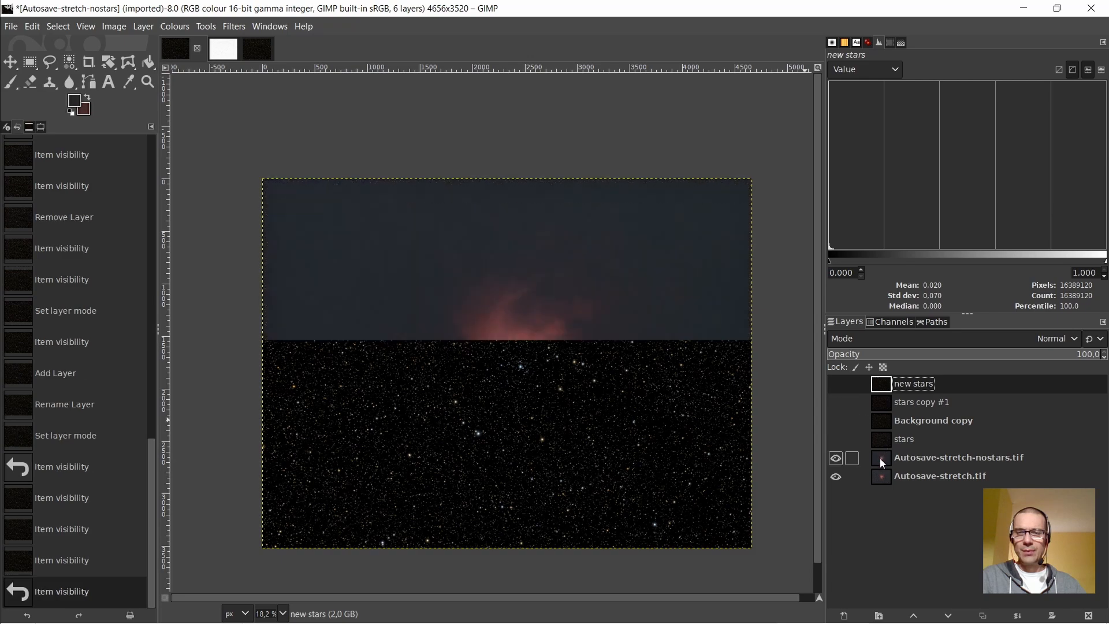
pyautogui.click(879, 458)
pyautogui.scroll(3, 506, 362)
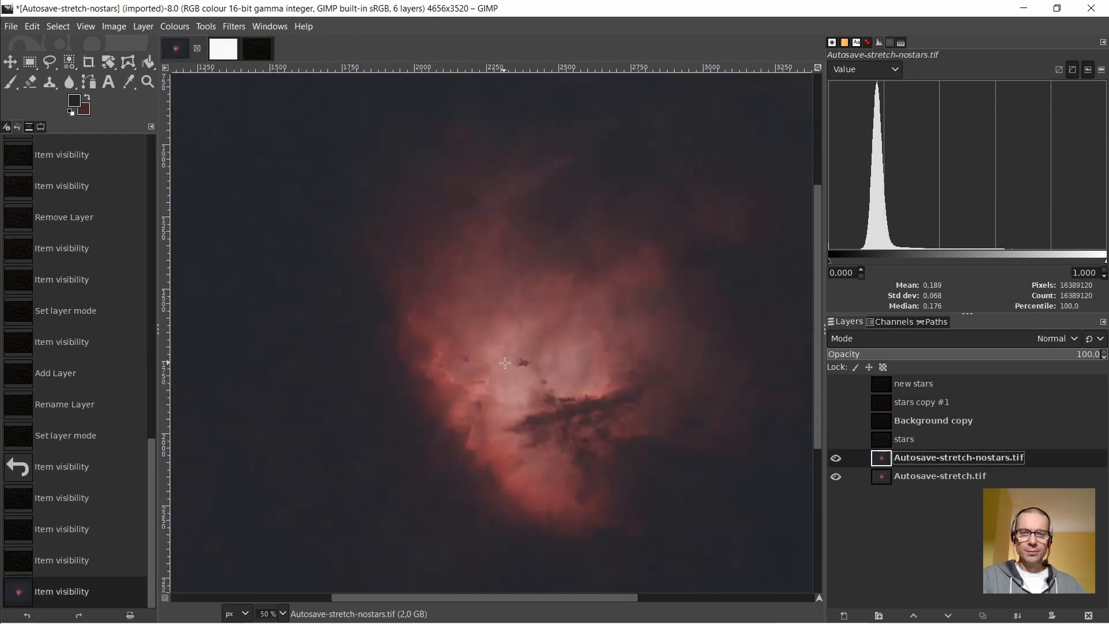
pyautogui.scroll(2, 520, 363)
pyautogui.scroll(-1, 531, 363)
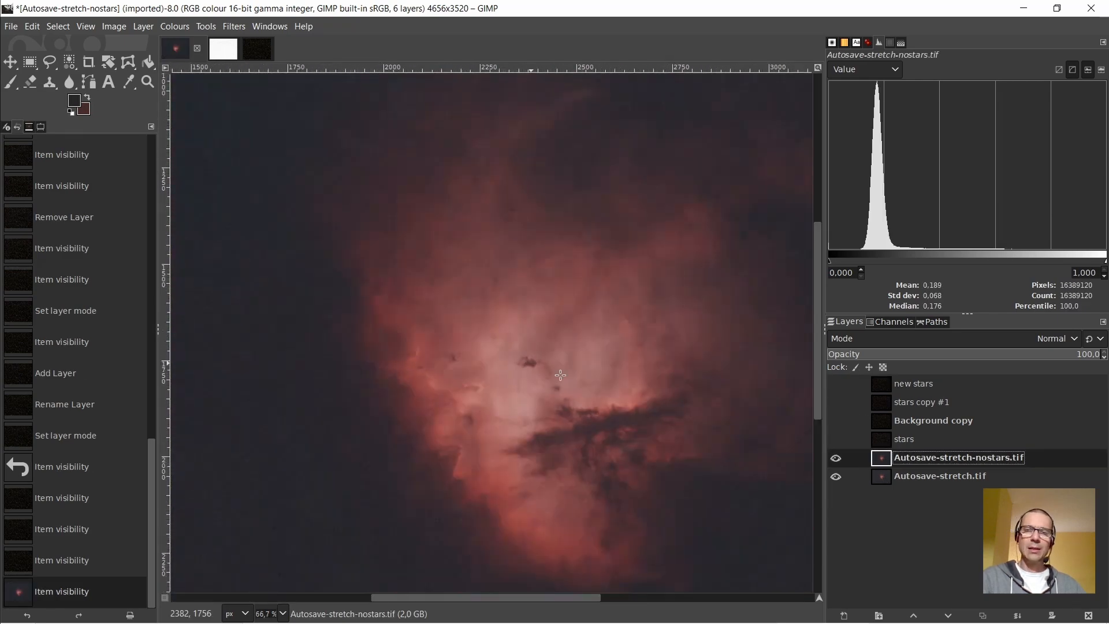
# Duplicate the Autosave-stretch-nostars.tif layer and hide the original beneath the copy
pyautogui.rightClick(883, 462)
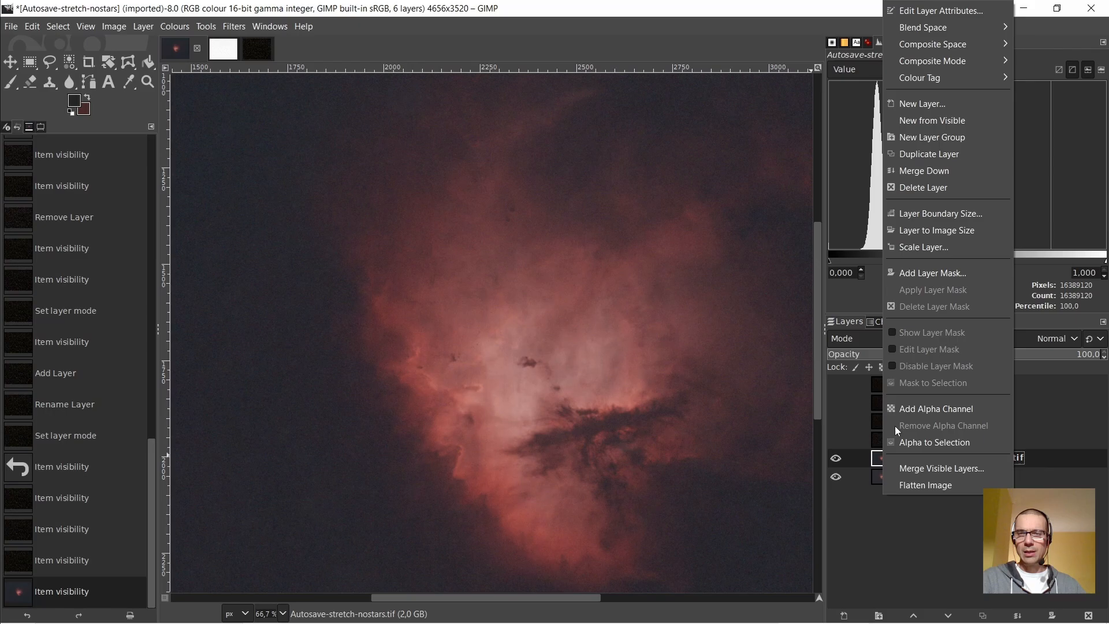
pyautogui.click(903, 157)
pyautogui.click(836, 476)
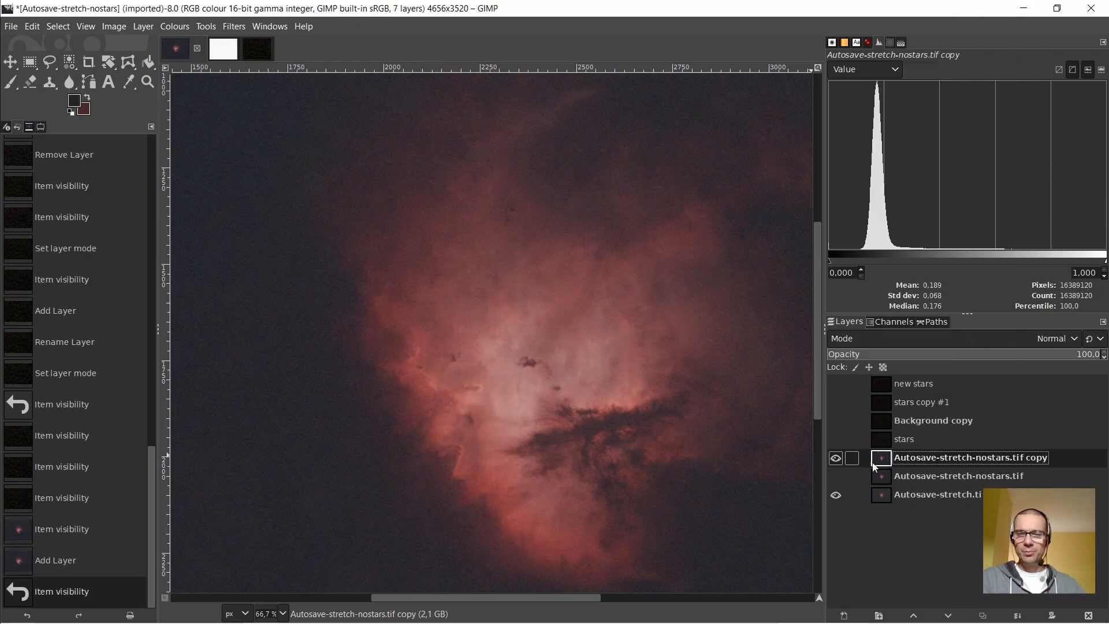
# Show the starless copy's histogram in RGB and compare its colour channels with the nebula image
pyautogui.click(895, 70)
pyautogui.click(864, 185)
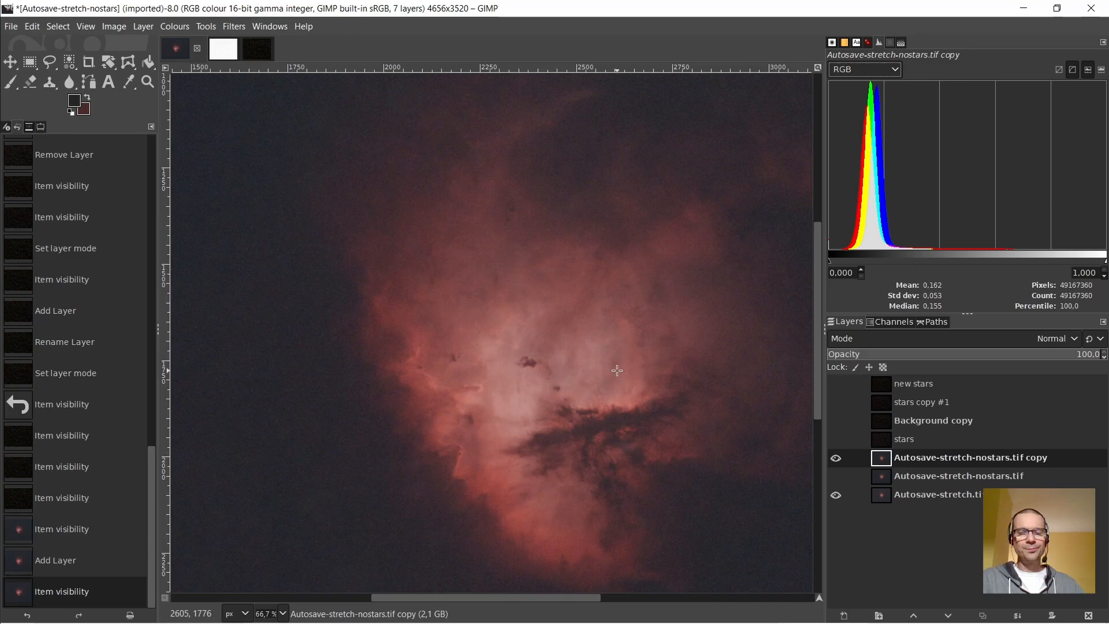
pyautogui.scroll(-1, 616, 369)
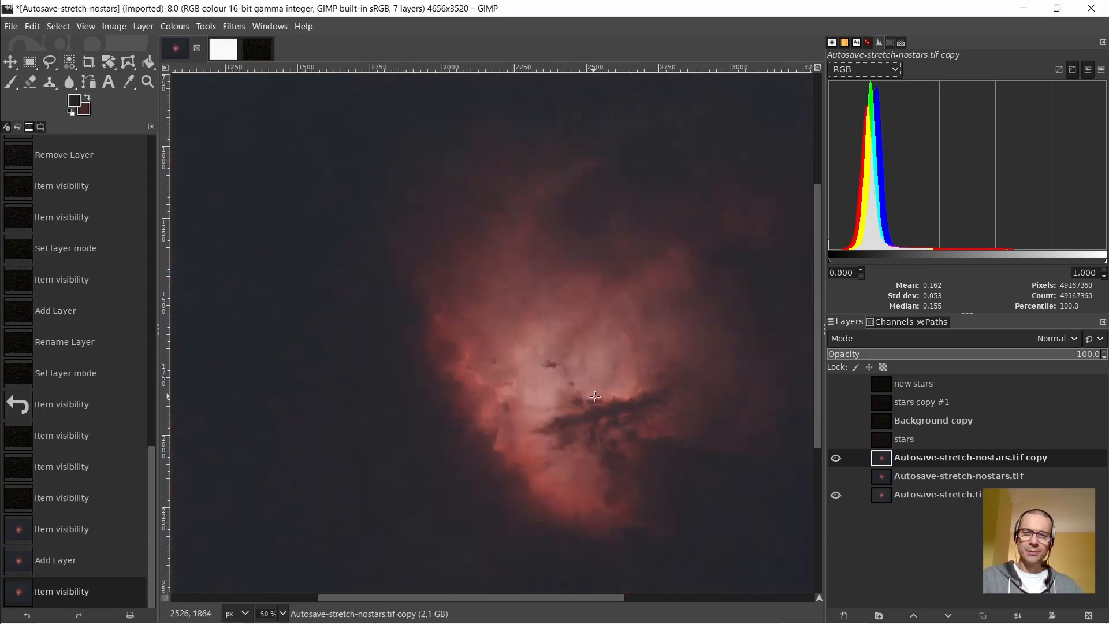
pyautogui.scroll(-1, 598, 395)
pyautogui.scroll(2, 605, 398)
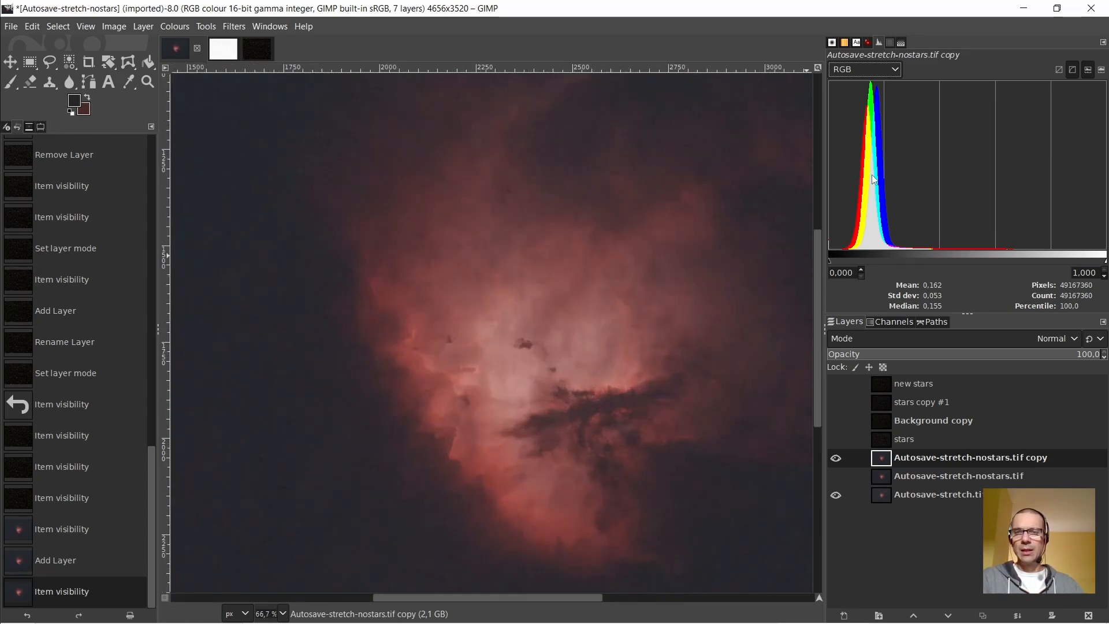
# Use Levels on the starless copy to set the green channel's low input to 3 and high output to 97
pyautogui.rightClick(491, 186)
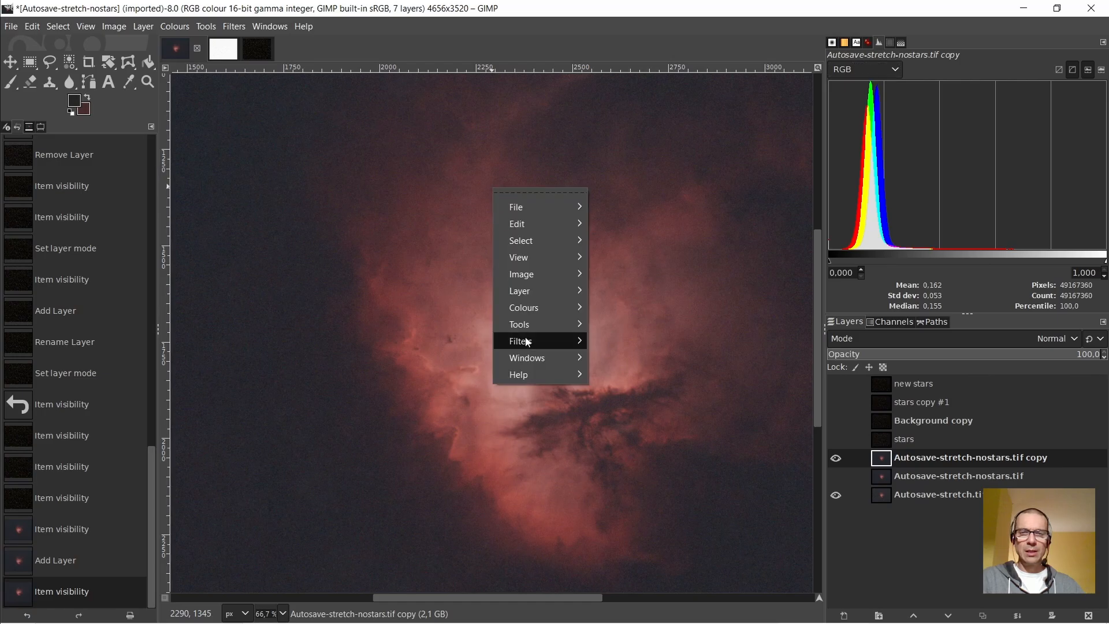
pyautogui.moveTo(518, 310)
pyautogui.click(636, 301)
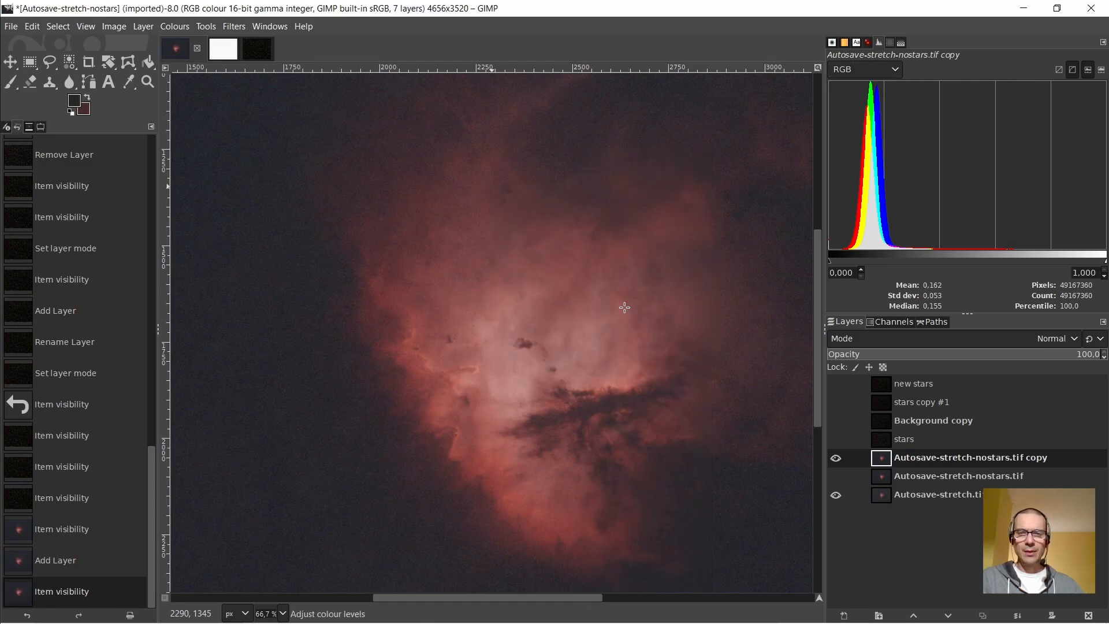
pyautogui.click(158, 99)
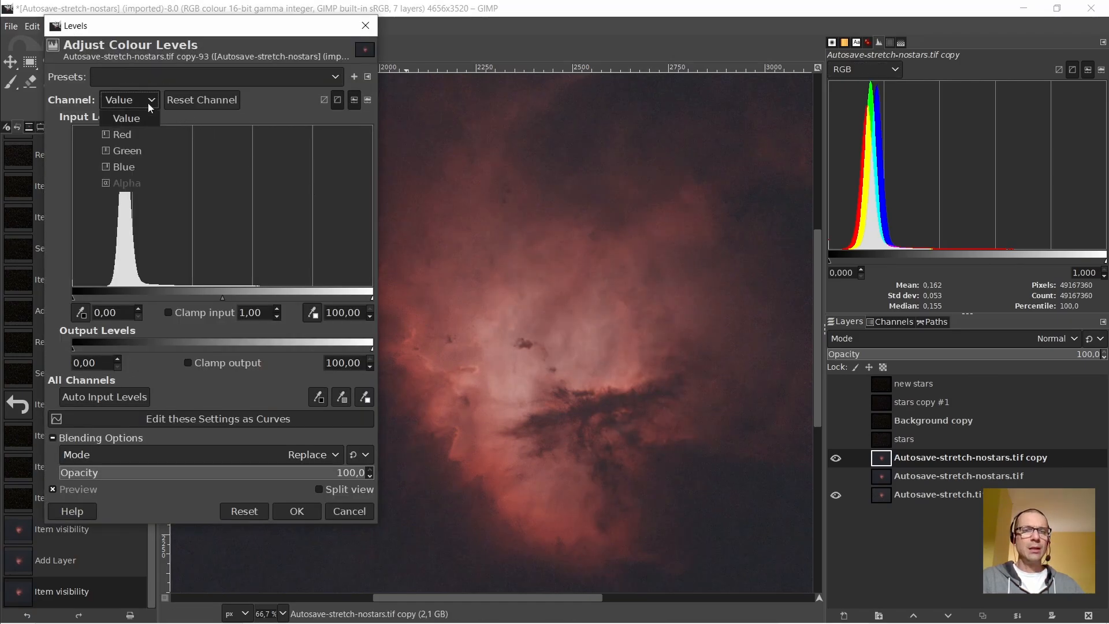
pyautogui.click(137, 145)
pyautogui.moveTo(100, 311); pyautogui.dragTo(84, 314)
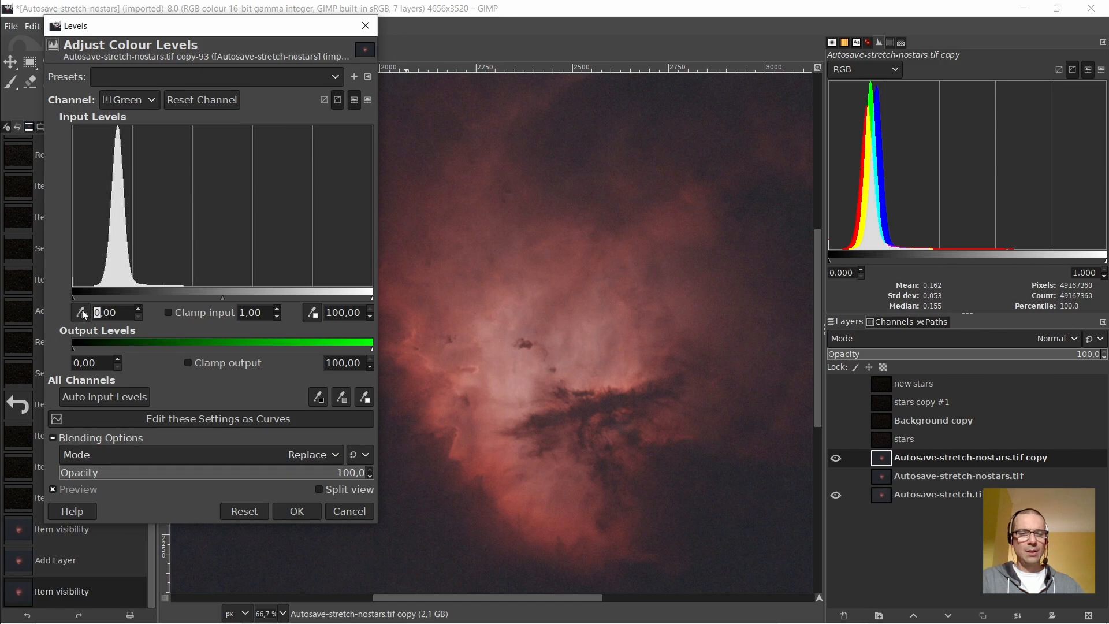
pyautogui.write('3')
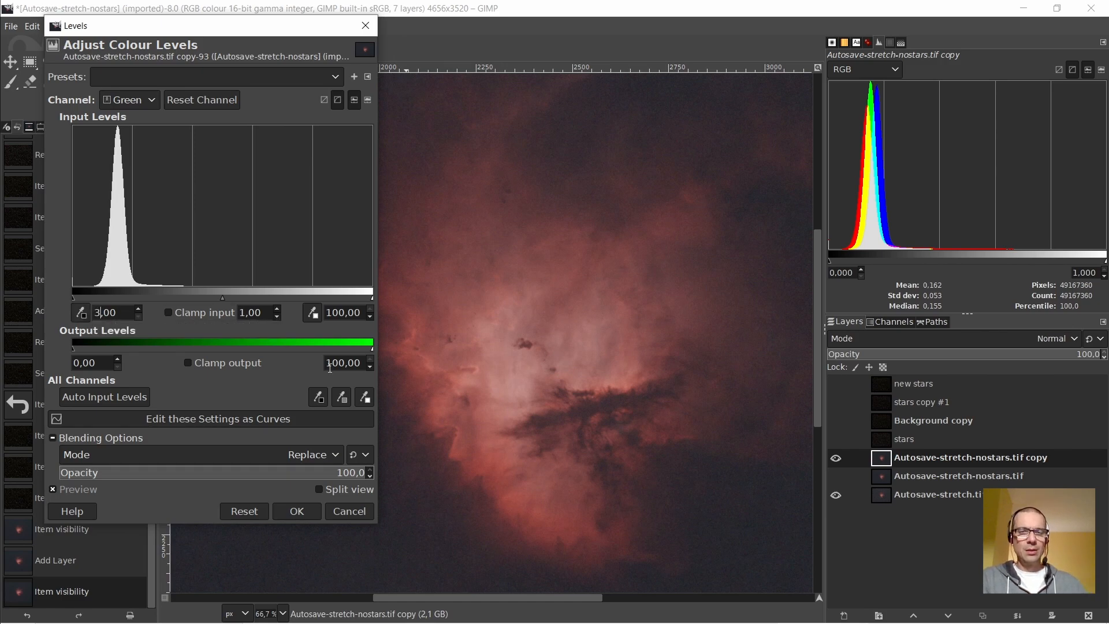
pyautogui.moveTo(341, 362); pyautogui.dragTo(302, 363)
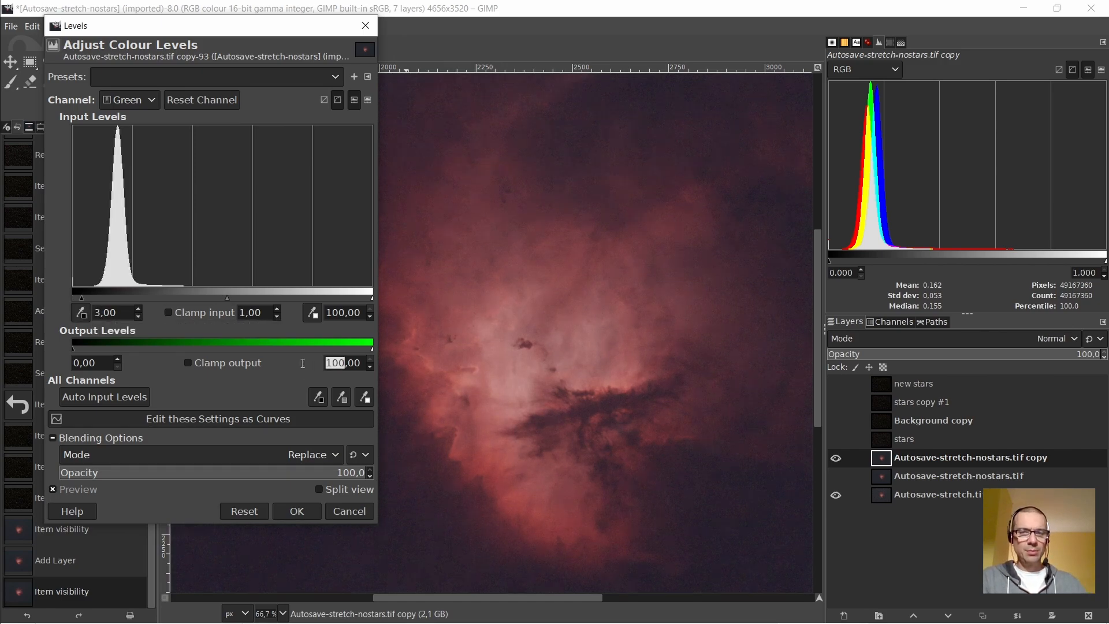
pyautogui.write('97')
pyautogui.press('Return')
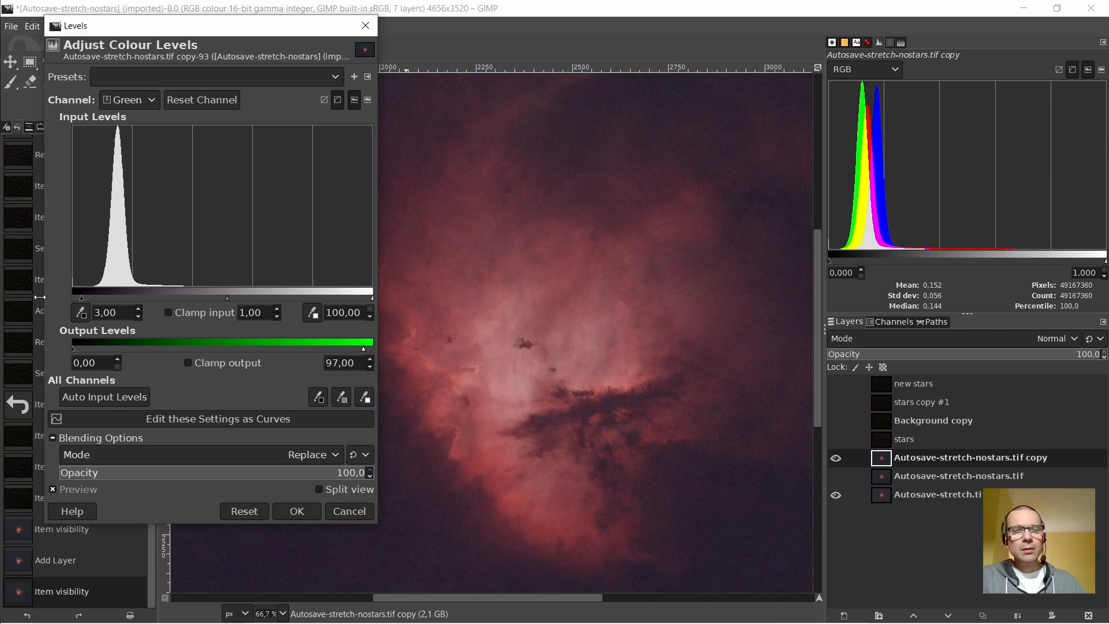
# Change the green channel's low input level to 2 and its high output level to 98
pyautogui.moveTo(98, 312); pyautogui.dragTo(83, 312)
pyautogui.write('2')
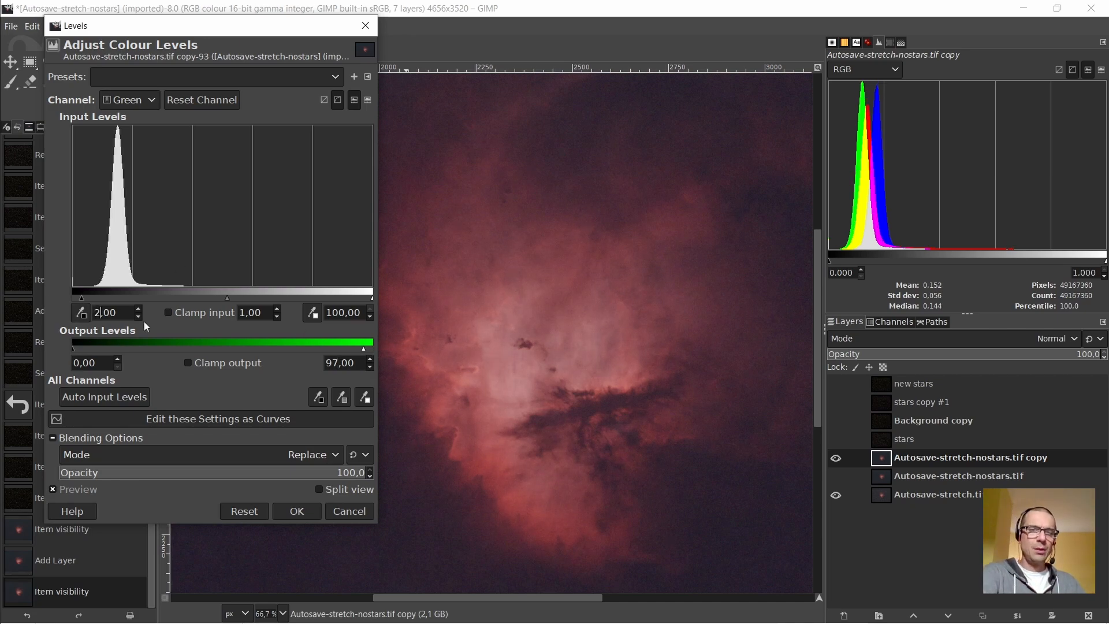
pyautogui.click(340, 364)
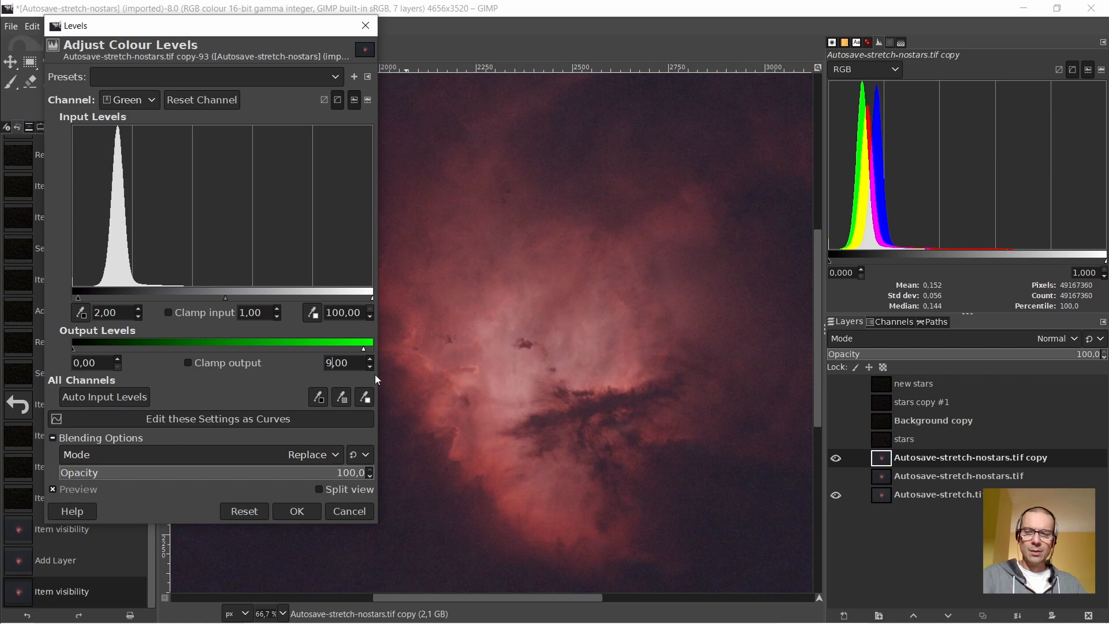
pyautogui.write('8')
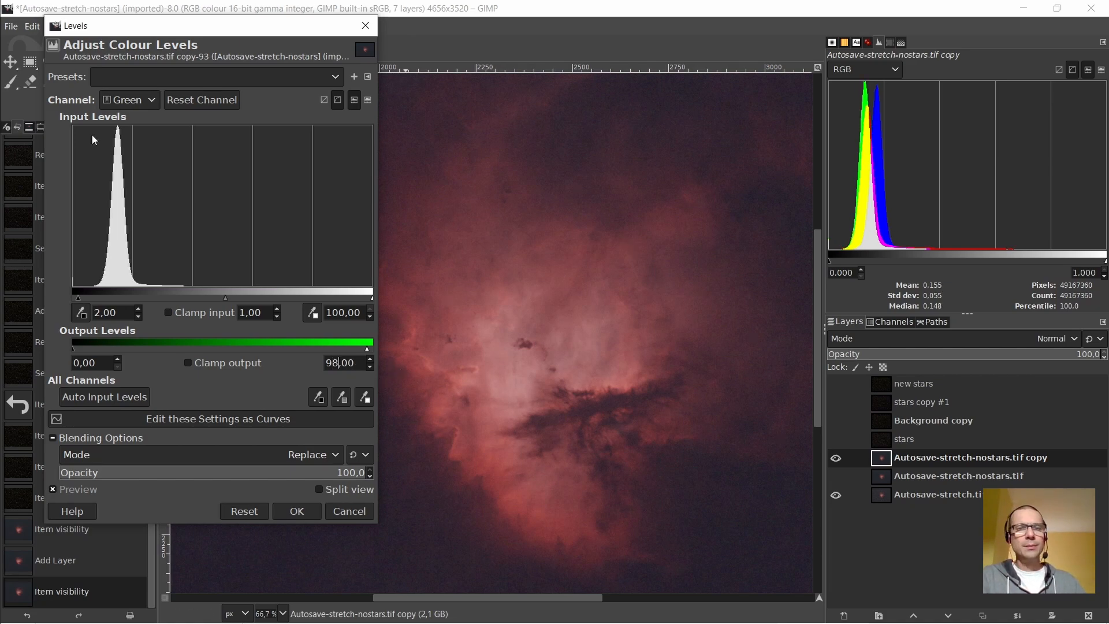
# Set the blue channel's low input level to 4 and high output level to 96, and apply the Levels adjustment
pyautogui.click(152, 100)
pyautogui.click(130, 169)
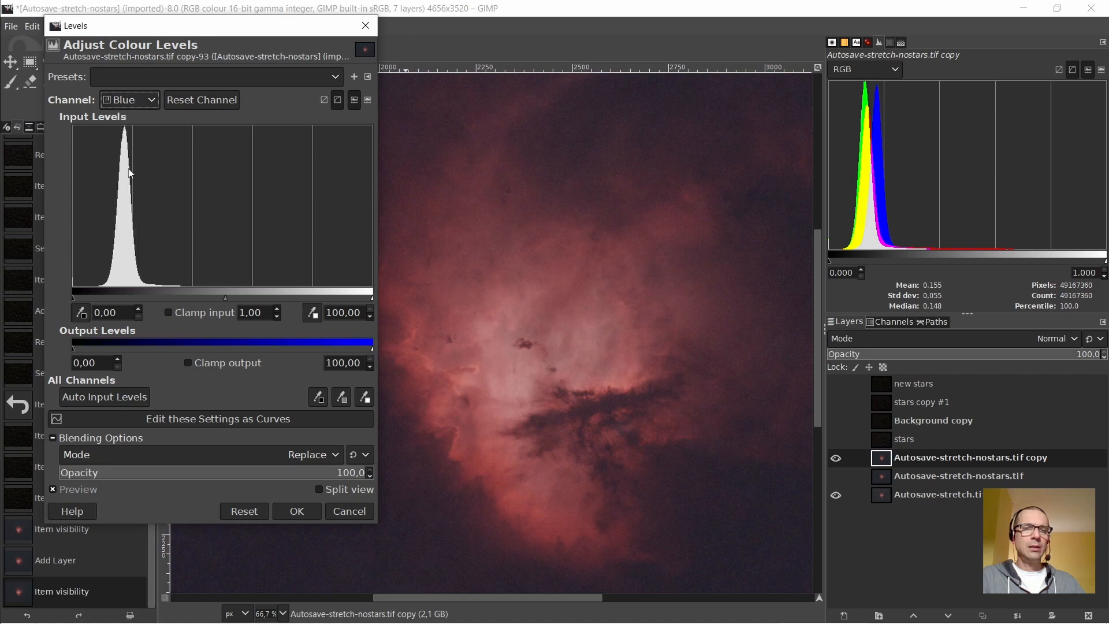
pyautogui.moveTo(98, 311); pyautogui.dragTo(88, 311)
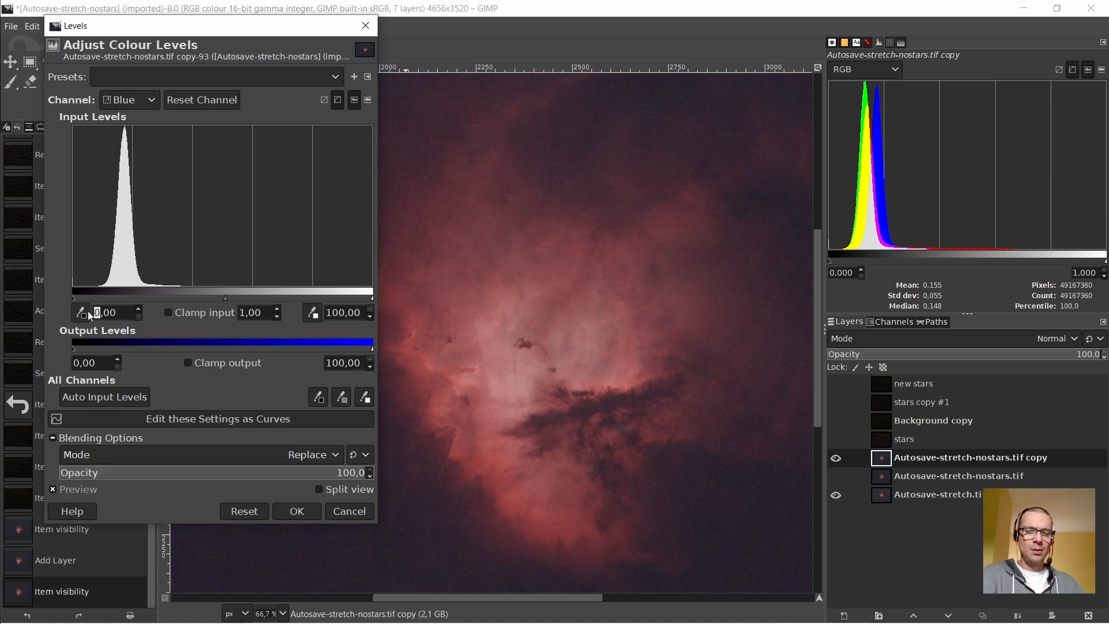
pyautogui.write('4')
pyautogui.moveTo(346, 364); pyautogui.dragTo(313, 358)
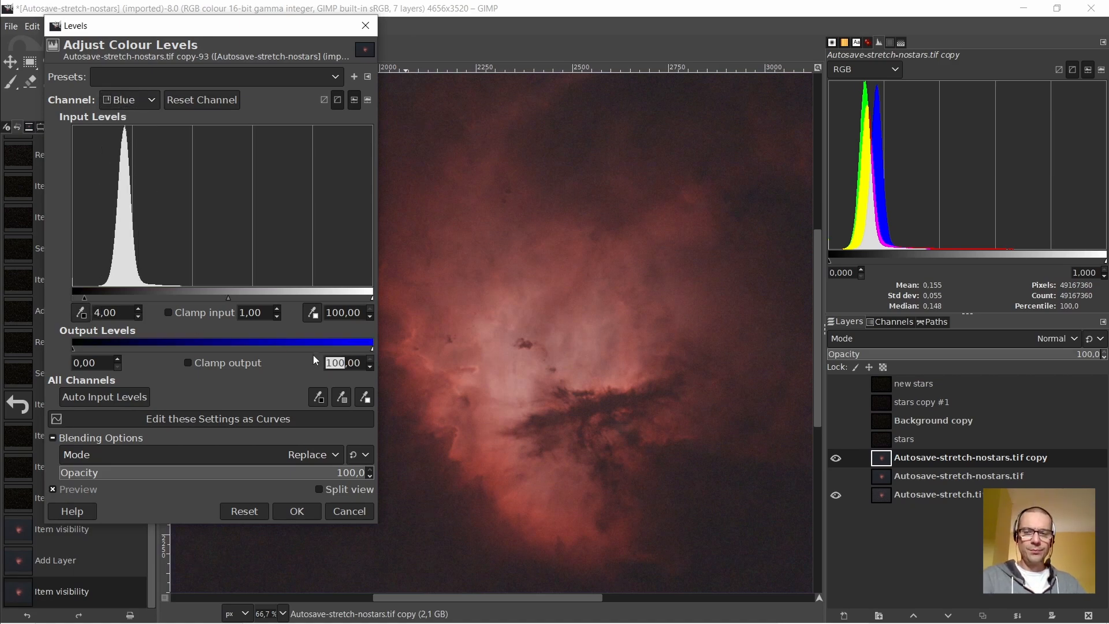
pyautogui.write('96')
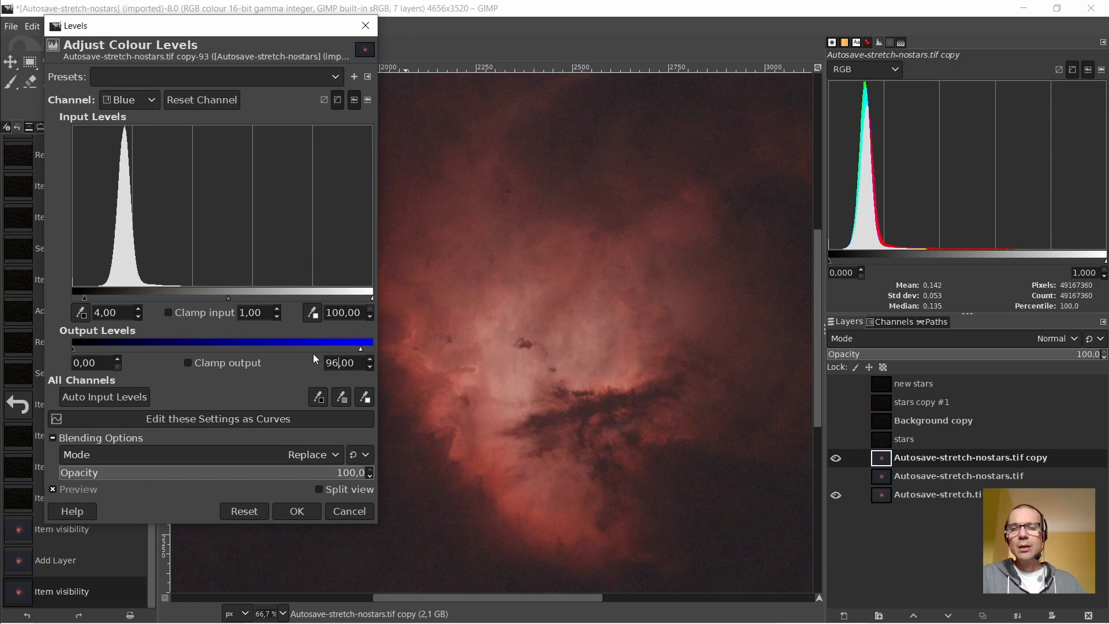
pyautogui.click(315, 508)
# Sample the dark sky background above the nebula with the Colour Picker to check its RGB balance
pyautogui.scroll(10, 520, 458)
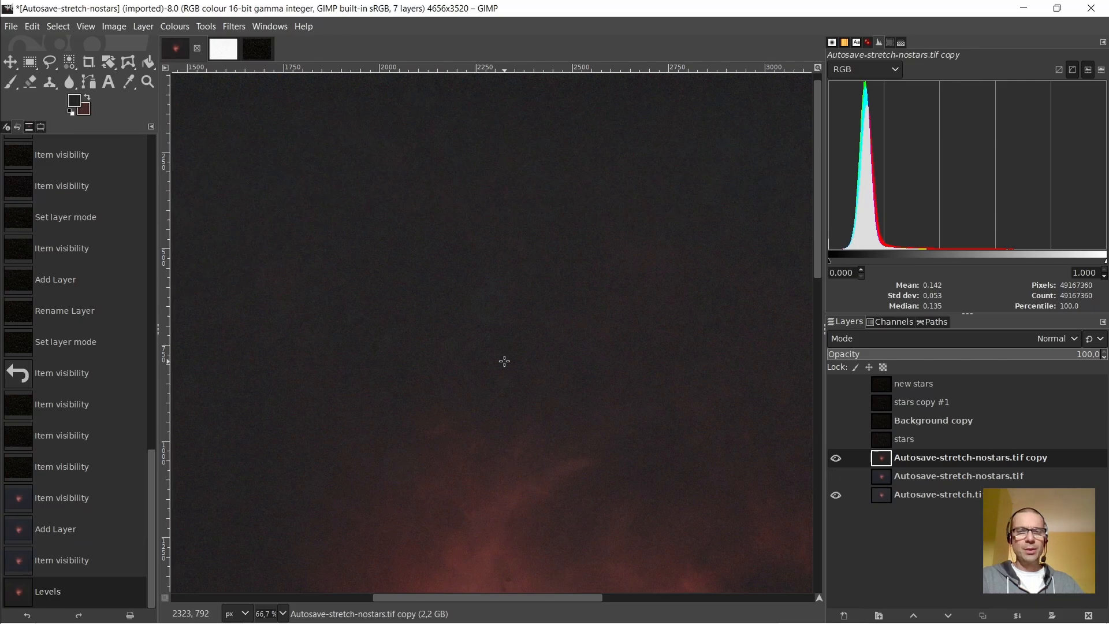
pyautogui.click(129, 82)
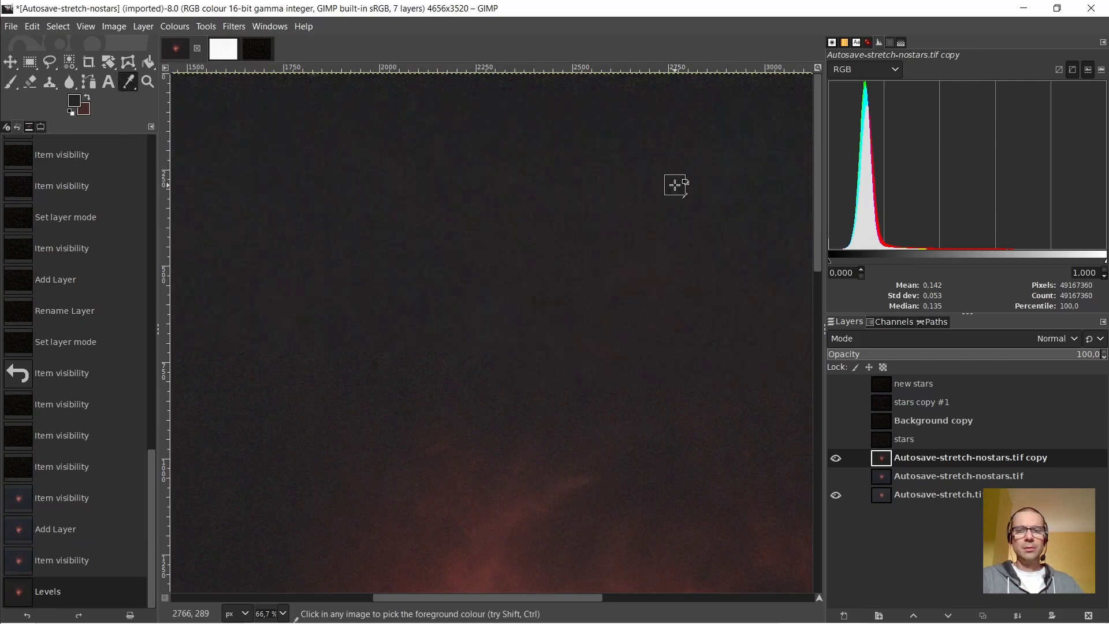
pyautogui.click(708, 173)
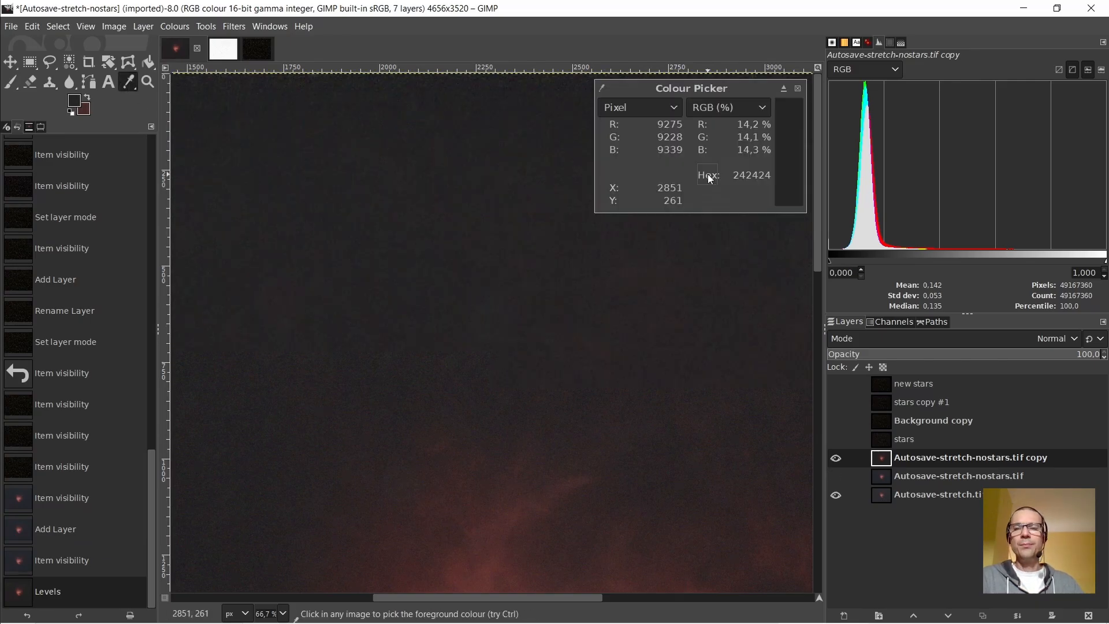
pyautogui.click(799, 89)
# Darken the starless copy with Levels by raising the Value channel's low input to about 3.85
pyautogui.scroll(-3, 599, 247)
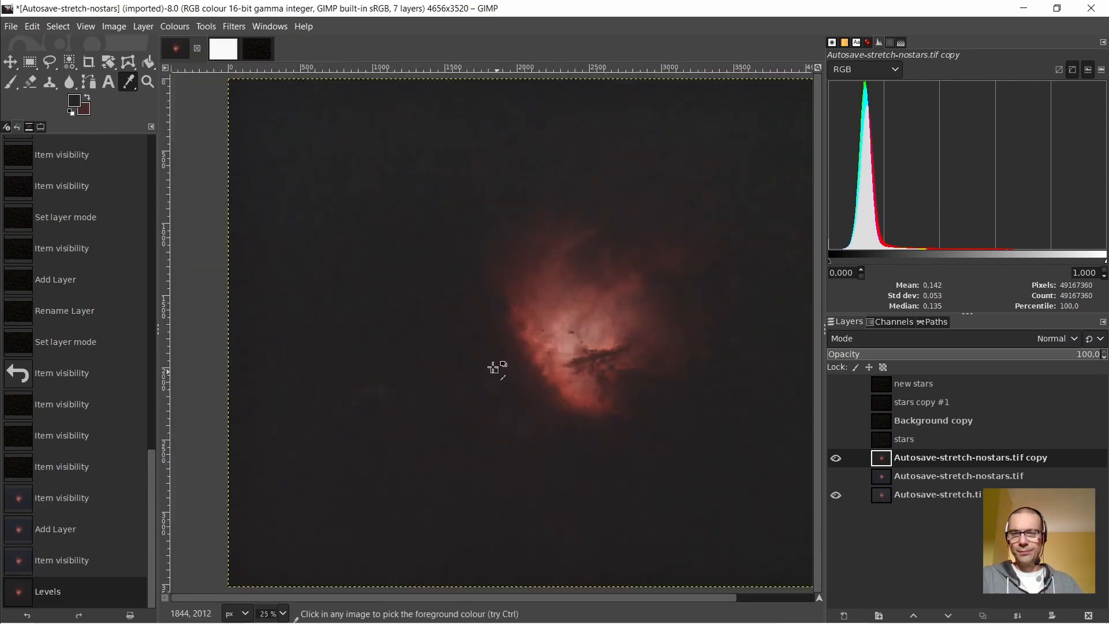
pyautogui.rightClick(395, 239)
pyautogui.moveTo(427, 361)
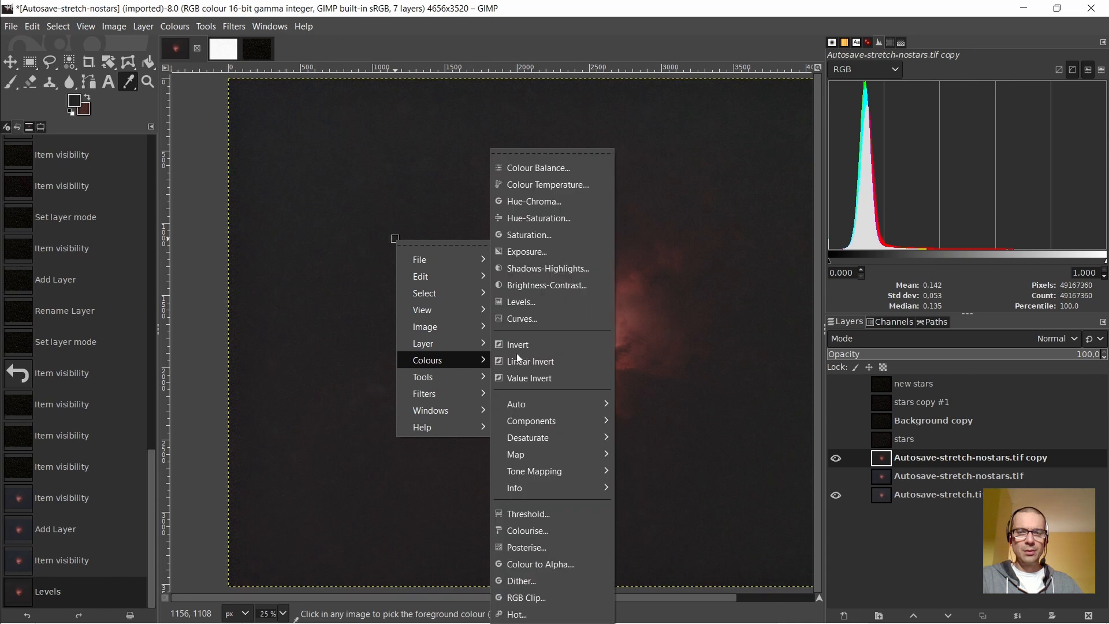
pyautogui.click(527, 304)
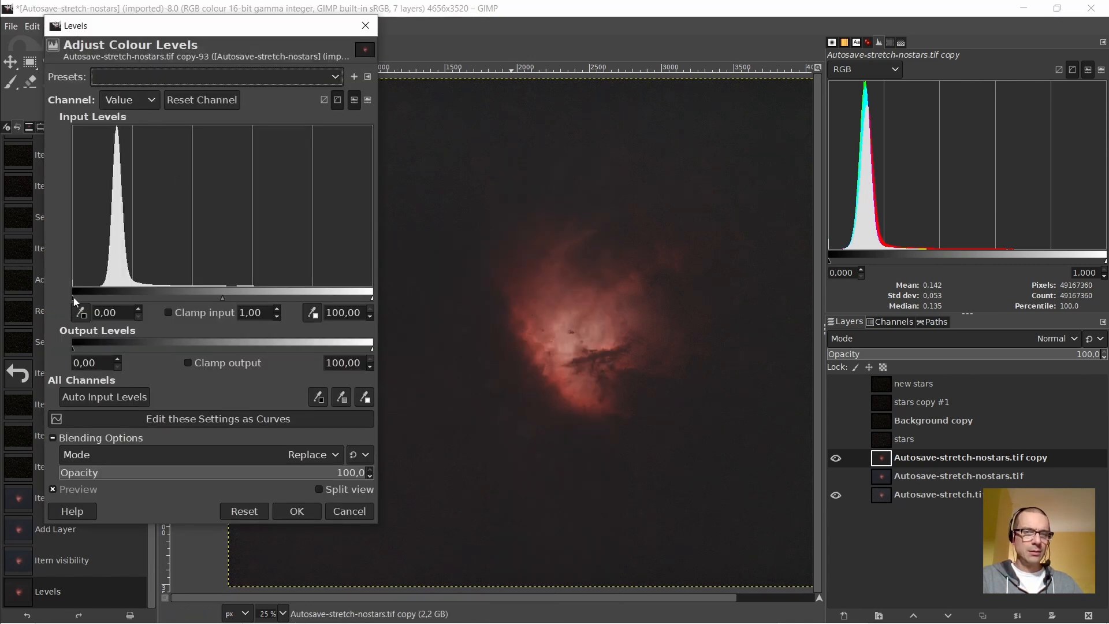
pyautogui.moveTo(74, 297); pyautogui.dragTo(84, 305)
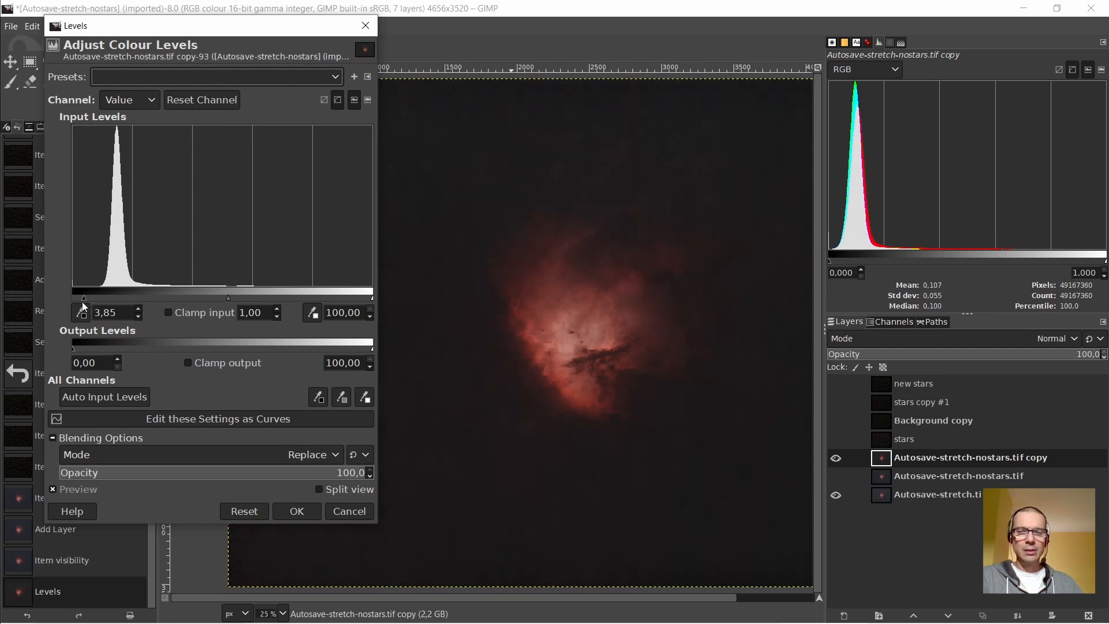
pyautogui.click(297, 514)
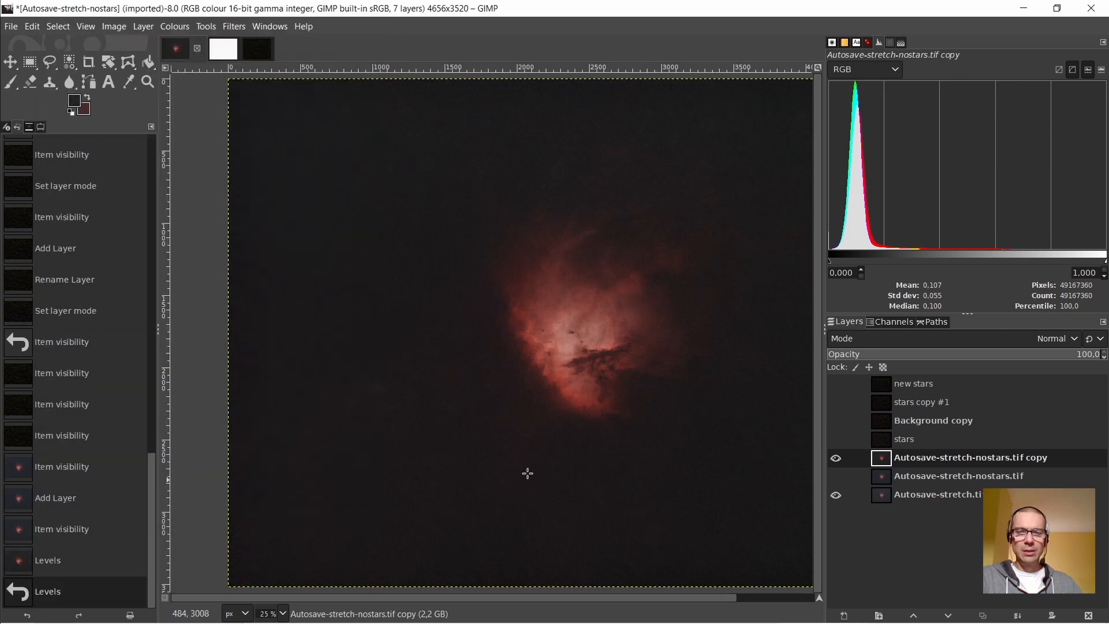
# Set the new stars layer's mode to Addition and make the layer visible over the starless nebula
pyautogui.scroll(6, 580, 322)
pyautogui.scroll(-2, 580, 322)
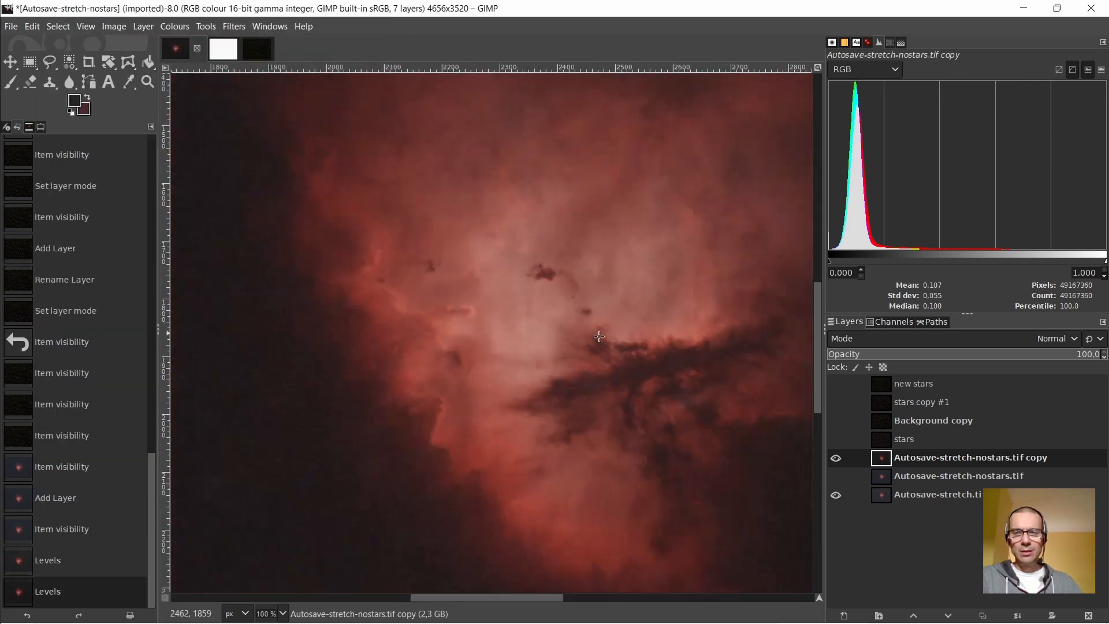
pyautogui.click(882, 379)
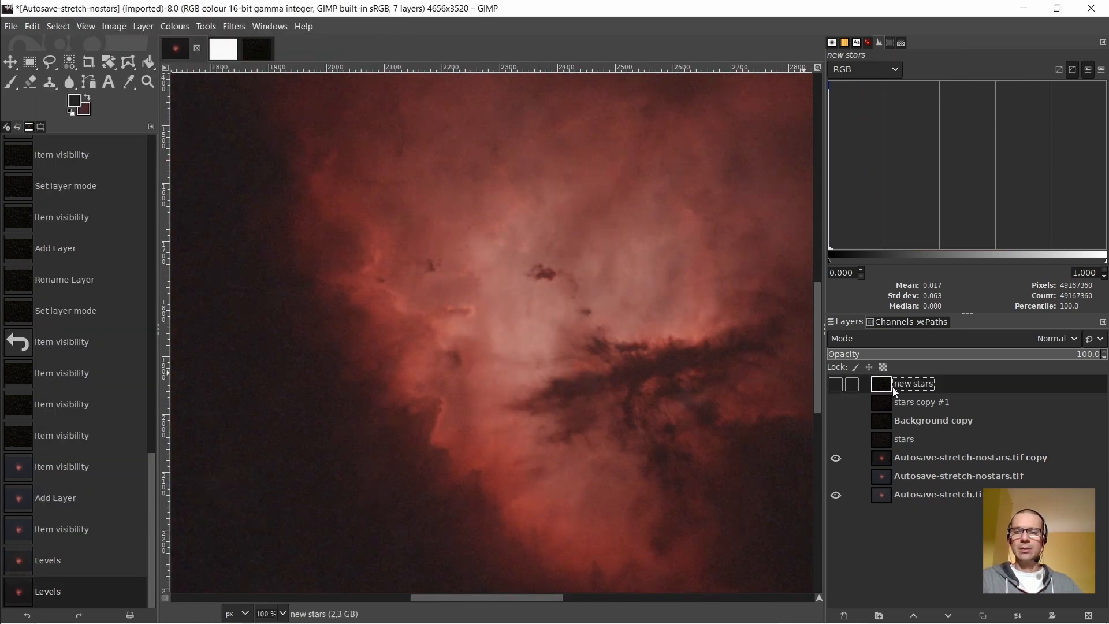
pyautogui.click(963, 340)
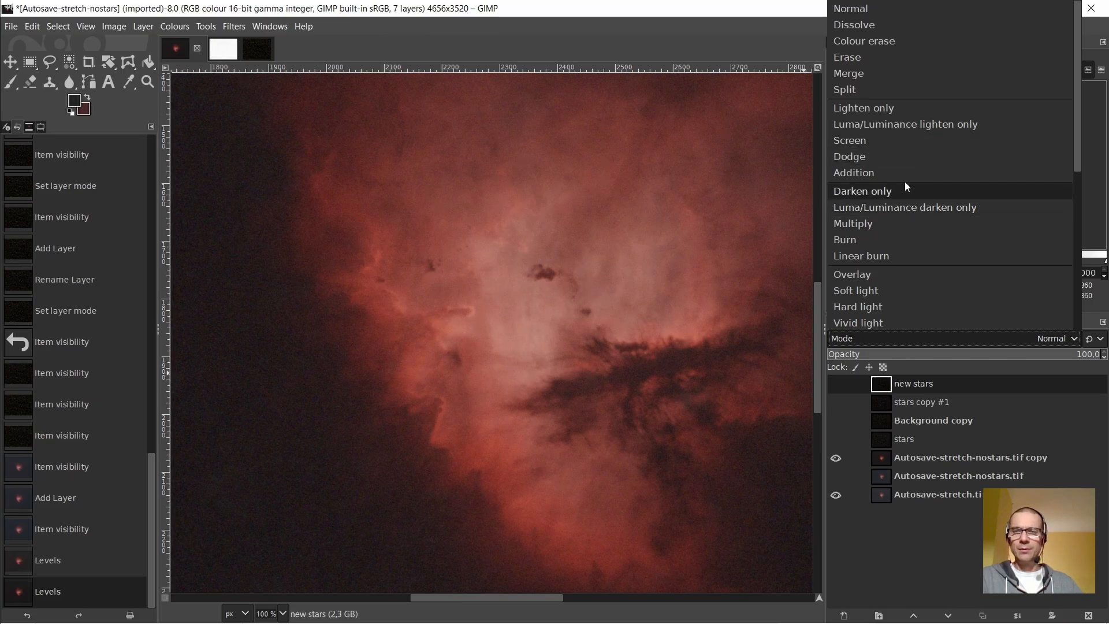
pyautogui.click(888, 175)
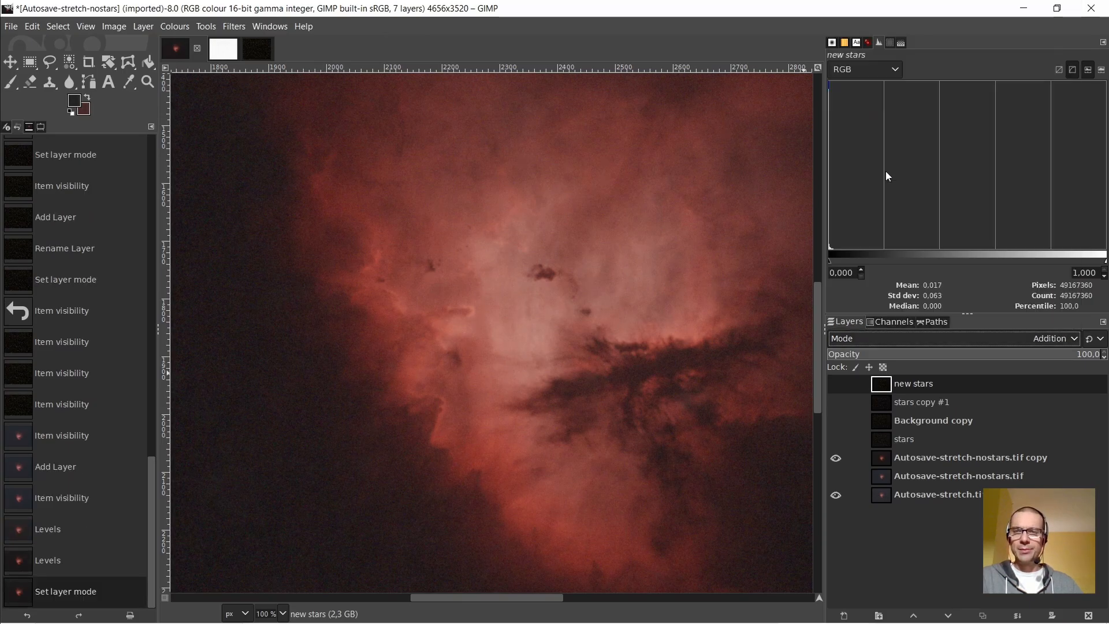
pyautogui.click(835, 385)
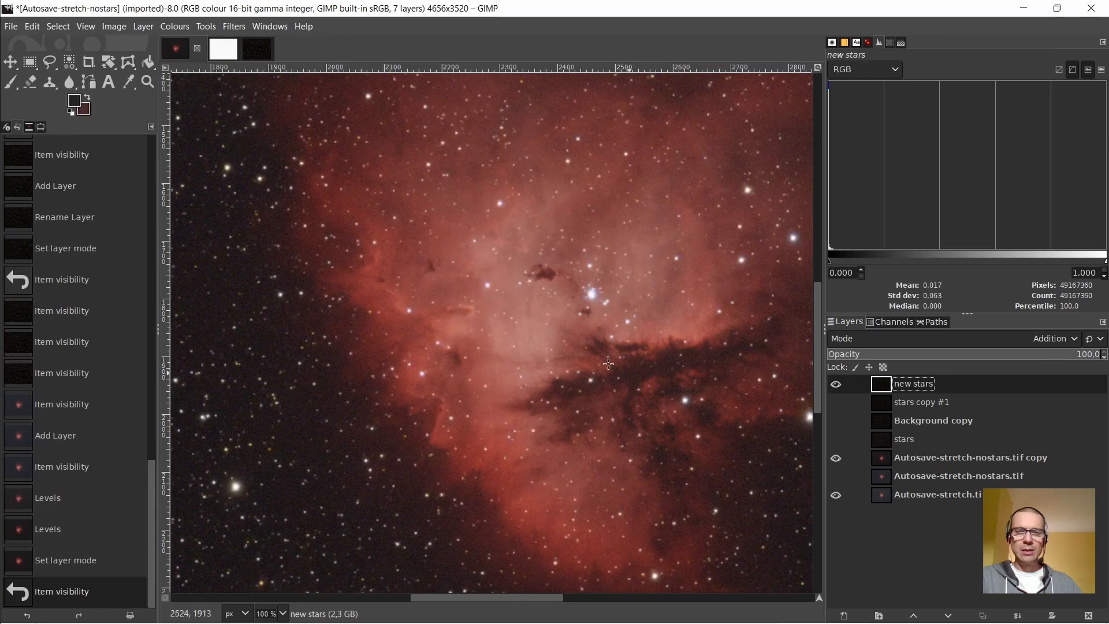
# Examine the combined image across the nebula and surrounding sky, checking star colours and background tone at several magnifications
pyautogui.scroll(-2, 625, 360)
pyautogui.scroll(5, 716, 347)
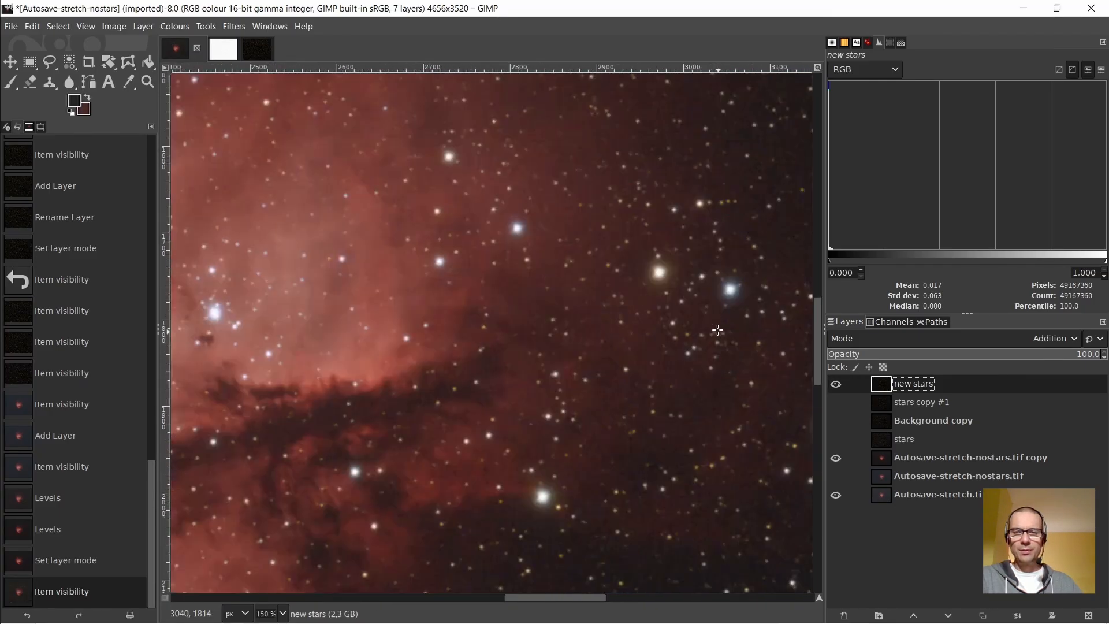
pyautogui.scroll(-3, 689, 281)
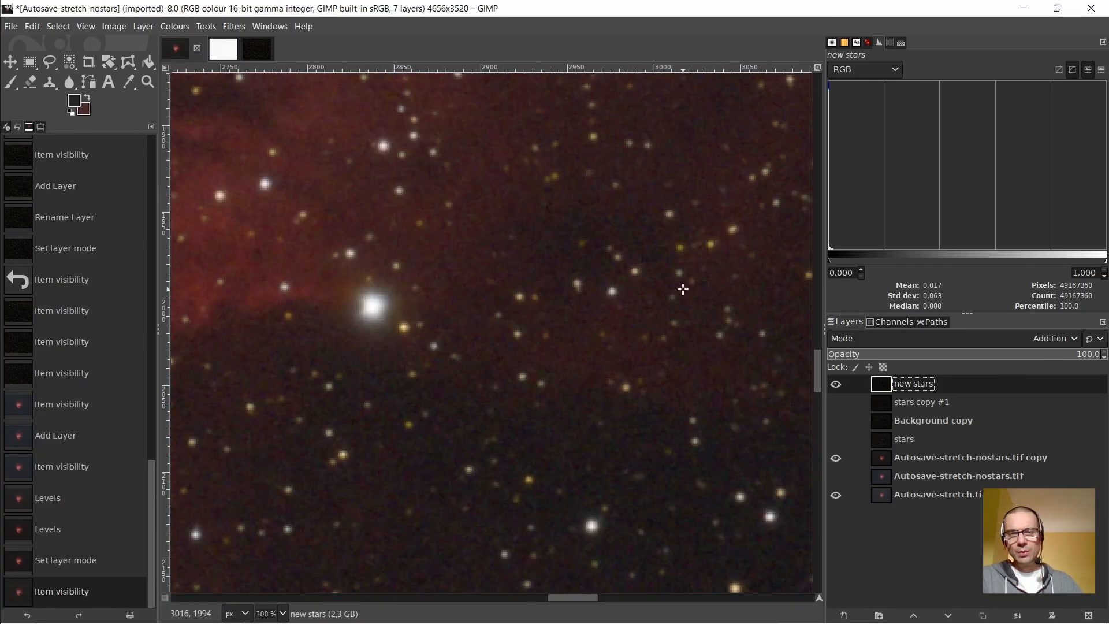
pyautogui.scroll(-3, 590, 310)
pyautogui.scroll(4, 588, 324)
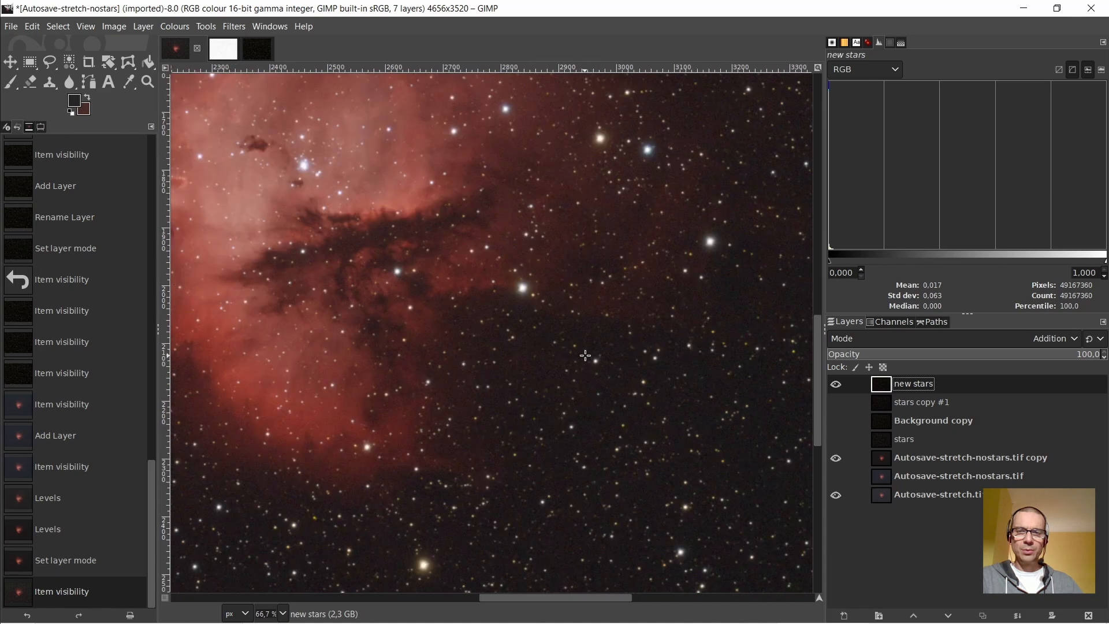
pyautogui.scroll(-2, 586, 352)
pyautogui.scroll(-1, 581, 354)
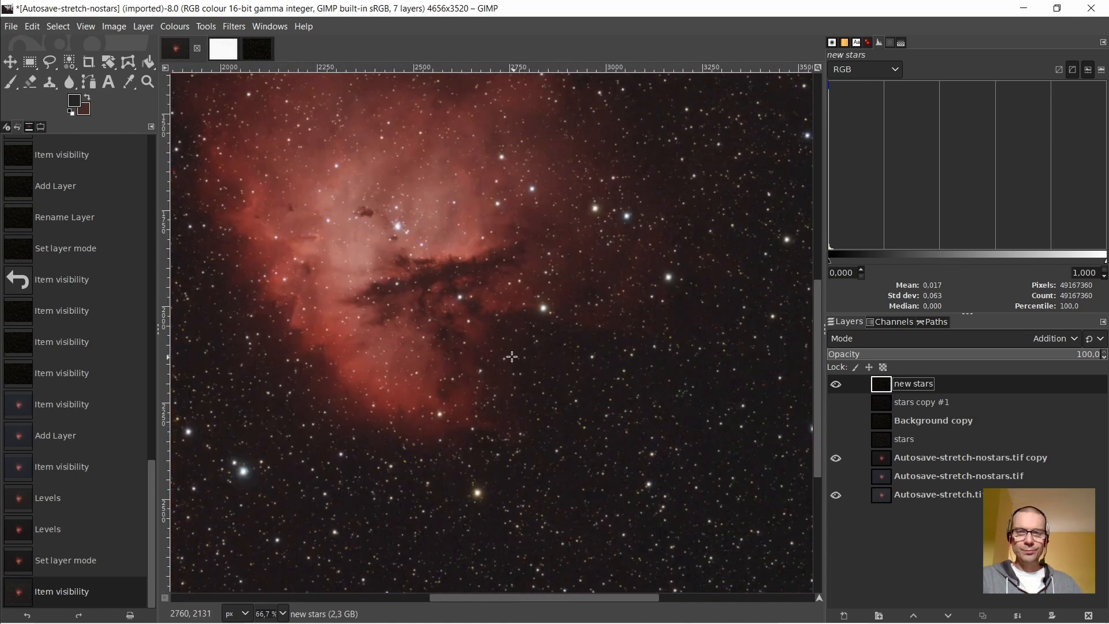
pyautogui.scroll(-1, 397, 343)
pyautogui.scroll(-2, 397, 342)
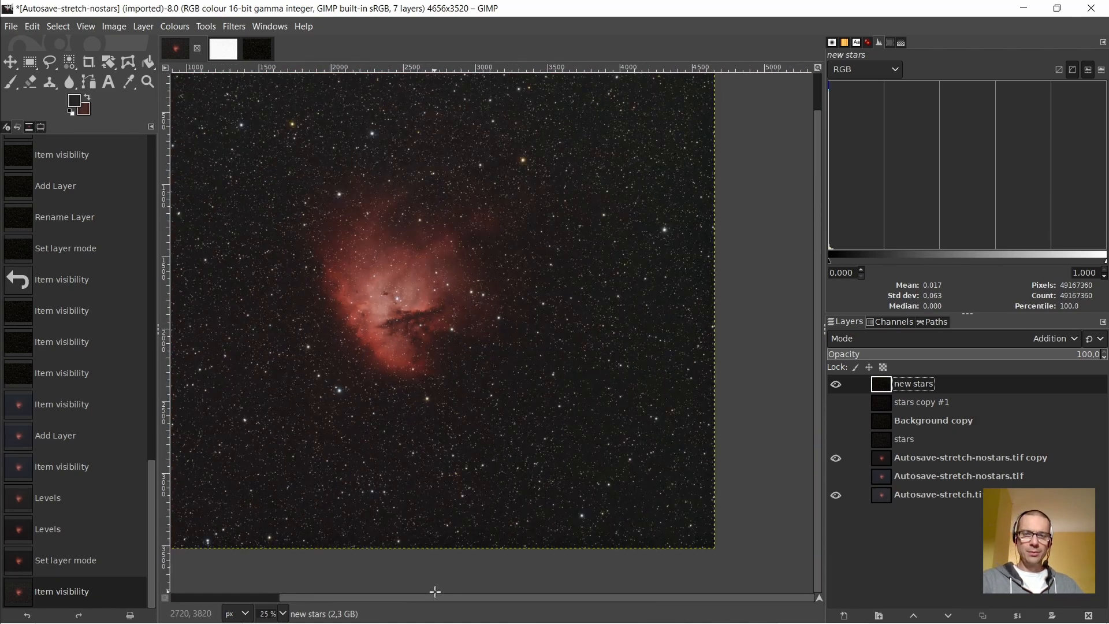
pyautogui.moveTo(436, 597); pyautogui.dragTo(297, 602)
pyautogui.scroll(7, 520, 211)
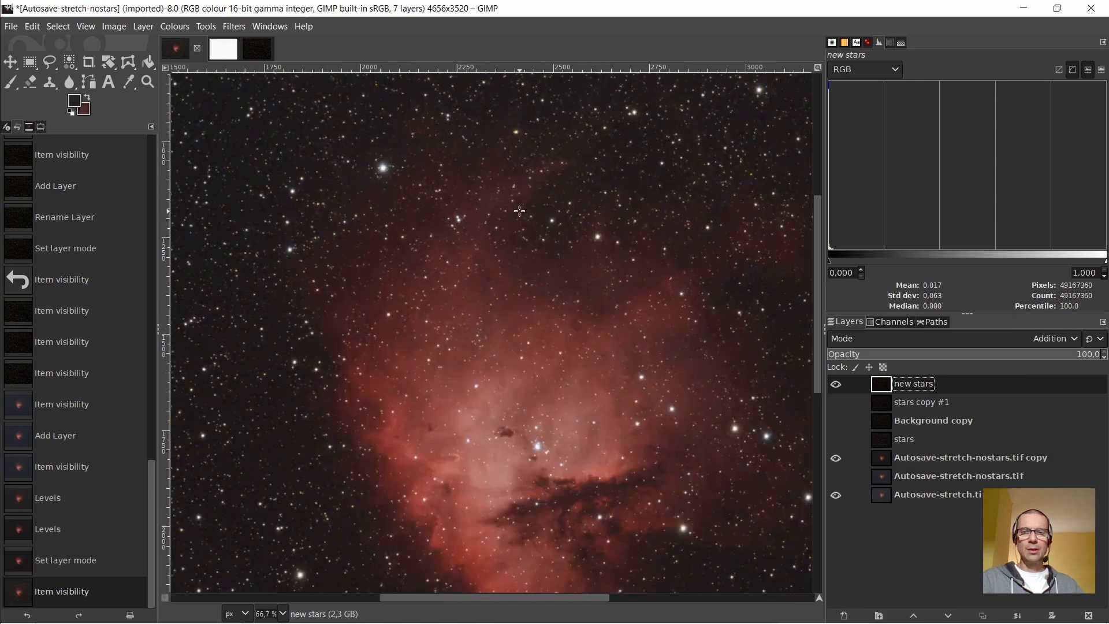
pyautogui.scroll(-2, 520, 211)
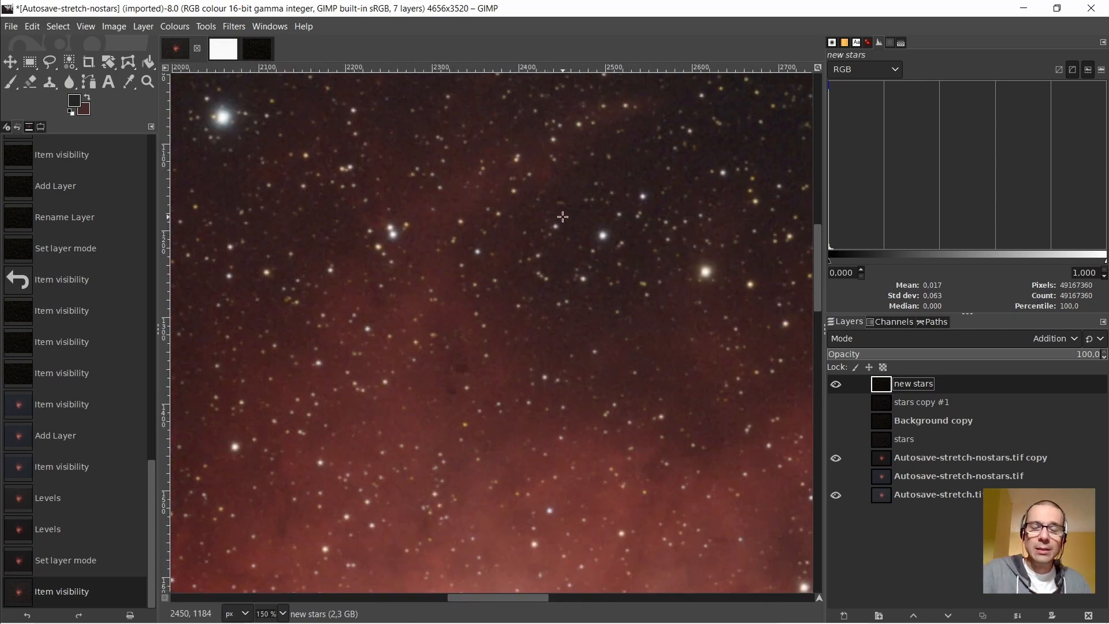
pyautogui.scroll(4, 602, 227)
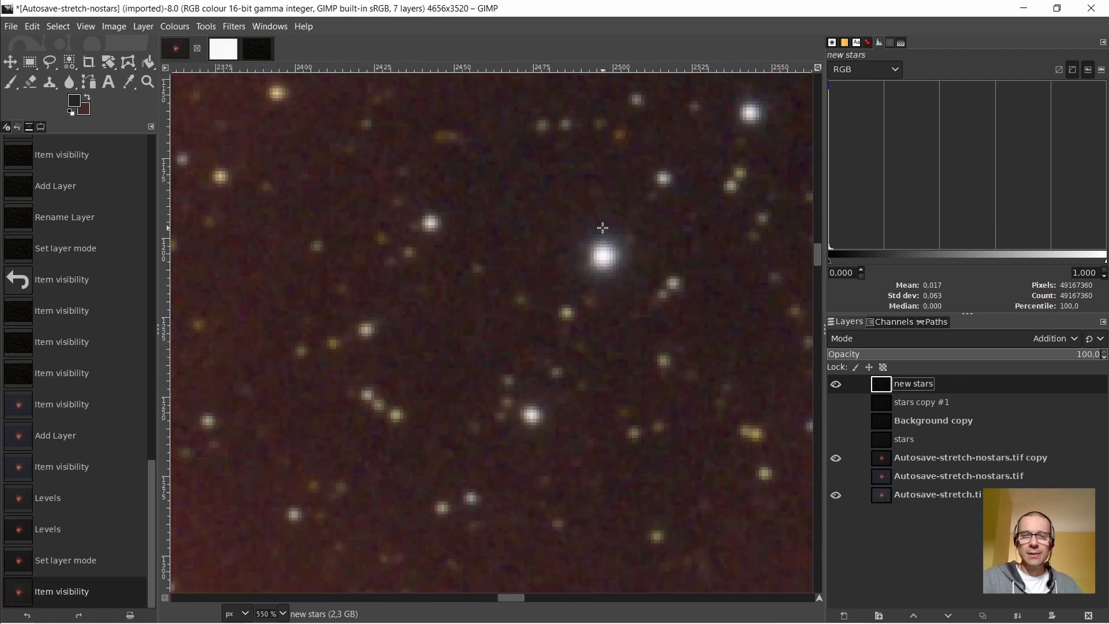
pyautogui.scroll(-5, 602, 228)
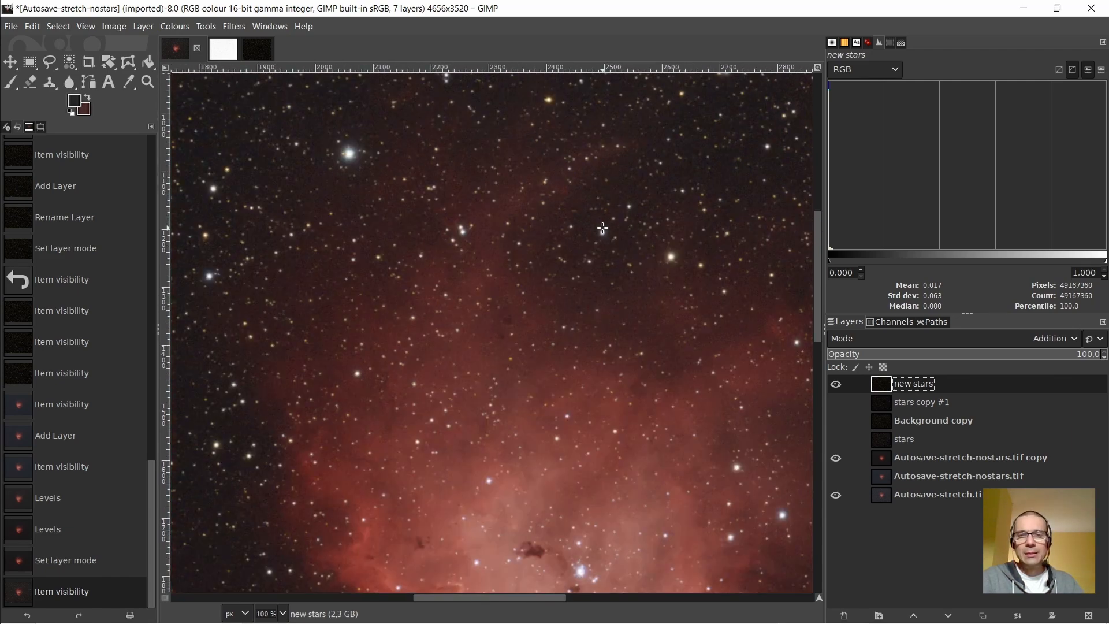
pyautogui.scroll(2, 602, 228)
pyautogui.scroll(1, 445, 164)
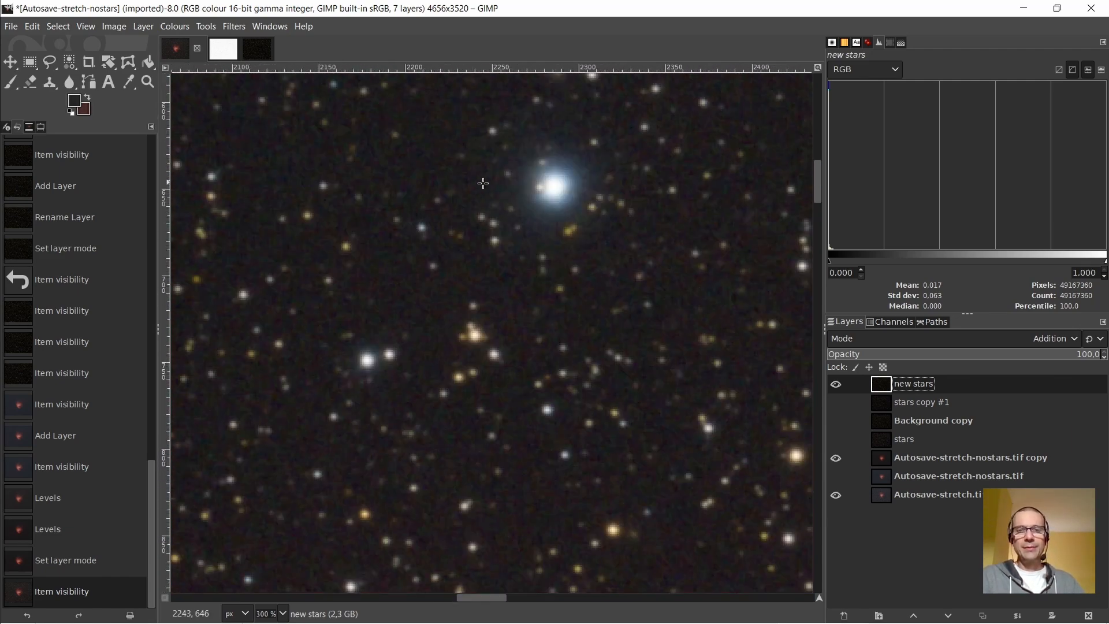
pyautogui.scroll(-5, 493, 186)
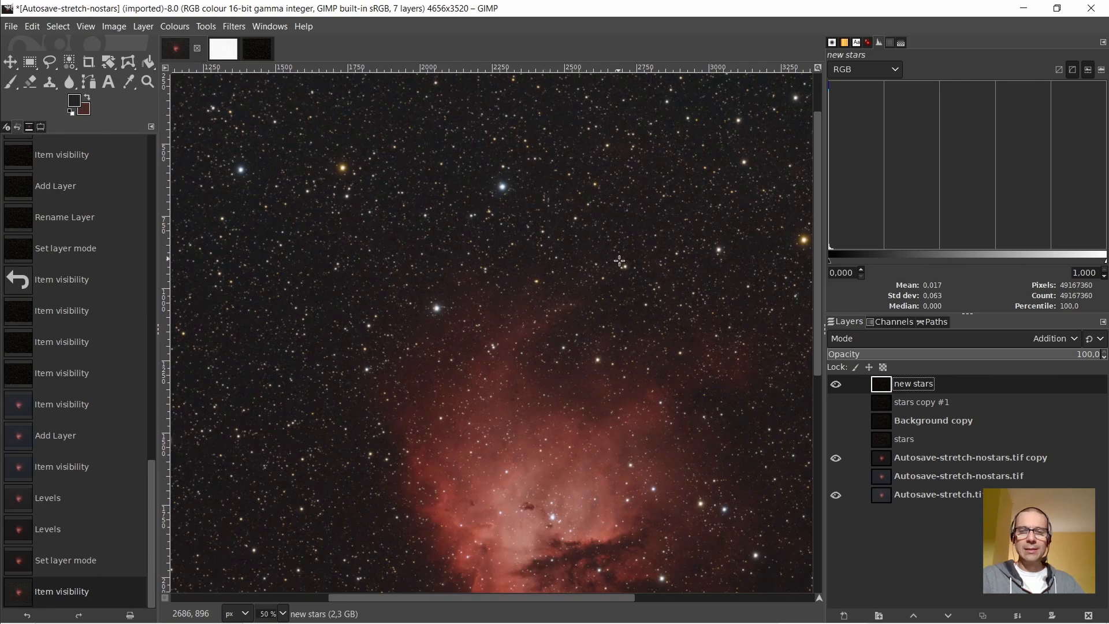
pyautogui.scroll(3, 660, 271)
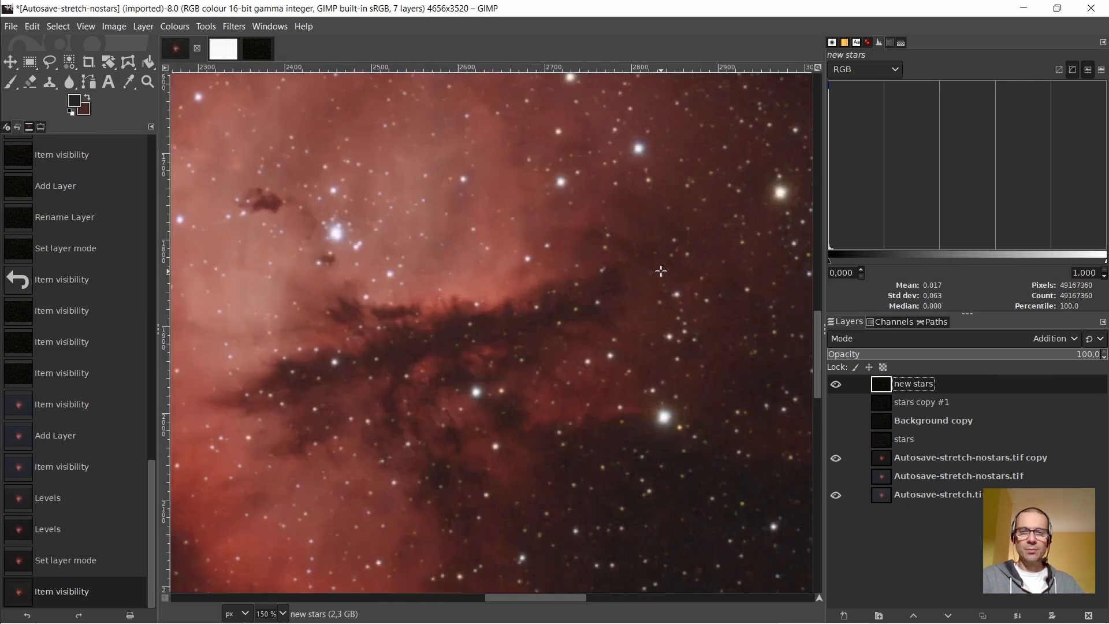
pyautogui.scroll(-4, 661, 271)
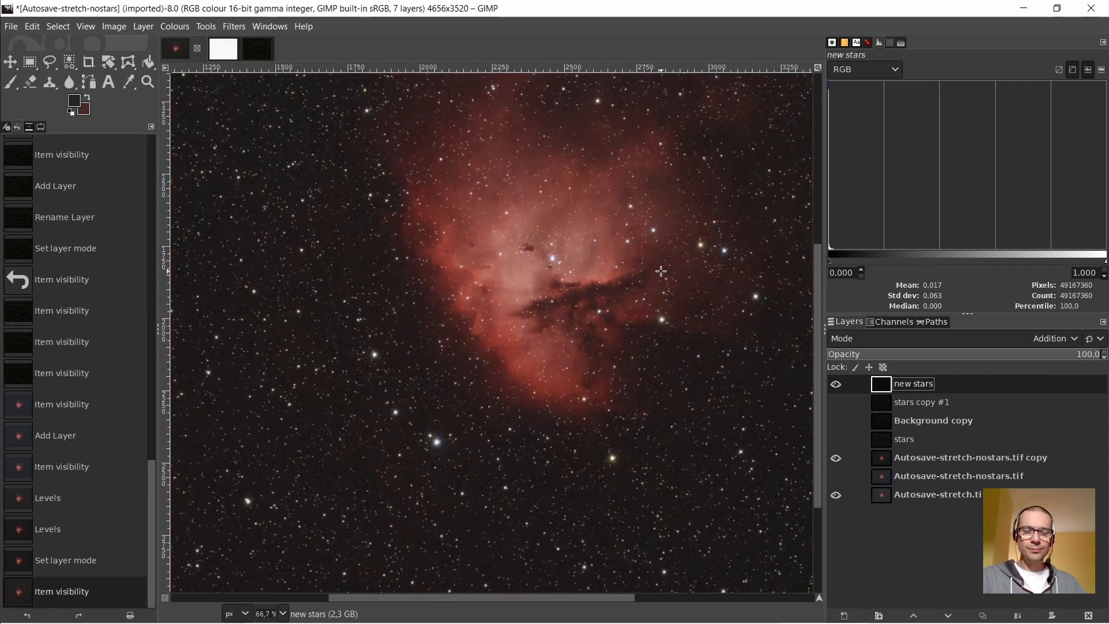
pyautogui.scroll(2, 677, 286)
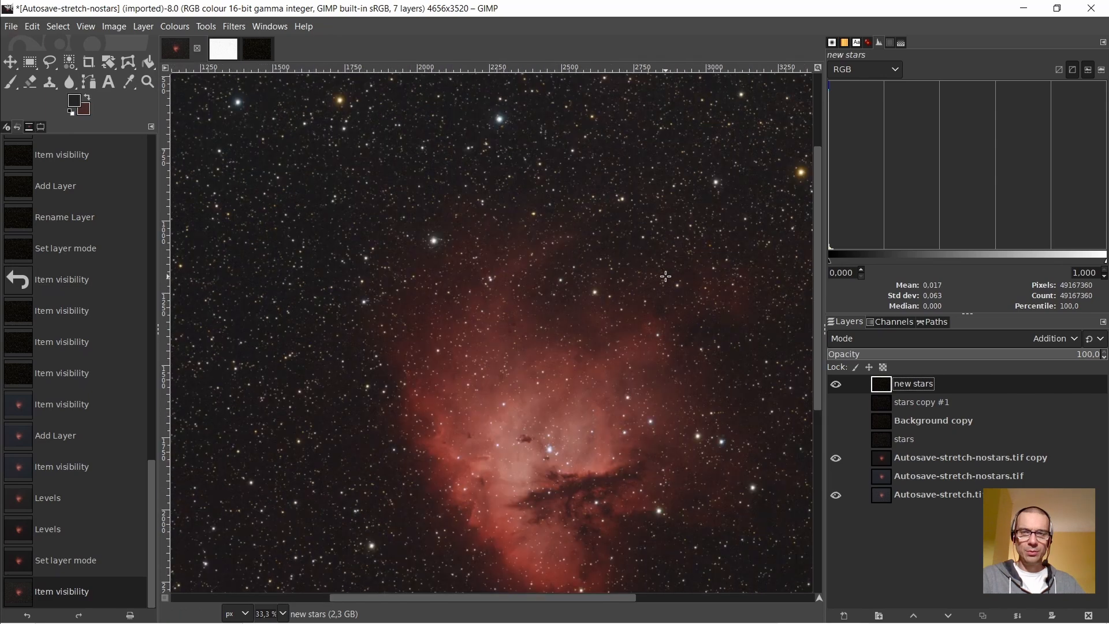
pyautogui.scroll(-3, 665, 278)
pyautogui.scroll(6, 674, 363)
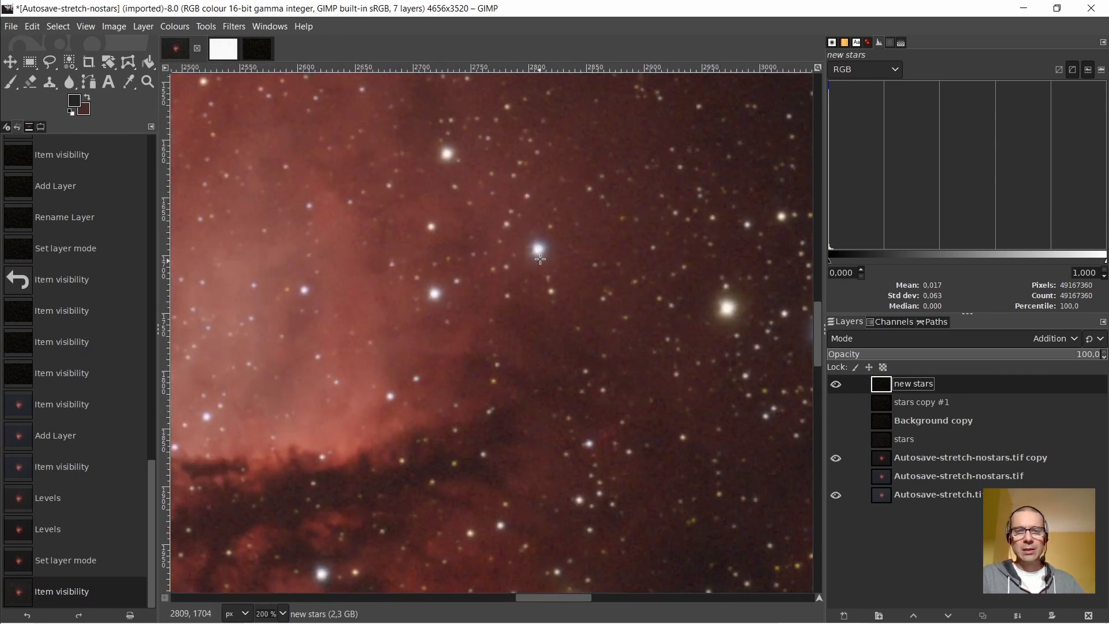
pyautogui.scroll(-5, 594, 328)
pyautogui.scroll(-5, 572, 338)
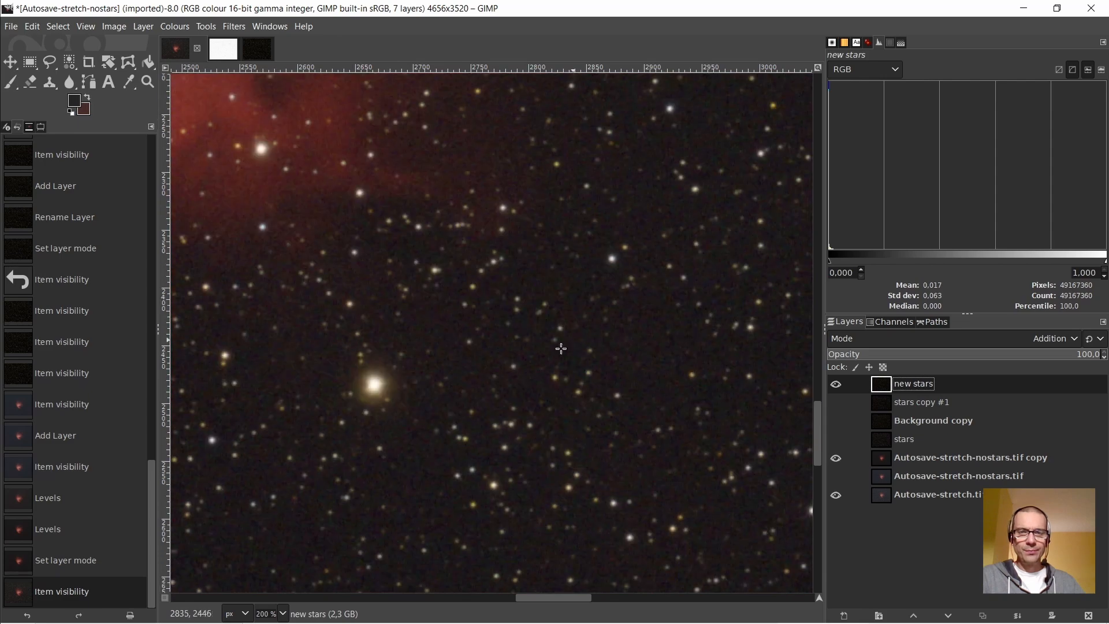
pyautogui.scroll(3, 505, 436)
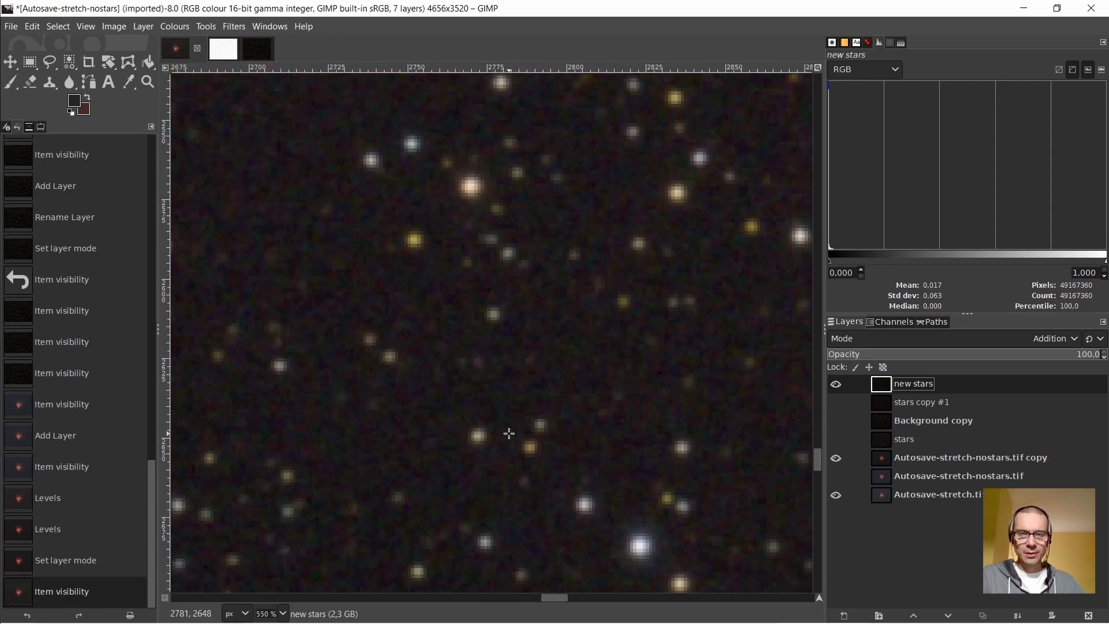
pyautogui.scroll(-3, 517, 431)
pyautogui.scroll(-3, 528, 421)
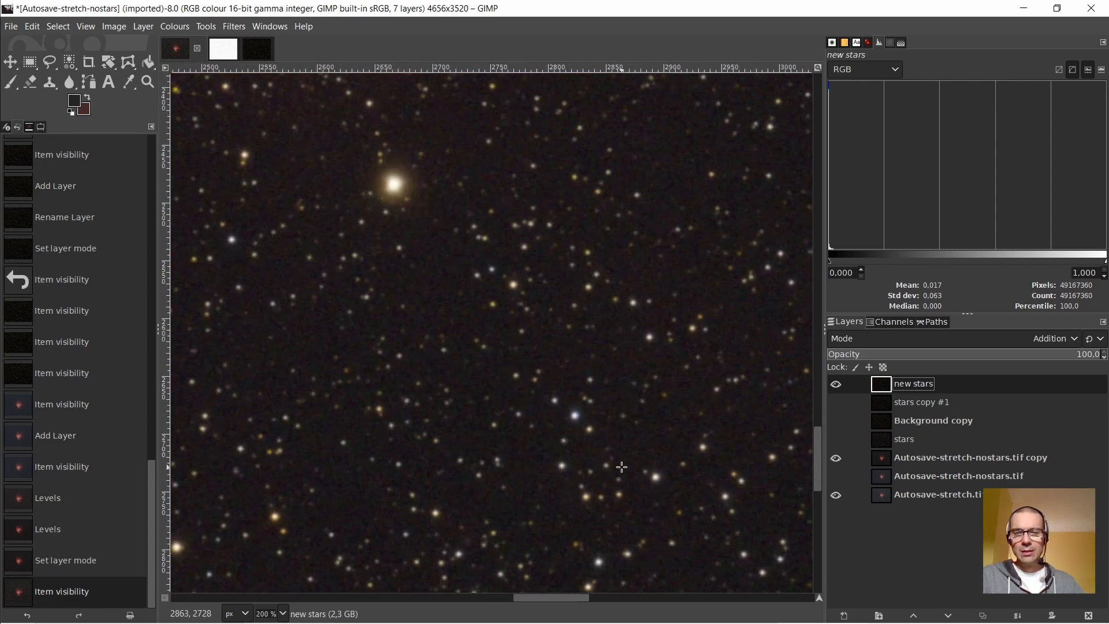
# Inspect the star colours in the sky below the nebula and around the bright stars beside its dark lane, both close up and zoomed out
pyautogui.scroll(-4, 621, 466)
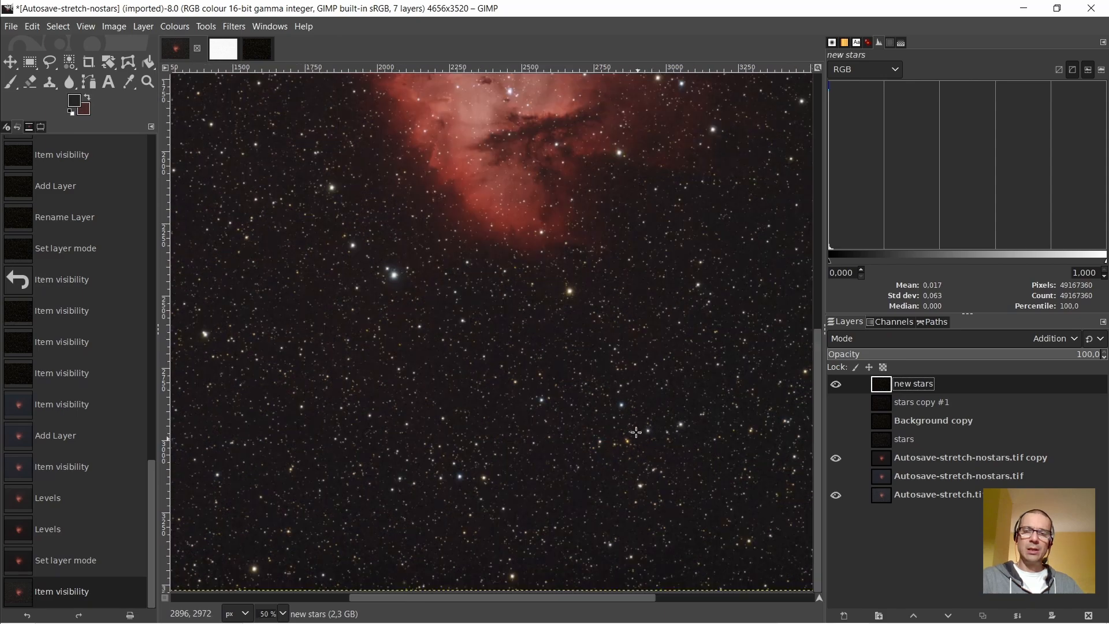
pyautogui.scroll(3, 636, 432)
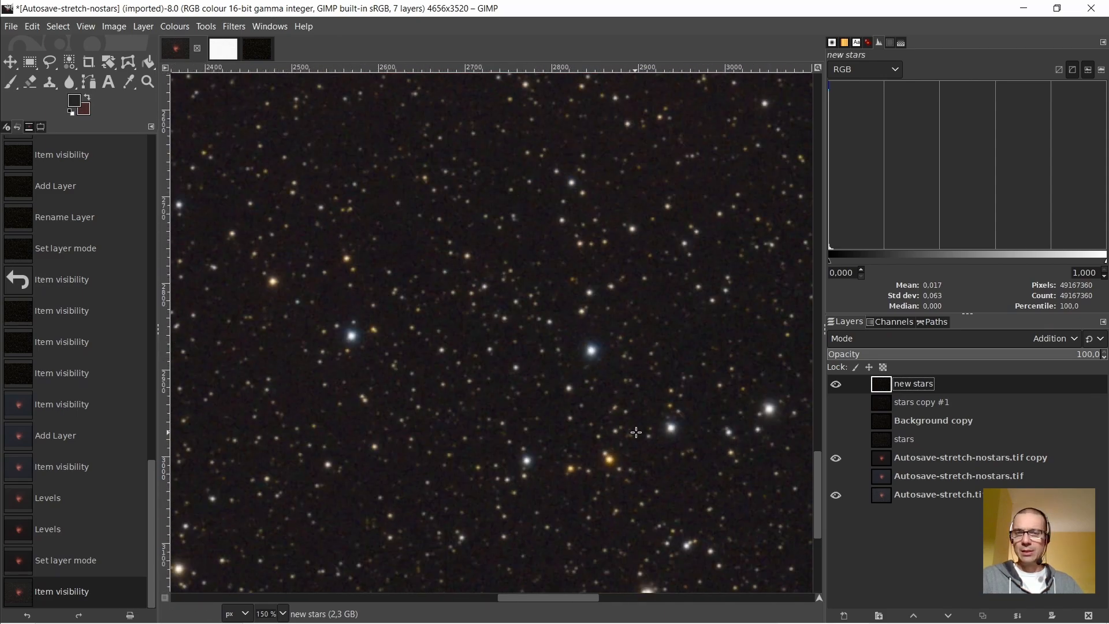
pyautogui.scroll(-4, 636, 432)
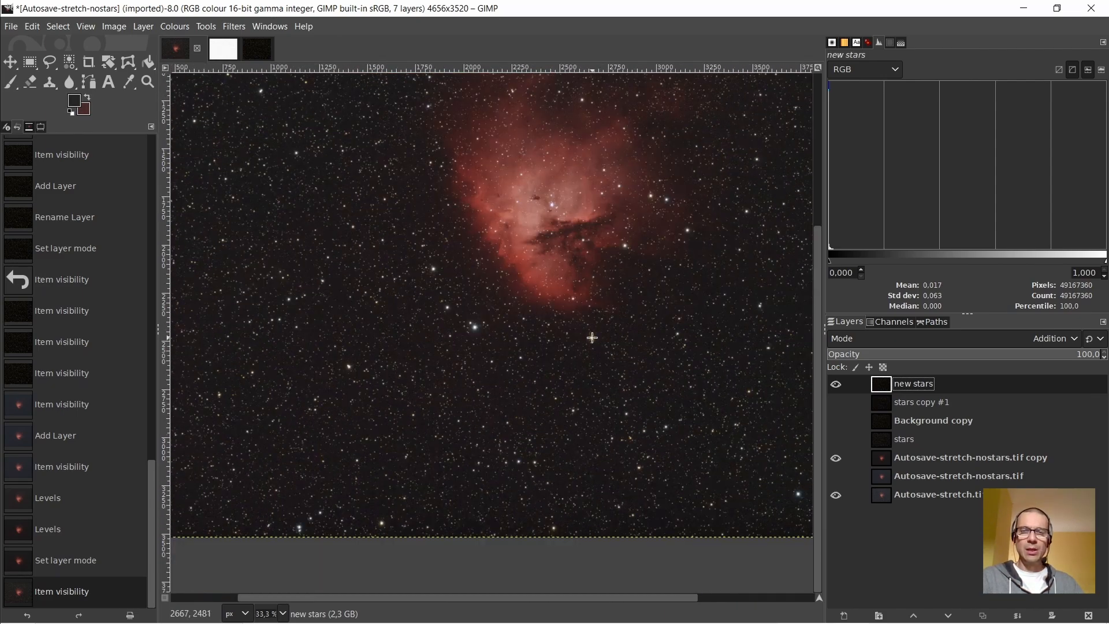
pyautogui.scroll(-2, 597, 312)
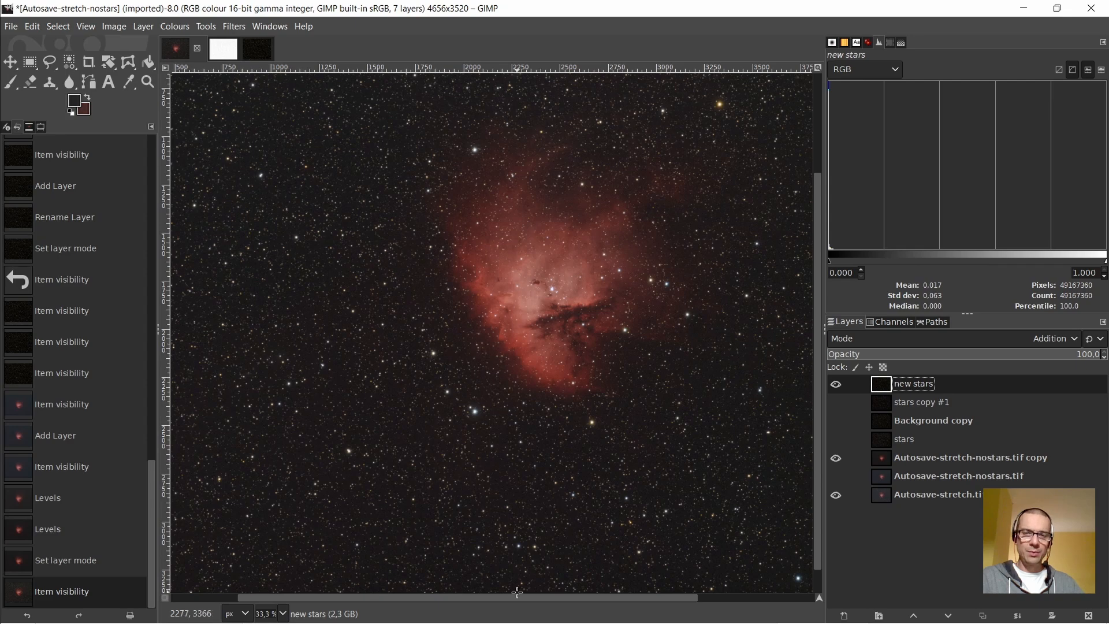
pyautogui.moveTo(523, 598); pyautogui.dragTo(535, 599)
pyautogui.scroll(3, 642, 275)
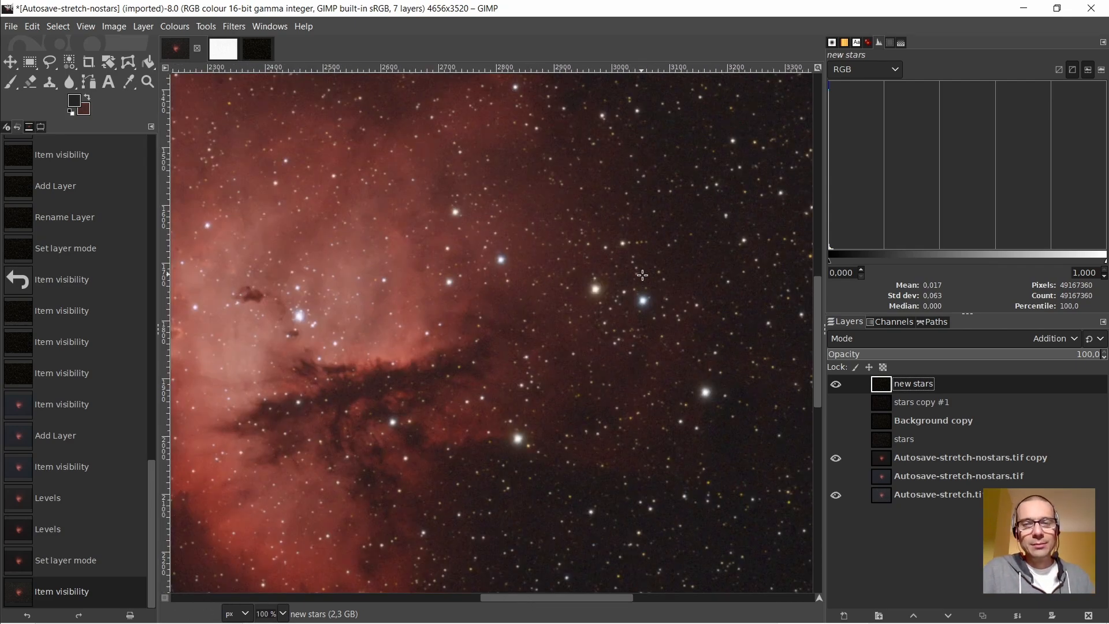
pyautogui.scroll(3, 607, 272)
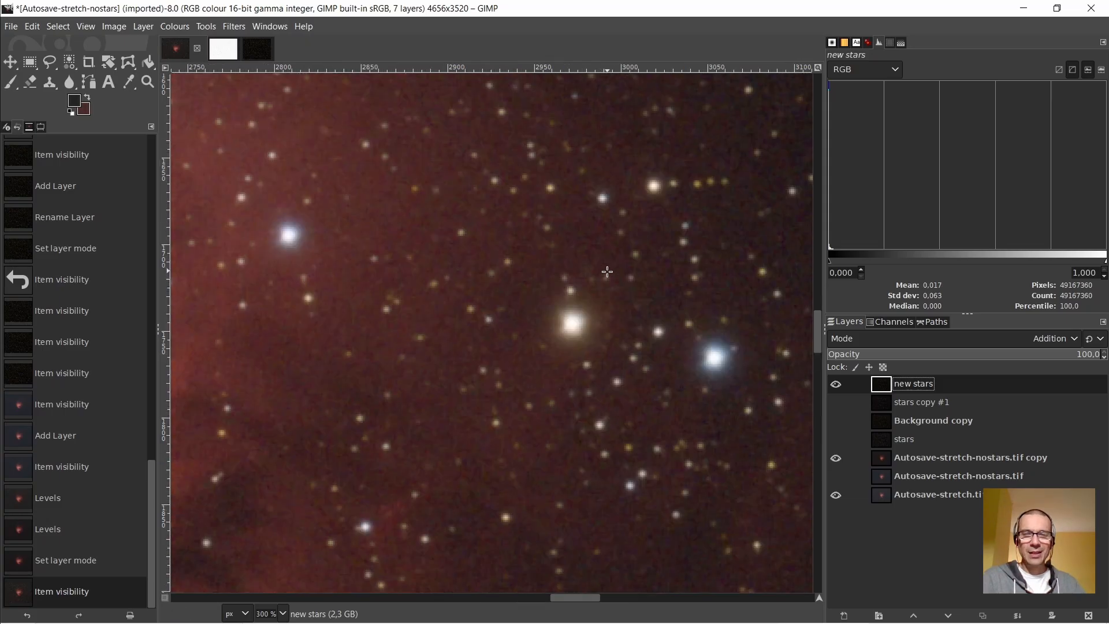
pyautogui.scroll(-2, 607, 271)
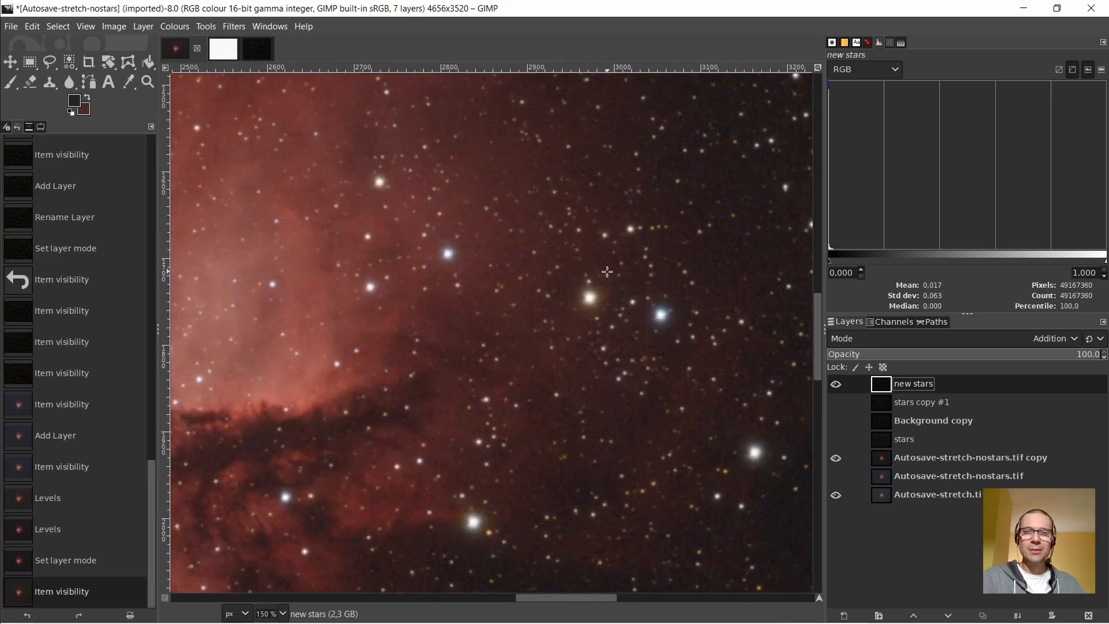